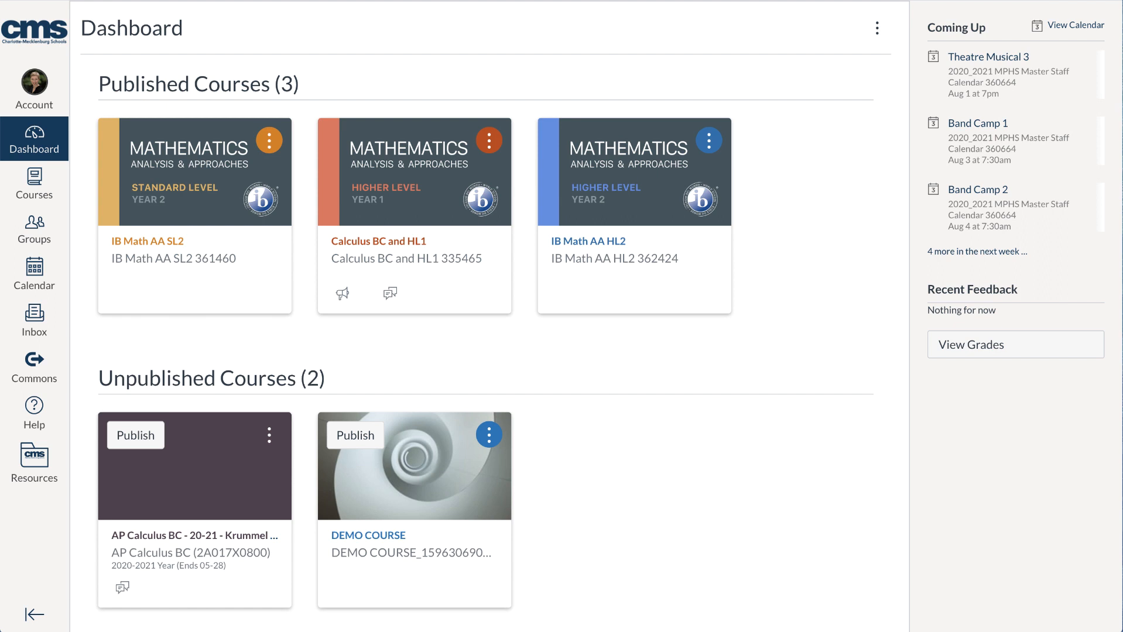
Look through the AP Calculus BC course's Home, Pages and Assignments areas and return to the Dashboard.
click(223, 564)
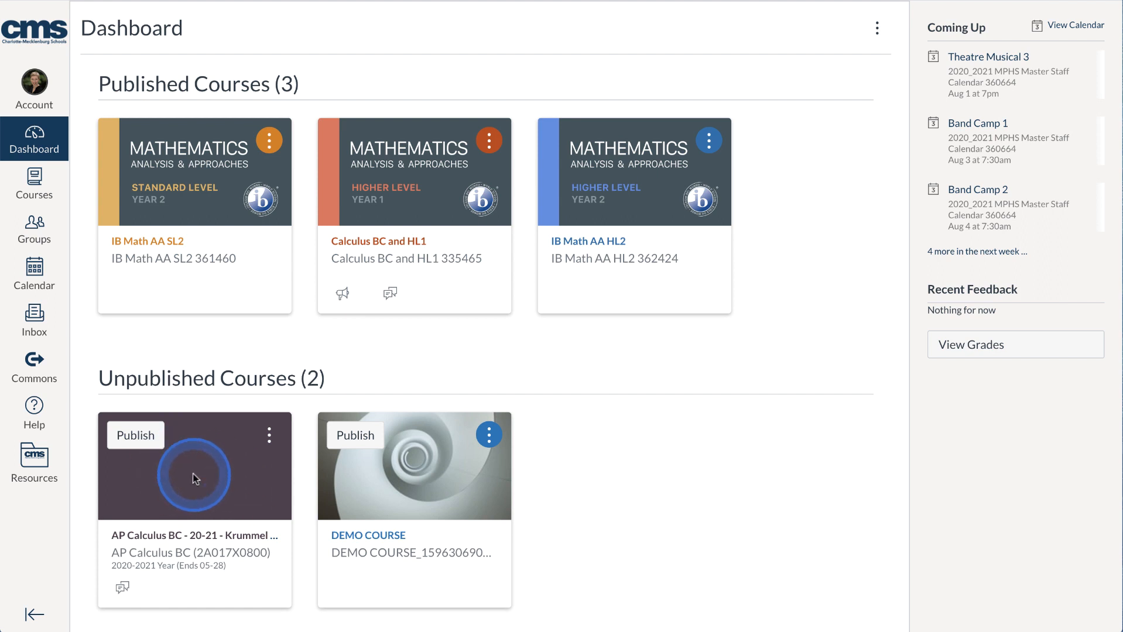
click(188, 526)
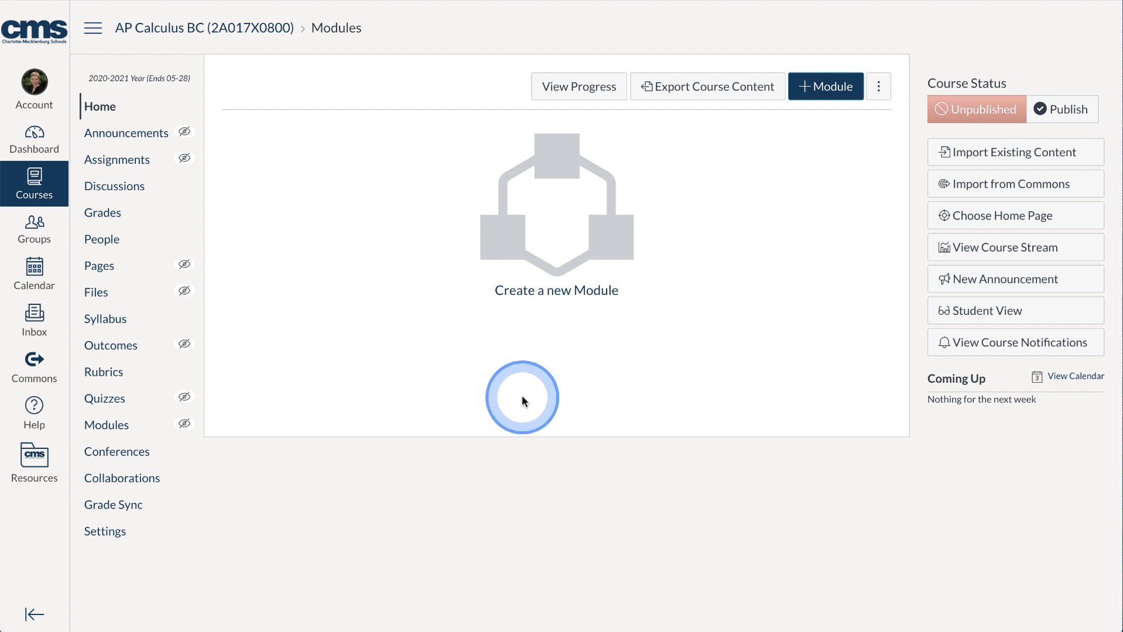
click(101, 267)
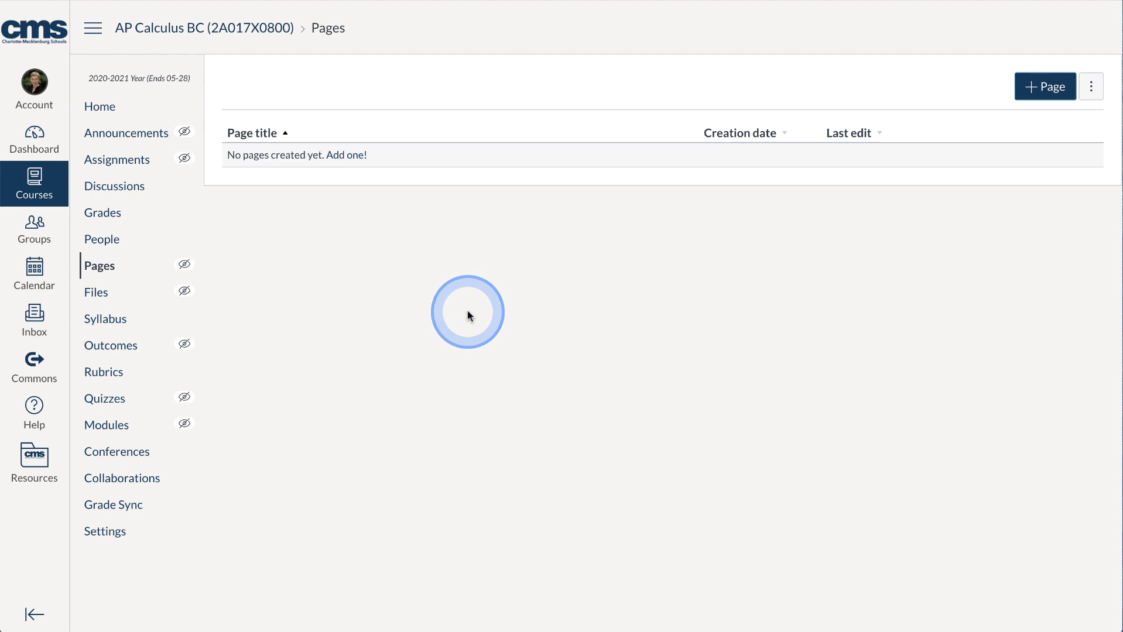
click(96, 164)
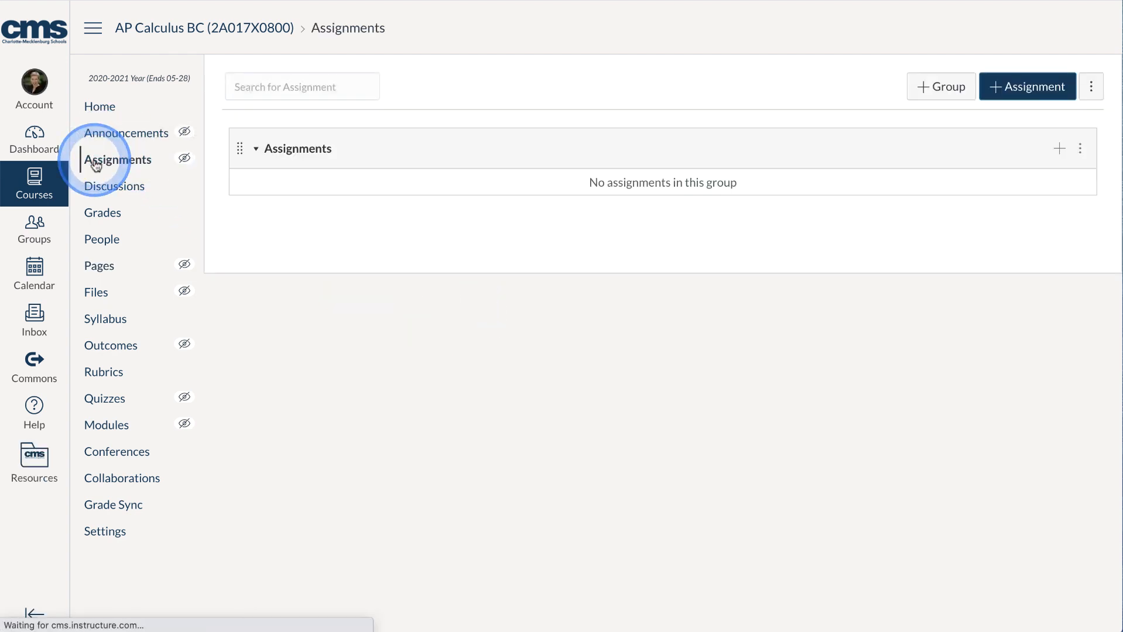
click(99, 108)
click(30, 149)
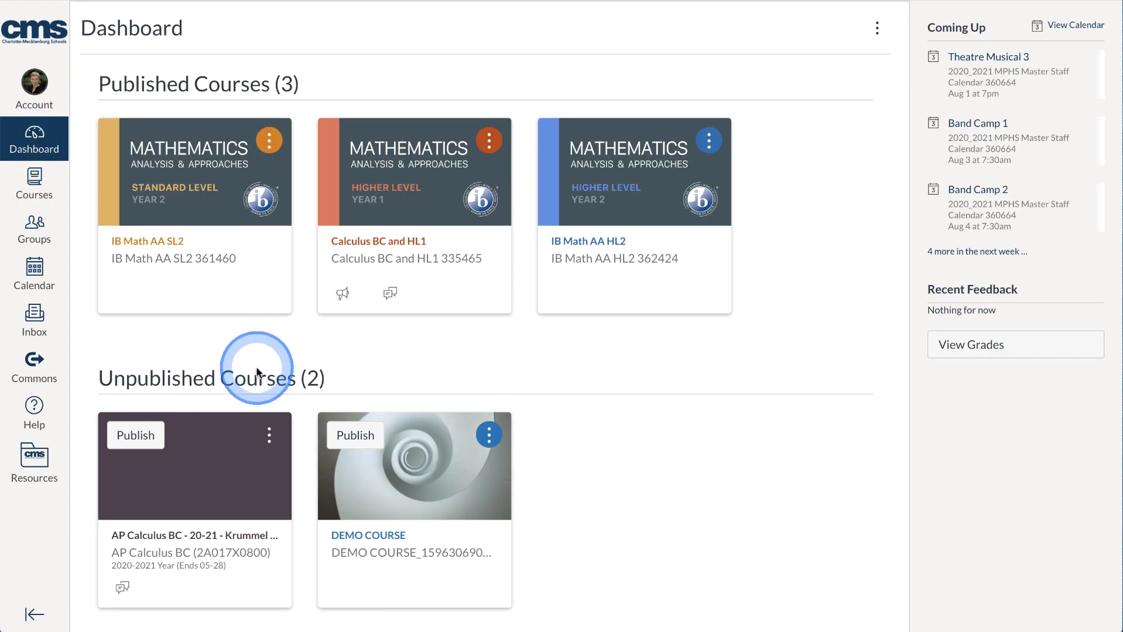
click(209, 486)
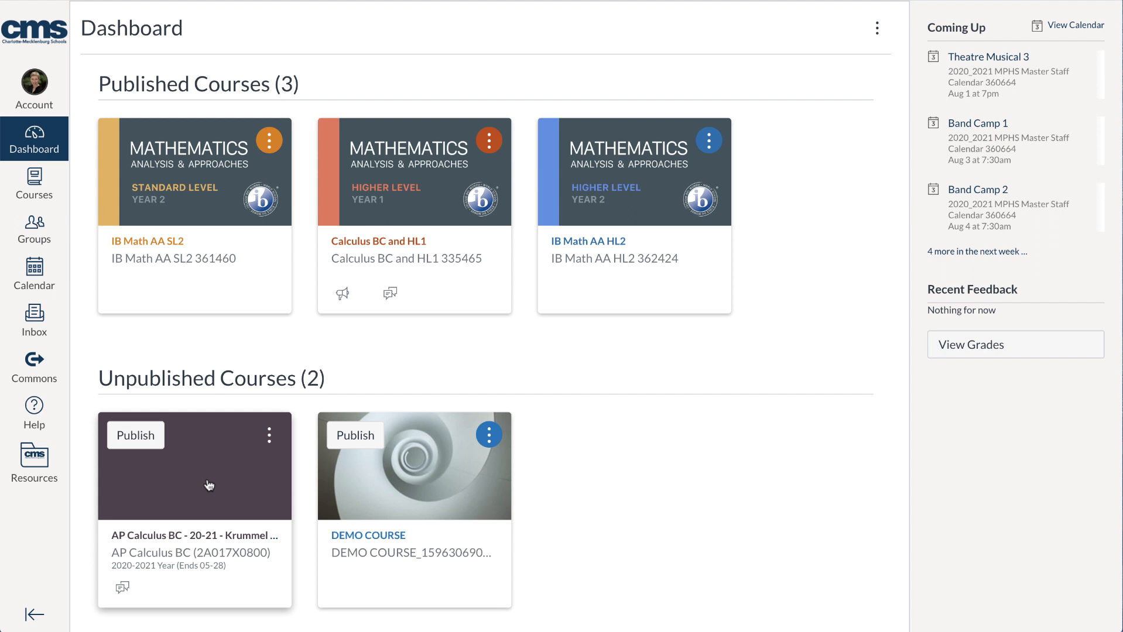
click(209, 486)
click(440, 477)
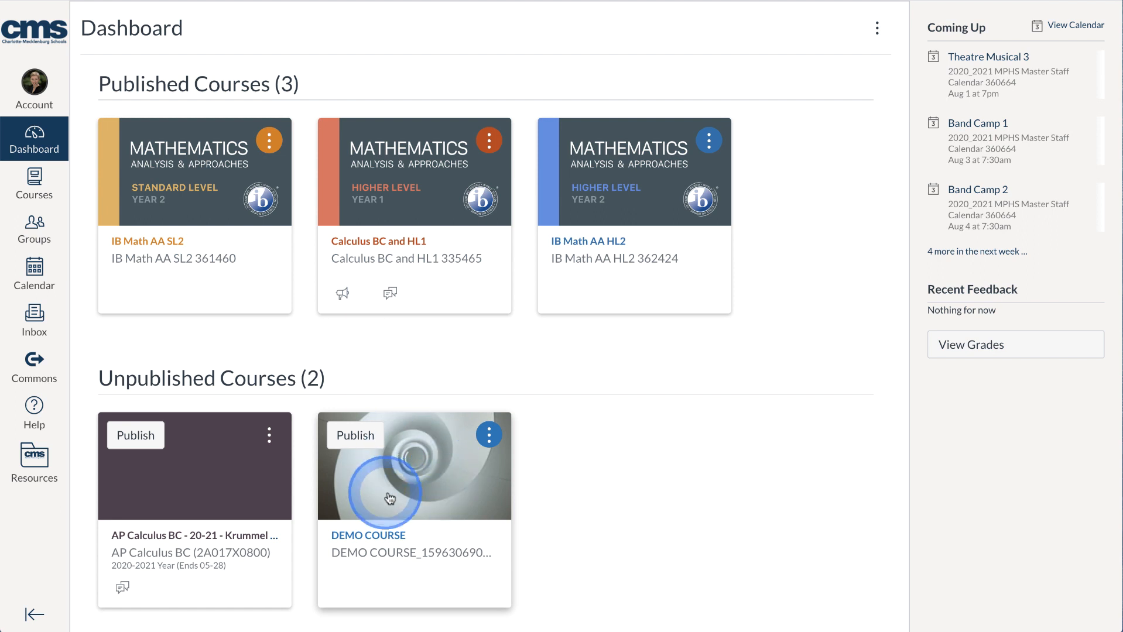
Open the DEMO COURSE and set its course status to published.
click(428, 483)
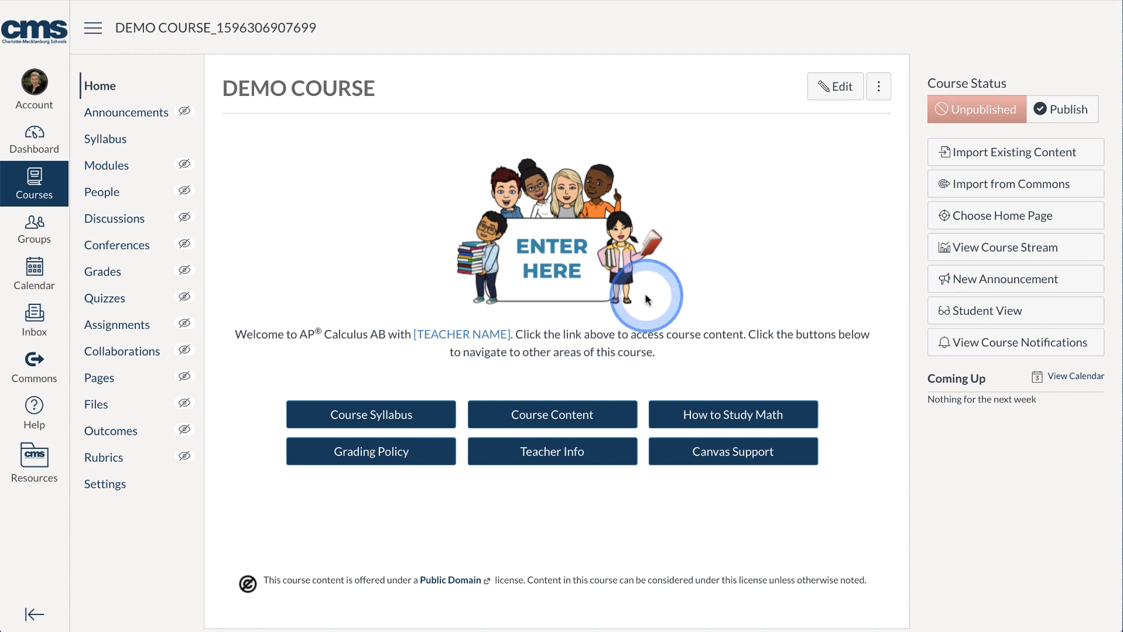
click(1065, 116)
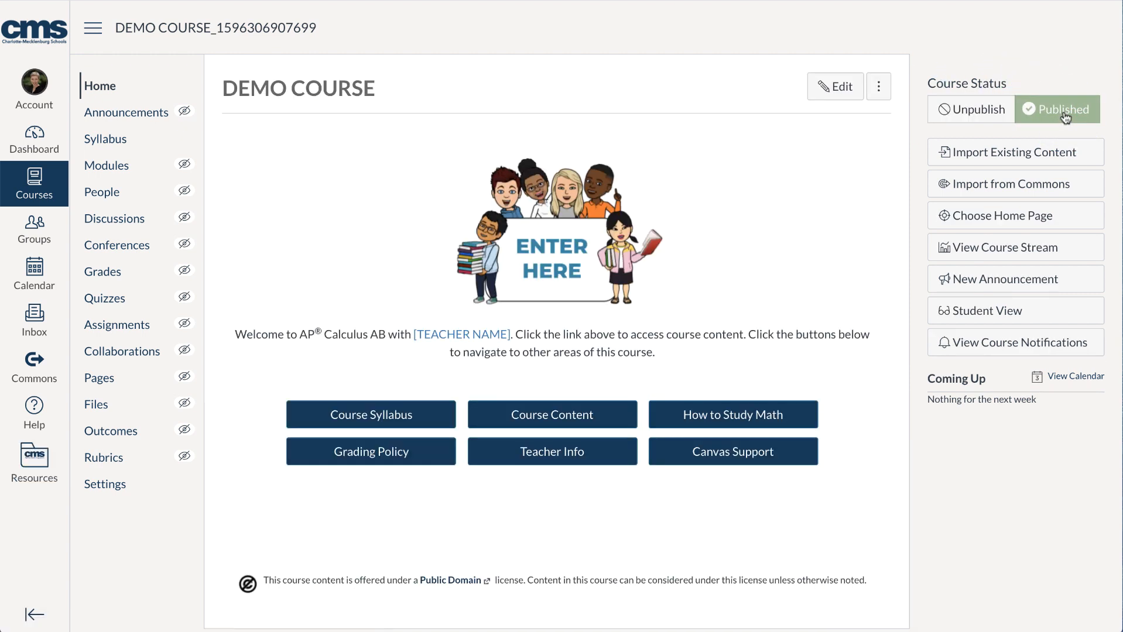
click(1065, 116)
click(963, 112)
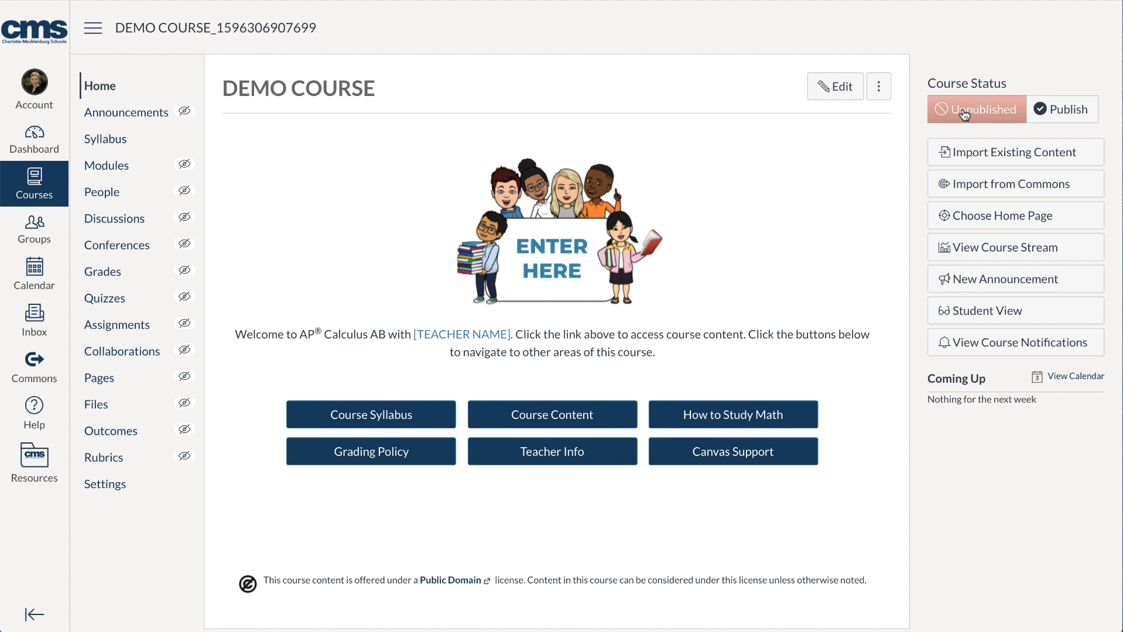
click(1070, 120)
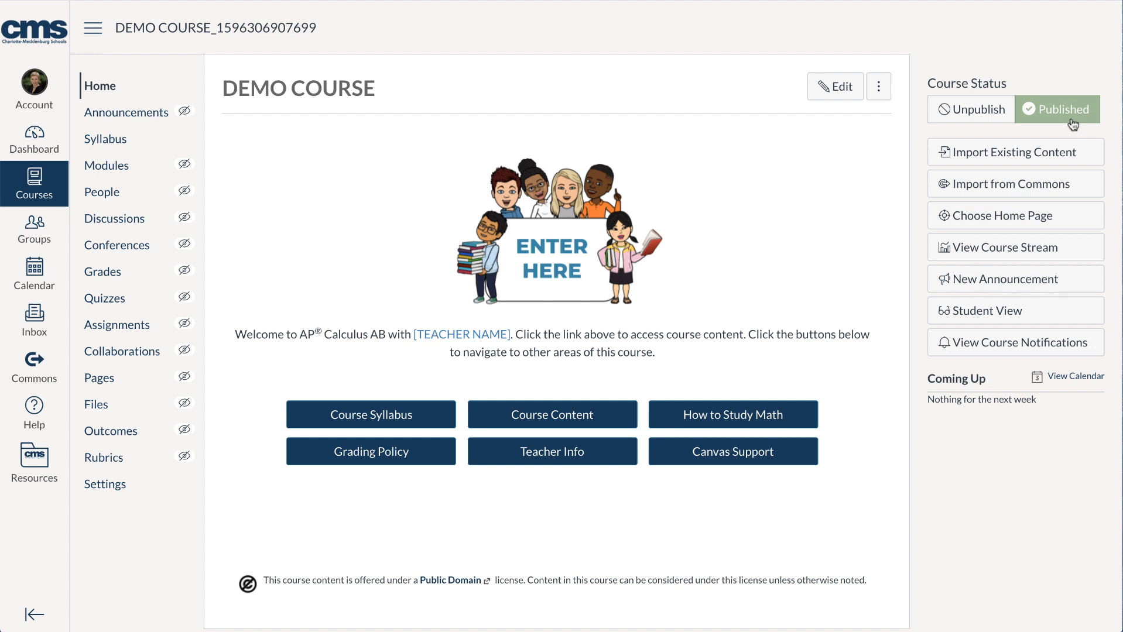
Test the home page's ENTER HERE link in Student View and leave Student View.
click(976, 312)
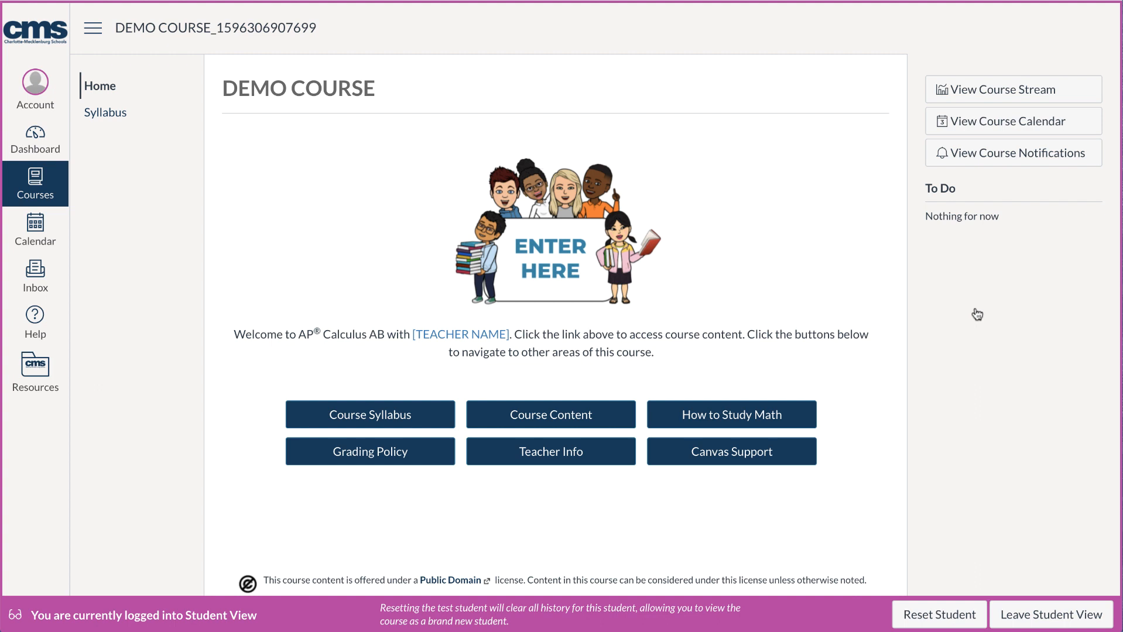
click(545, 255)
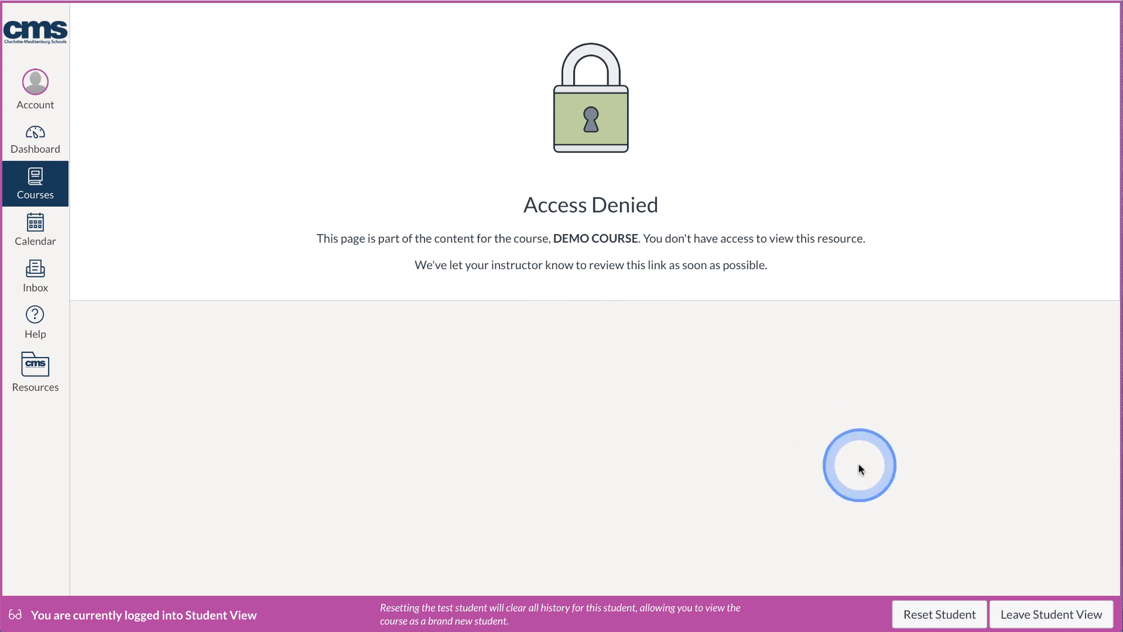
click(1031, 624)
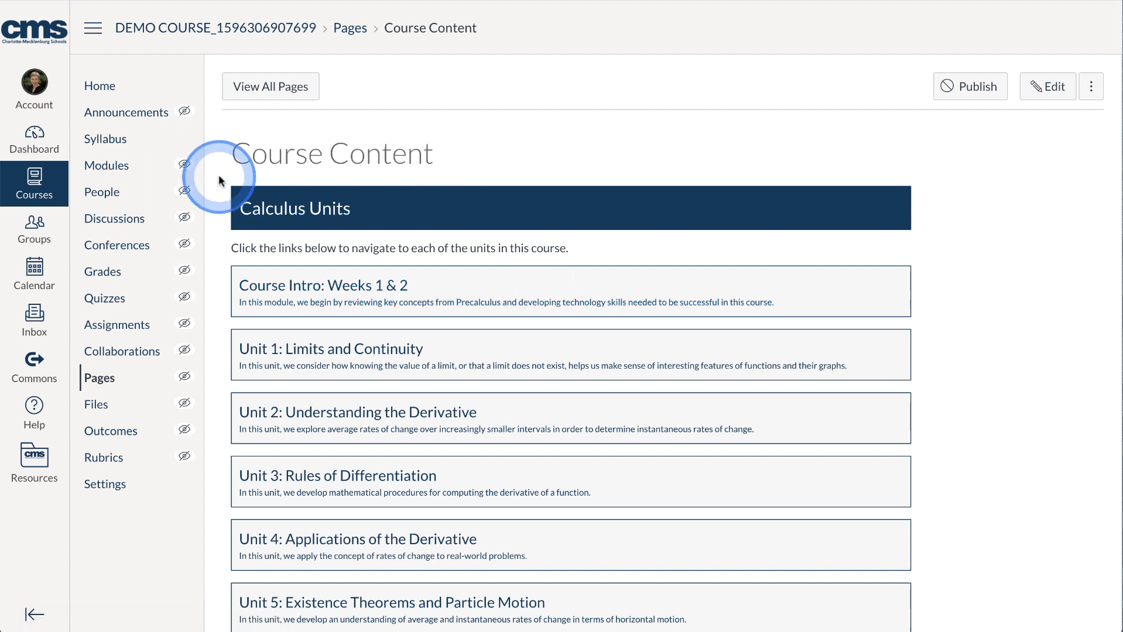
Publish the How to Study Mathematics module, collapsing it and the Teacher Resources for AP Calculus AB and BC module in the module list.
click(99, 170)
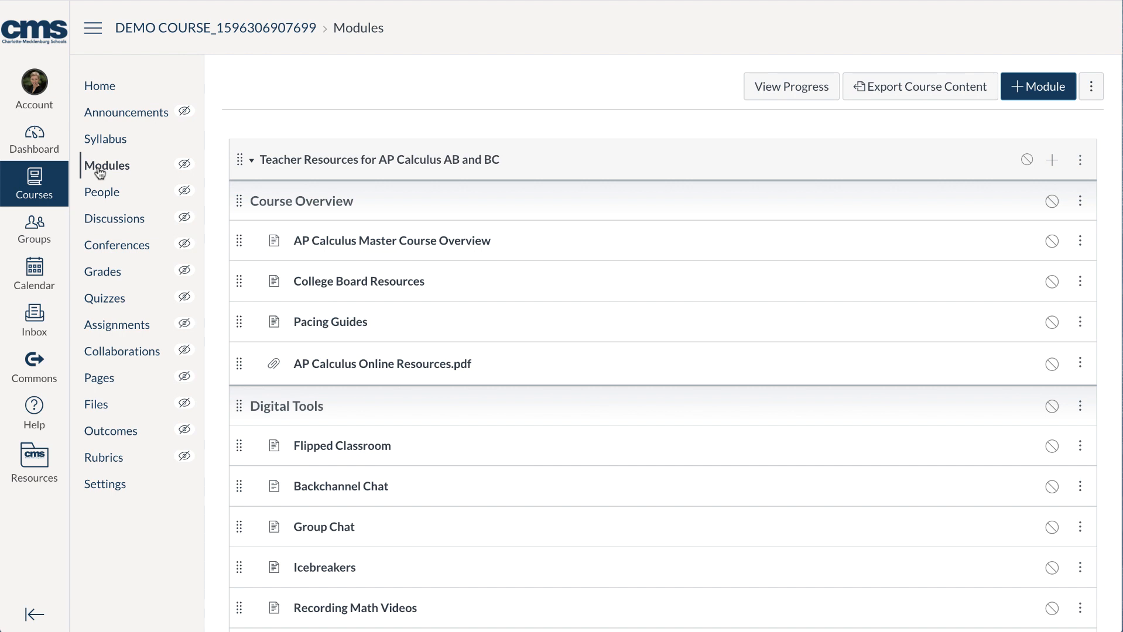
click(252, 162)
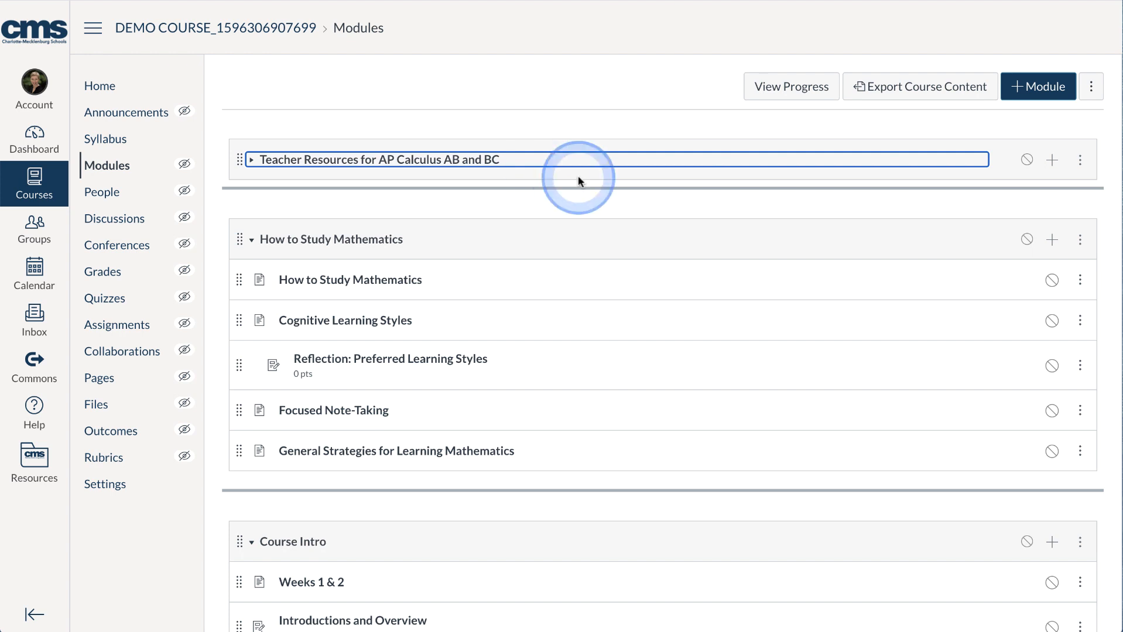
click(1025, 240)
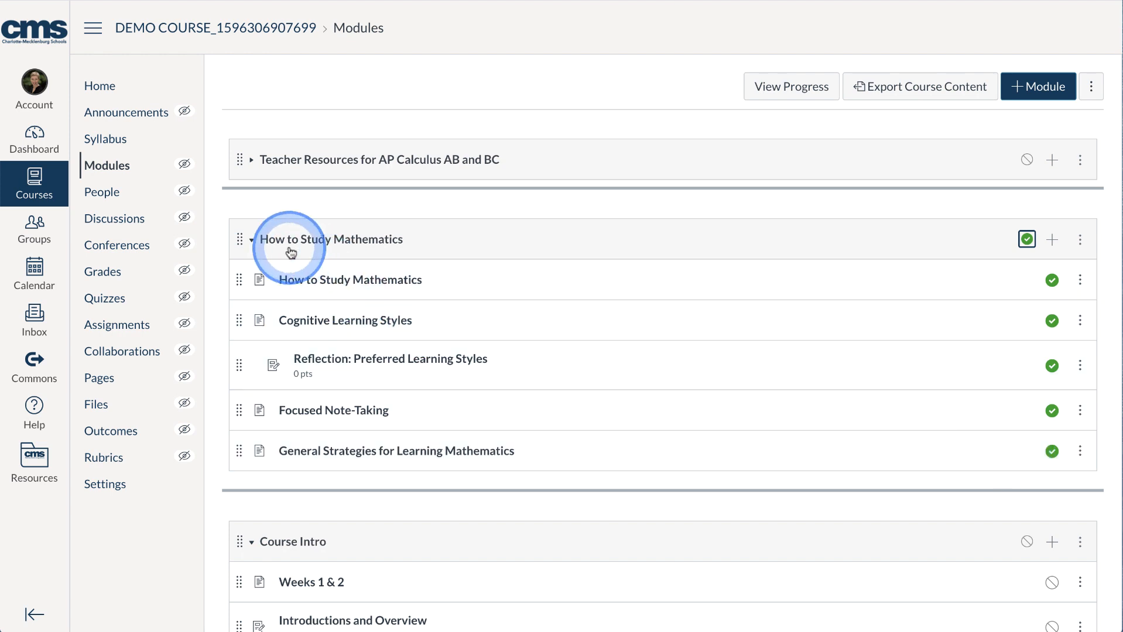
click(251, 240)
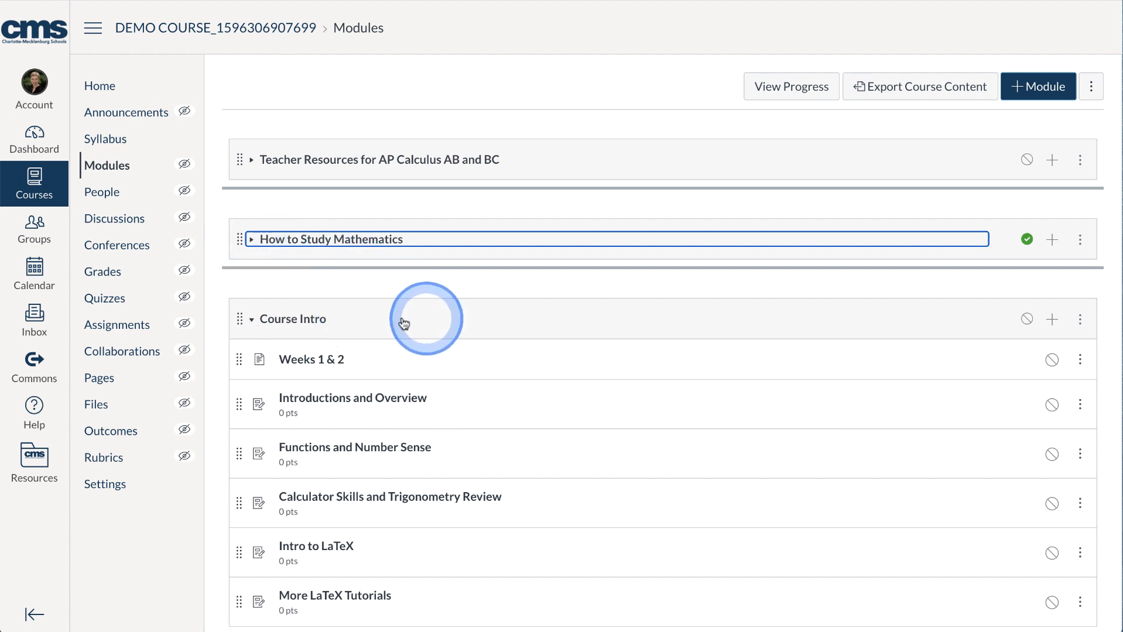
Publish the Course Intro module with its items and collapse it.
scroll(436, 321, down, 2)
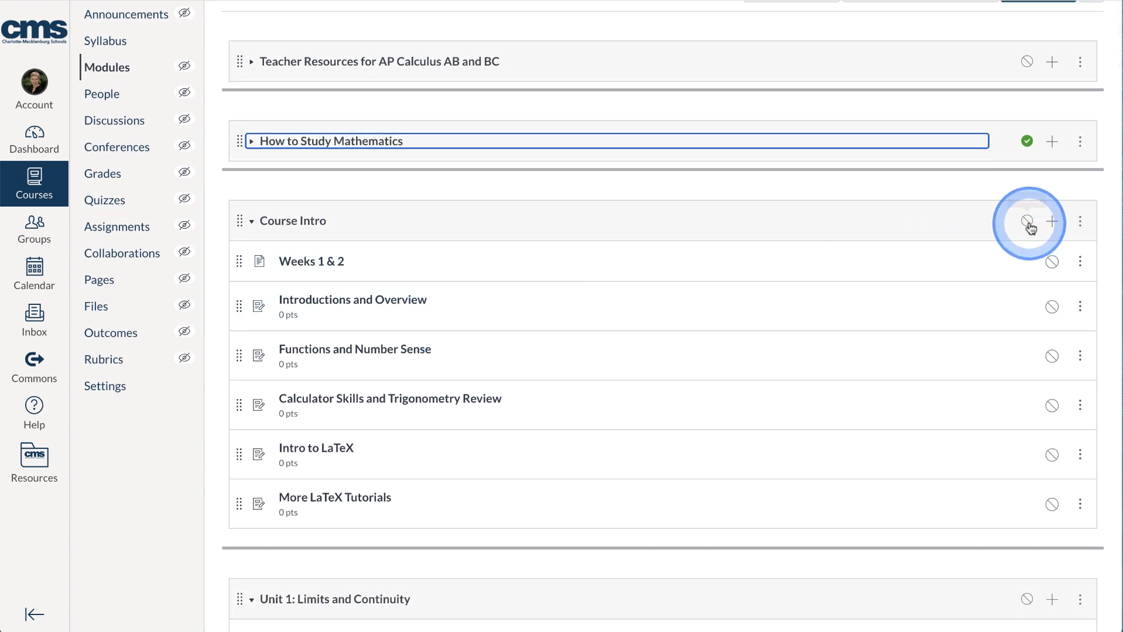
click(1028, 221)
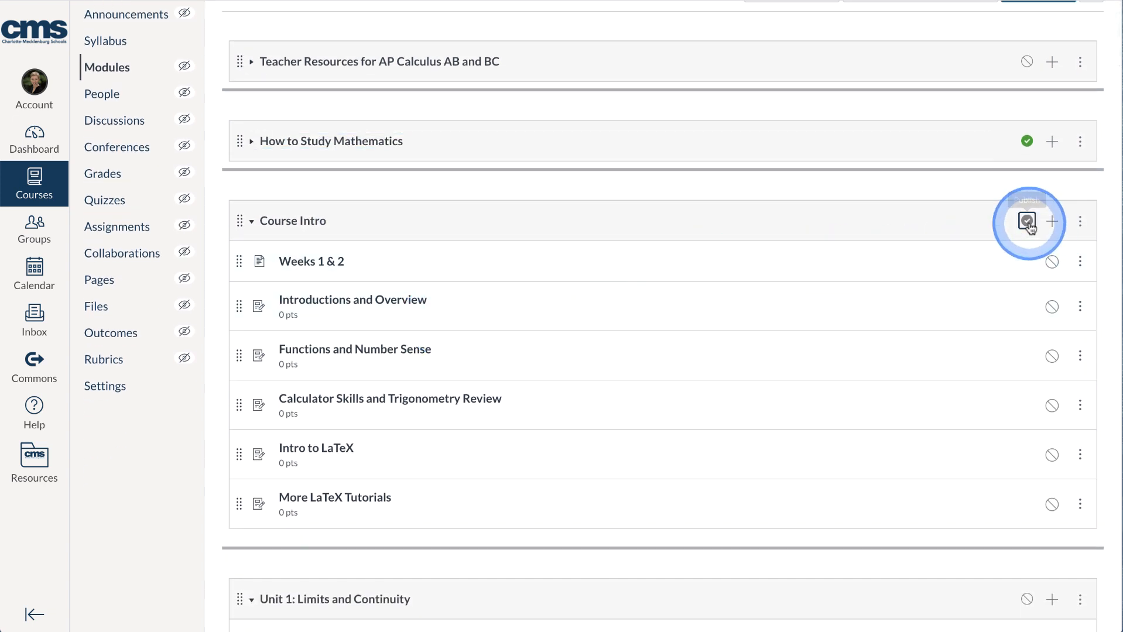
click(251, 224)
click(609, 247)
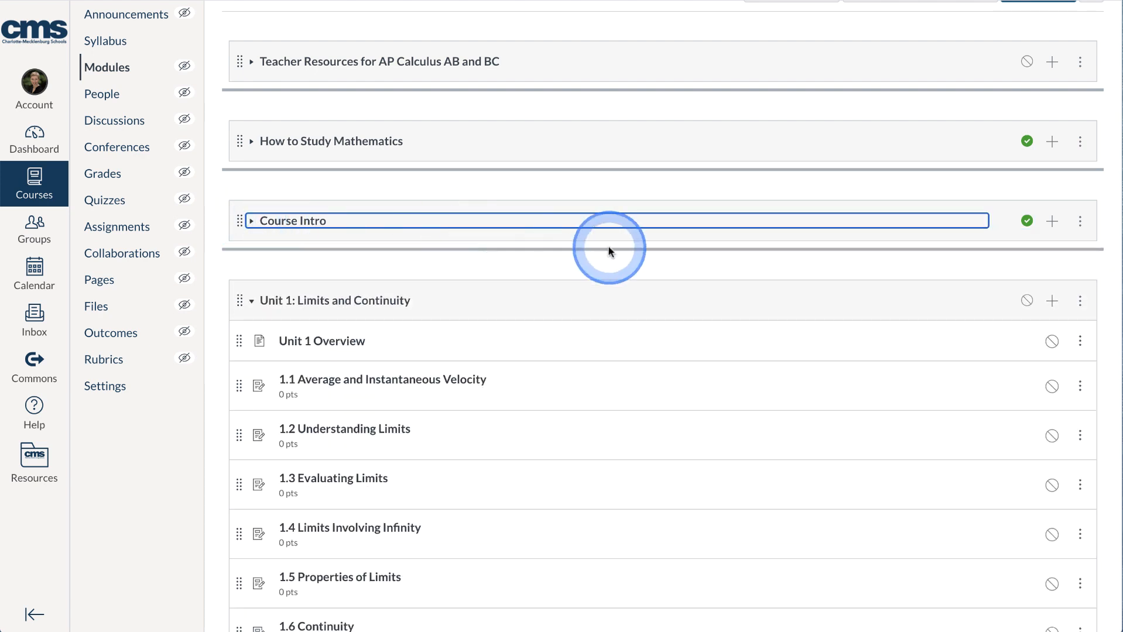
View the Unit 1 Review assignment from the Unit 1: Limits and Continuity module and return to the module list.
scroll(632, 256, up, 1)
scroll(632, 256, up, 1)
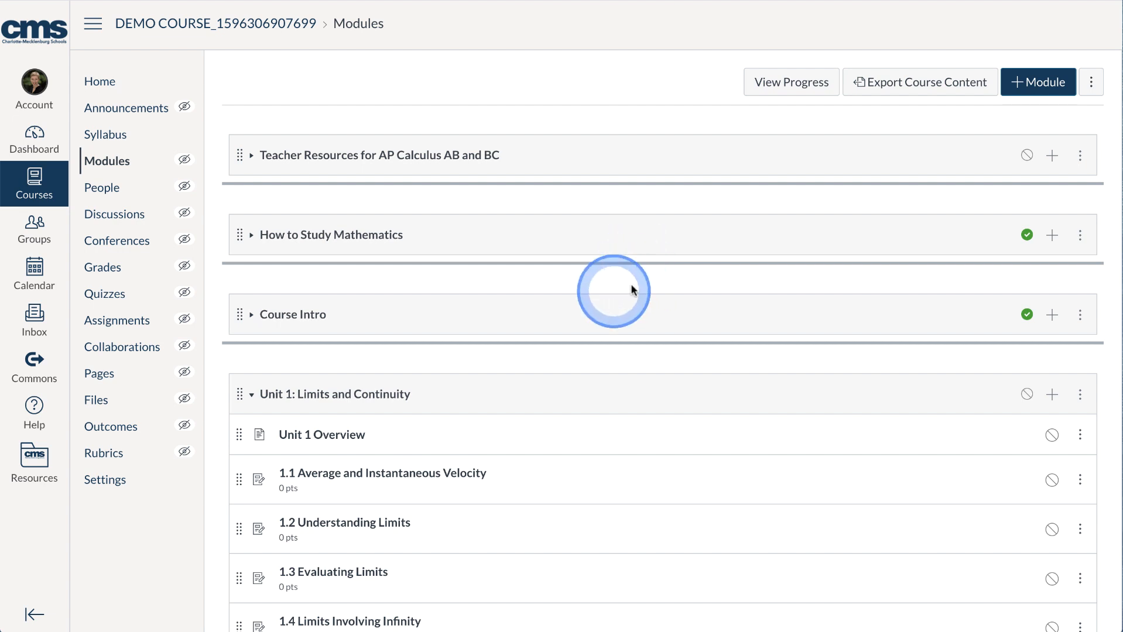
scroll(511, 320, down, 5)
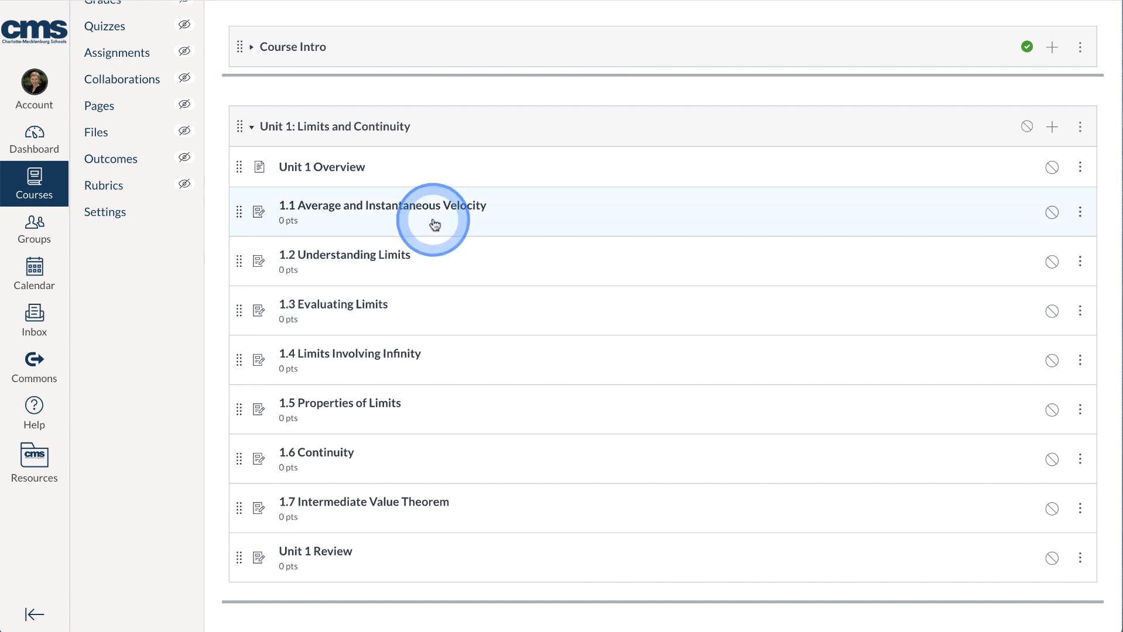
click(313, 553)
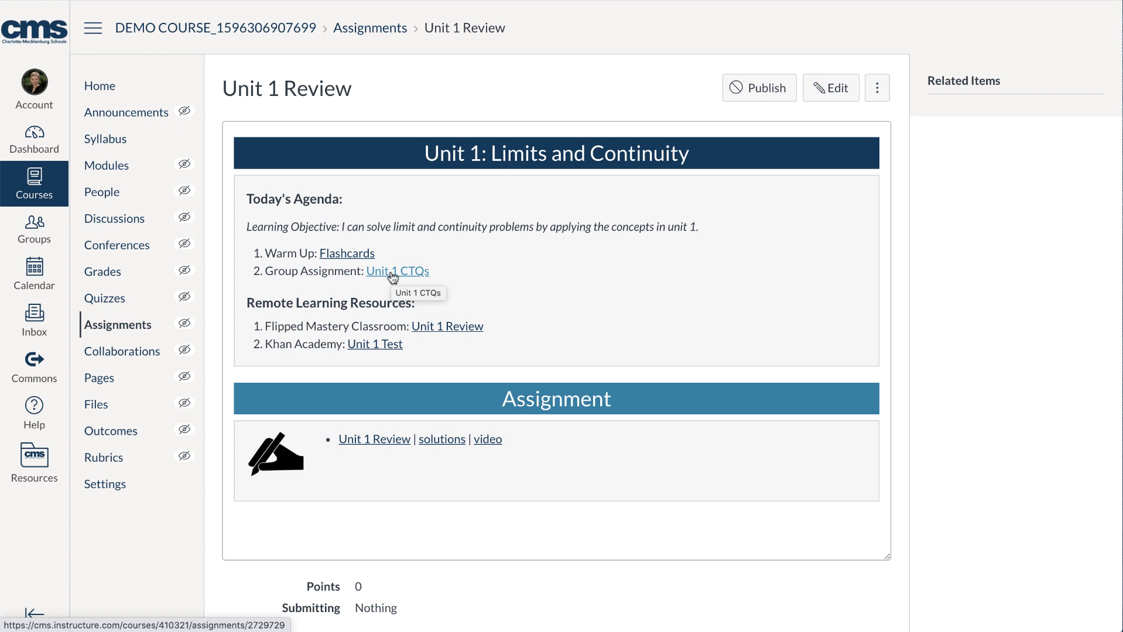
click(109, 167)
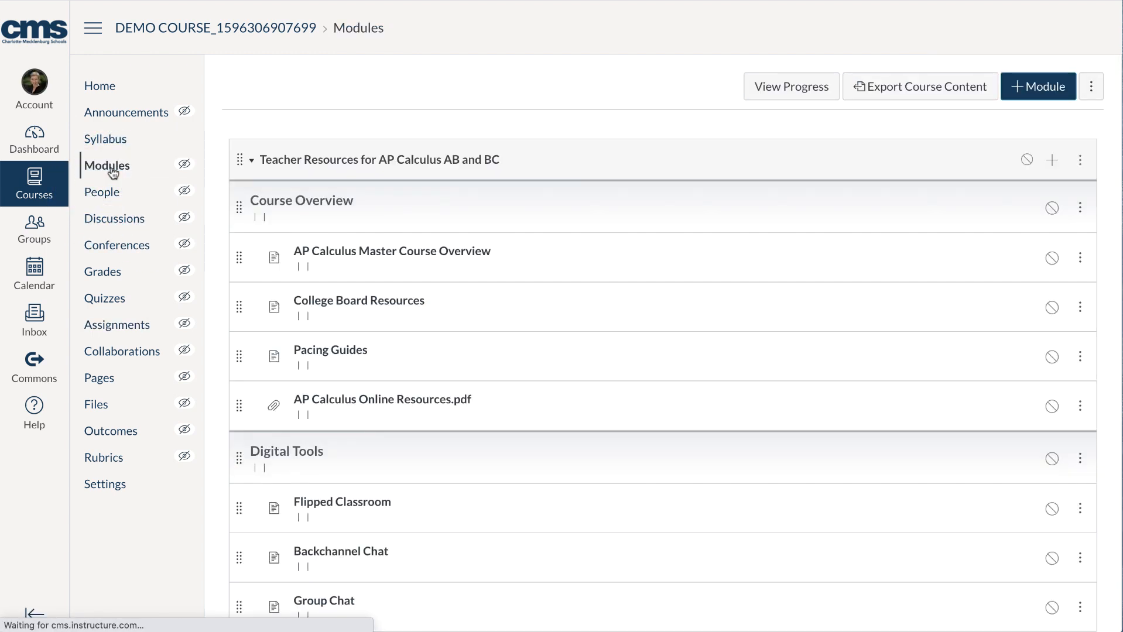
Publish and collapse the modules Unit 1: Limits and Continuity and Unit 2: Understanding the Derivative.
scroll(113, 173, down, 6)
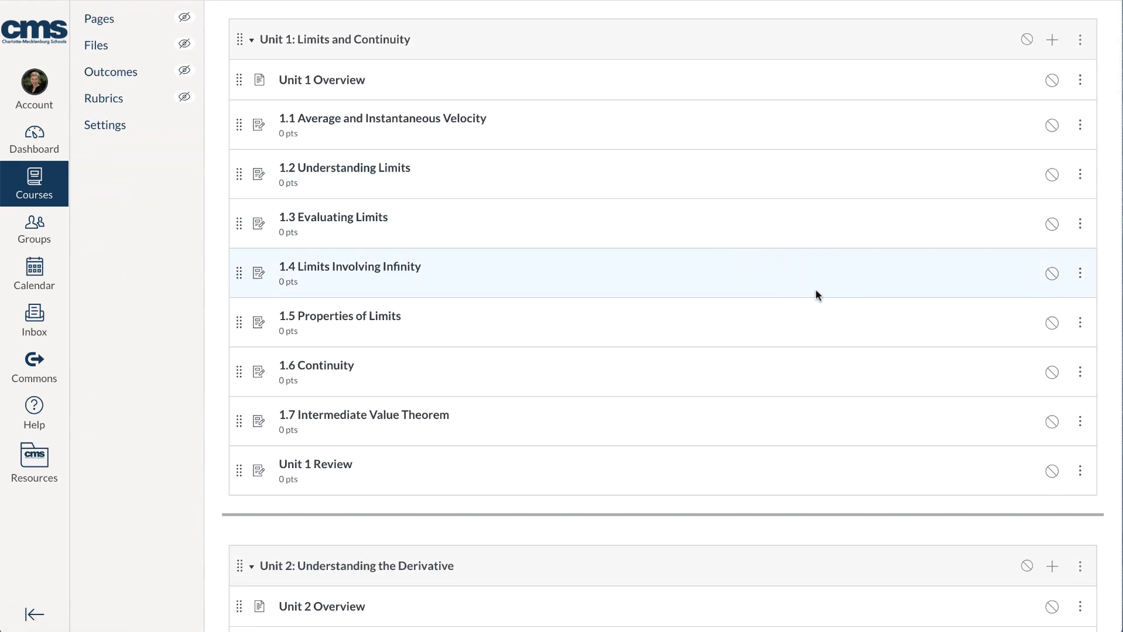
scroll(817, 295, up, 1)
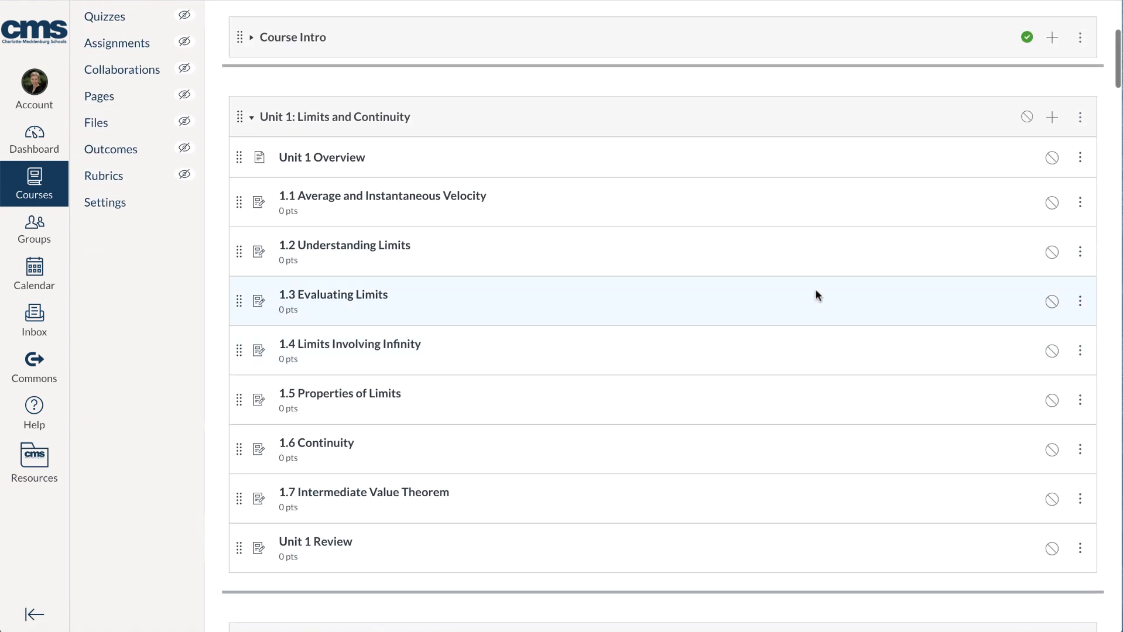
click(1025, 118)
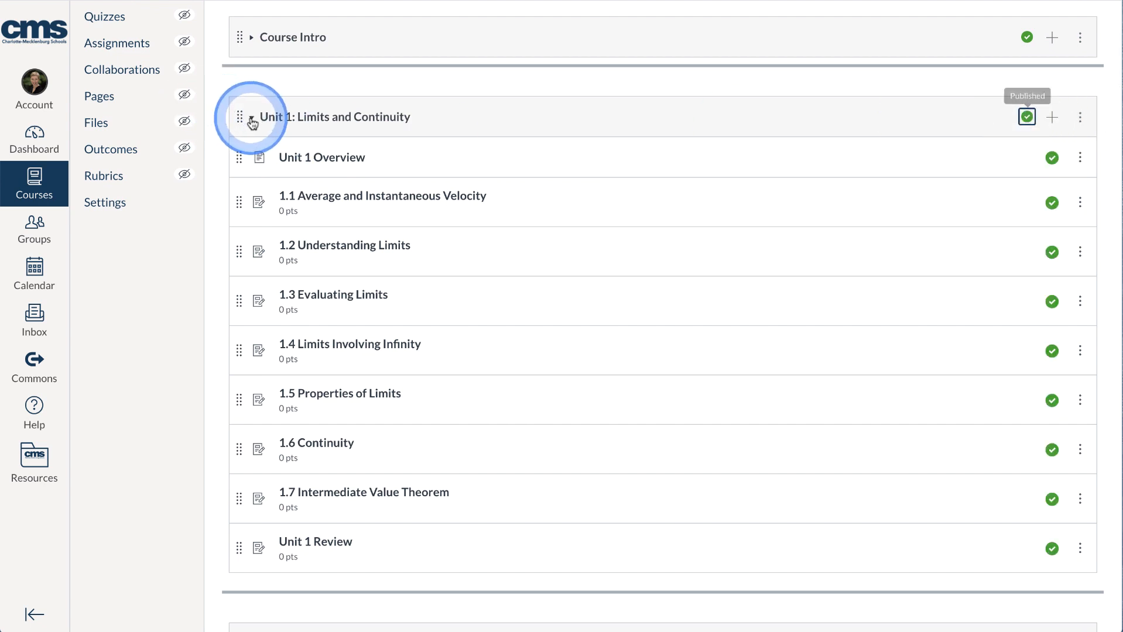
click(252, 118)
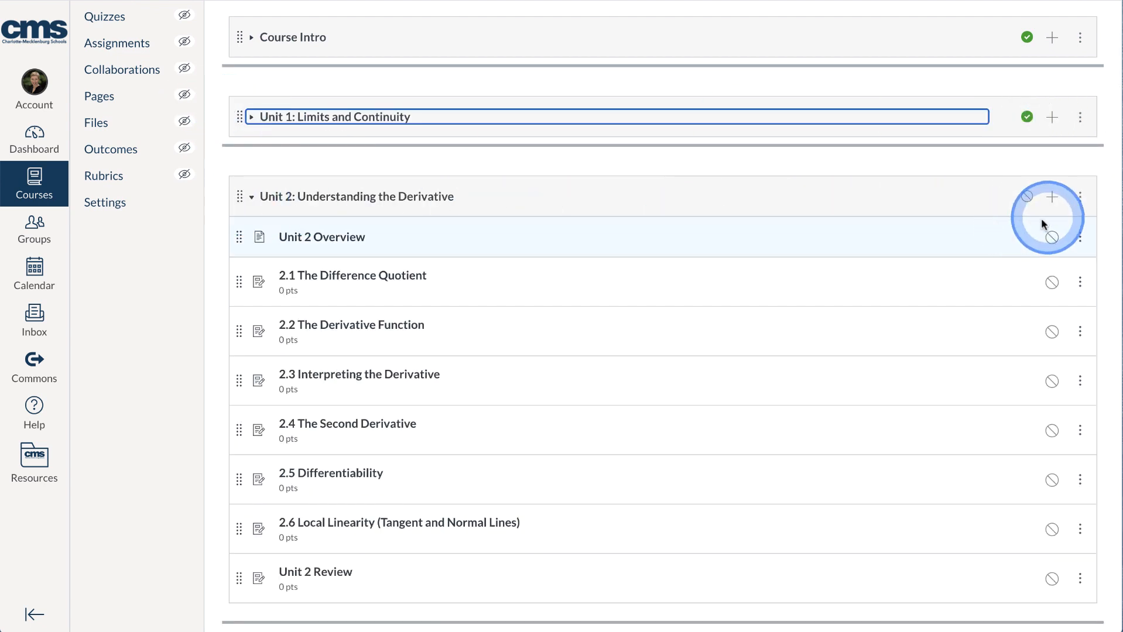
click(1027, 199)
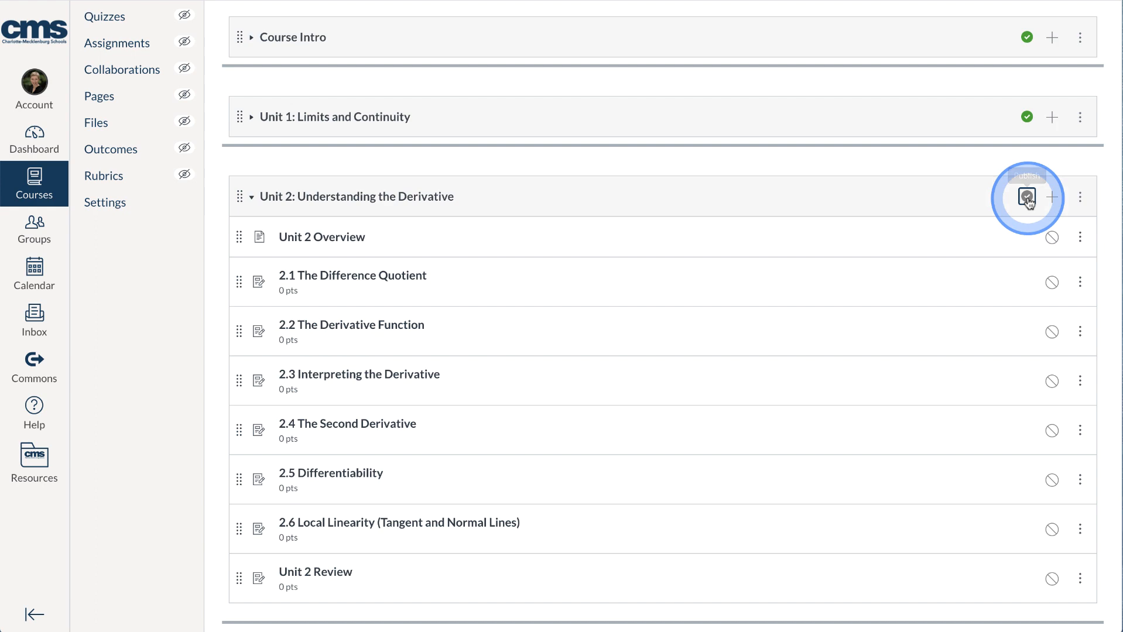
click(252, 198)
Publish the Unit 3: Rules of Differentiation module.
scroll(517, 288, down, 15)
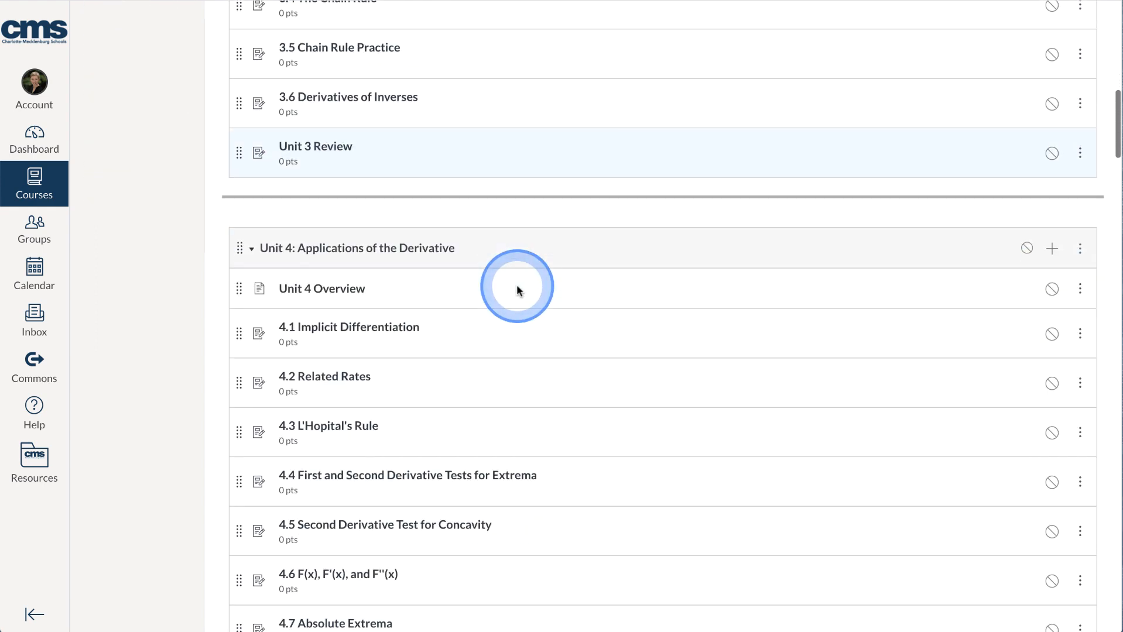
scroll(517, 287, down, 20)
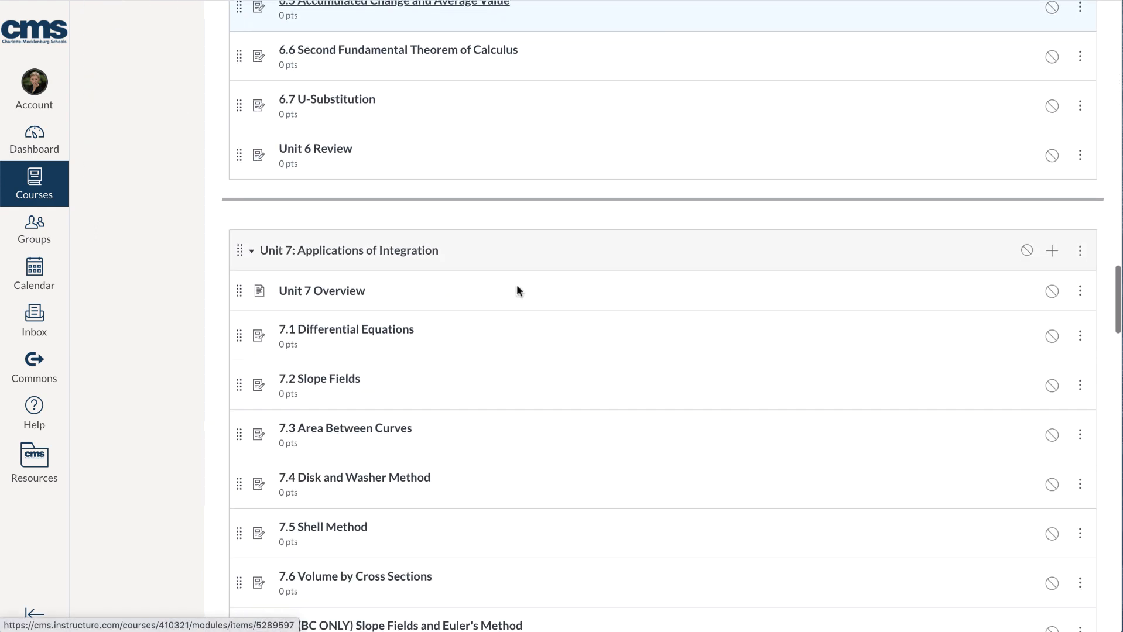
scroll(517, 287, up, 10)
scroll(517, 288, up, 20)
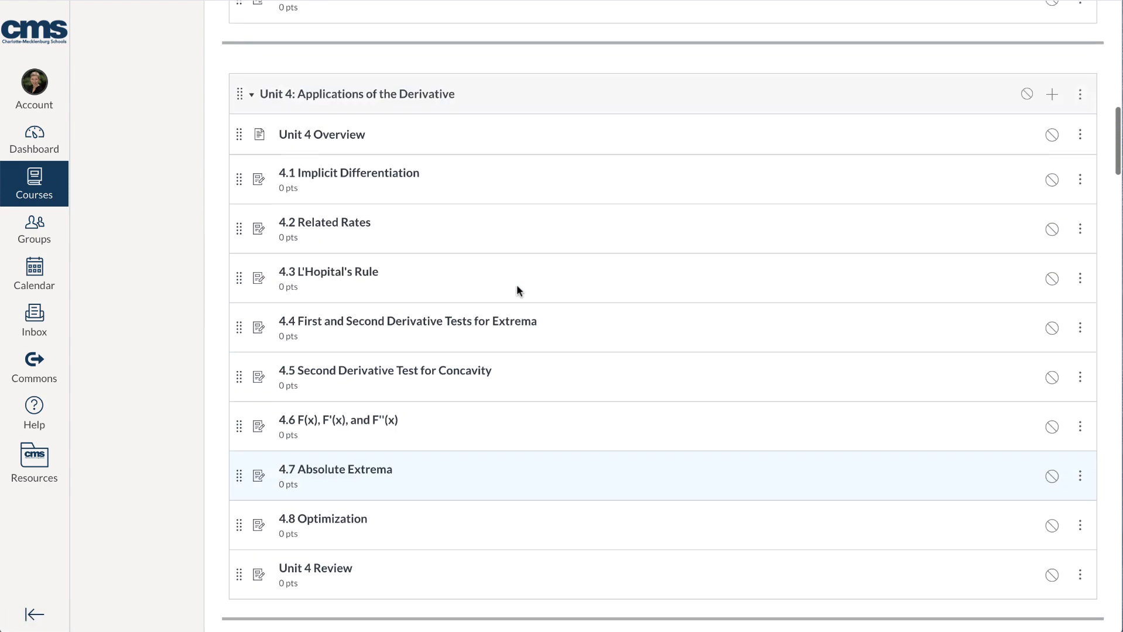
scroll(517, 288, up, 7)
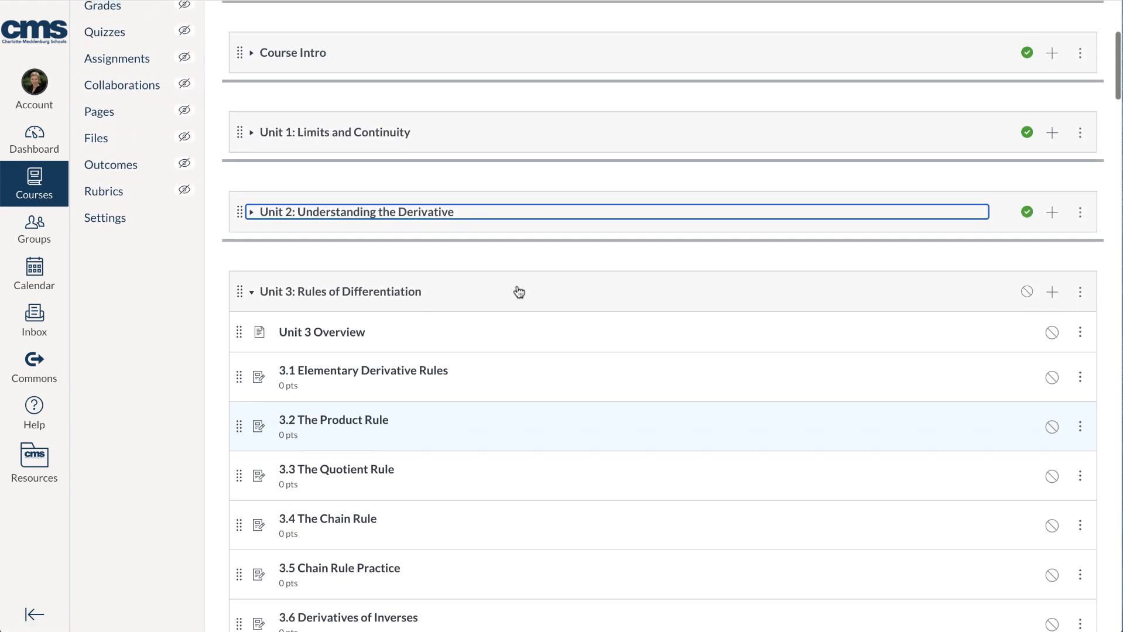
click(518, 290)
click(1027, 292)
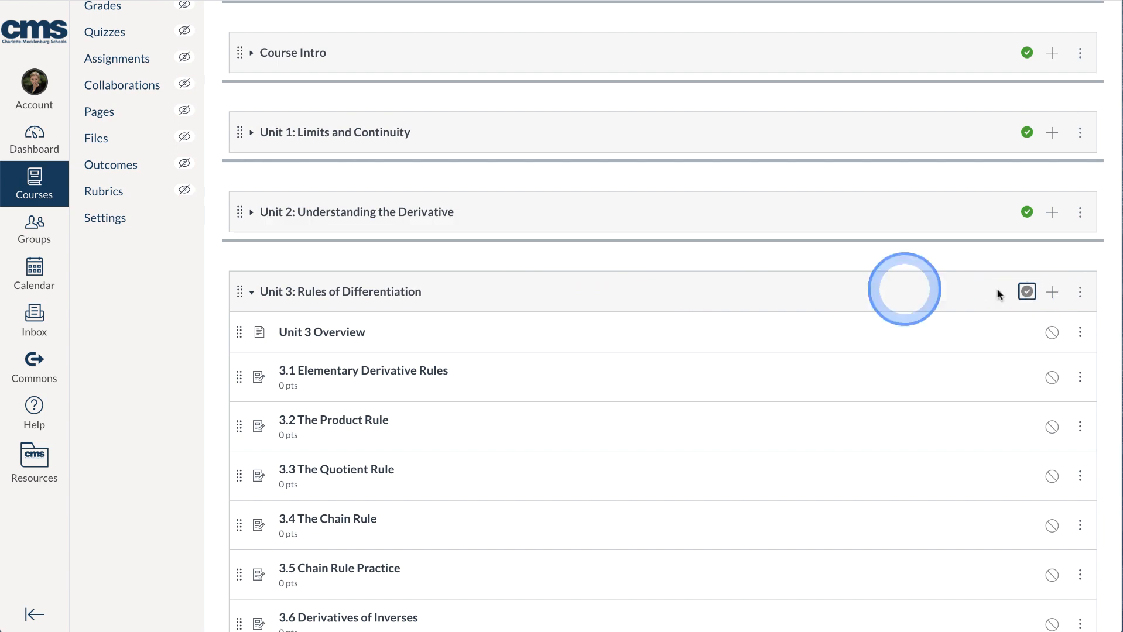
Collapse the Unit 3: Rules of Differentiation module, and publish and collapse Unit 4: Applications of the Derivative.
click(250, 291)
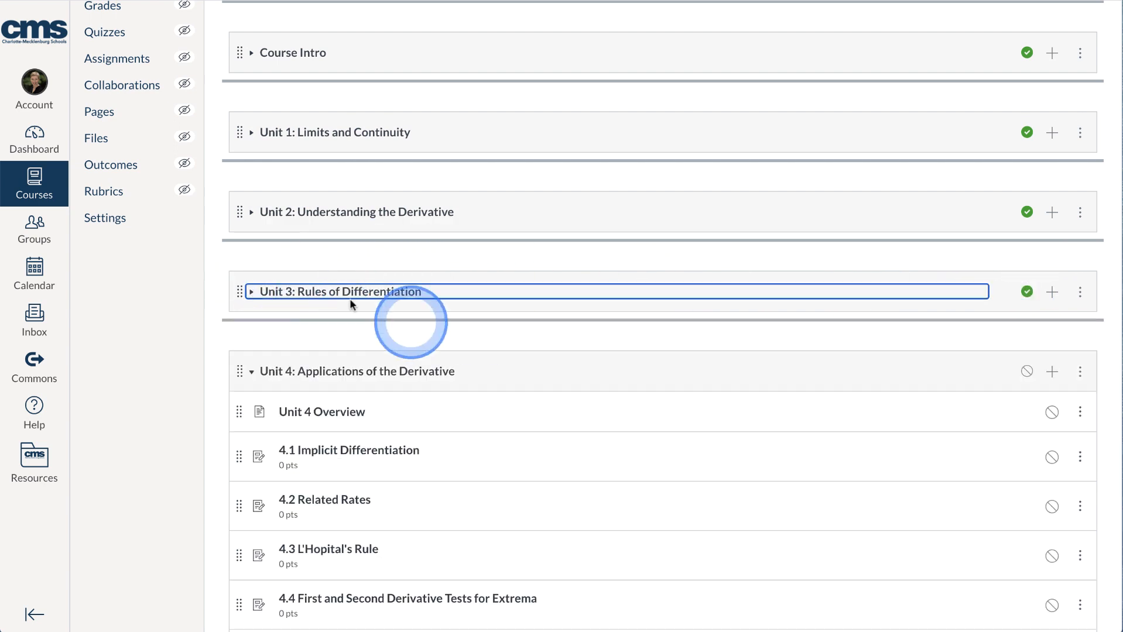
scroll(434, 331, down, 2)
scroll(458, 341, down, 1)
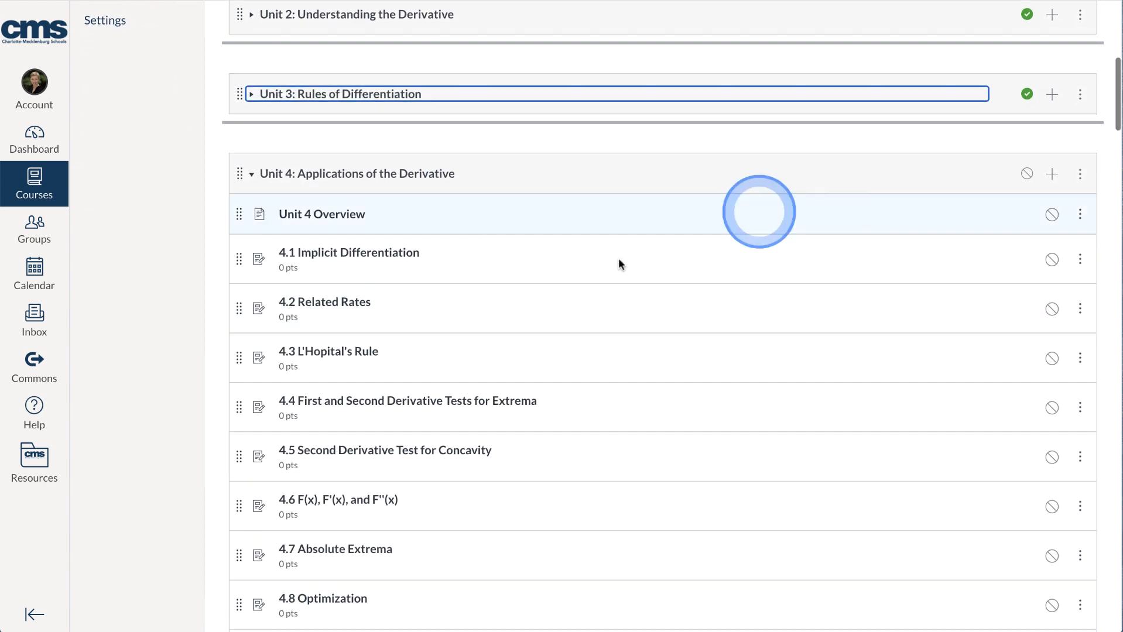
click(1028, 174)
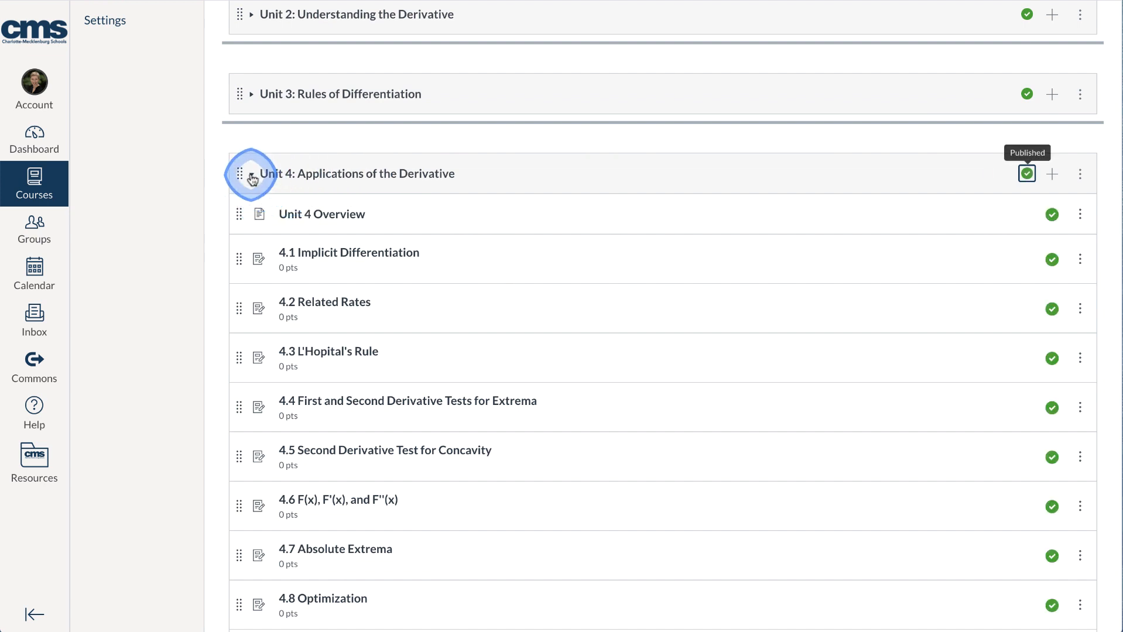
click(251, 175)
Publish and collapse the modules Unit 5: Existence Theorems and Particle Motion and Unit 6: Integration.
scroll(619, 276, down, 2)
click(1029, 148)
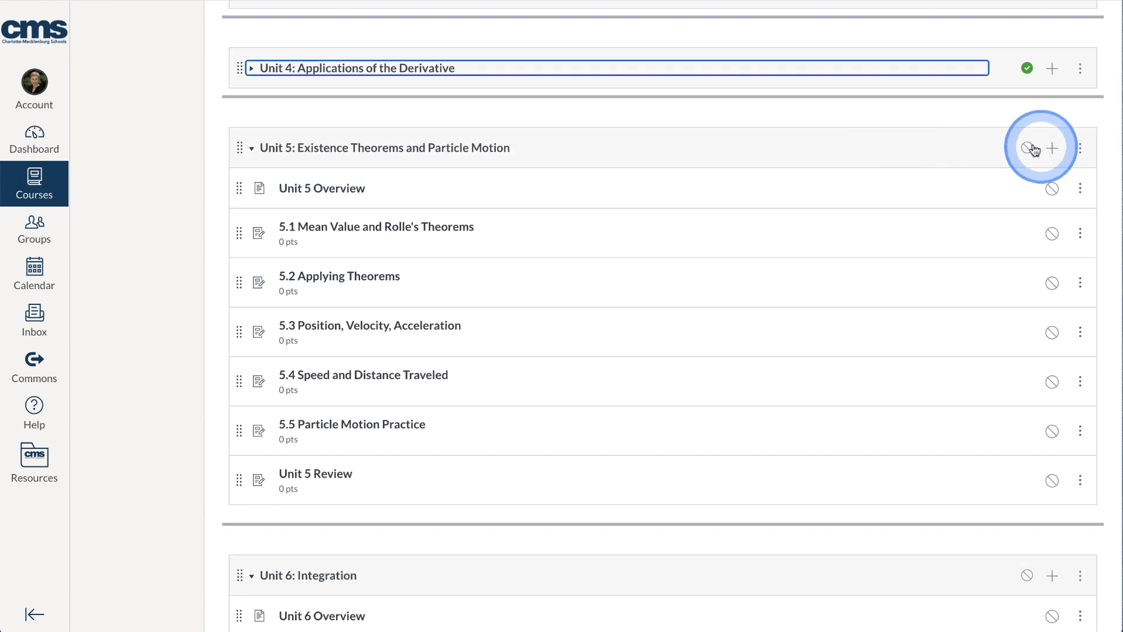
click(252, 149)
scroll(732, 243, down, 1)
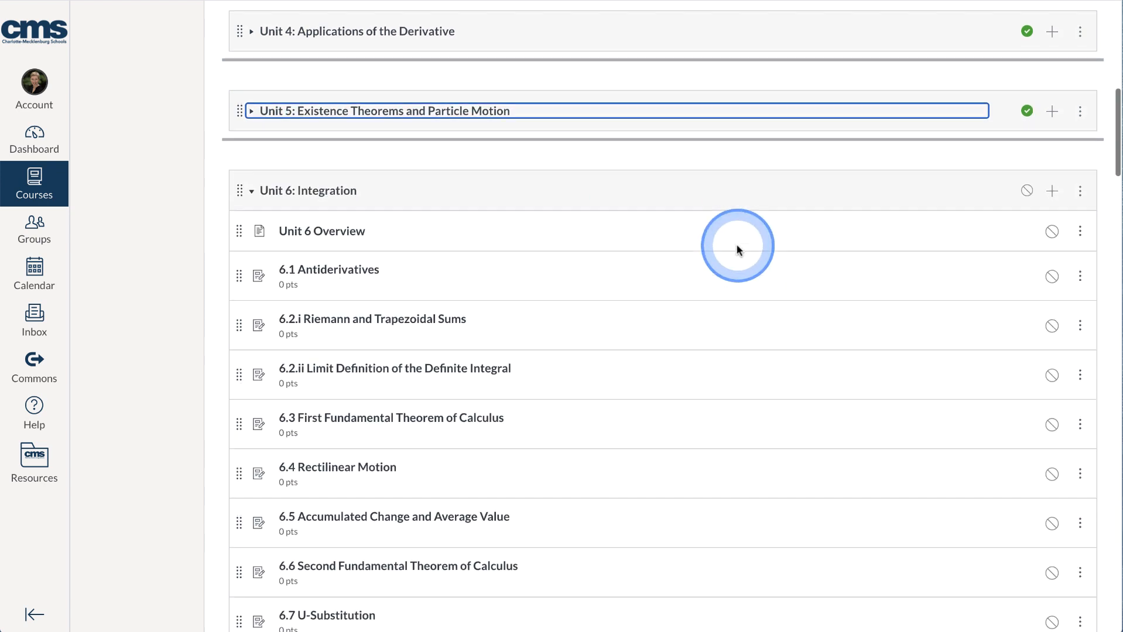
click(1026, 154)
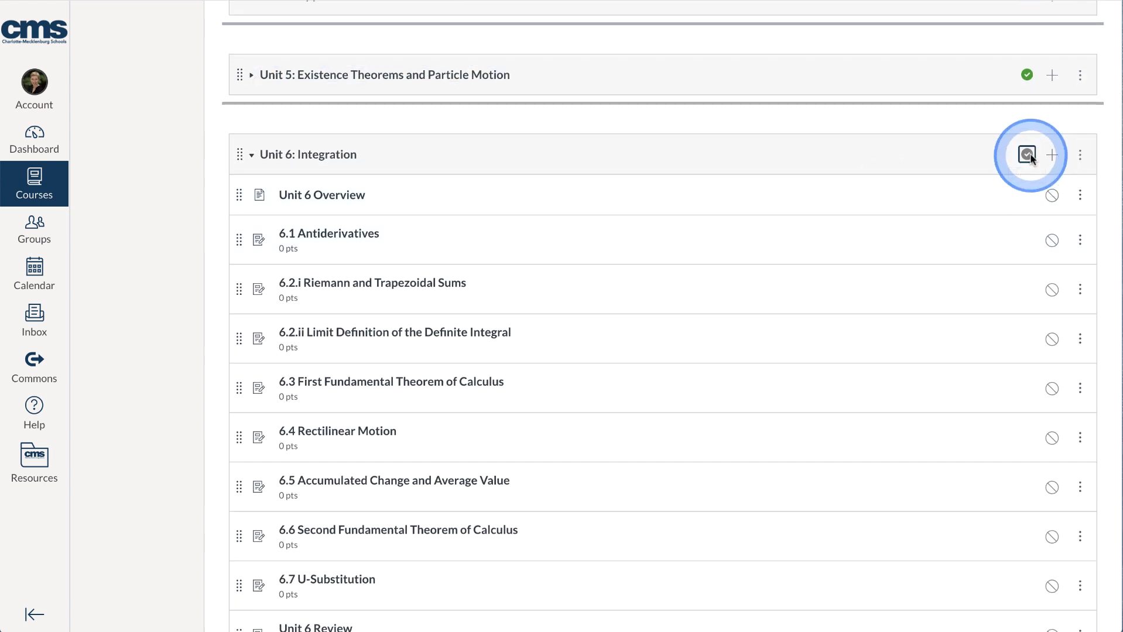
click(252, 154)
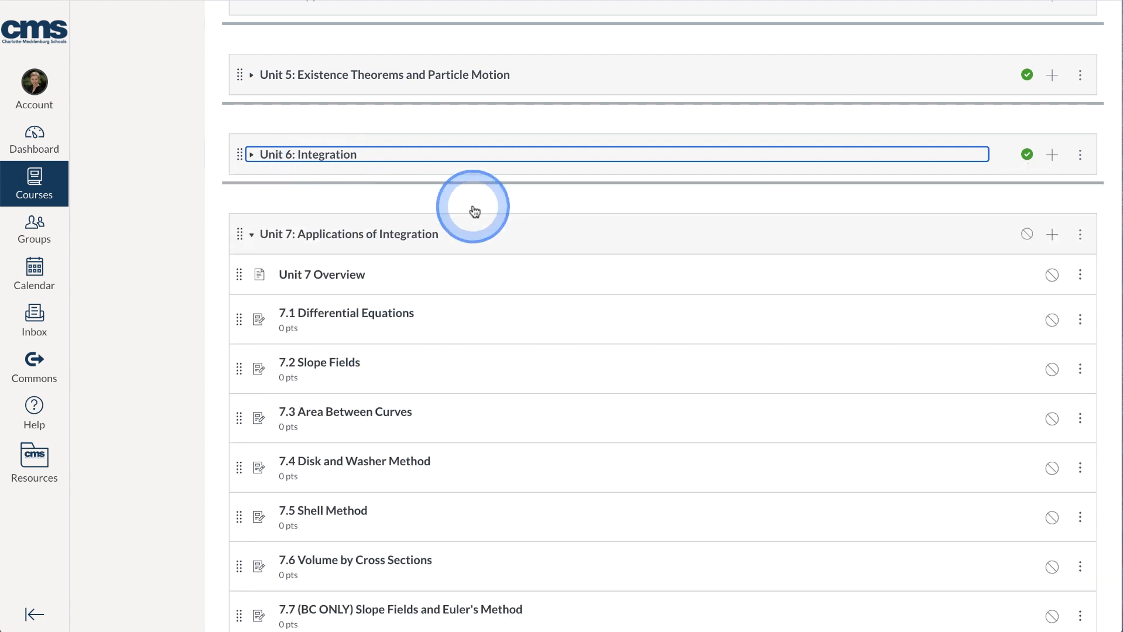
Publish and collapse the modules Unit 7: Applications of Integration and Unit 8 (BC ONLY): Advanced Integration.
scroll(526, 228, down, 1)
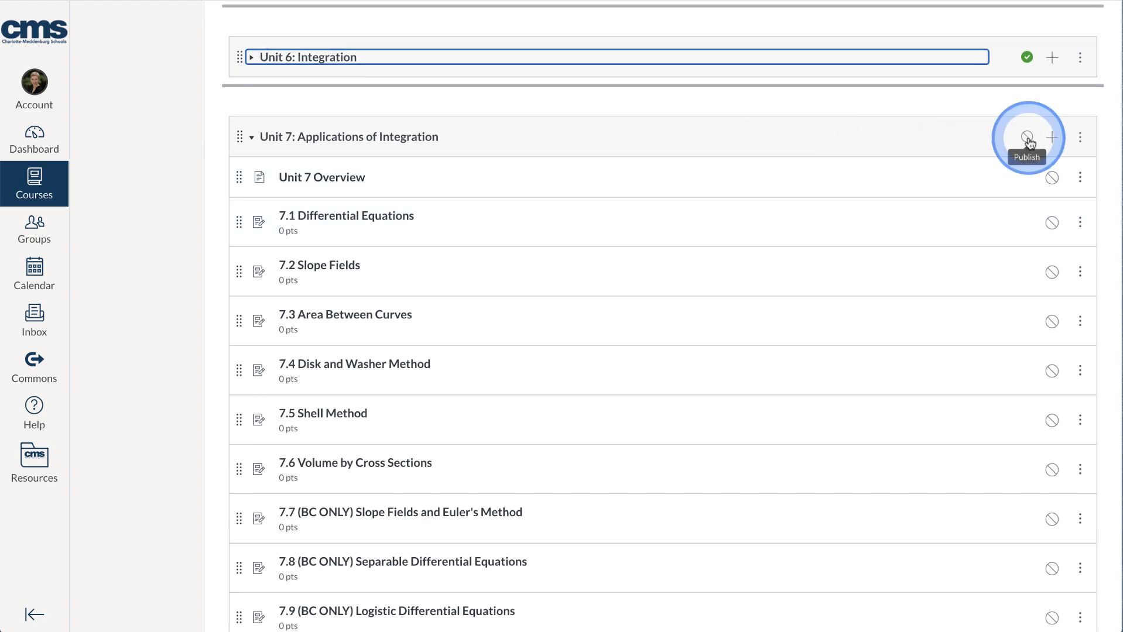
click(1027, 139)
click(251, 139)
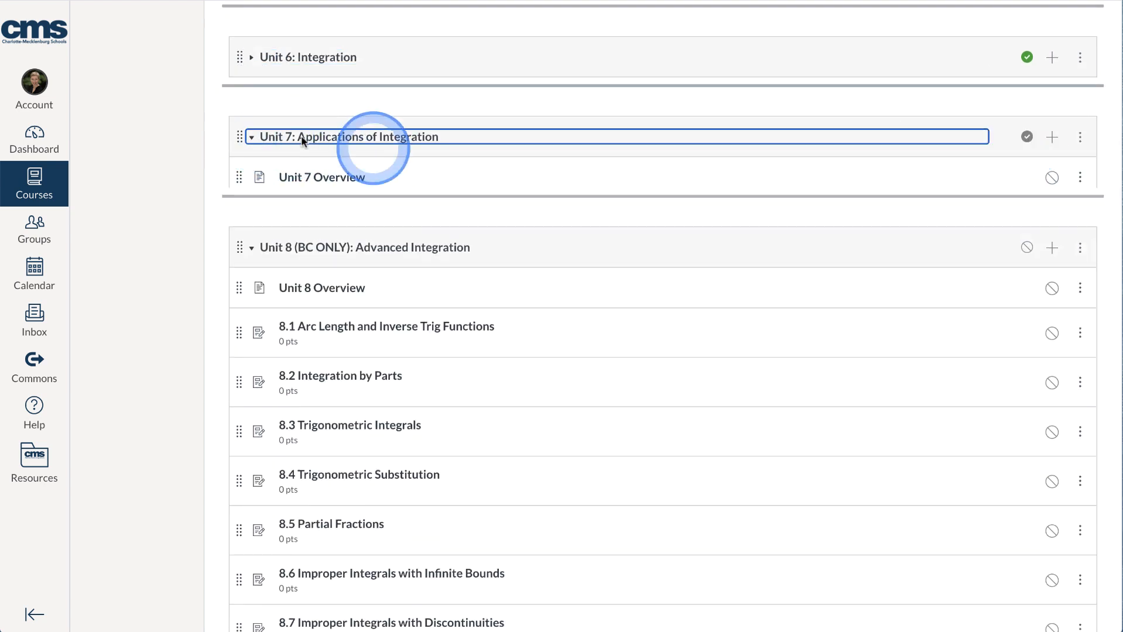
scroll(652, 225, down, 1)
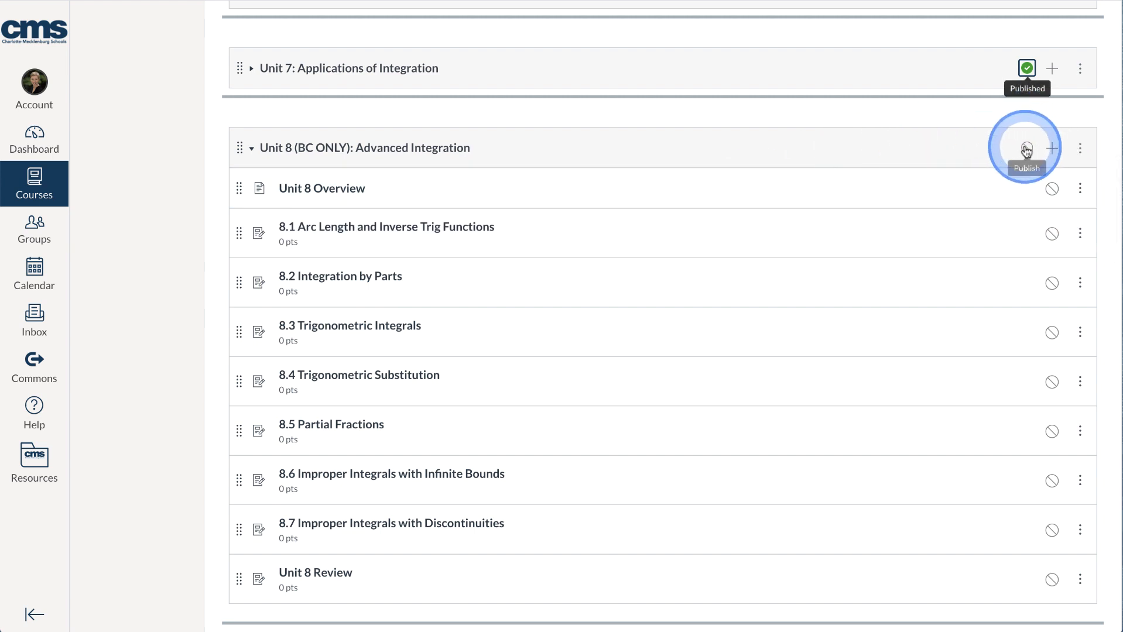
click(252, 148)
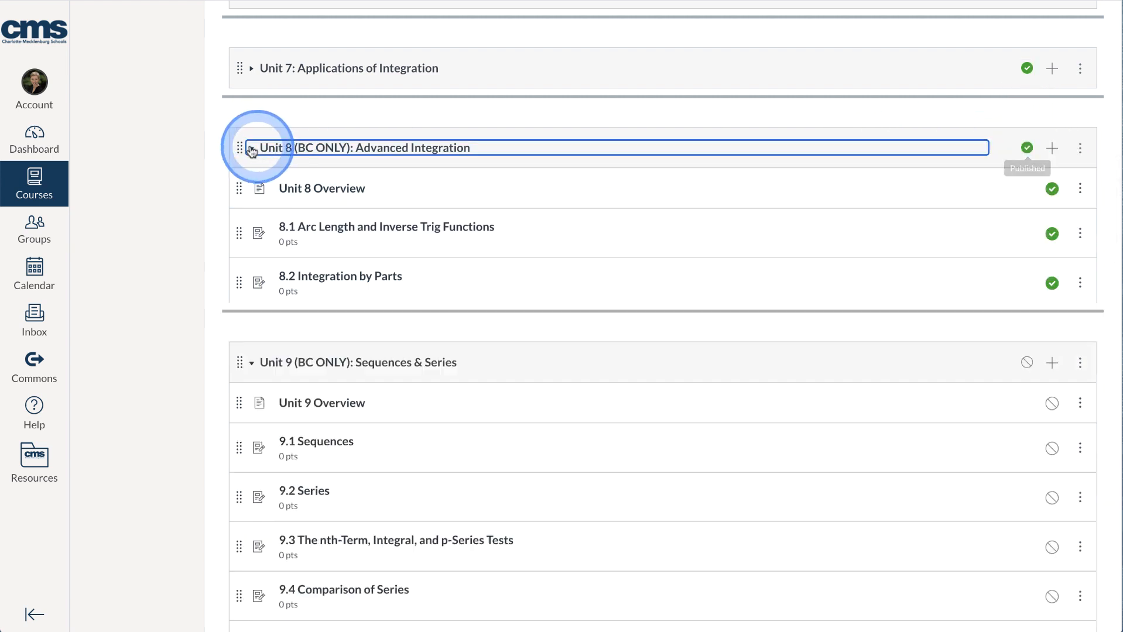
Publish and collapse the modules Unit 9 (BC ONLY): Sequences & Series and Unit 10 (BC ONLY): Power Series.
scroll(750, 286, down, 1)
scroll(750, 287, down, 1)
click(1027, 137)
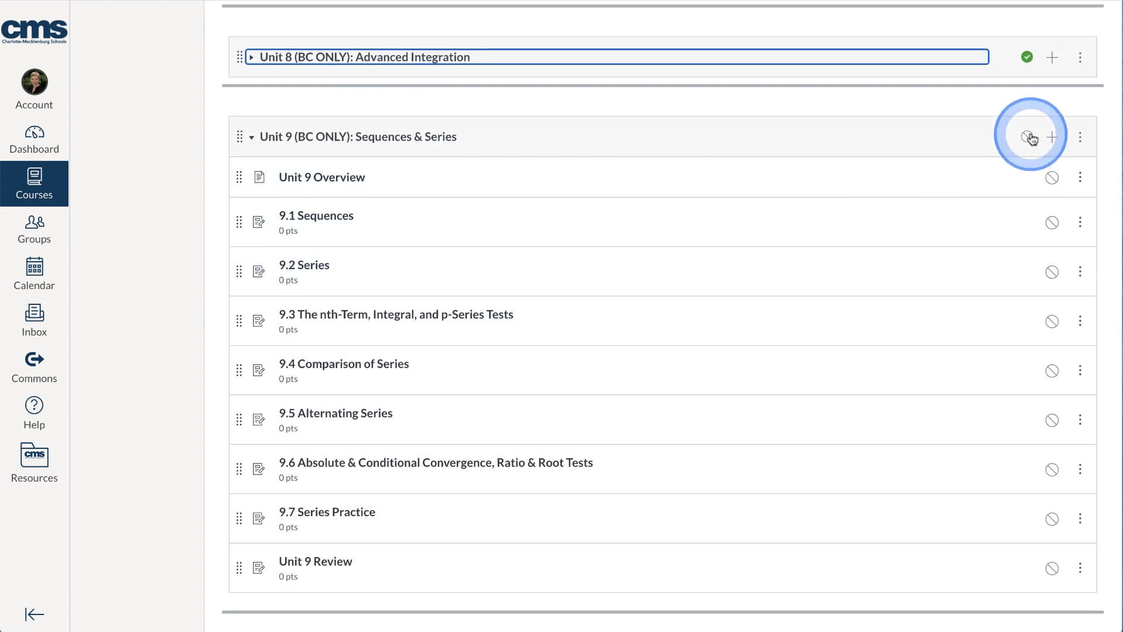
click(251, 137)
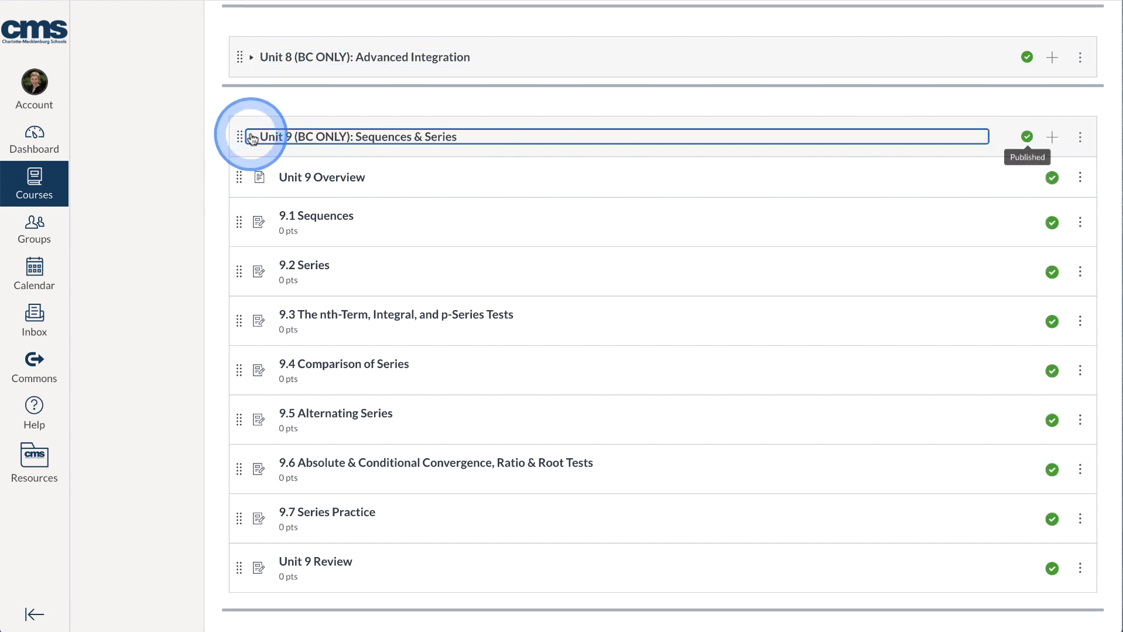
scroll(619, 238, down, 1)
click(1027, 216)
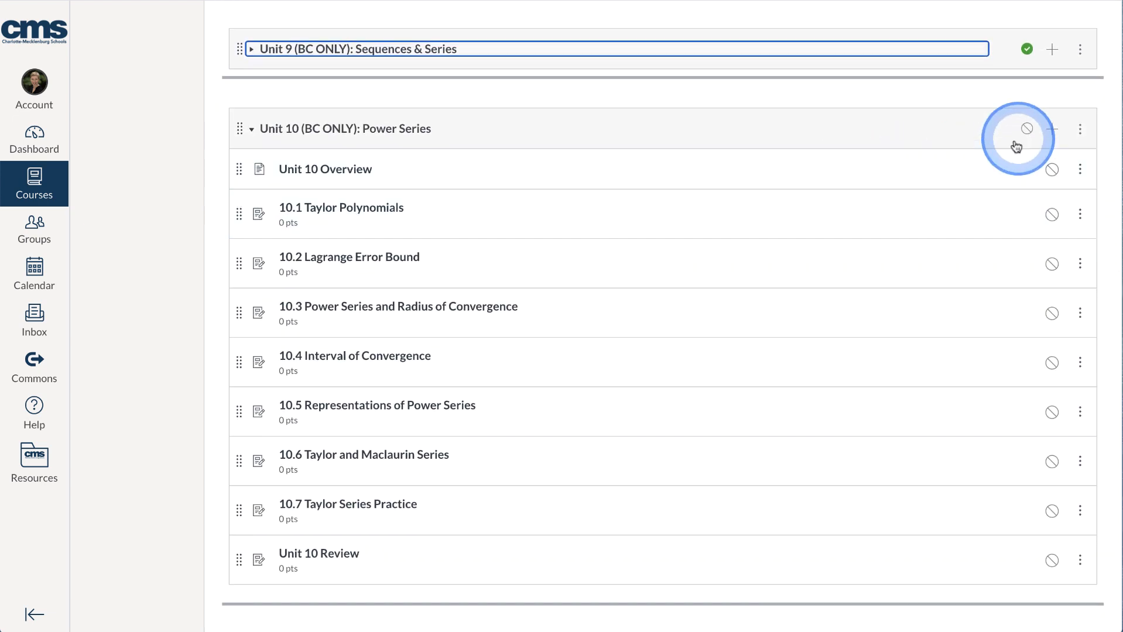
click(252, 128)
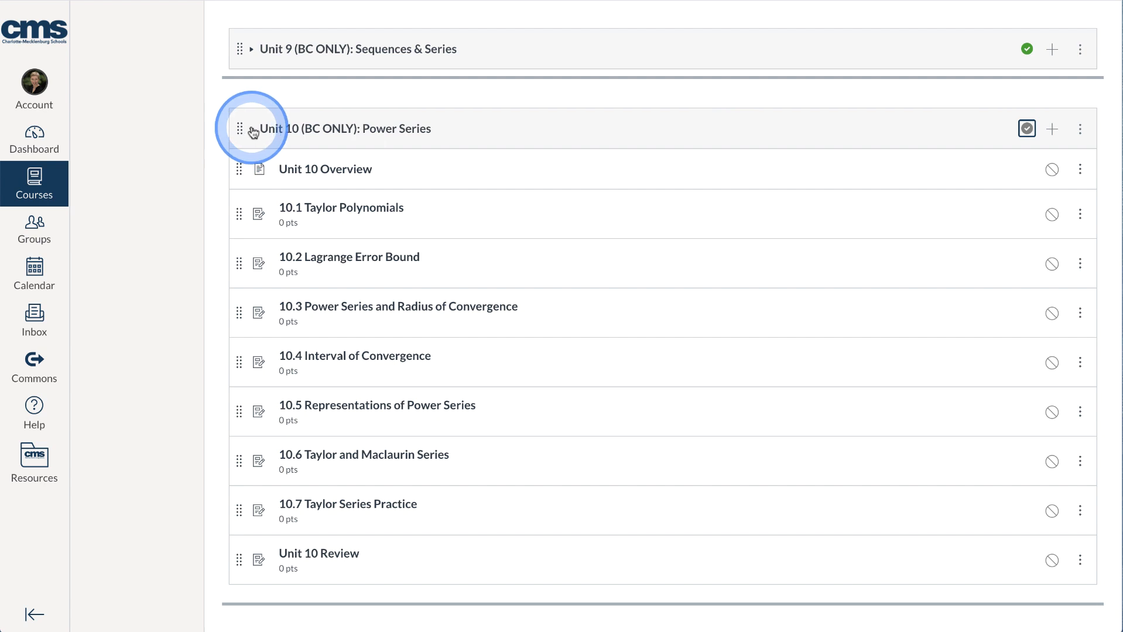
Publish and collapse the Unit 11 (BC ONLY): Planar Curves and Exam Review modules.
scroll(814, 258, down, 1)
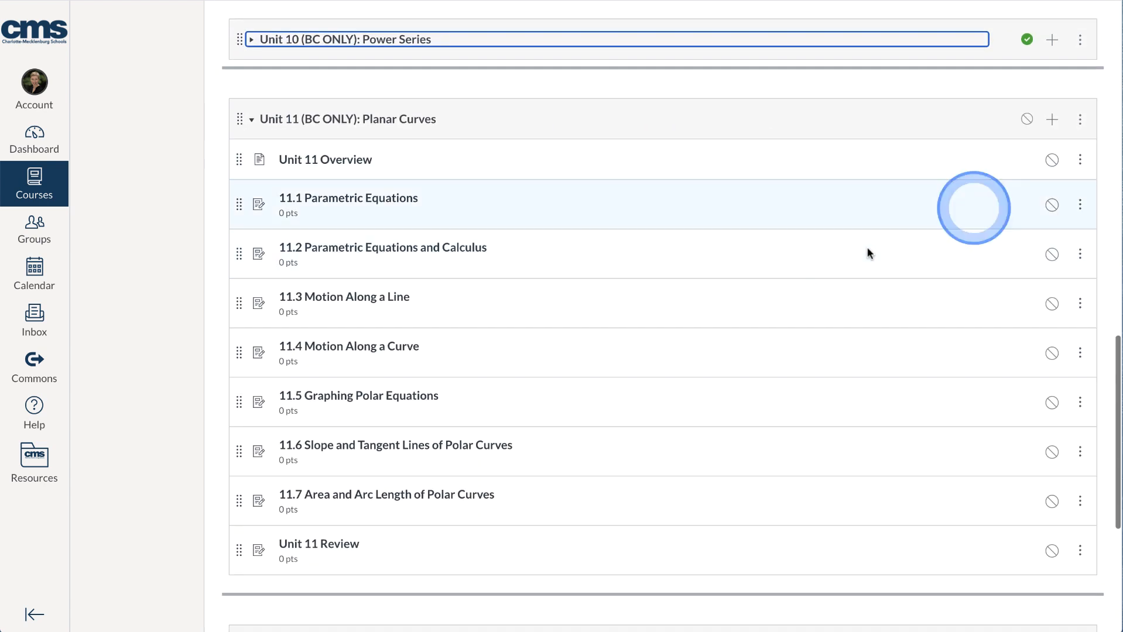
click(1026, 118)
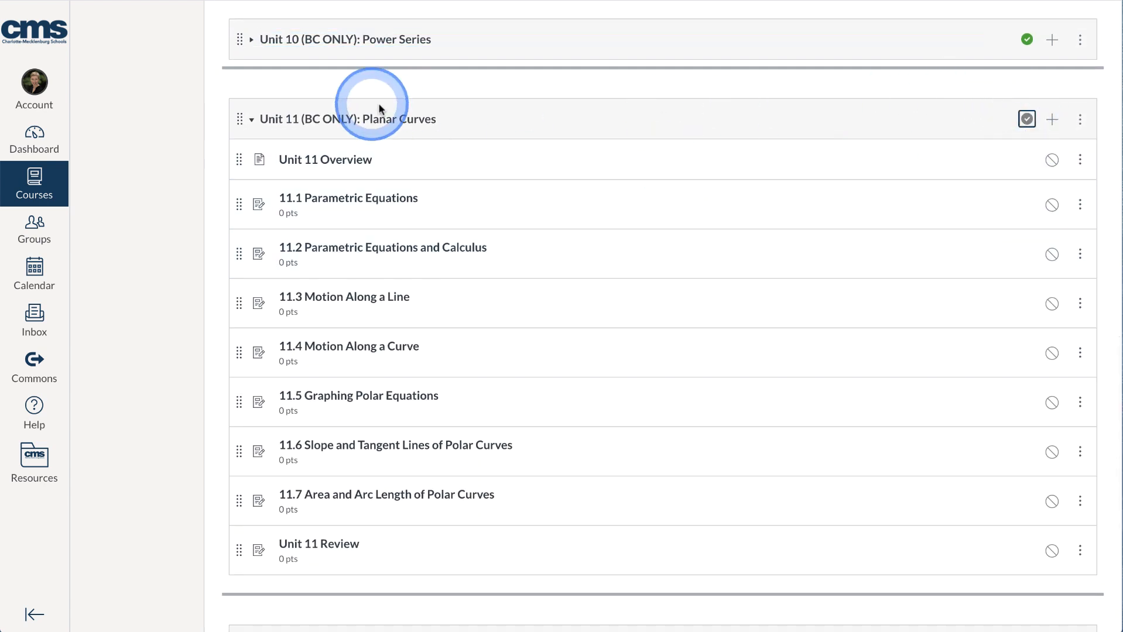
click(252, 119)
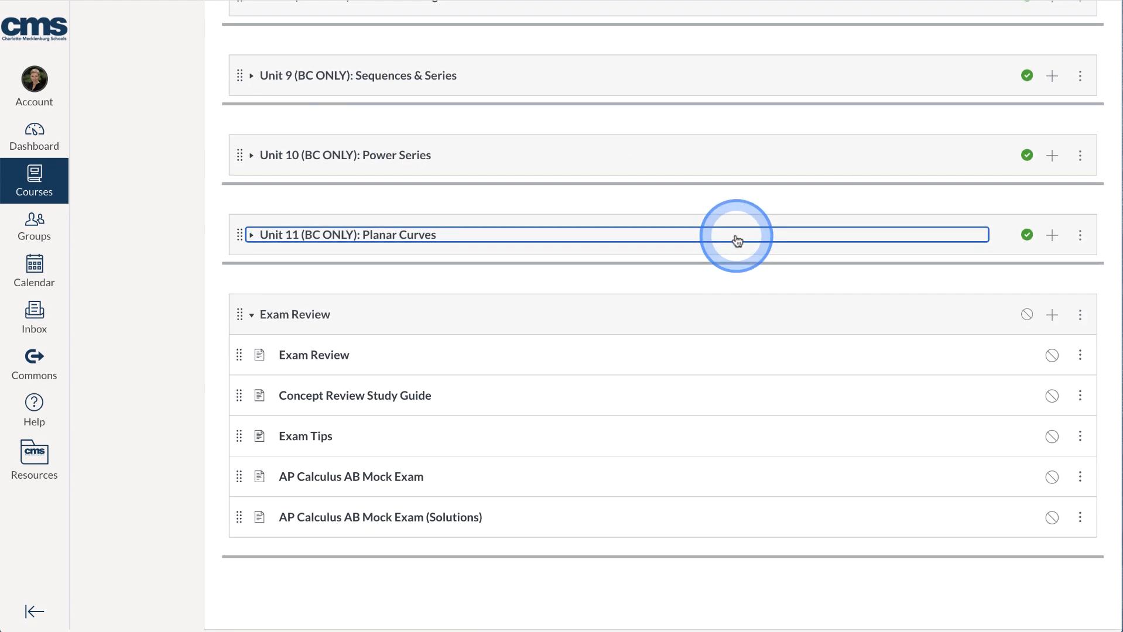
click(1027, 317)
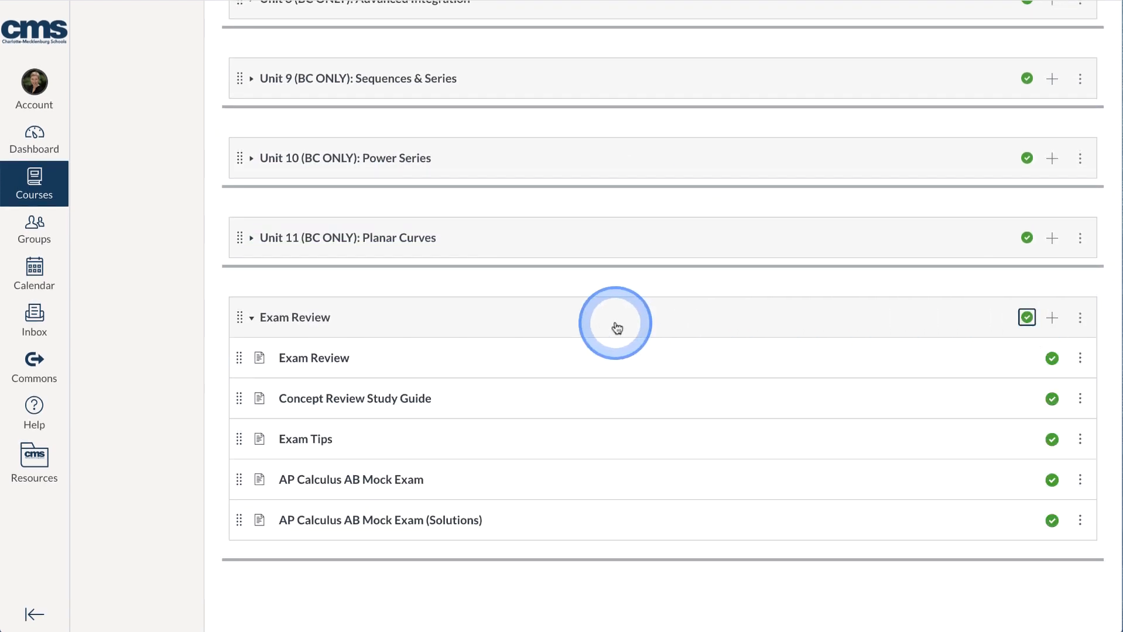
click(252, 318)
Open the course's assignments list and publish the Unit 1 CTQs assignment.
scroll(476, 265, up, 8)
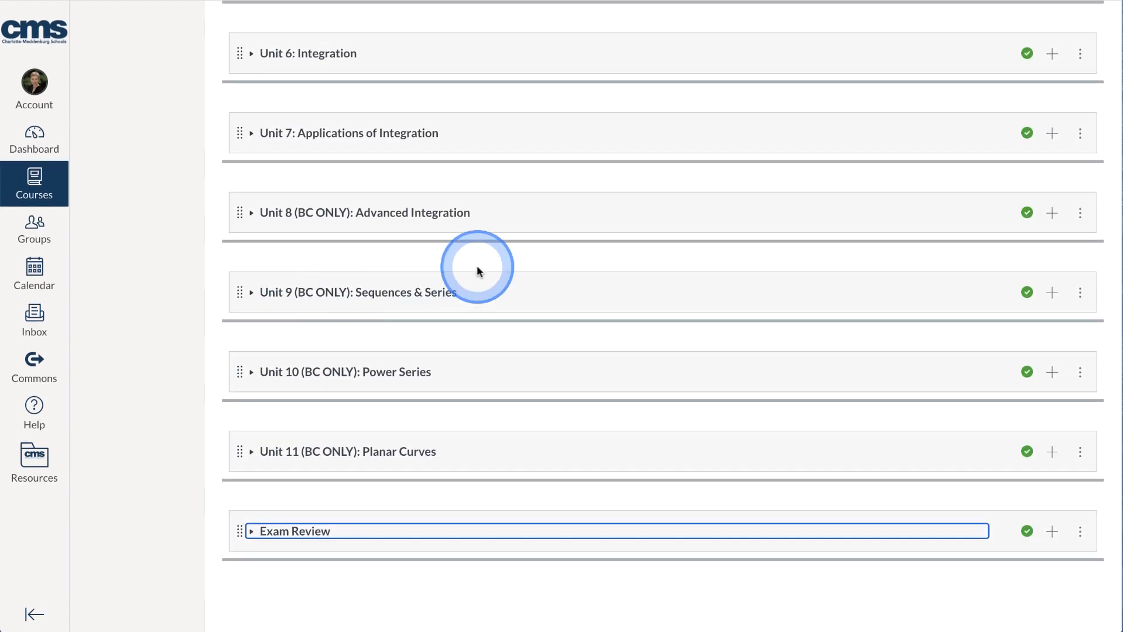
scroll(476, 267, up, 6)
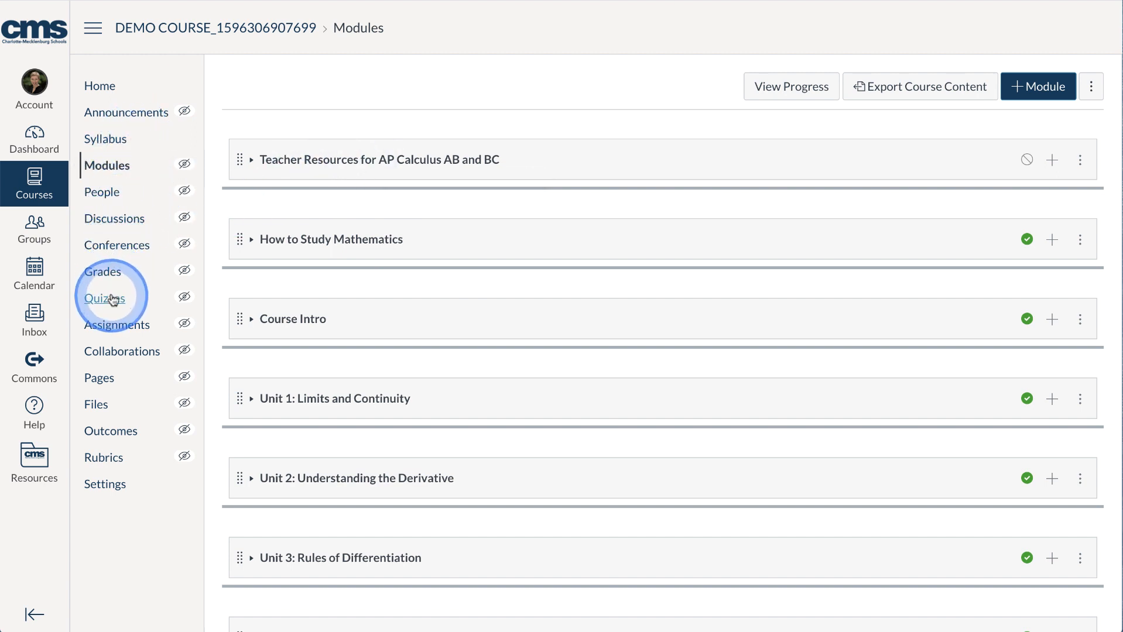
click(116, 327)
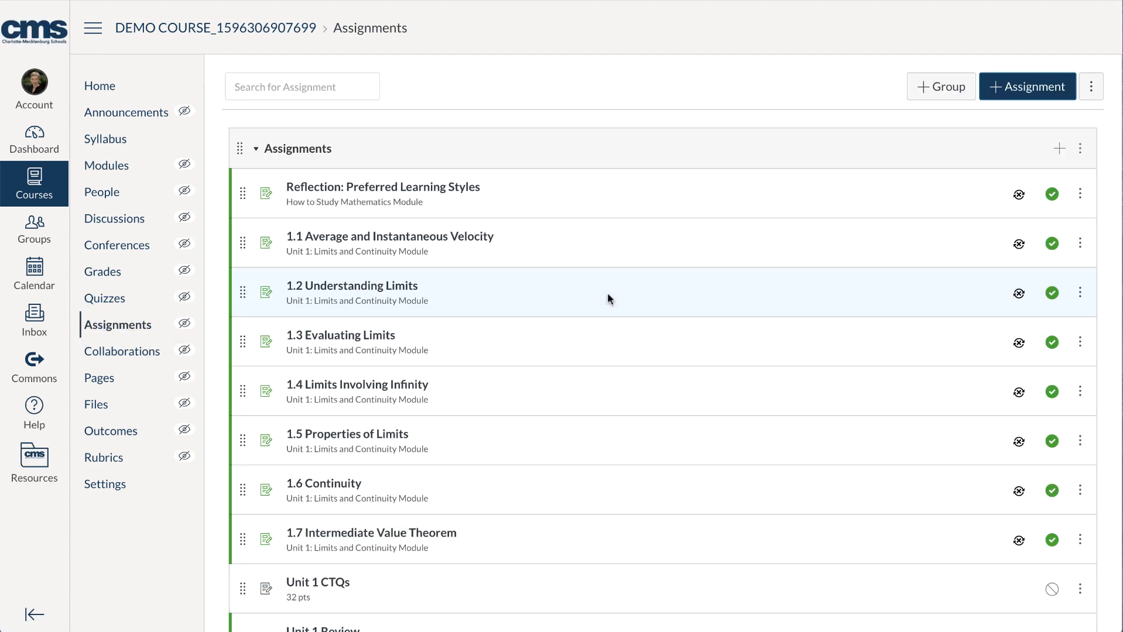
scroll(608, 292, down, 5)
click(491, 291)
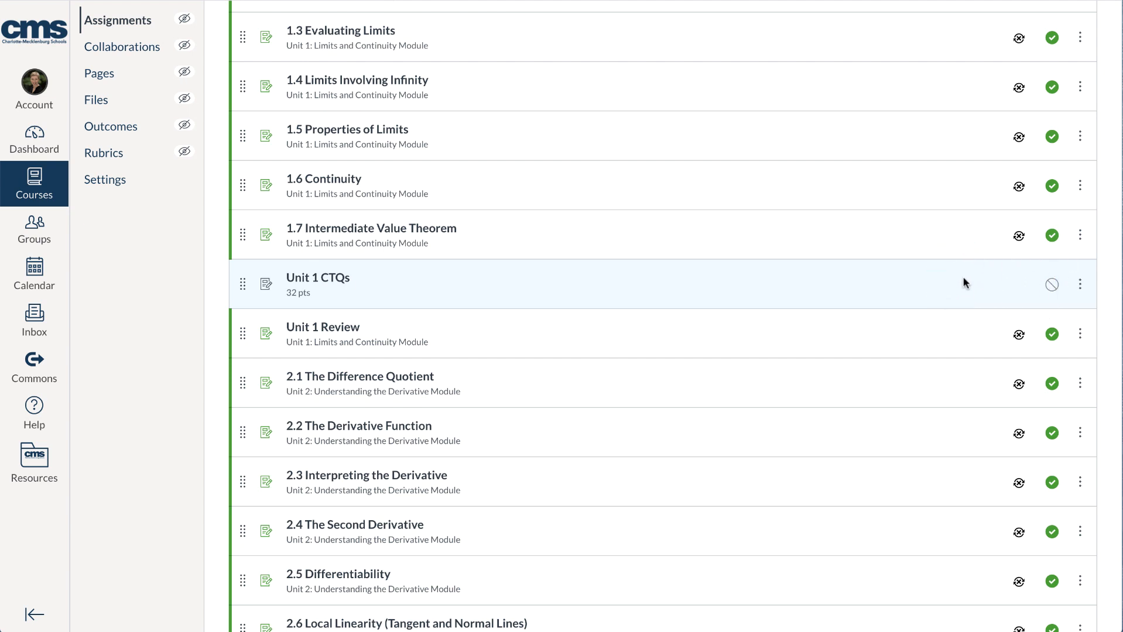
click(1052, 287)
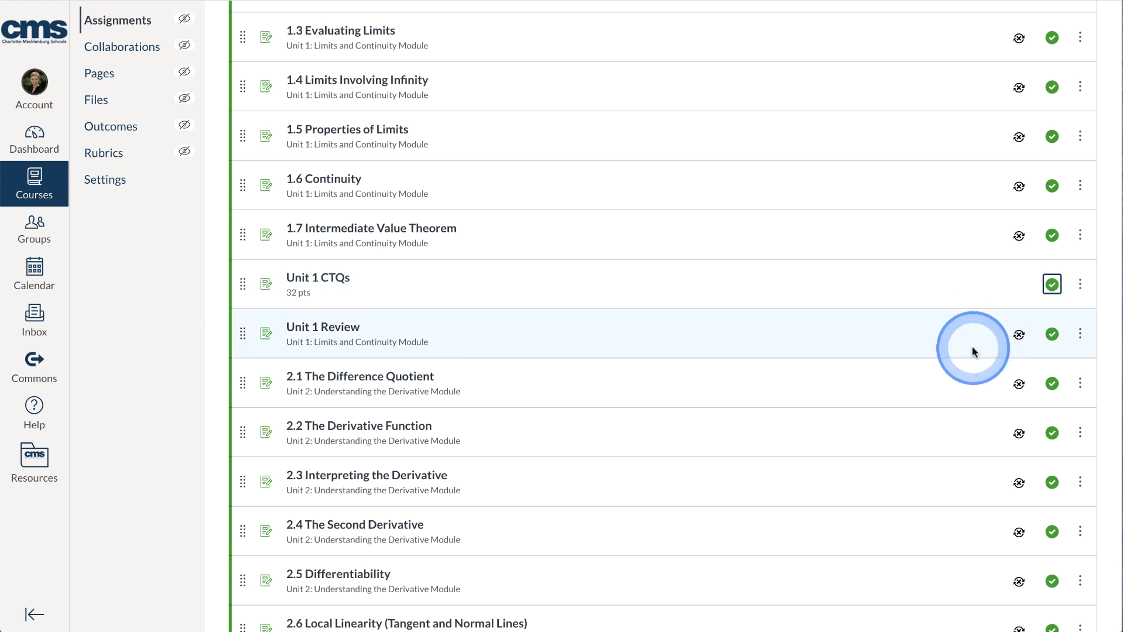
Publish the Unit 2 CTQs and Unit 3 CTQs assignments.
scroll(973, 348, down, 7)
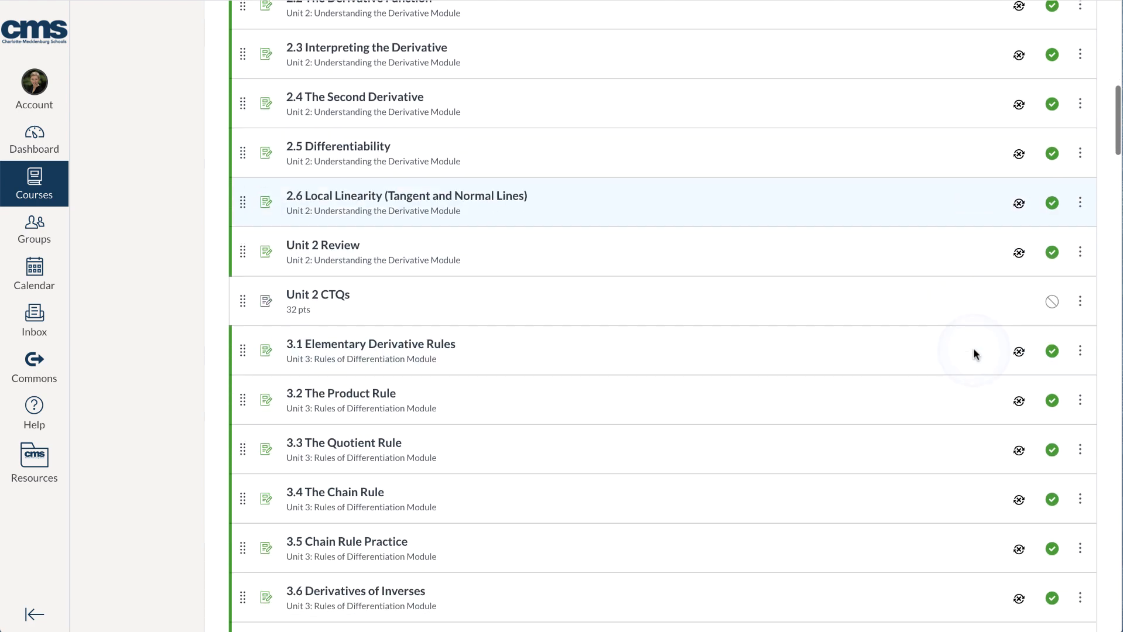
click(1051, 302)
scroll(1001, 375, down, 5)
scroll(998, 381, down, 3)
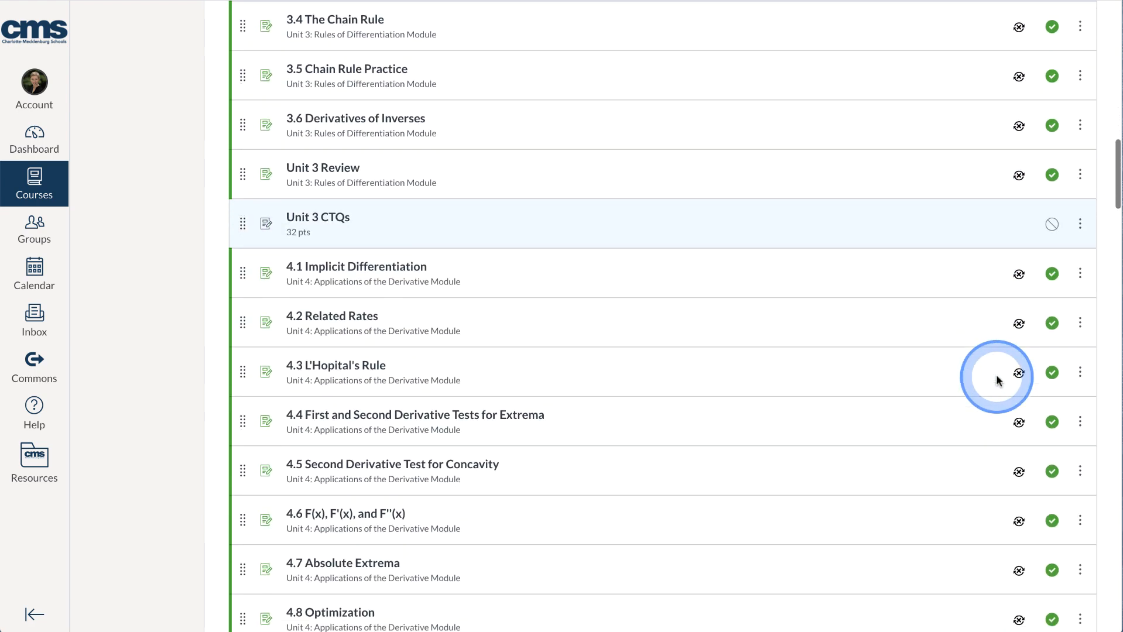
click(1052, 185)
Publish the Unit 4 CTQs and Unit 5 CTQs assignments.
scroll(974, 348, down, 4)
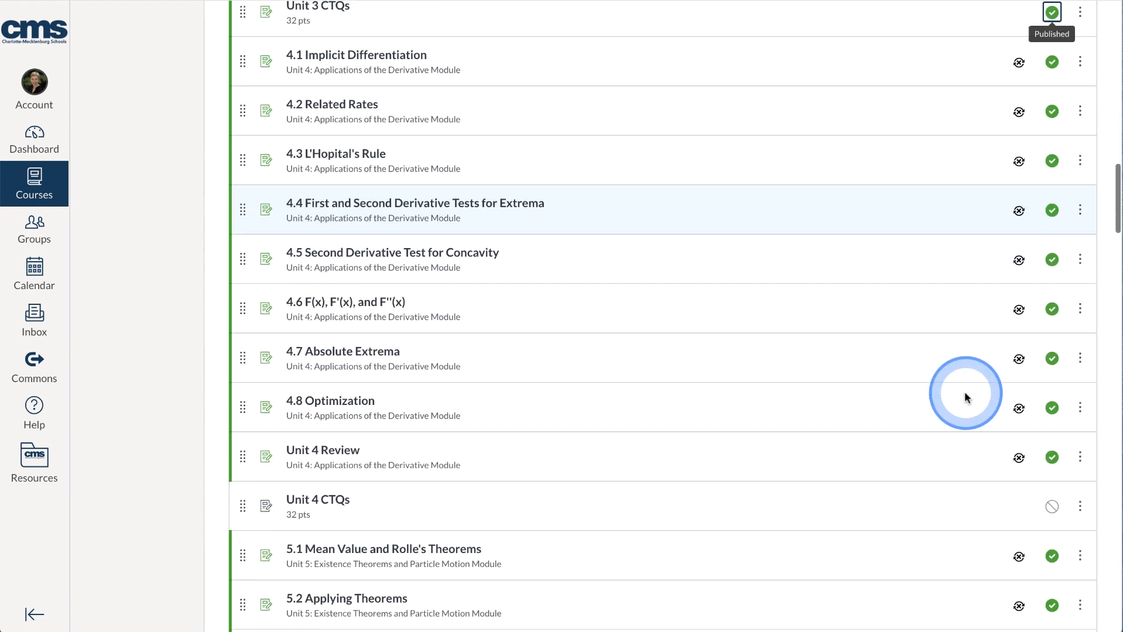
scroll(960, 468, down, 8)
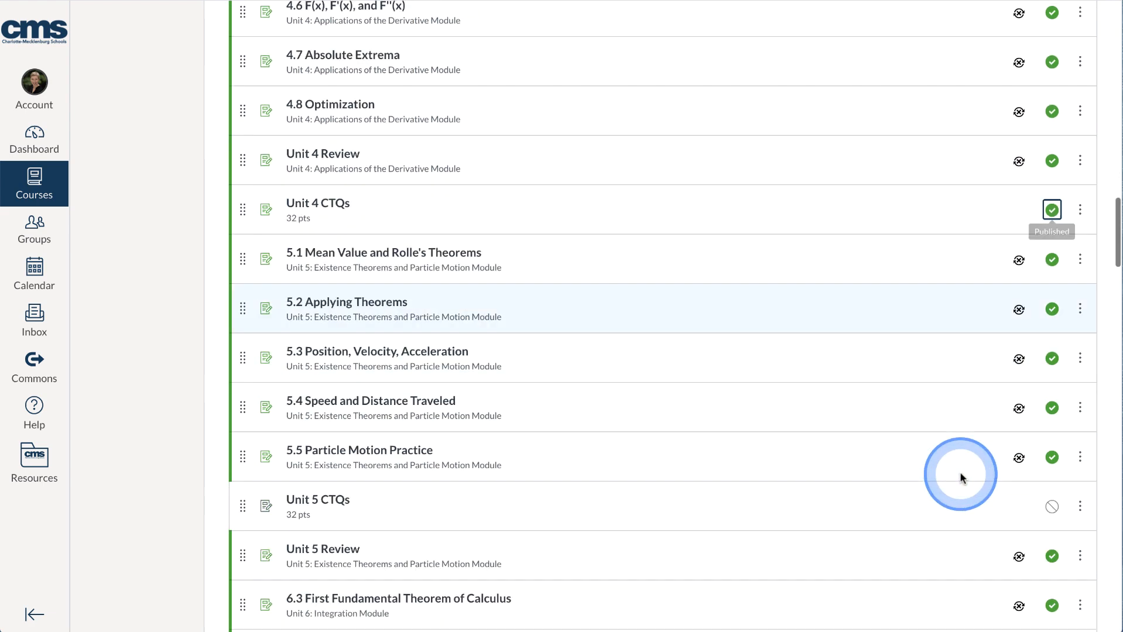
click(1052, 199)
Publish the Unit 6 CTQs, Unit 7 CTQs and Unit 8 CTQs assignments.
scroll(1004, 351, down, 7)
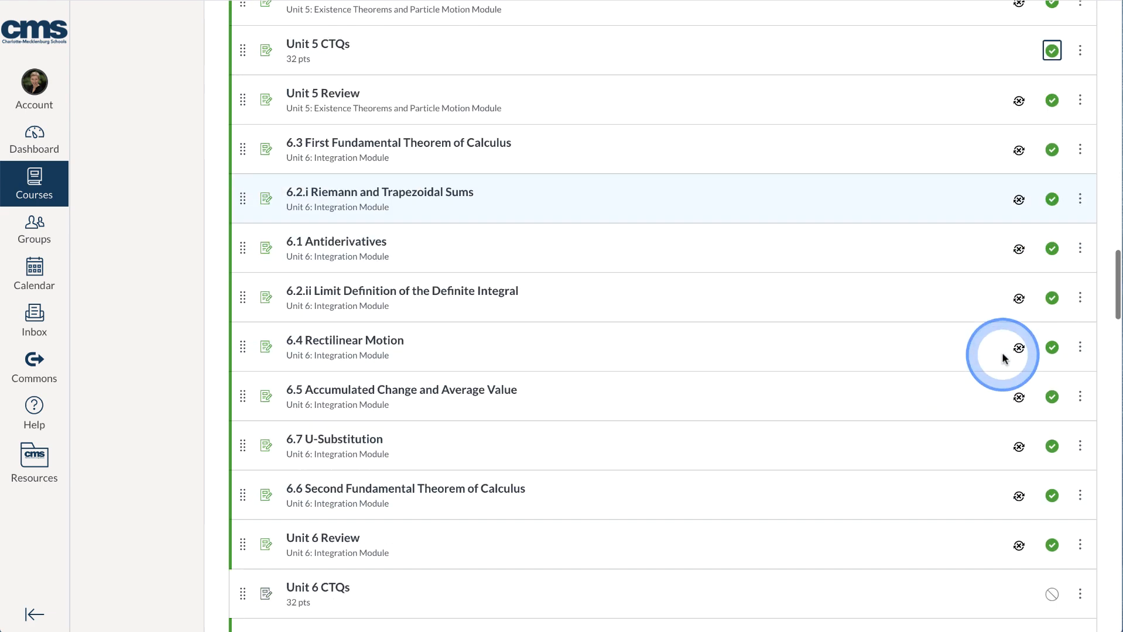
scroll(966, 351, down, 7)
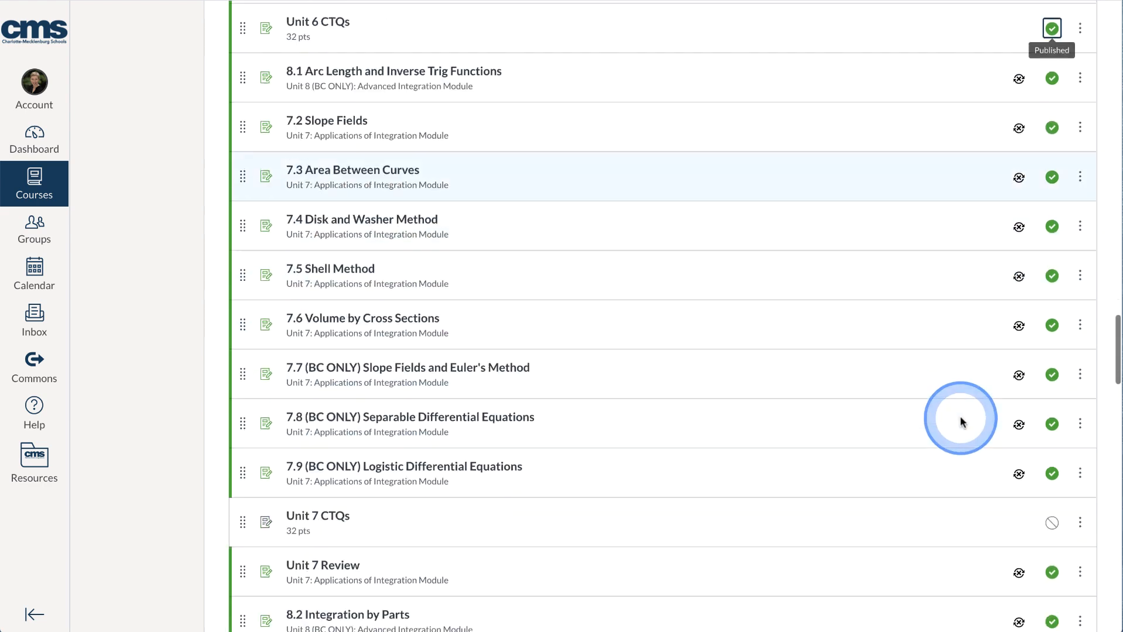
click(1049, 362)
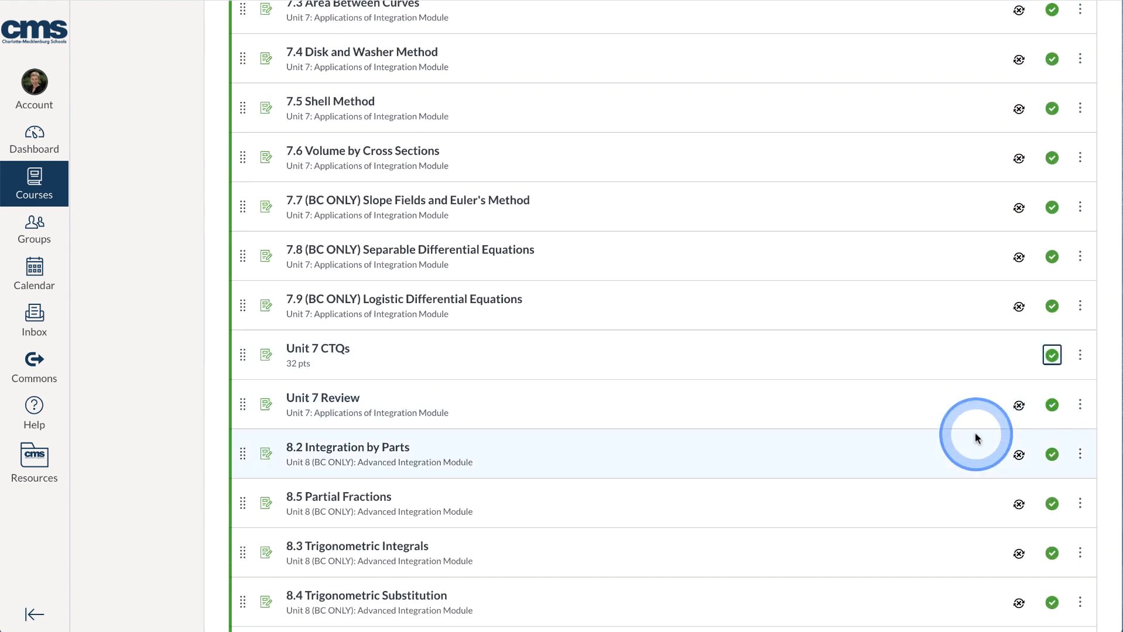
scroll(975, 432, down, 7)
click(1049, 362)
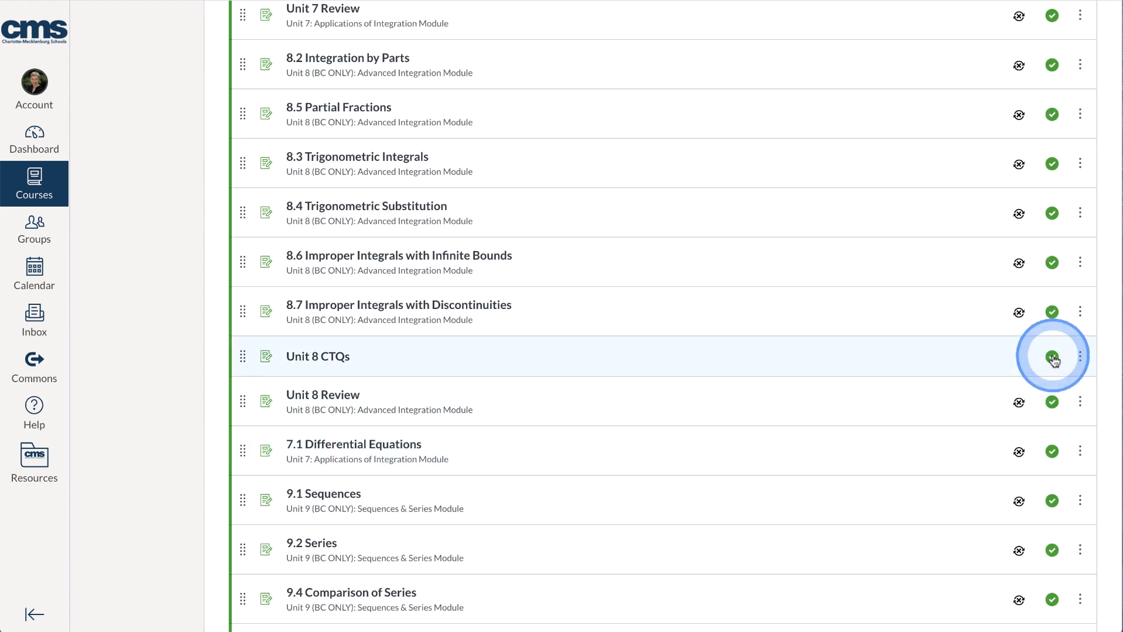
Publish the Unit 9 CTQs and Unit 10 CTQs assignments.
scroll(945, 470, down, 9)
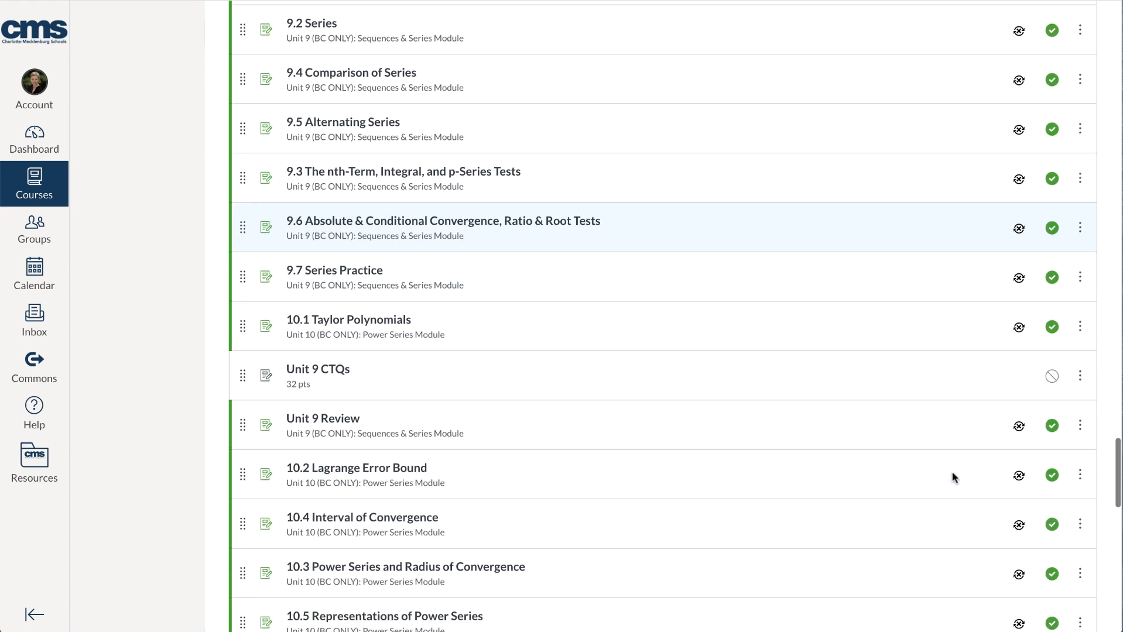
click(1057, 365)
scroll(965, 416, down, 8)
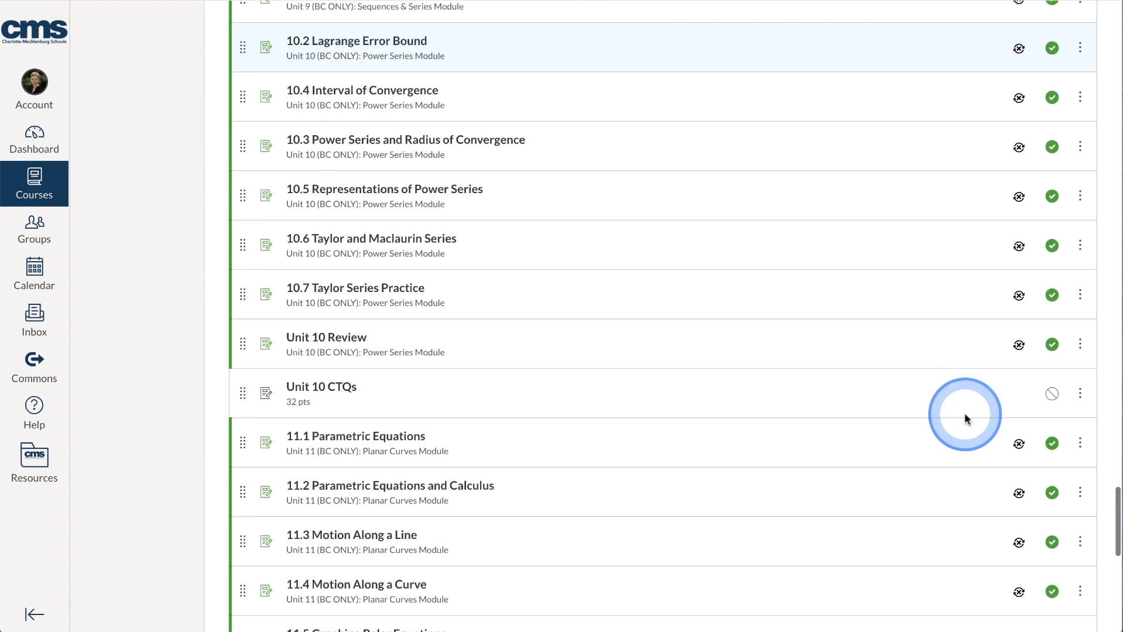
click(1052, 358)
scroll(935, 454, down, 8)
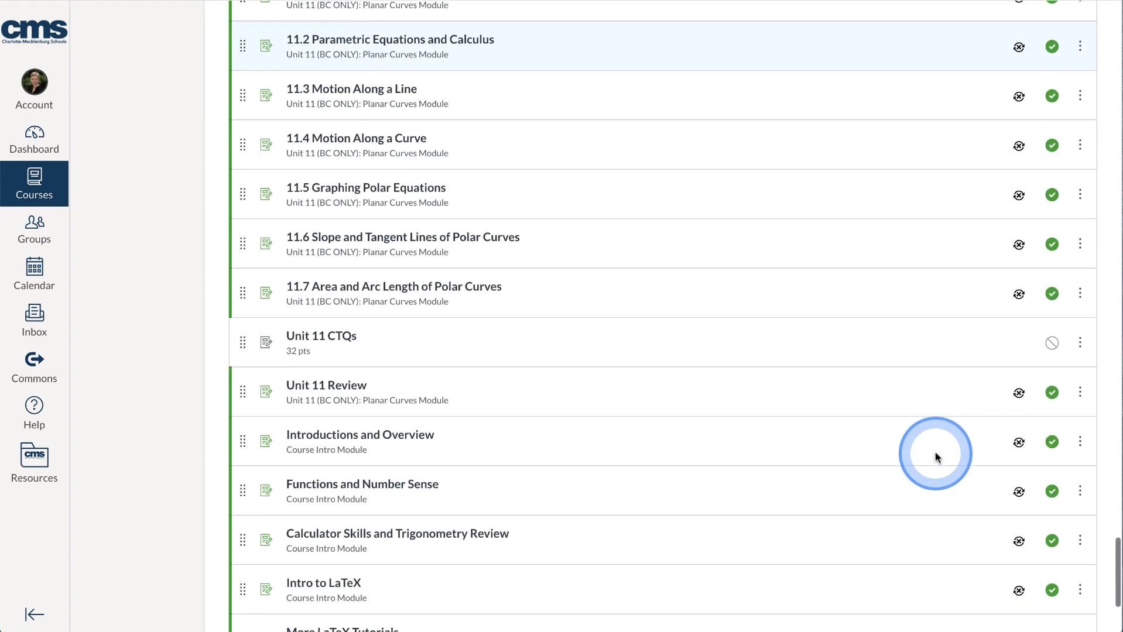
Publish the Unit 11 CTQs and LaTeX Assignment: Differential Equations assignments.
click(1052, 312)
scroll(927, 410, down, 3)
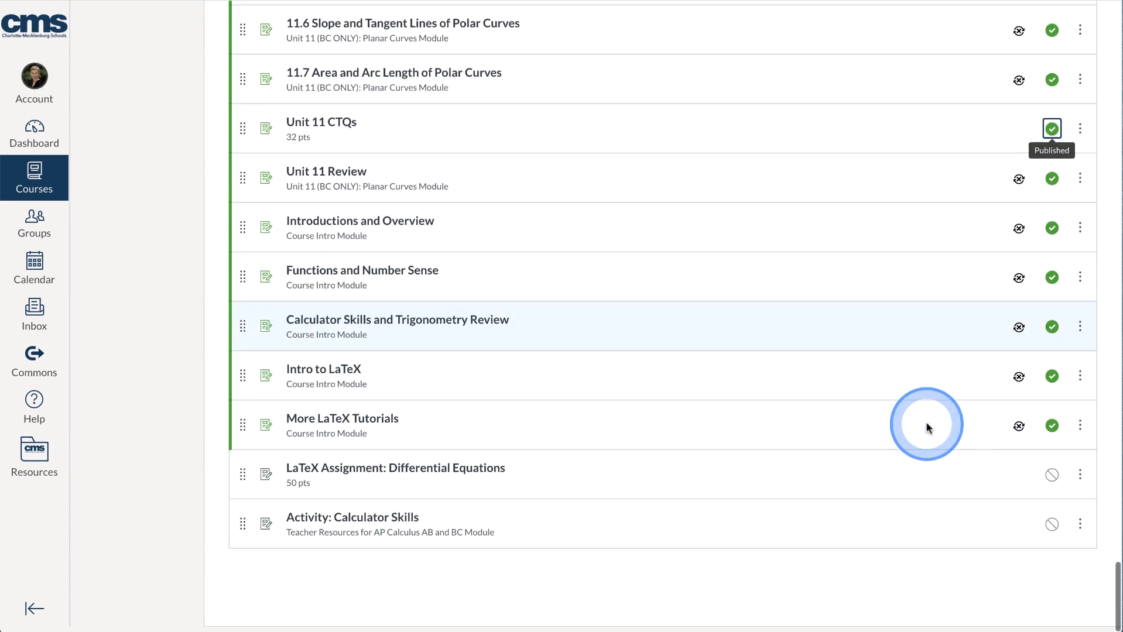
click(1054, 518)
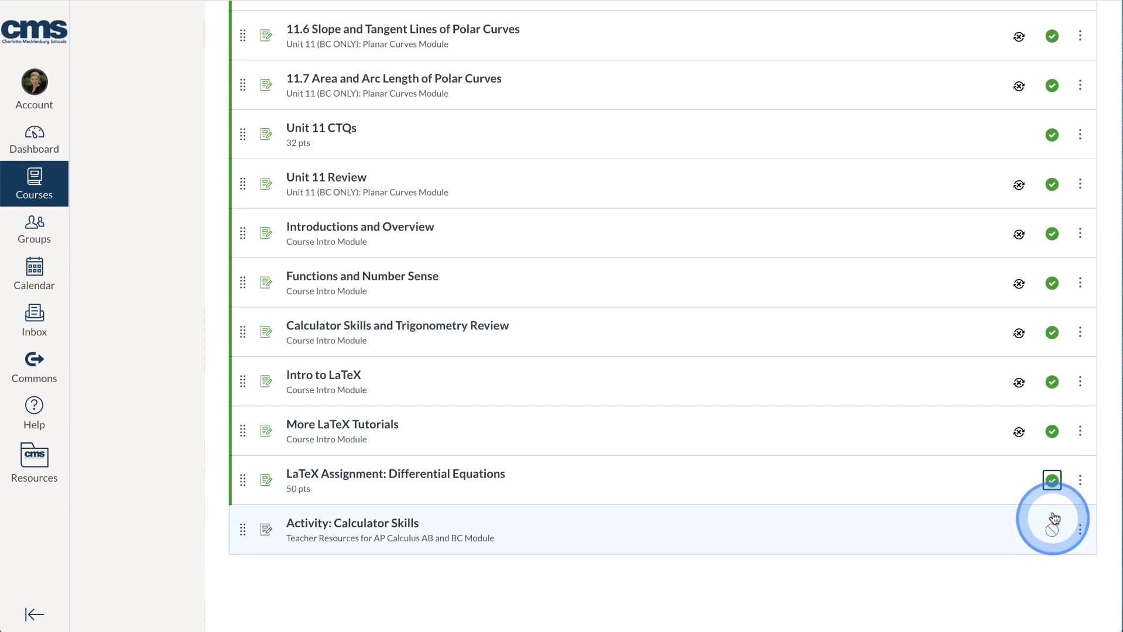
In the course modules, expand Unit 1: Limits and Continuity, unpublish the module, check its items, and collapse it.
scroll(778, 343, up, 20)
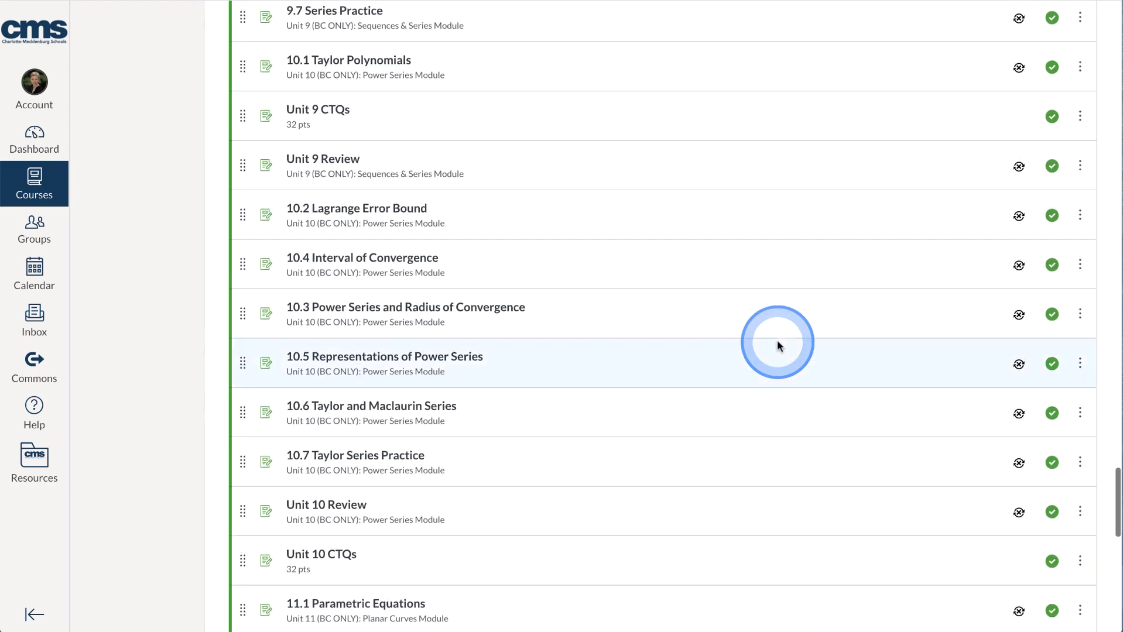
scroll(777, 346, up, 20)
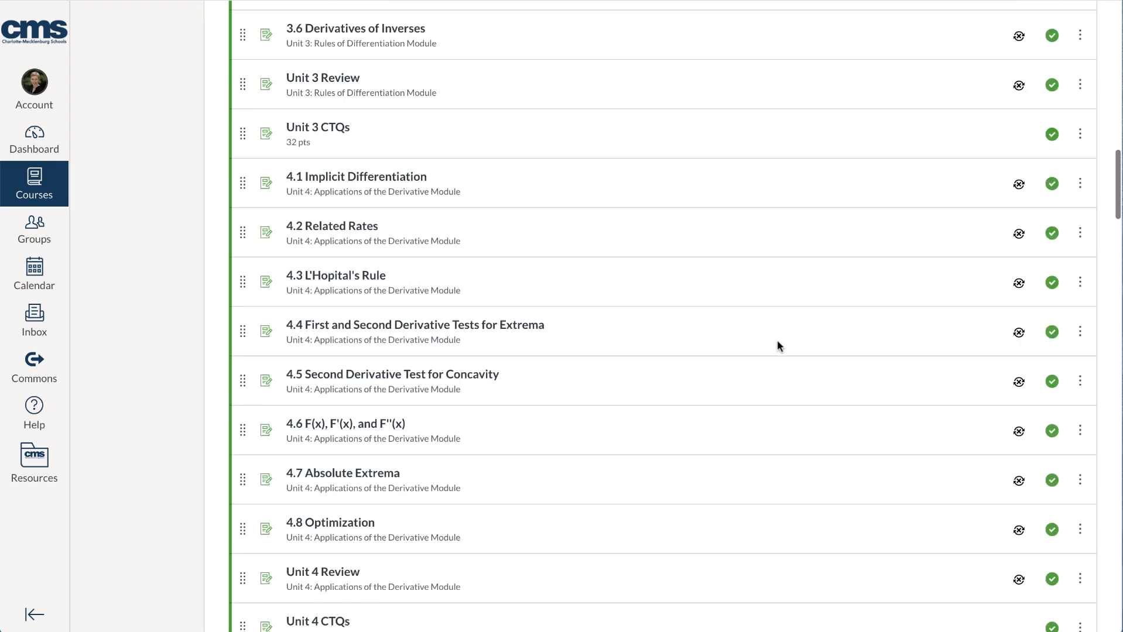
scroll(777, 345, up, 2)
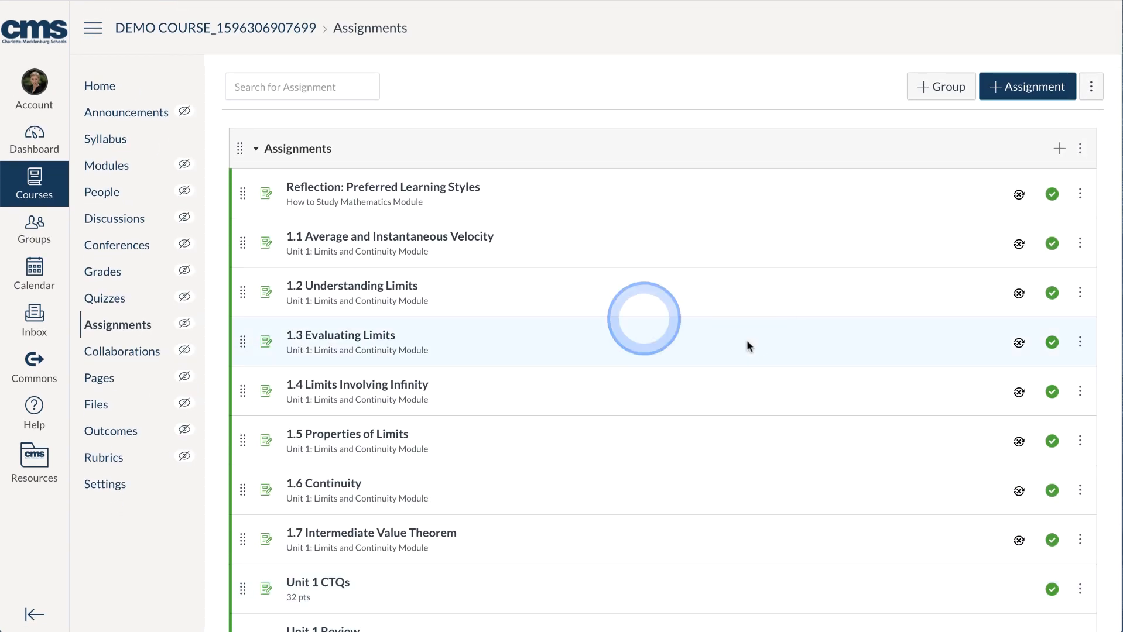
click(102, 169)
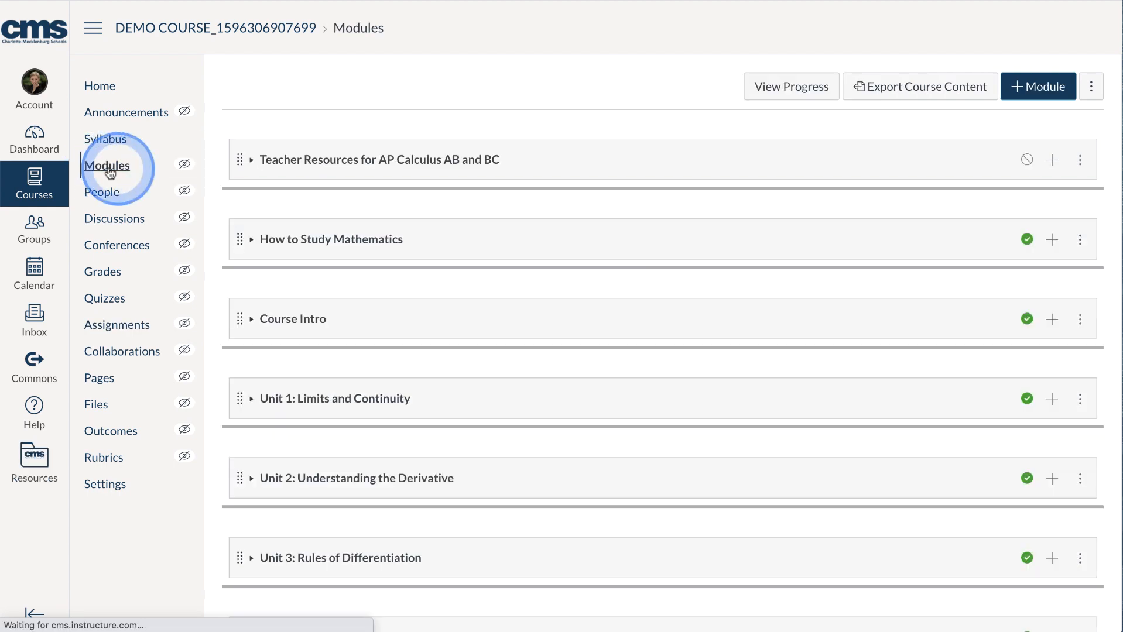
scroll(679, 326, down, 3)
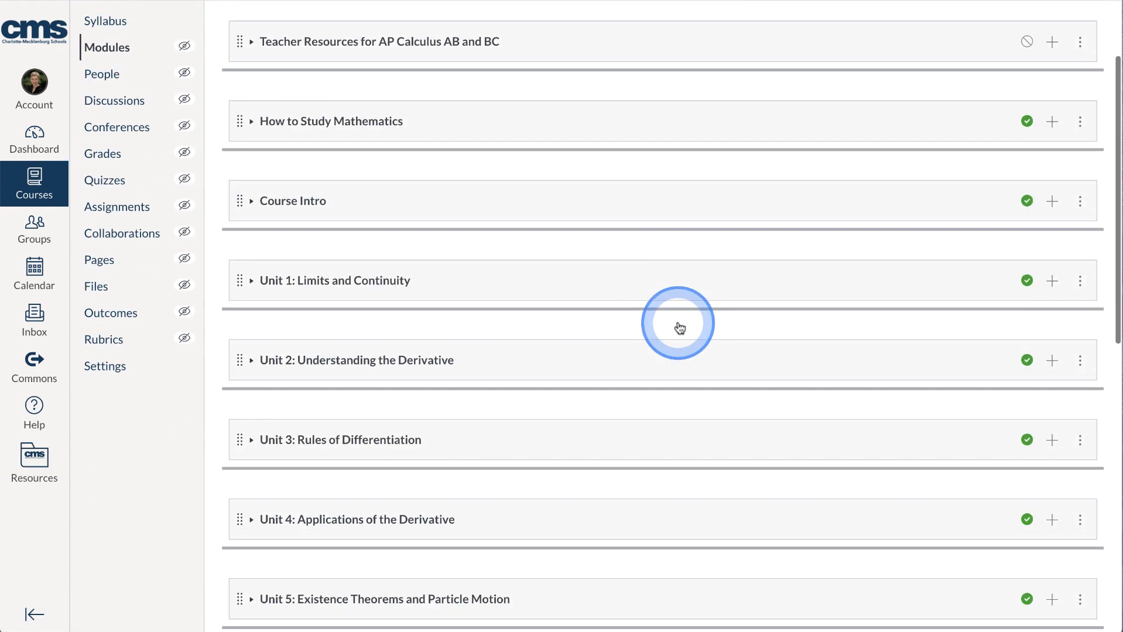
click(253, 201)
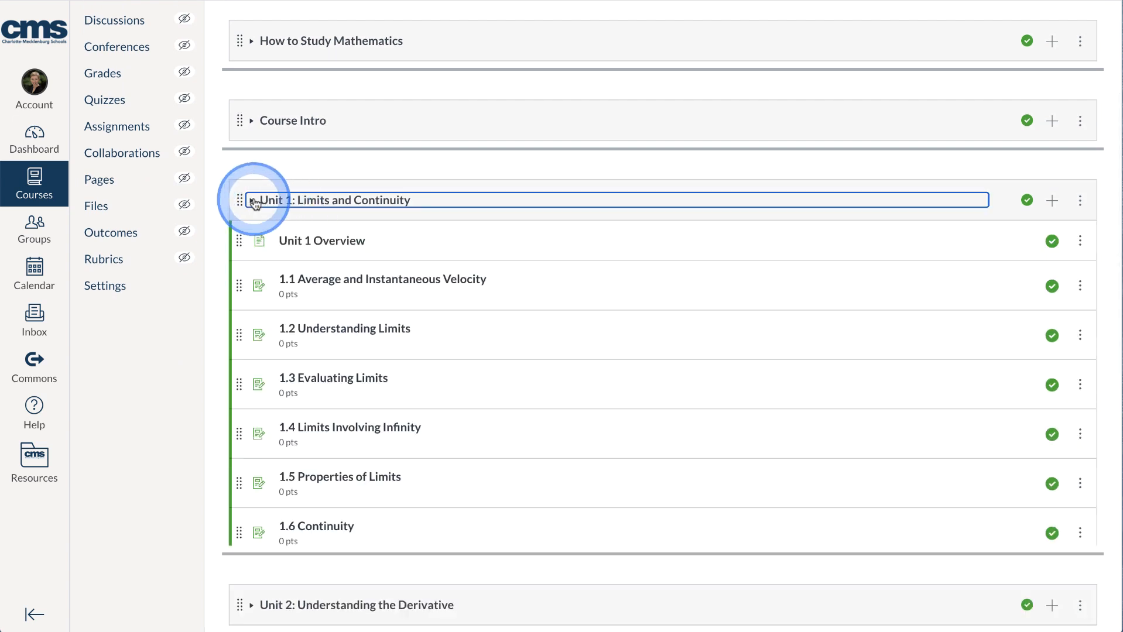
click(1029, 201)
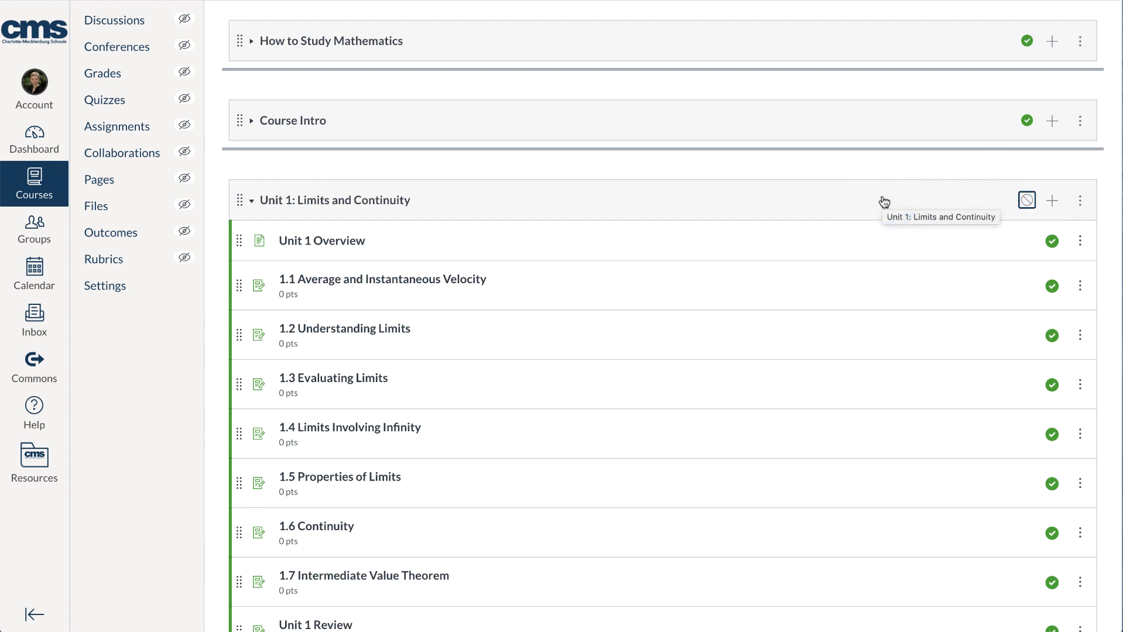
scroll(887, 219, down, 1)
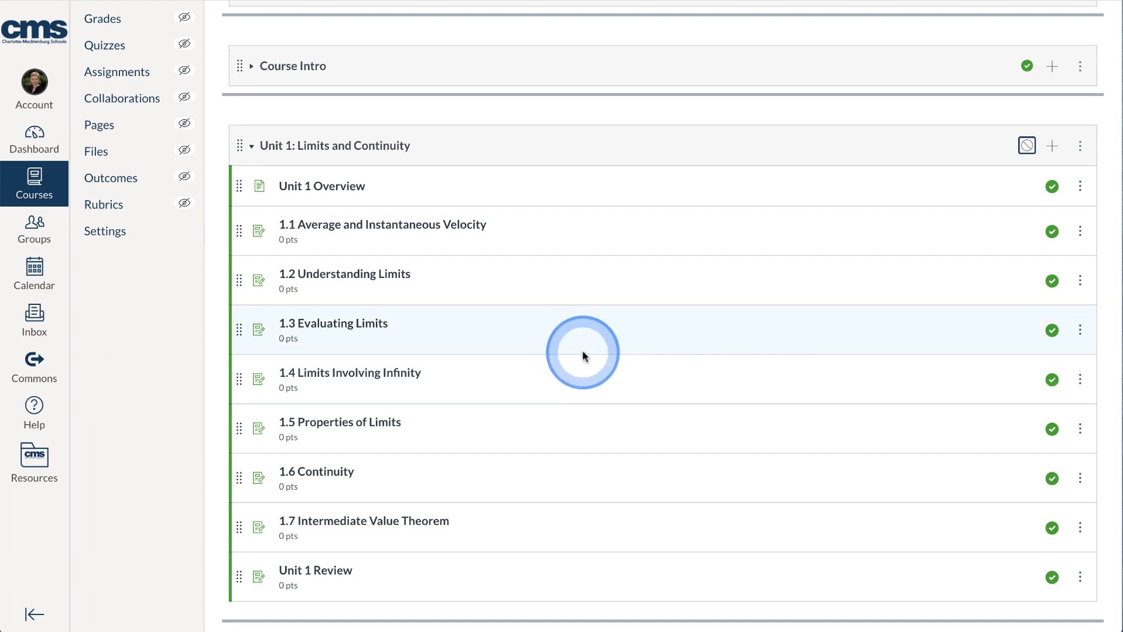
scroll(582, 351, up, 1)
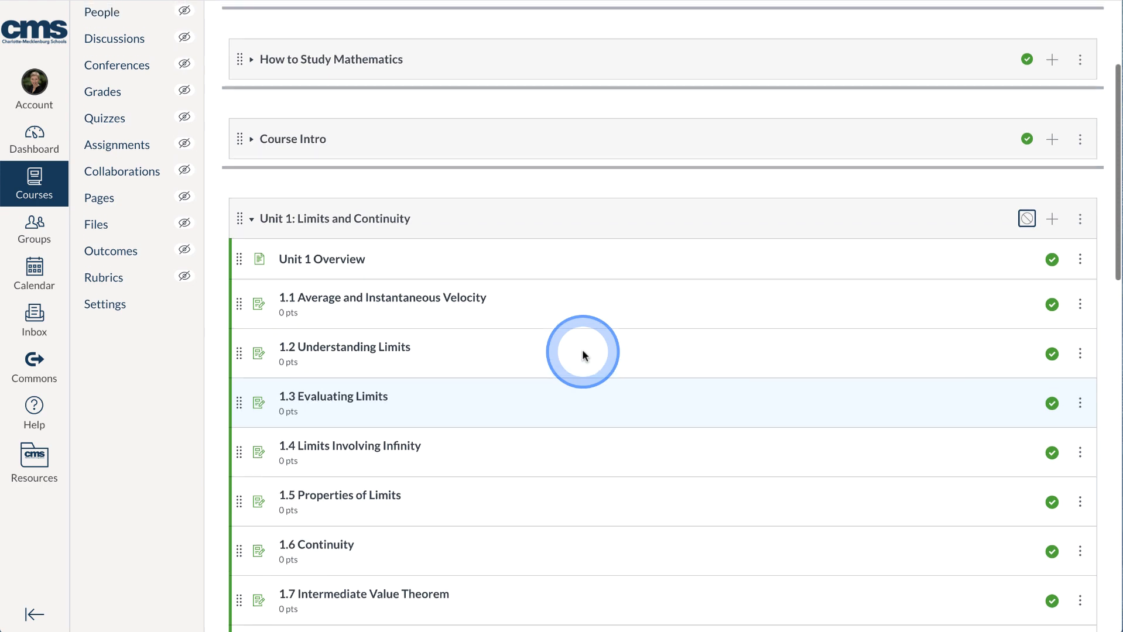
click(251, 222)
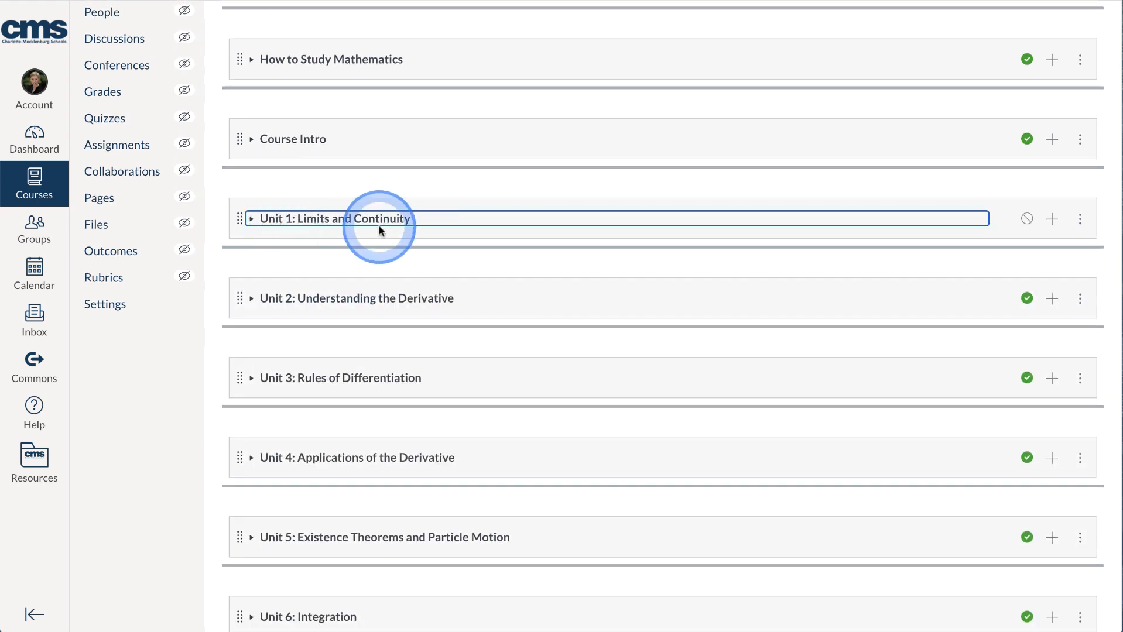
Preview the course home page in Student View, test the ENTER HERE link, and leave Student View.
scroll(378, 226, up, 3)
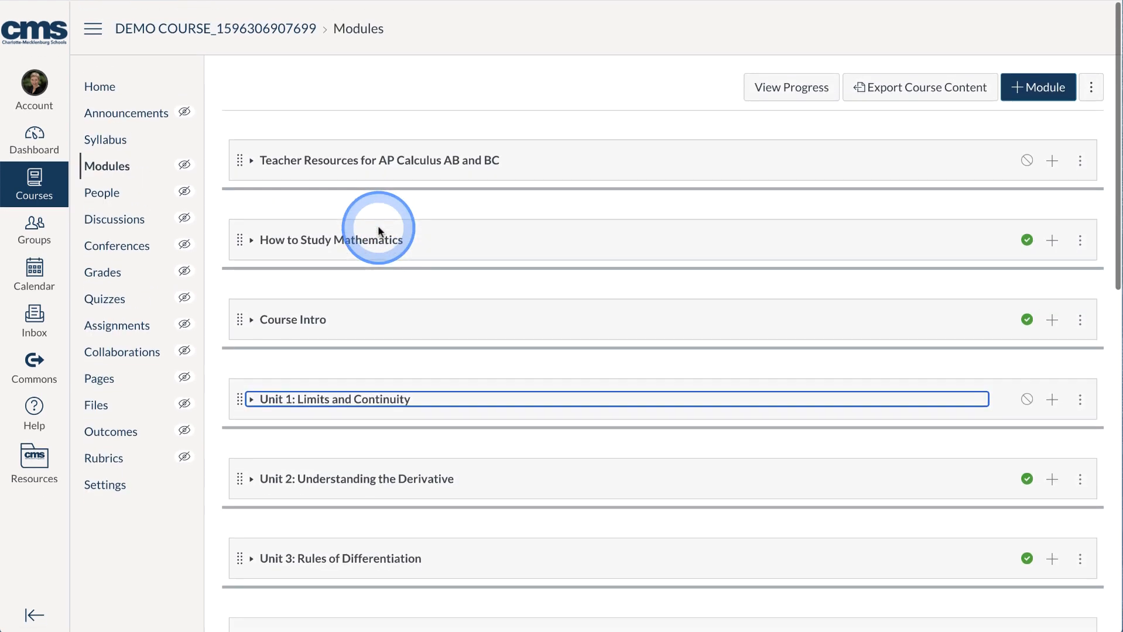
click(133, 83)
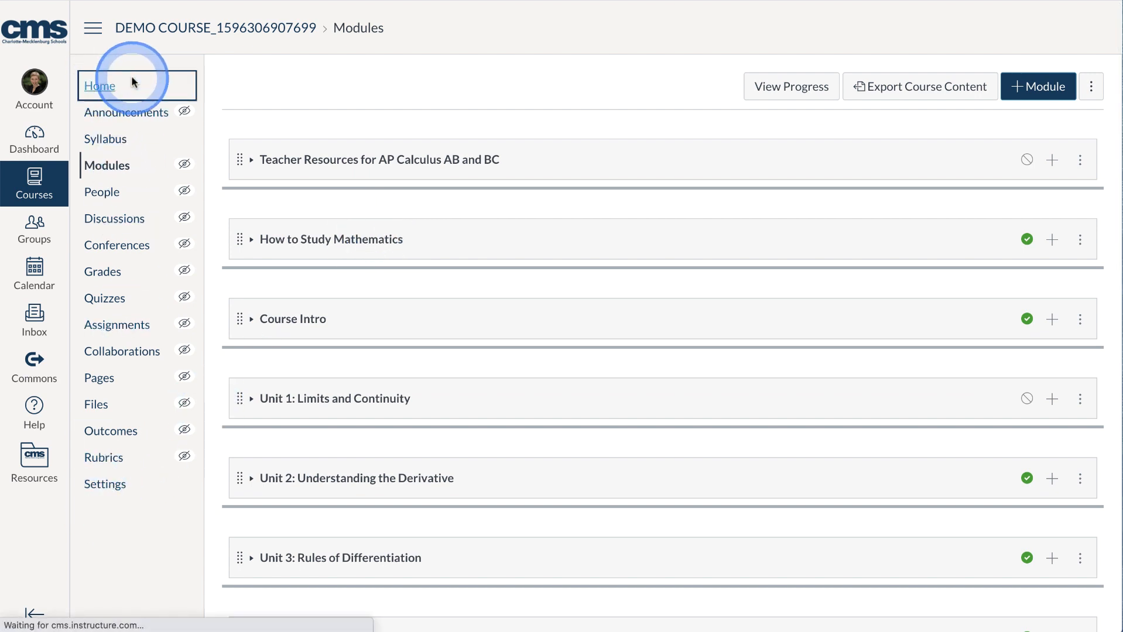
click(979, 313)
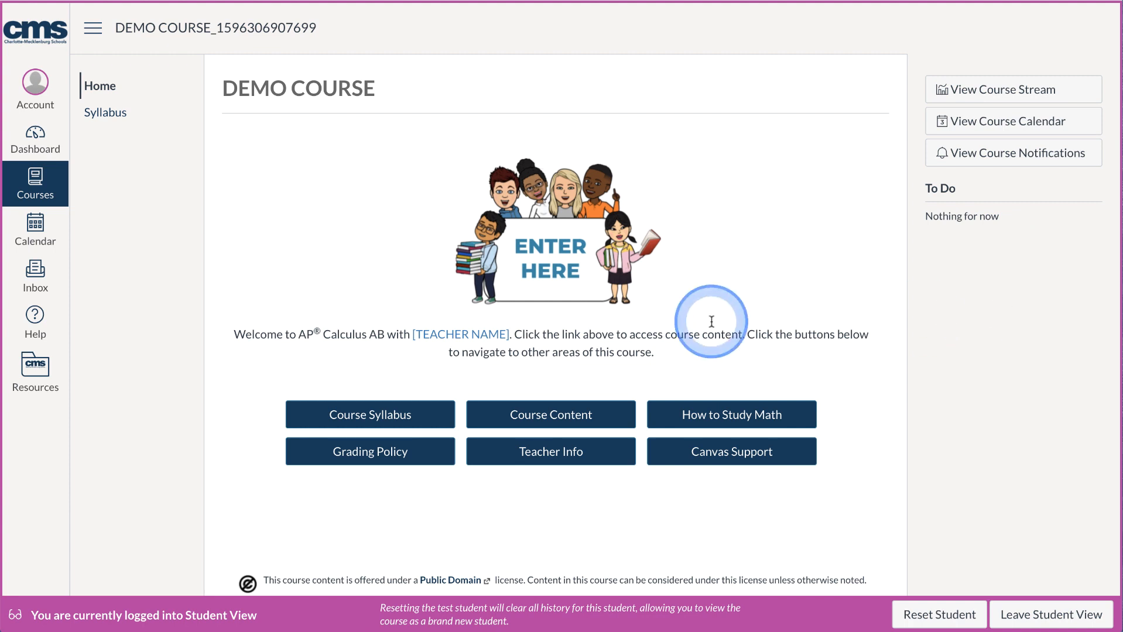
click(551, 248)
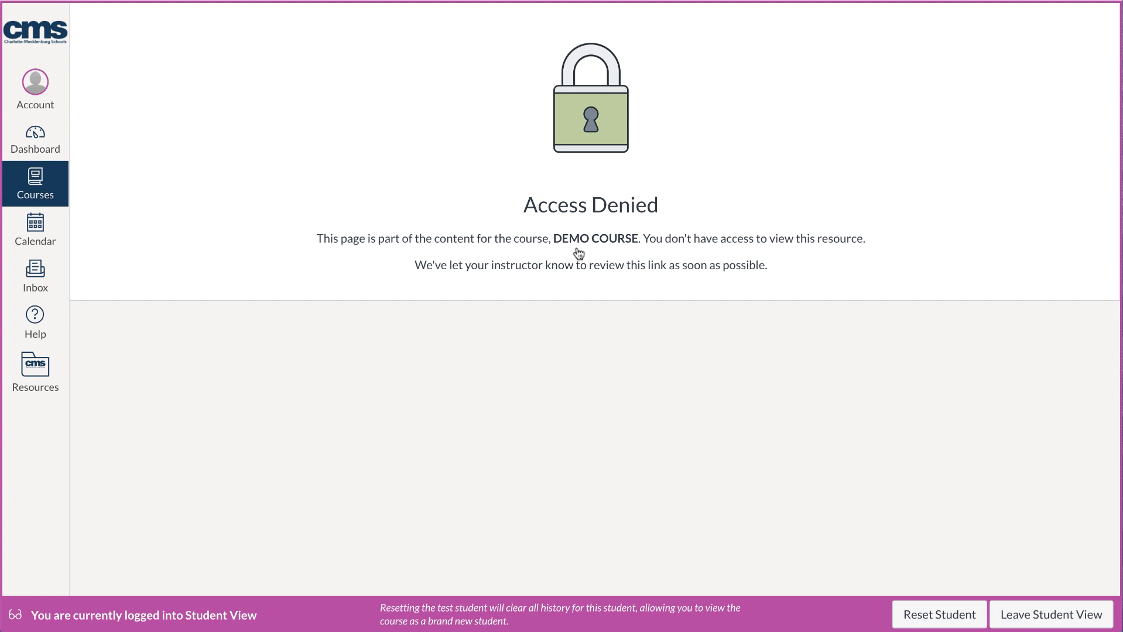
click(1052, 616)
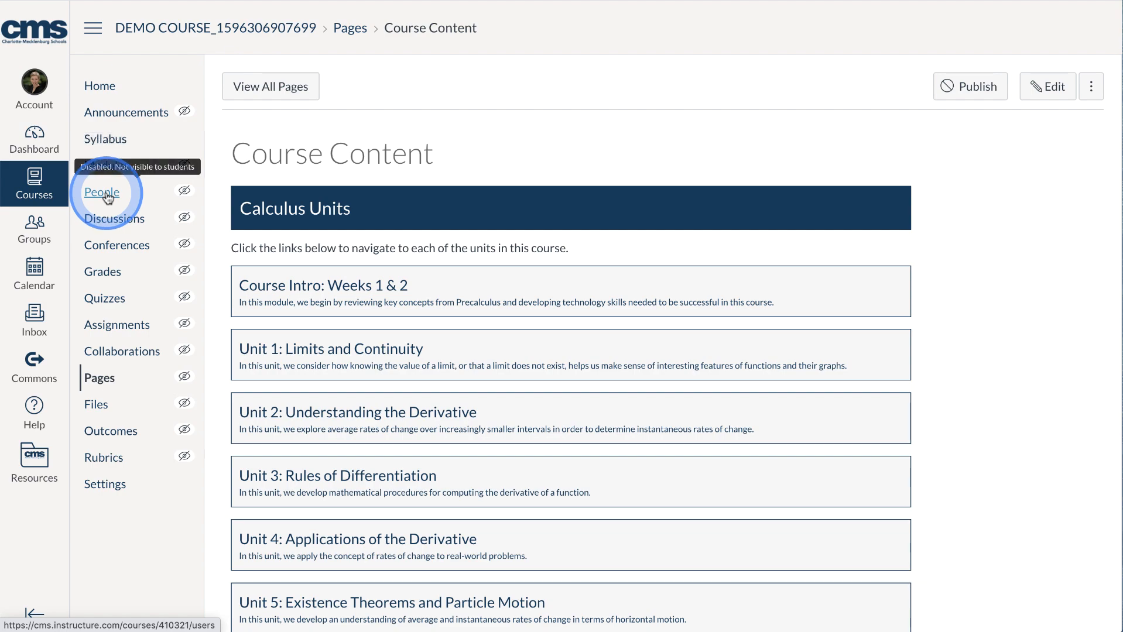
Check the course's Discussions area for discussions that need publishing.
click(115, 220)
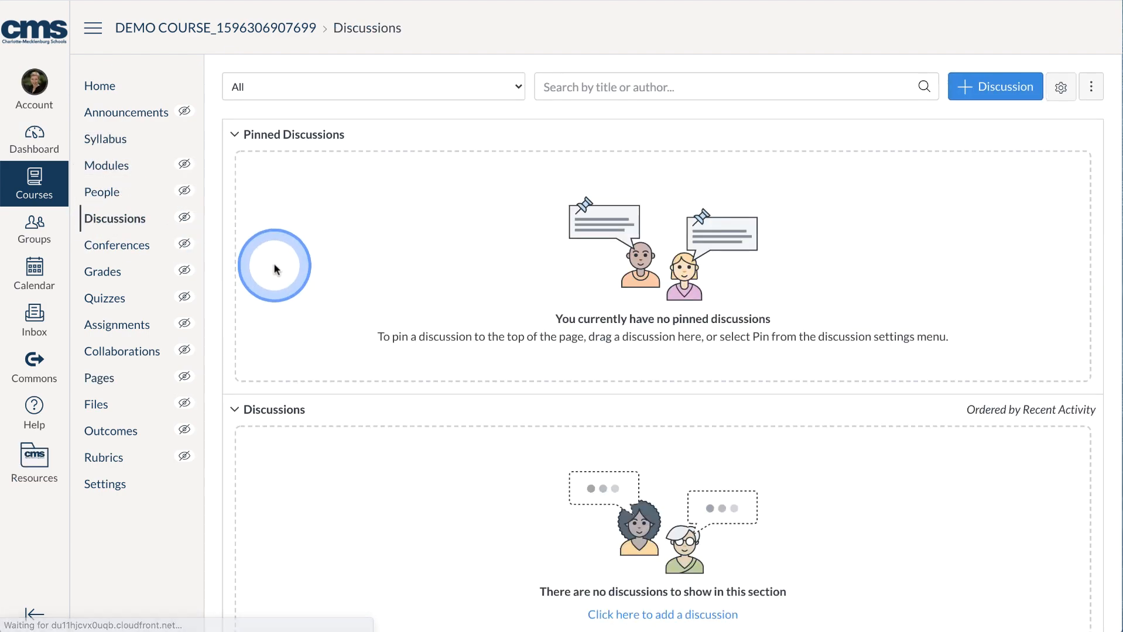
scroll(308, 293, down, 7)
scroll(309, 292, up, 7)
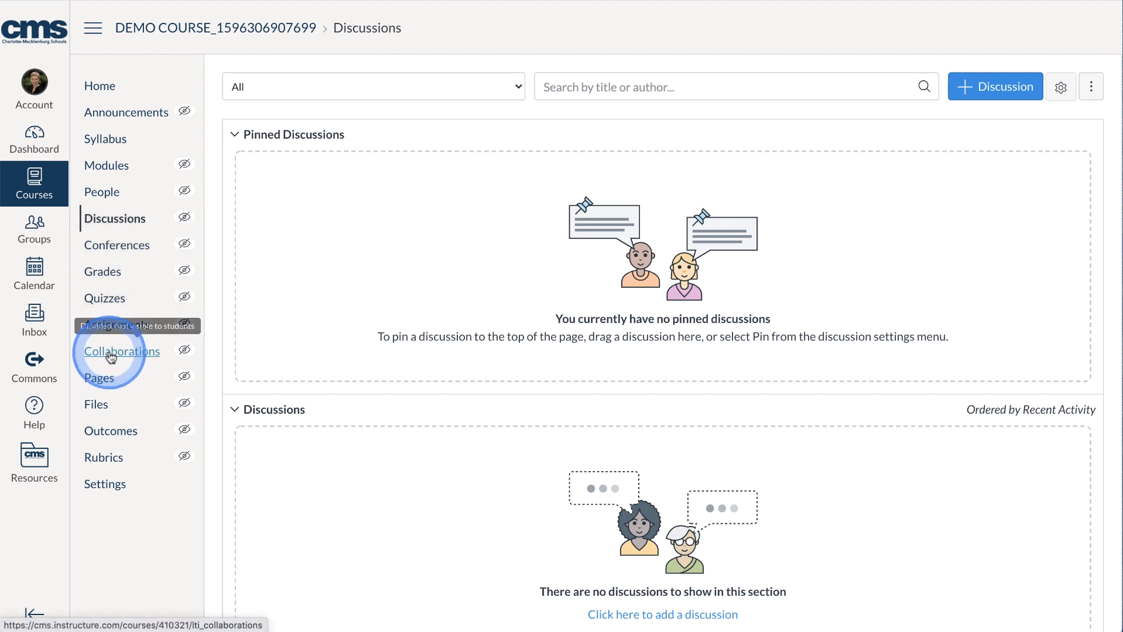
View all course pages and review the publish status of each one down to Weeks 1 & 2.
click(104, 380)
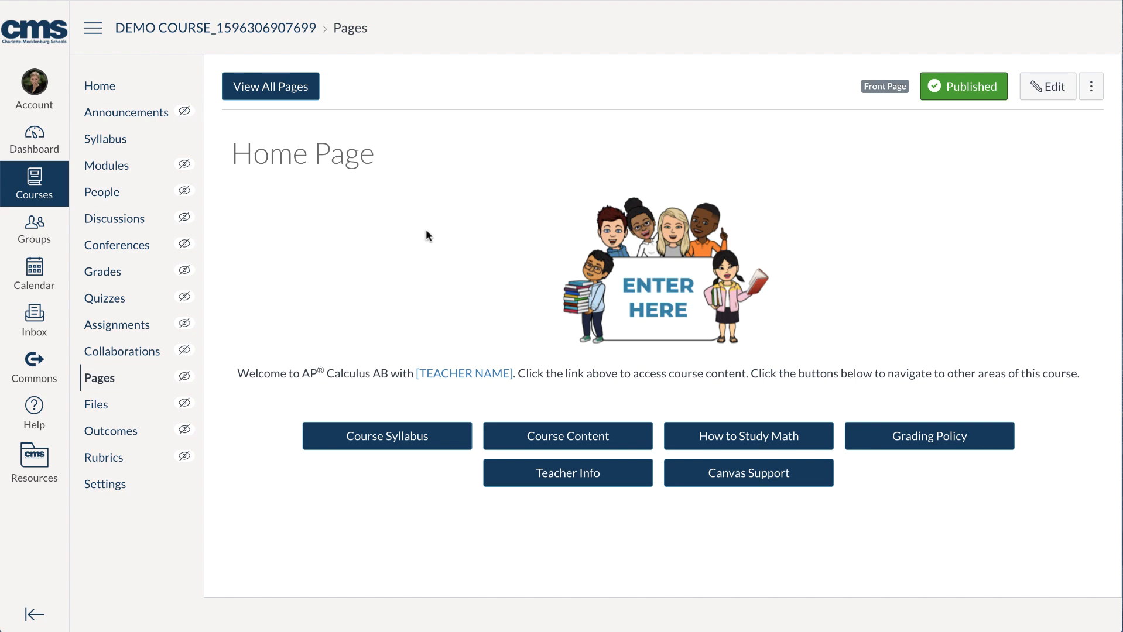
click(263, 89)
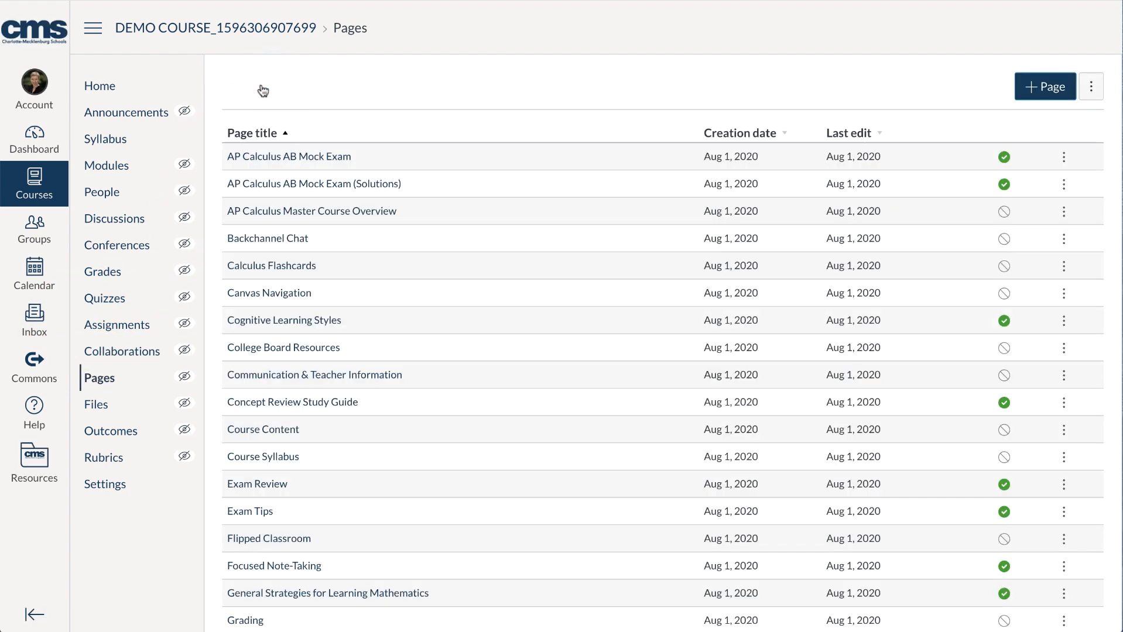
scroll(817, 302, down, 10)
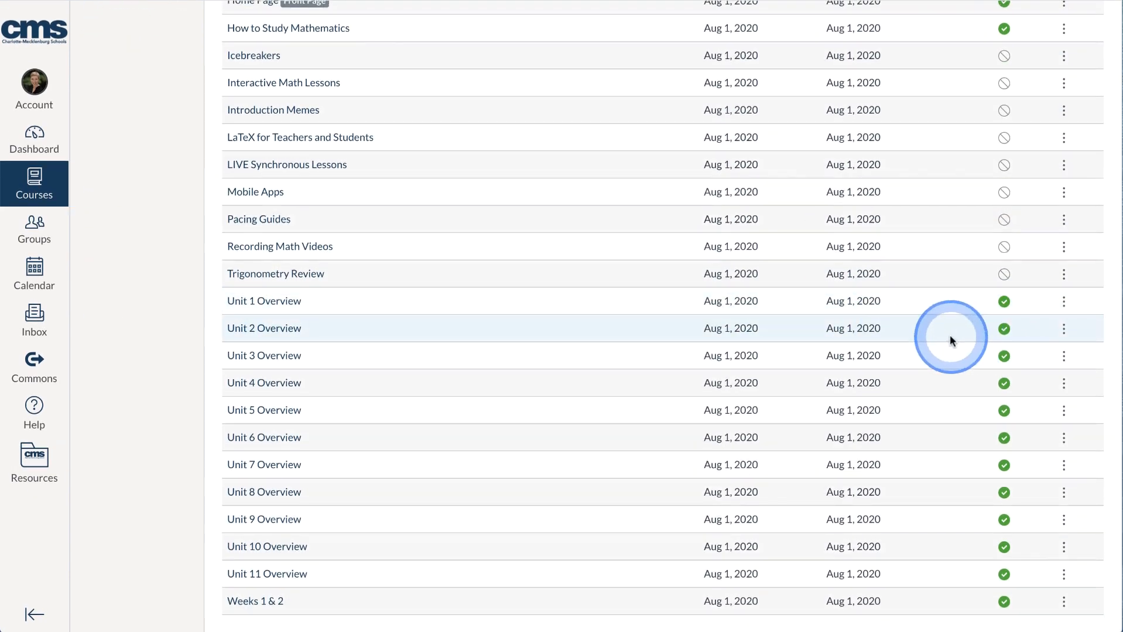
scroll(949, 340, up, 10)
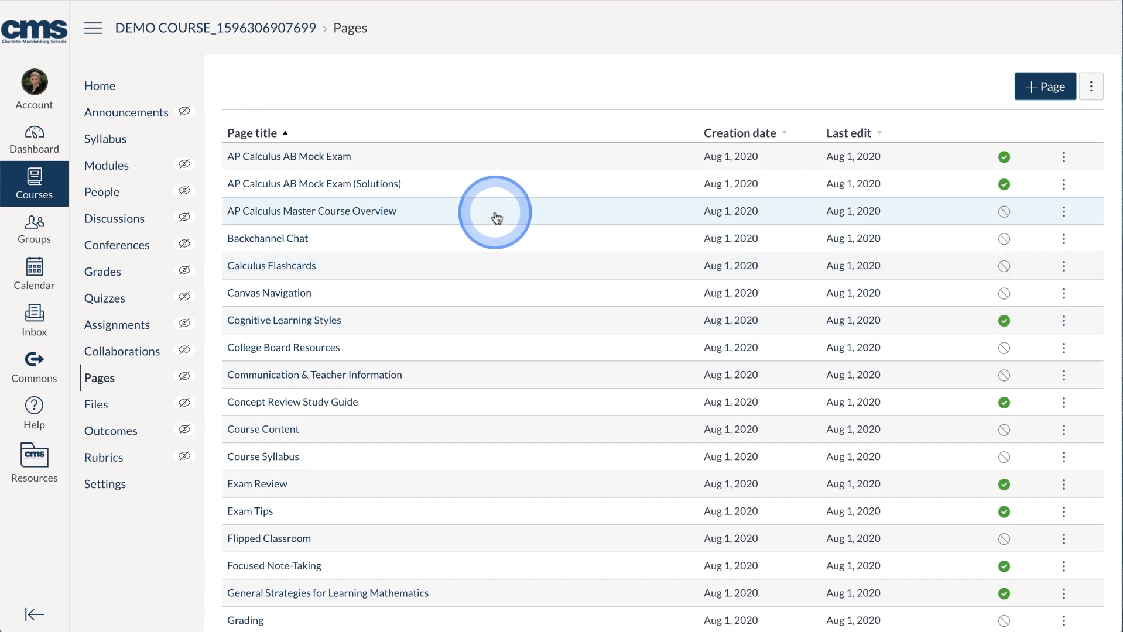
Publish the AP Calculus Master Course Overview, Backchannel Chat, Calculus Flashcards and Canvas Navigation pages.
click(1005, 213)
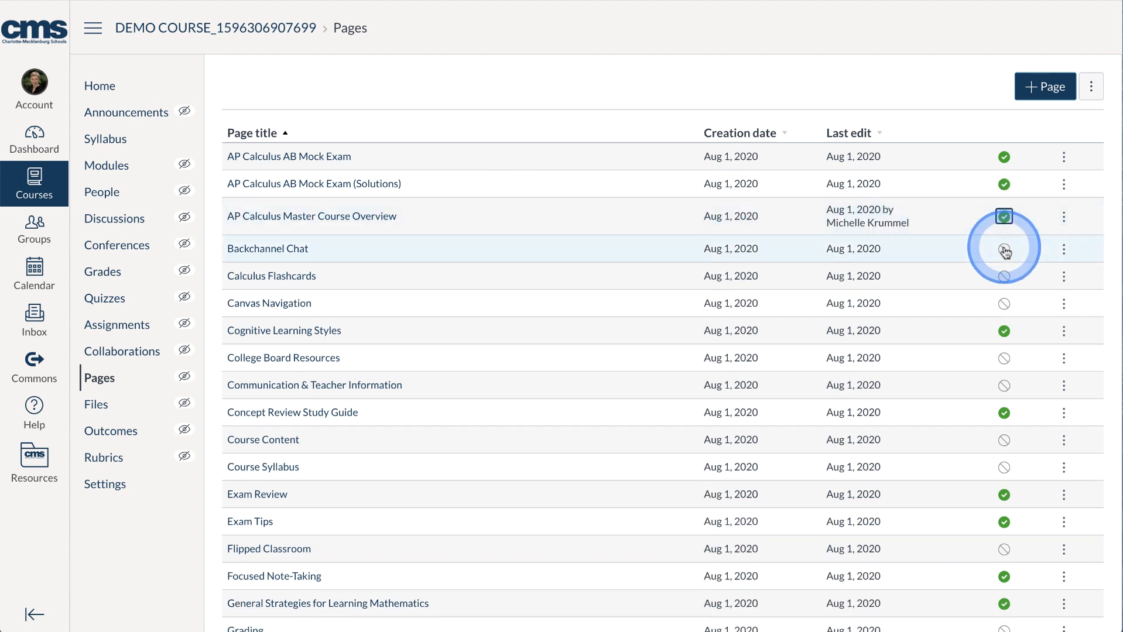
click(1004, 249)
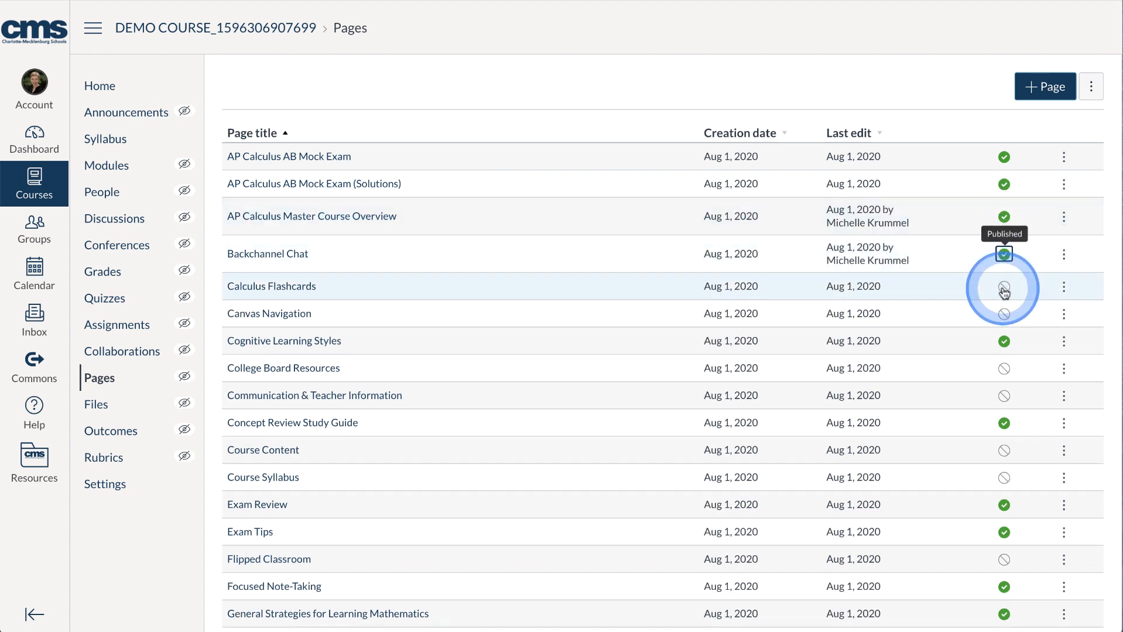
click(1004, 288)
click(1004, 325)
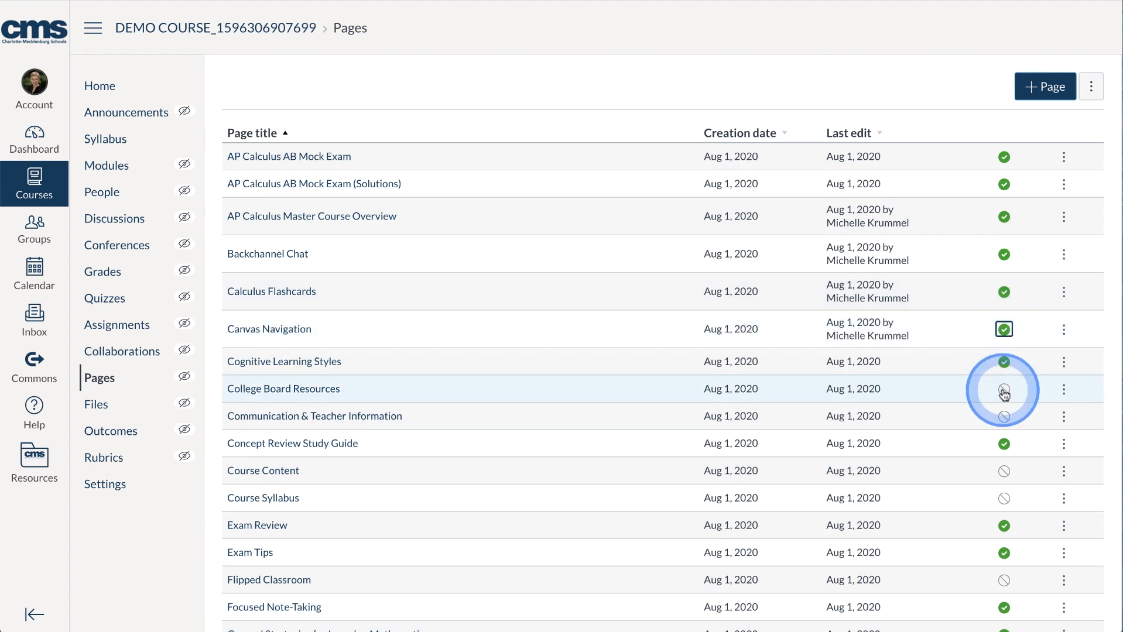
Publish the College Board Resources, Communication & Teacher Information, Course Content and Course Syllabus pages.
click(1004, 390)
click(1003, 427)
scroll(1003, 427, down, 4)
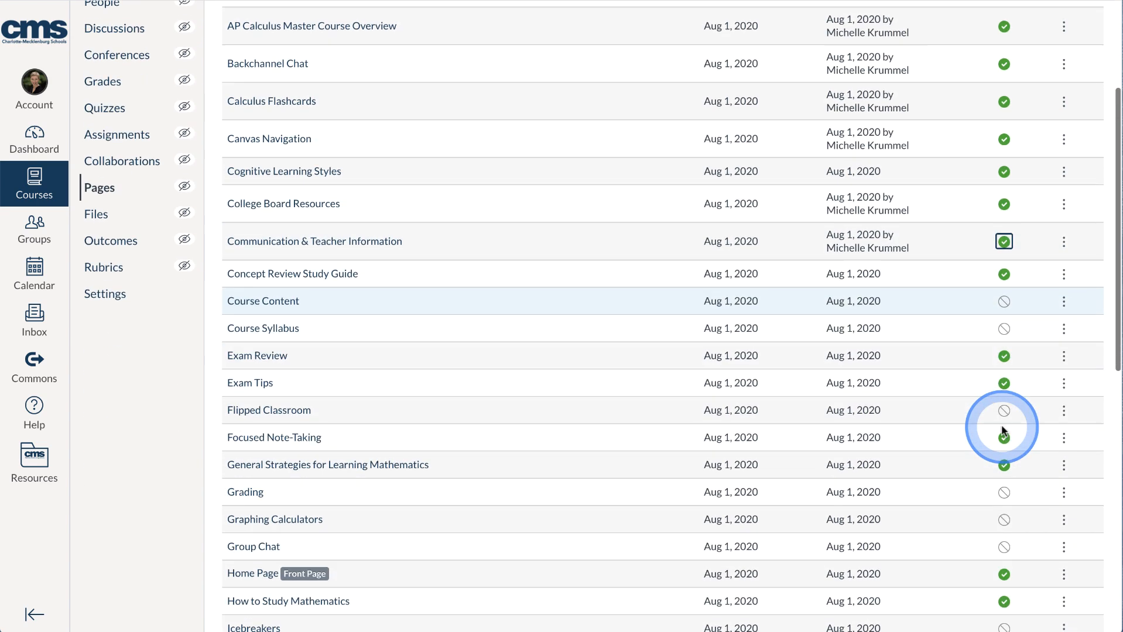
click(1009, 238)
click(1004, 285)
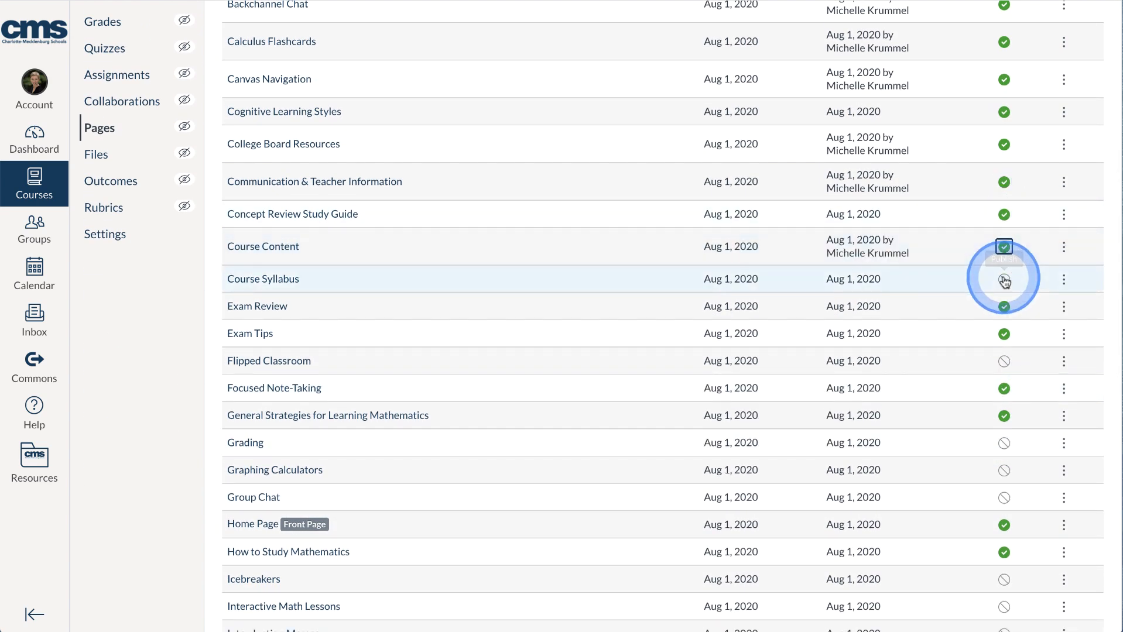
click(1004, 317)
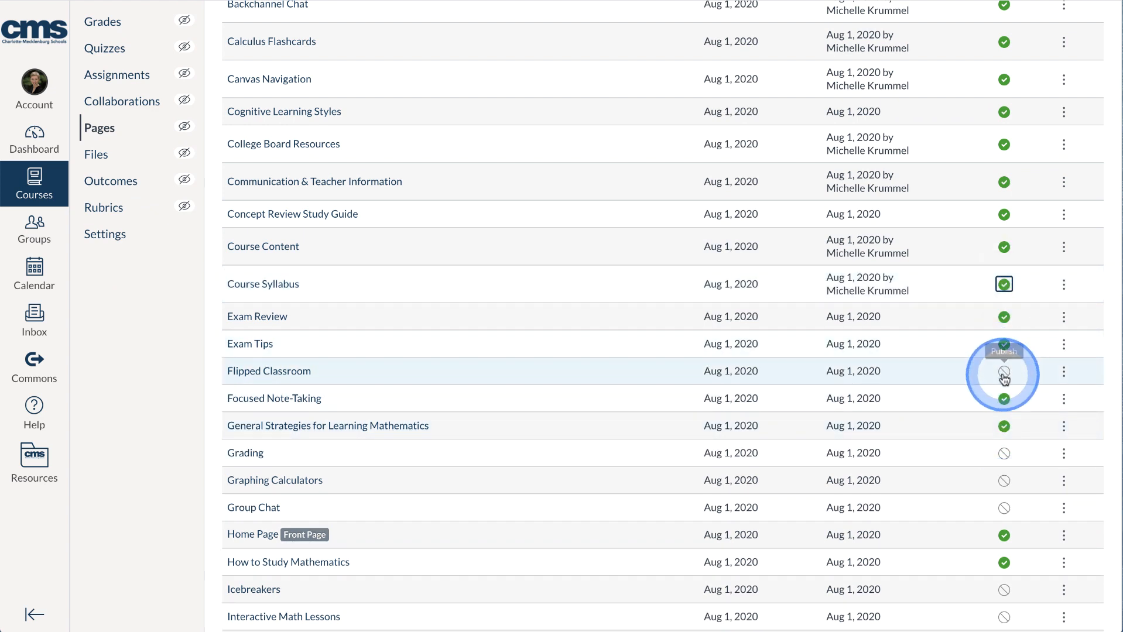
Publish the Flipped Classroom, Grading, Graphing Calculators and Group Chat pages.
click(1004, 372)
click(1004, 464)
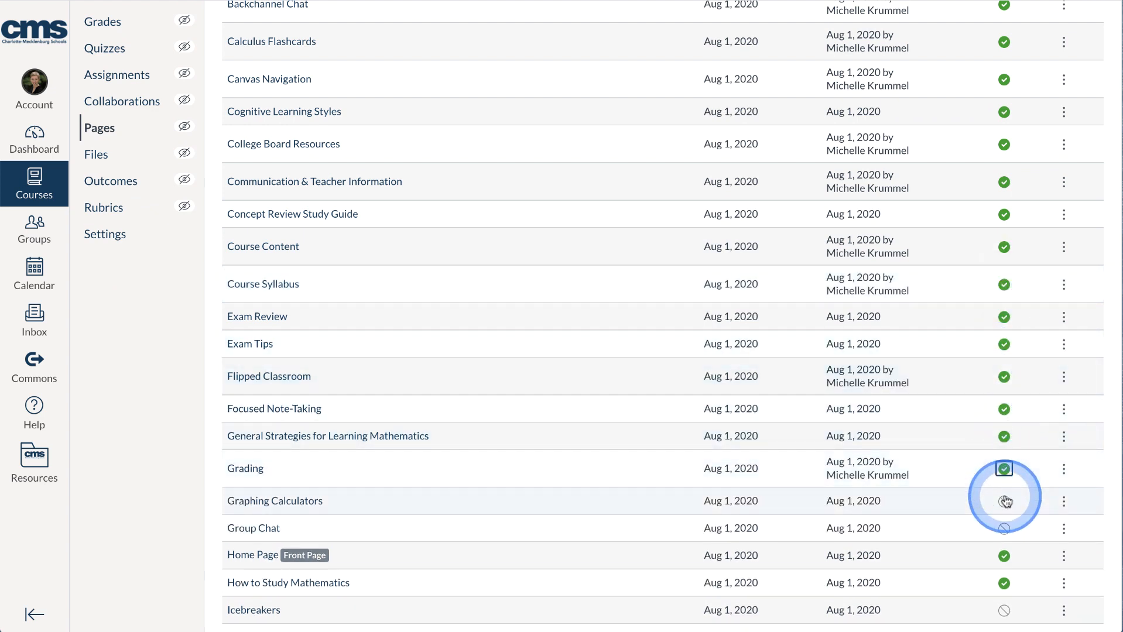
click(1005, 502)
click(1004, 537)
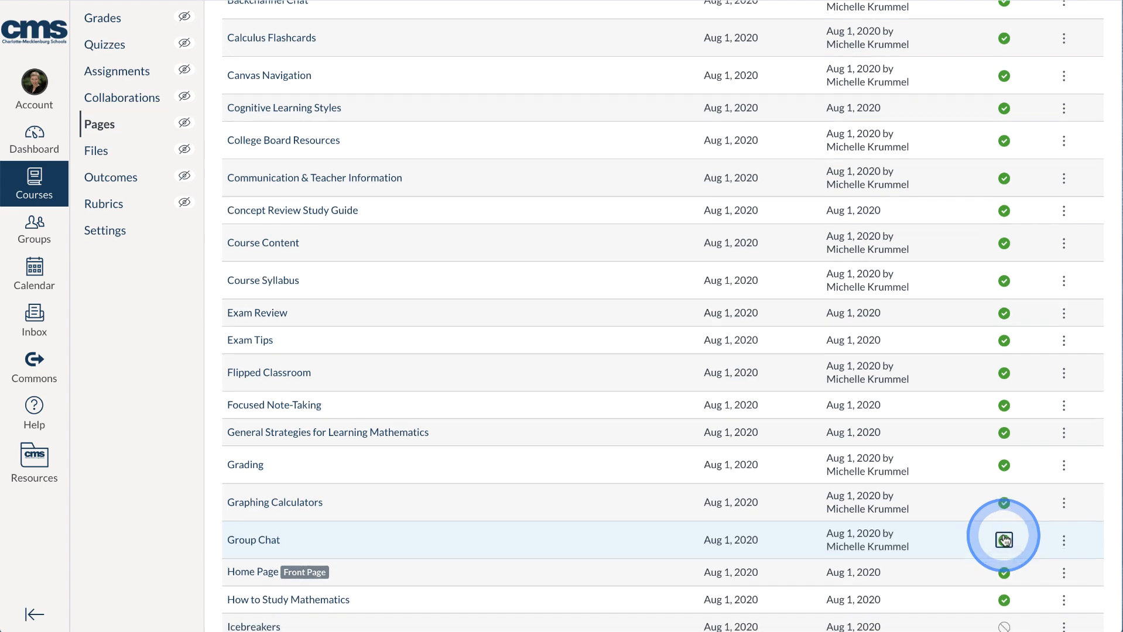
Publish the Icebreakers, Interactive Math Lessons, Introduction Memes, LaTeX for Teachers and Students, and LIVE Synchronous Lessons pages.
scroll(1003, 537, down, 4)
scroll(1005, 540, down, 1)
click(1004, 310)
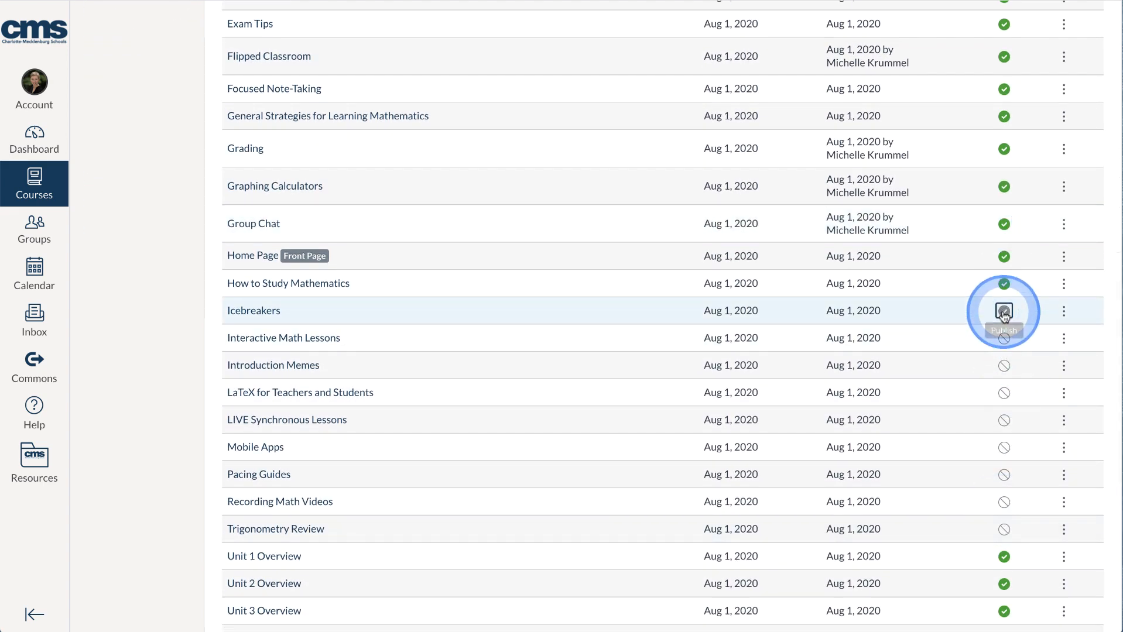
click(1004, 350)
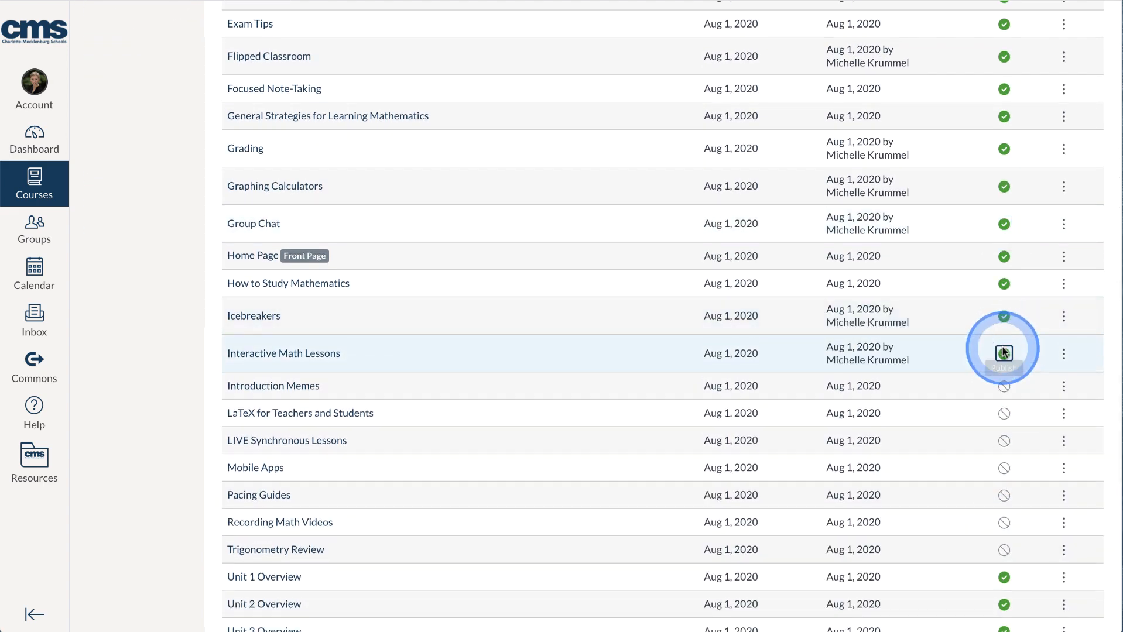
click(1004, 386)
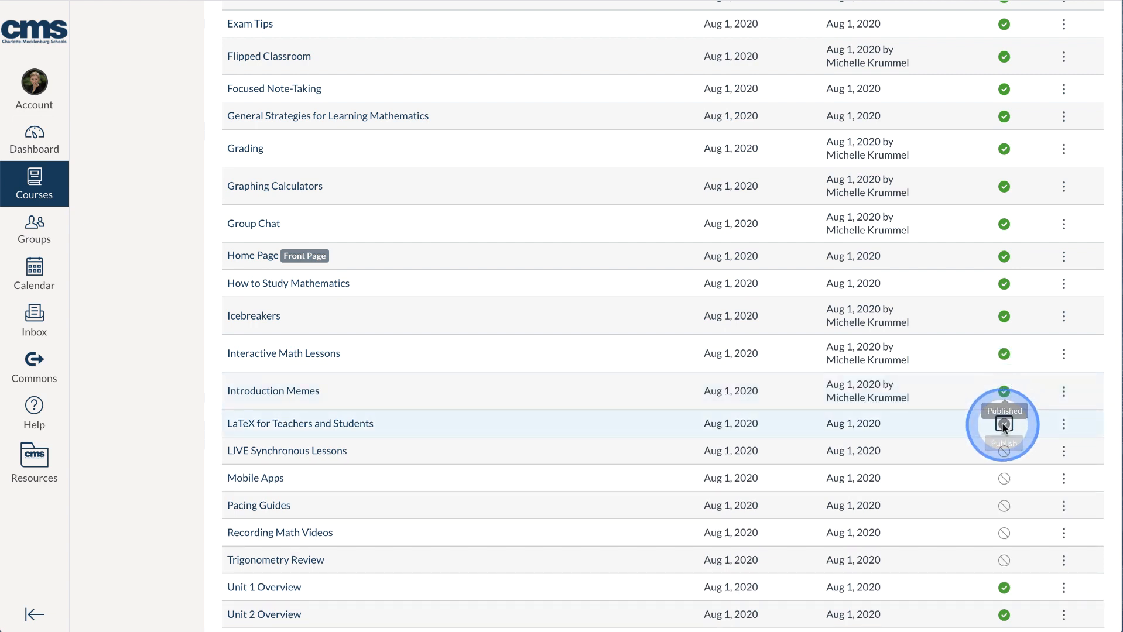
click(1004, 424)
click(1005, 463)
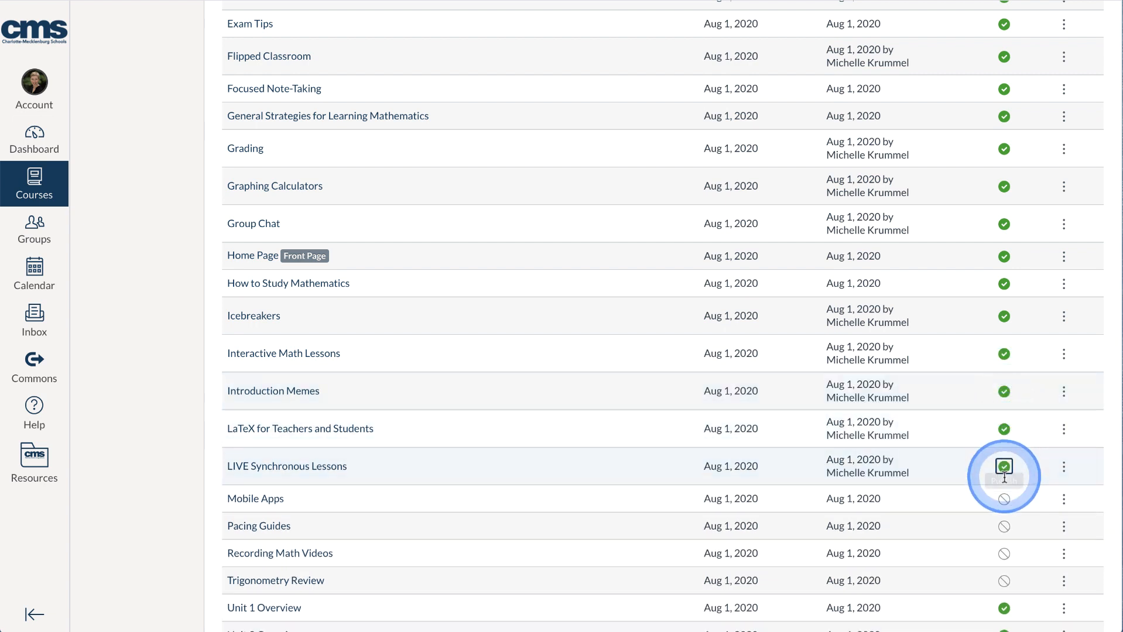
Publish the Mobile Apps, Pacing Guides, Recording Math Videos and Trigonometry Review pages.
click(1004, 502)
click(1004, 537)
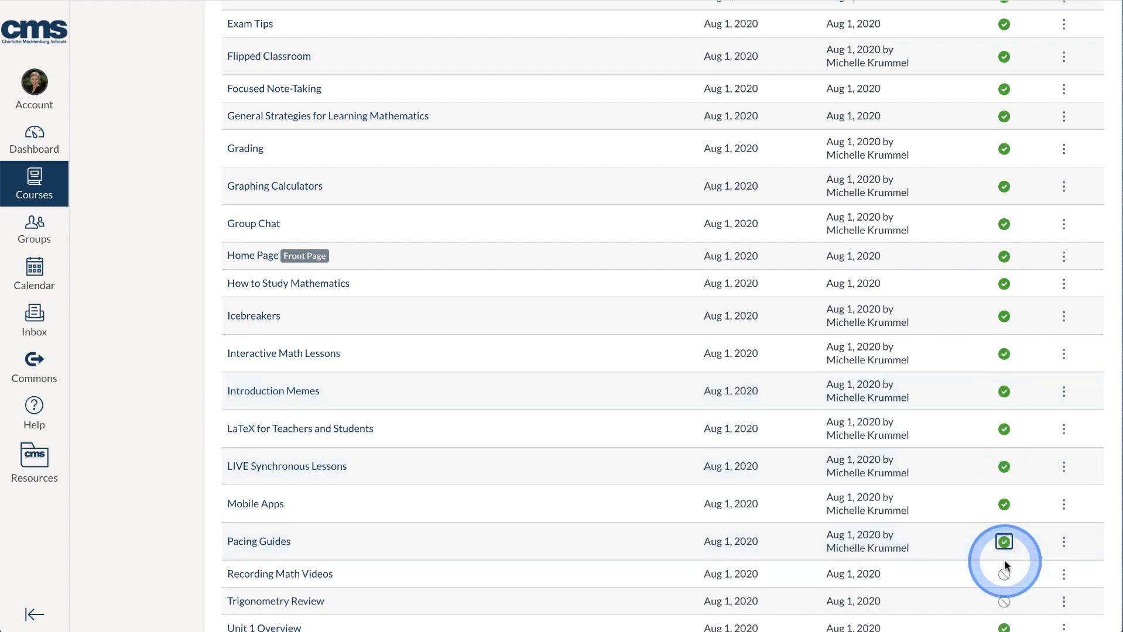
click(1004, 572)
scroll(1004, 572, down, 5)
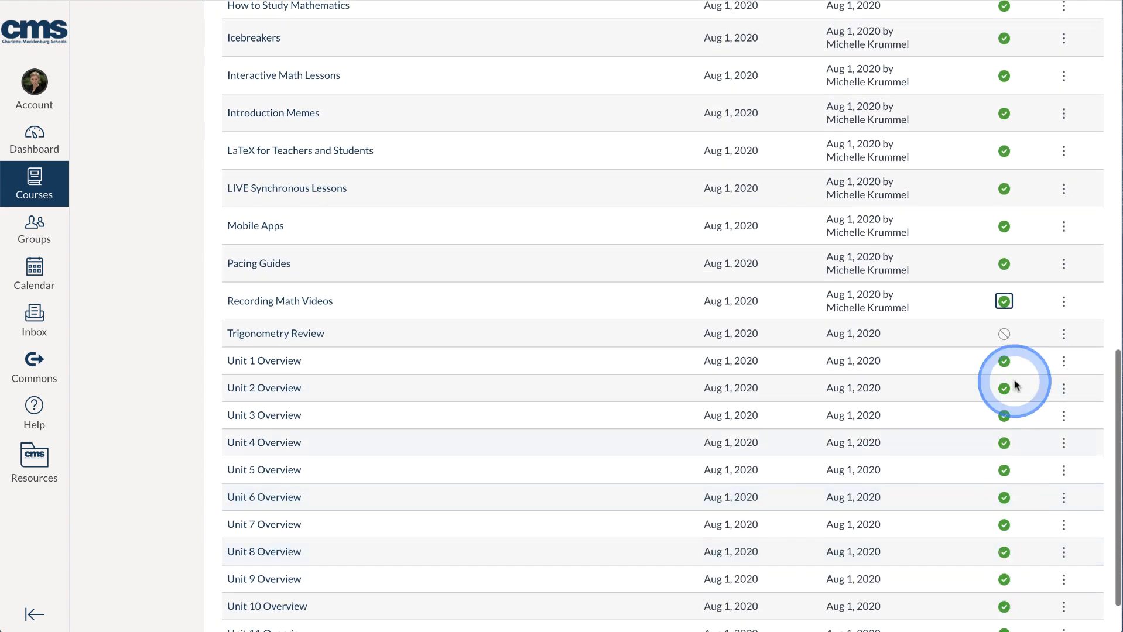
click(1004, 334)
scroll(1052, 280, down, 2)
Check the folders in the course's Files area and return to the course home page.
scroll(1052, 281, up, 15)
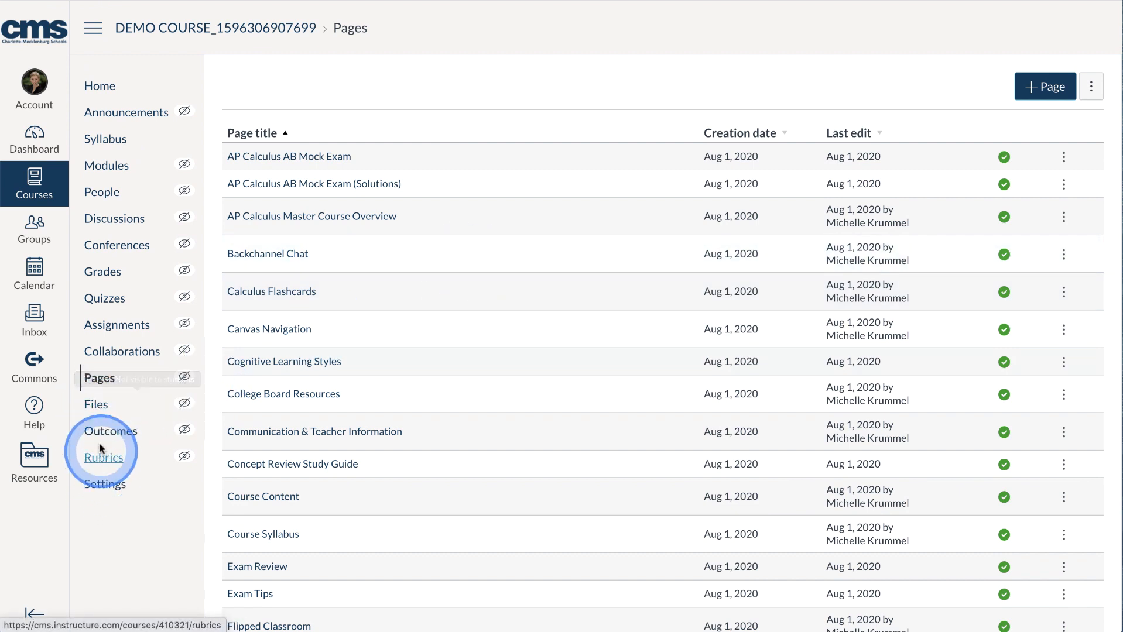
click(95, 410)
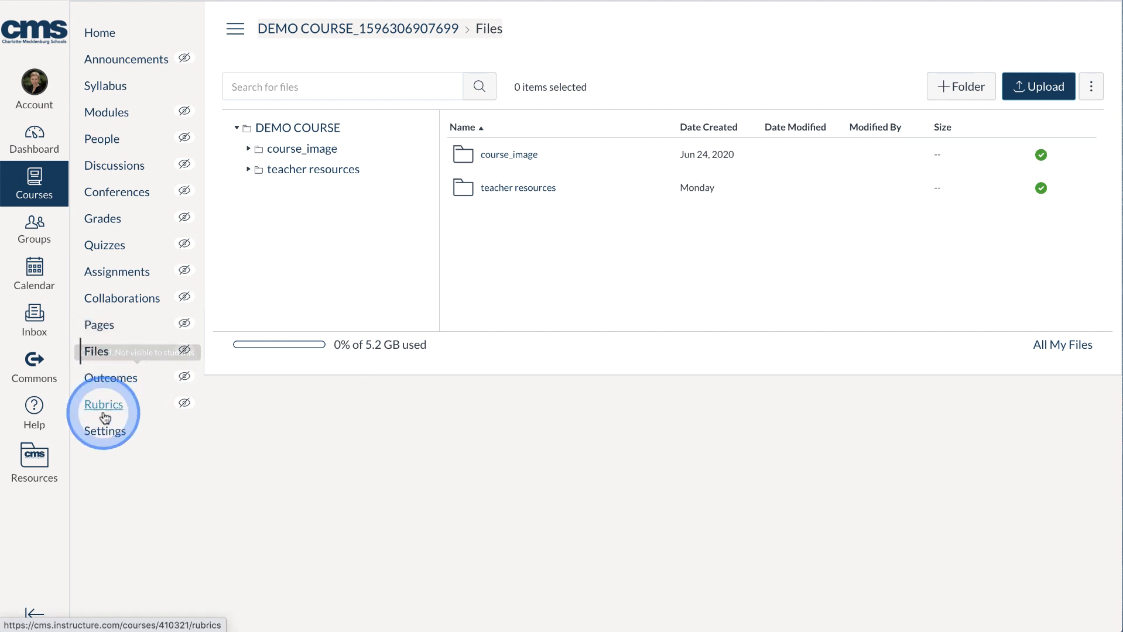
click(100, 33)
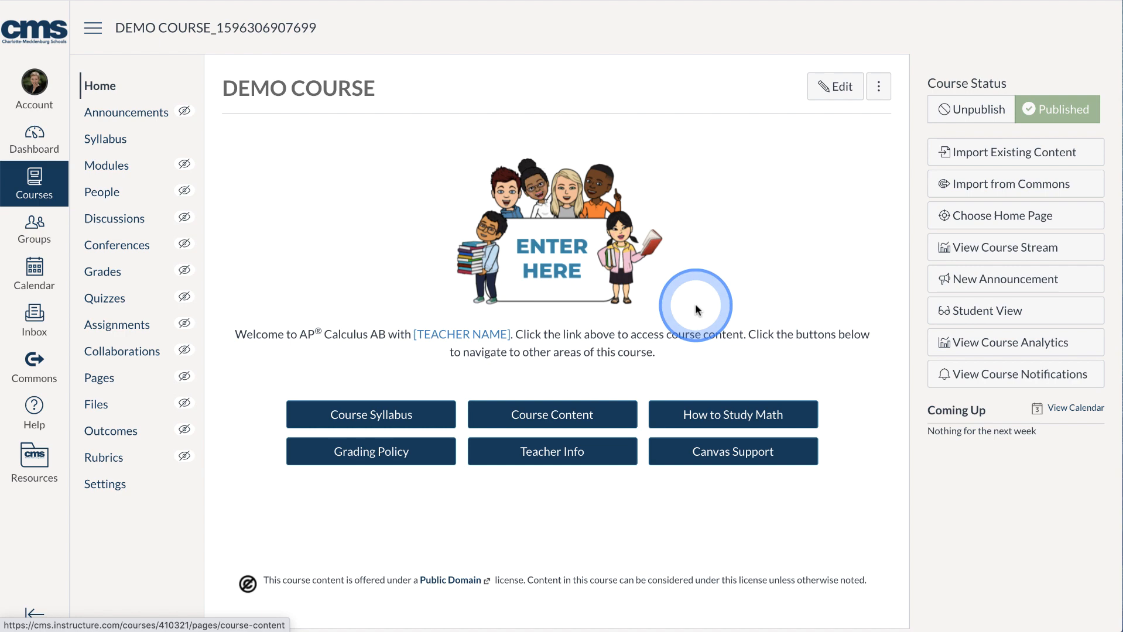
Check student access to Unit 1: Limits and Continuity from the Course Content page in Student View, and return to the teacher view.
click(967, 319)
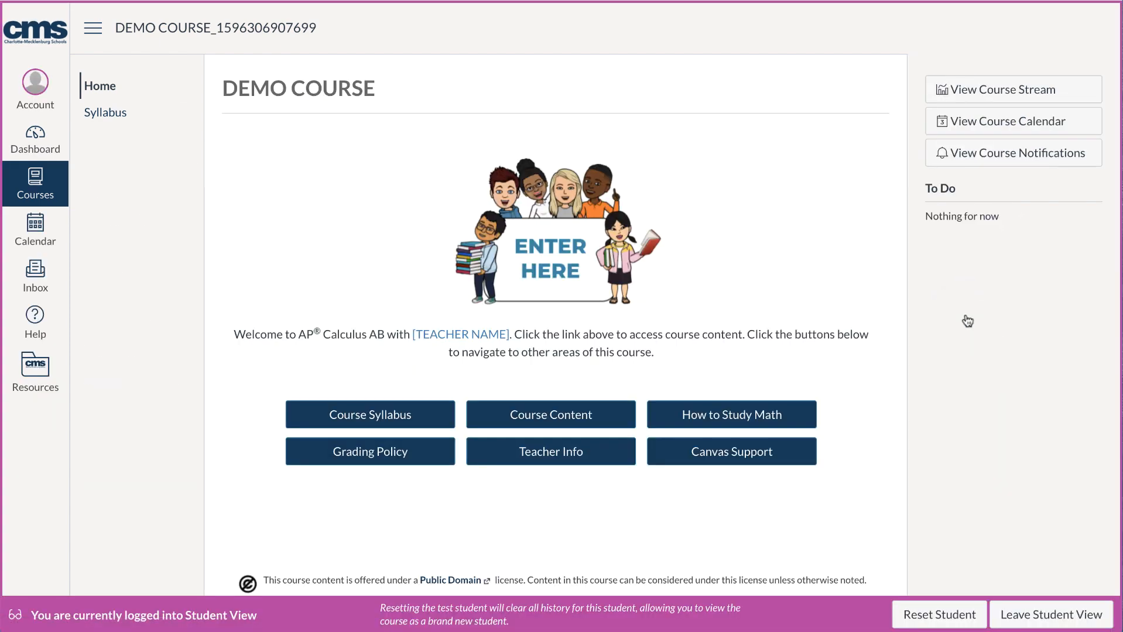
click(553, 243)
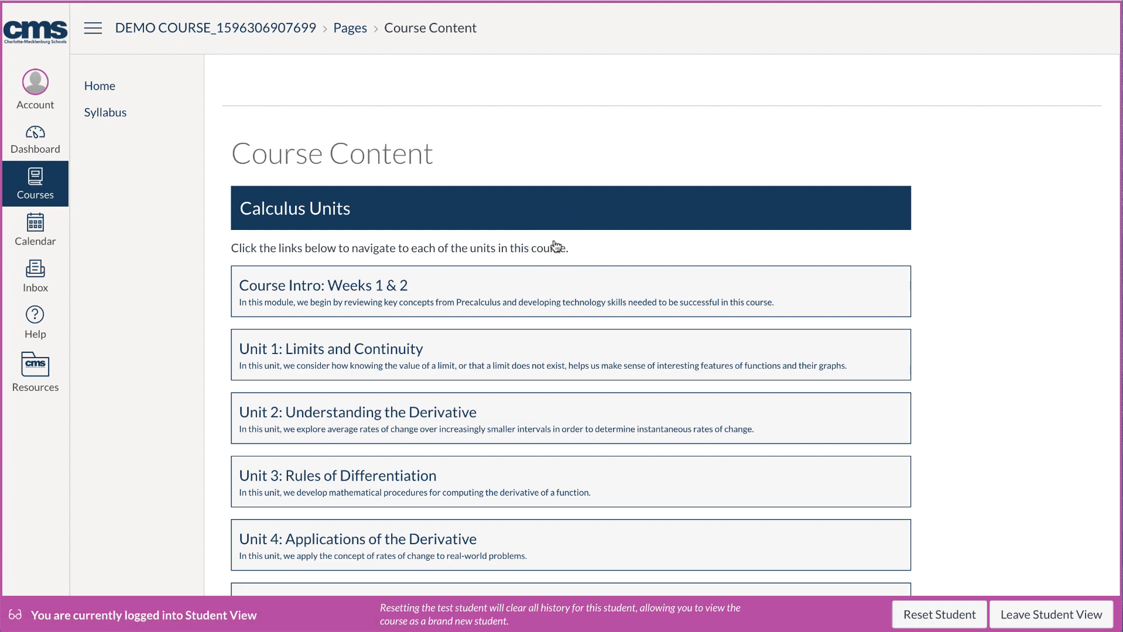
scroll(556, 246, down, 4)
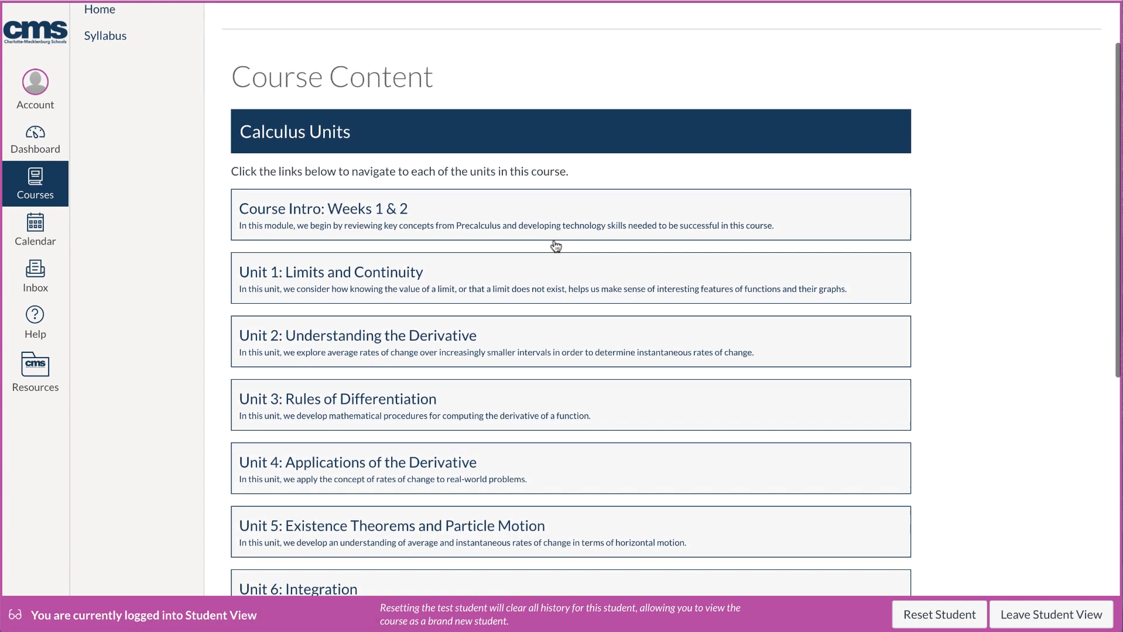
click(370, 293)
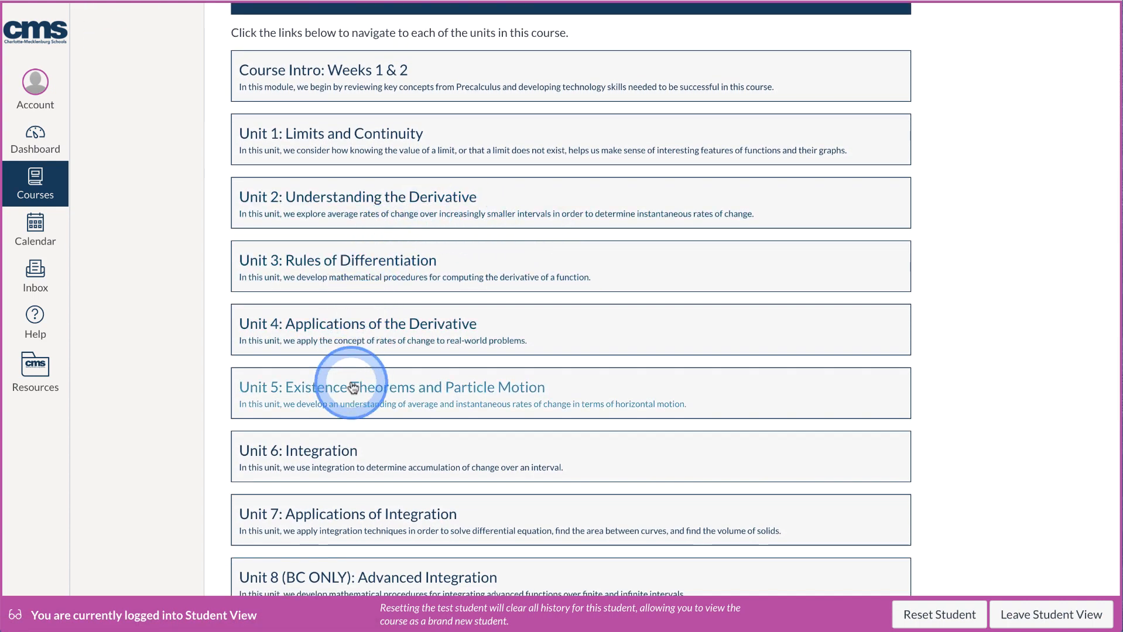
scroll(353, 529, down, 1)
scroll(354, 532, down, 2)
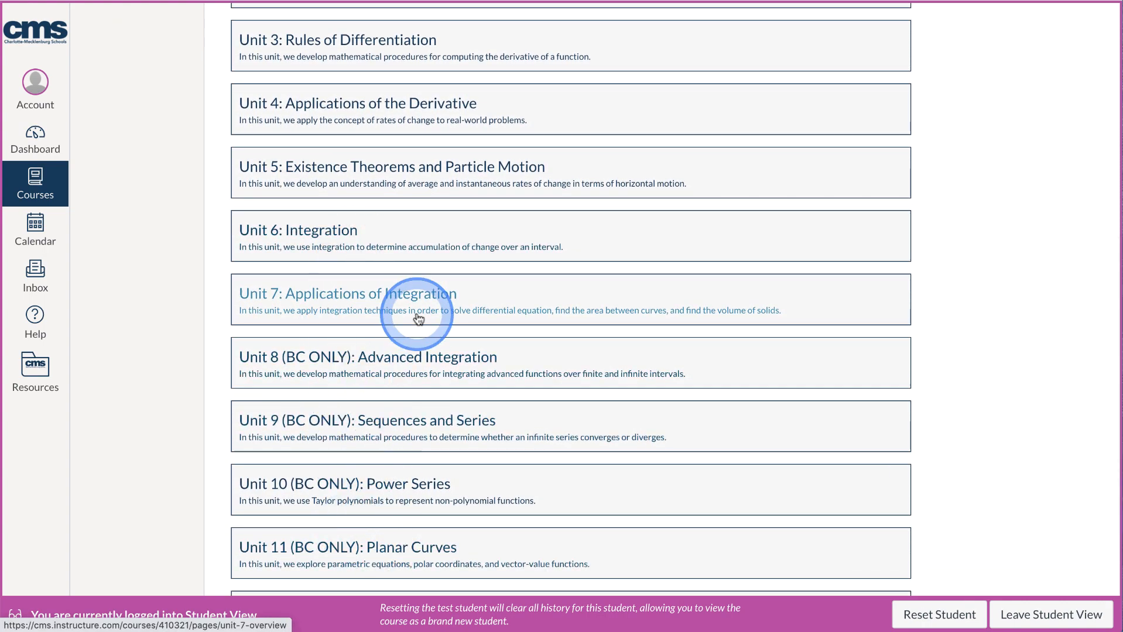
scroll(410, 269, up, 6)
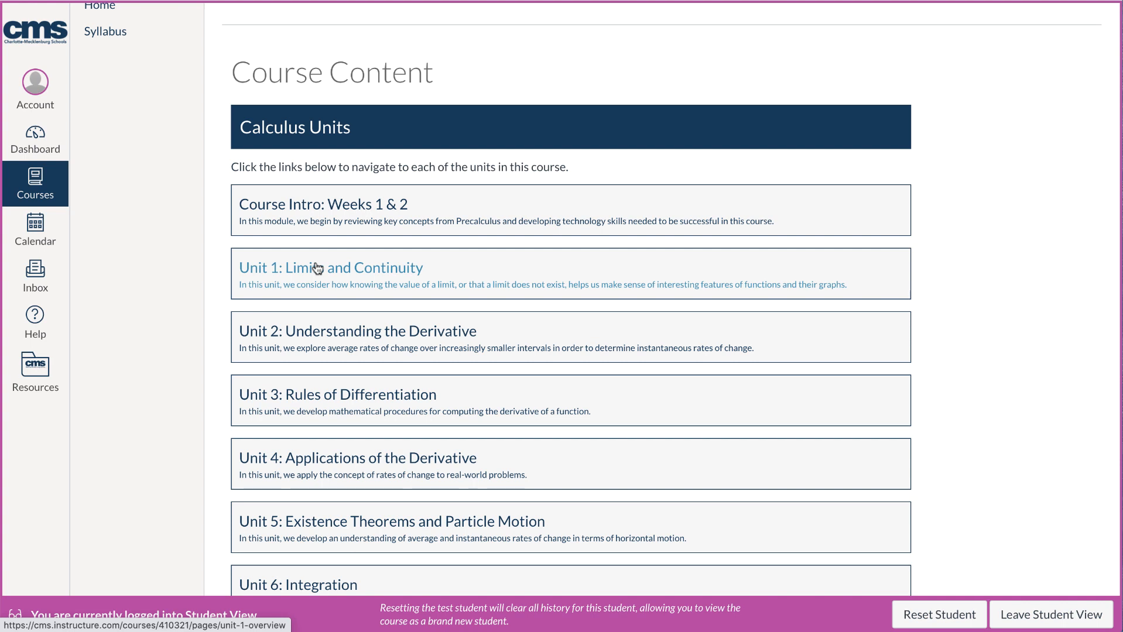
click(317, 268)
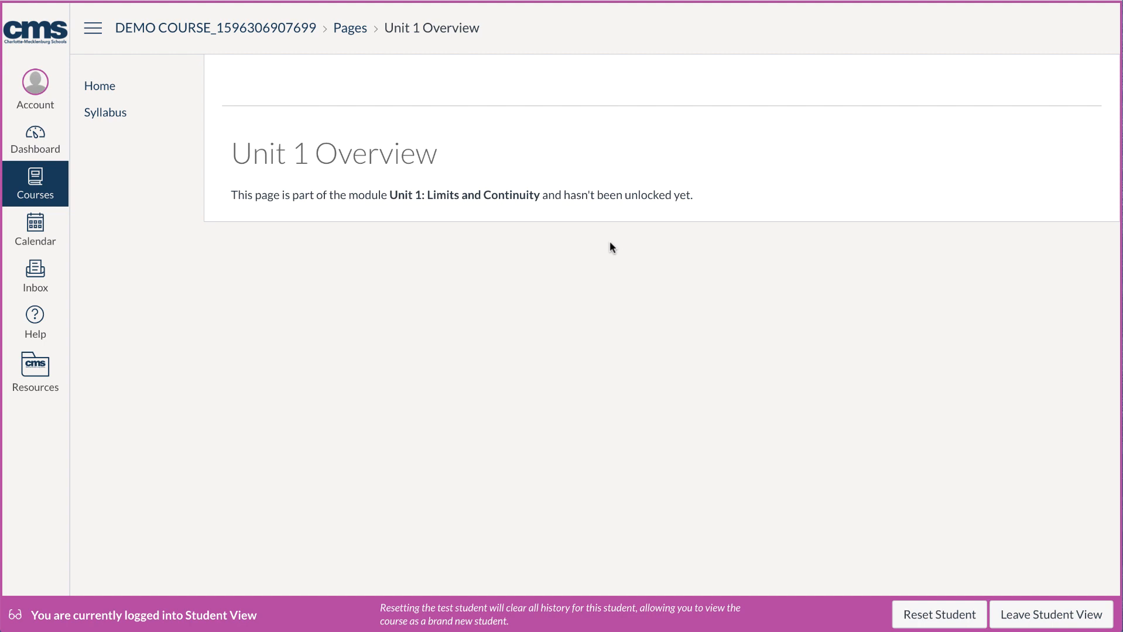
click(195, 161)
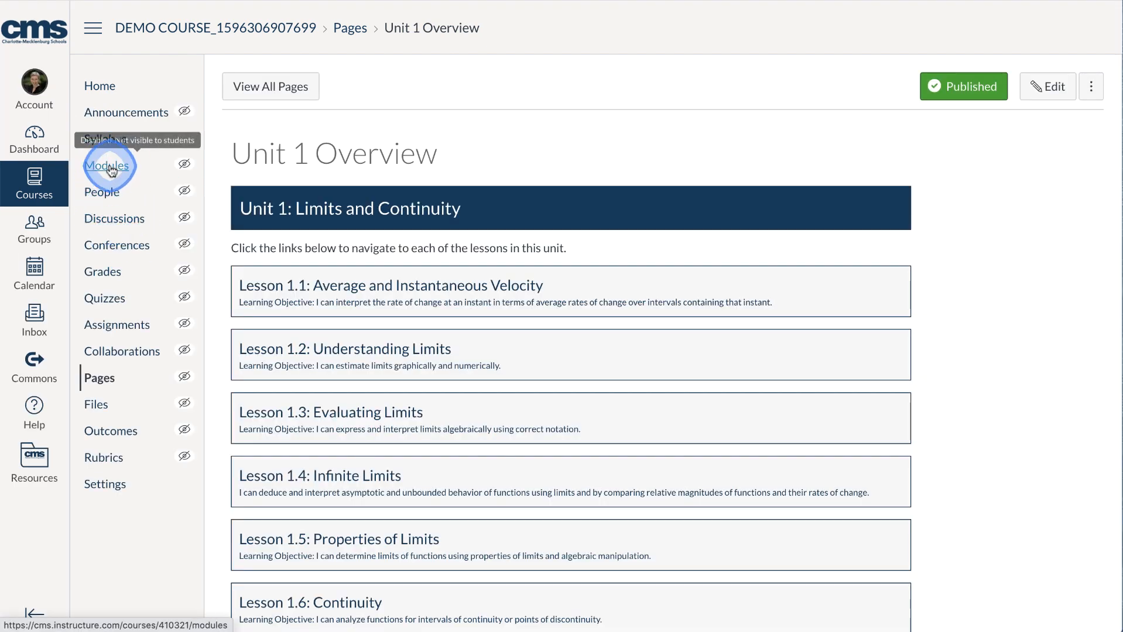
Publish the Unit 1: Limits and Continuity module.
click(110, 169)
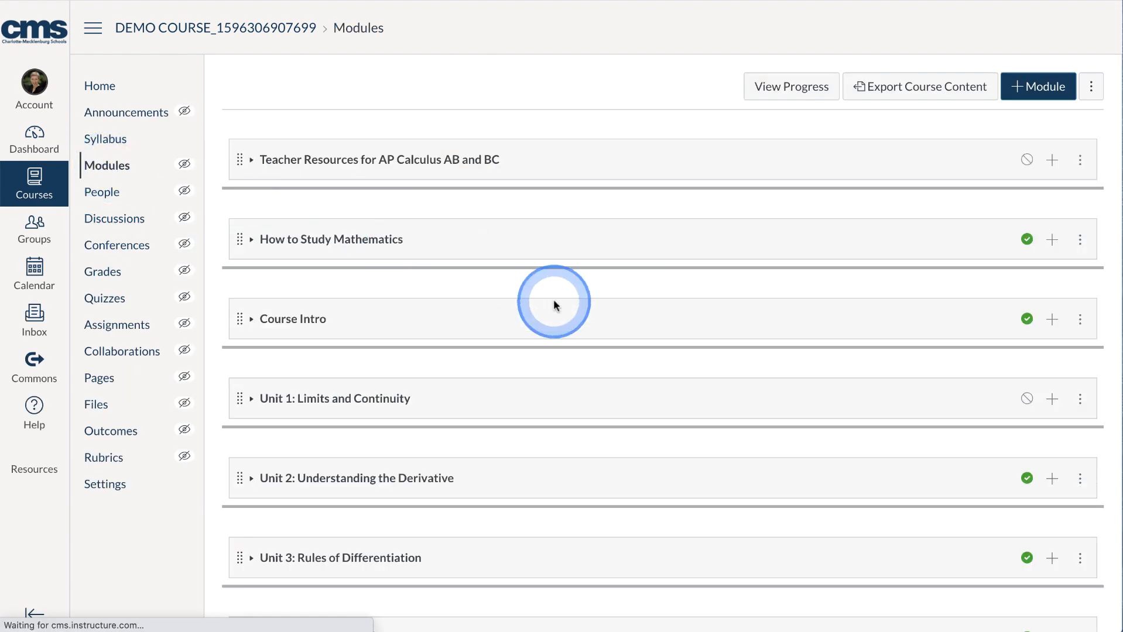
scroll(637, 378, down, 1)
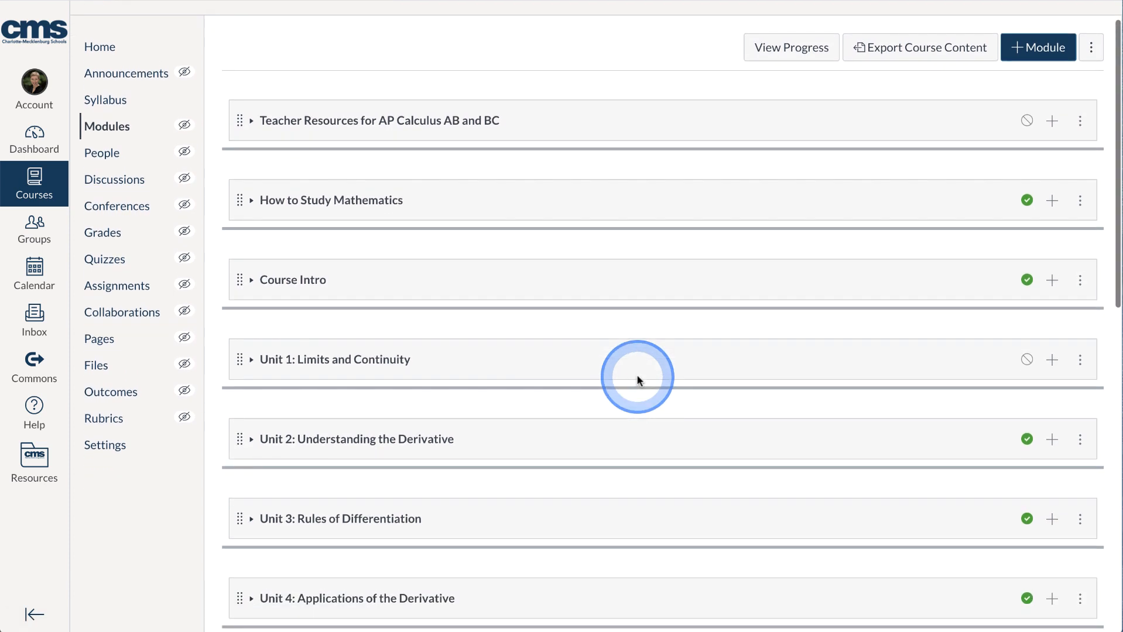
click(1027, 359)
Unpublish Activity: Calculator Skills, Graphing Calculators, LaTeX for Teachers and Students, Mobile Apps and Interactive Math Lessons in the Teacher Resources module.
scroll(843, 349, up, 1)
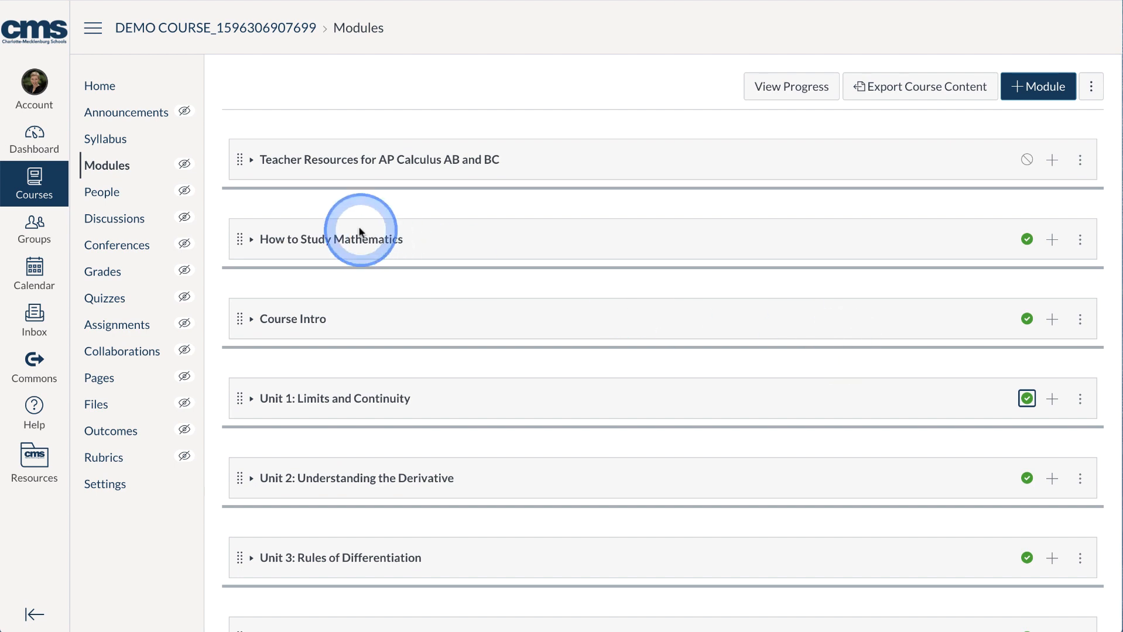
click(245, 158)
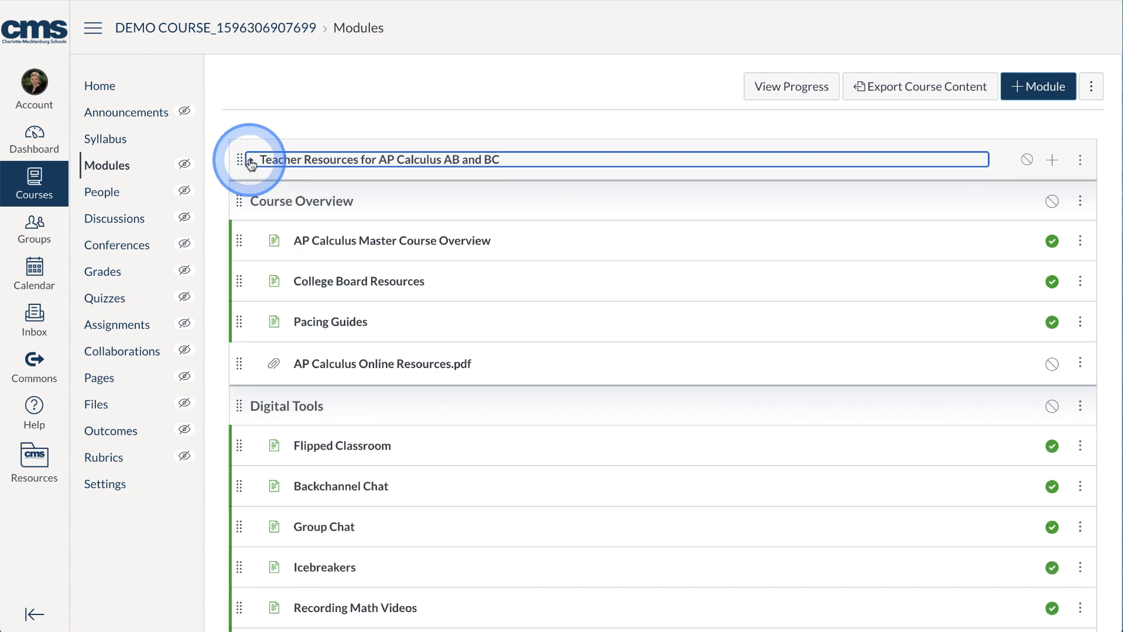
scroll(727, 346, down, 2)
scroll(727, 348, down, 1)
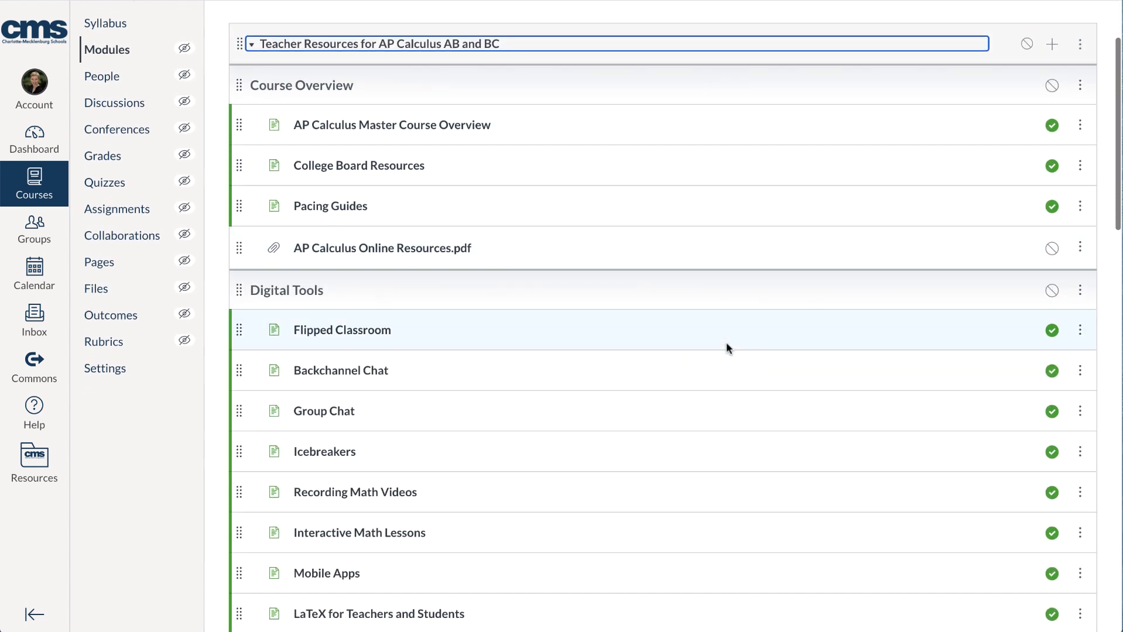
scroll(950, 400, down, 5)
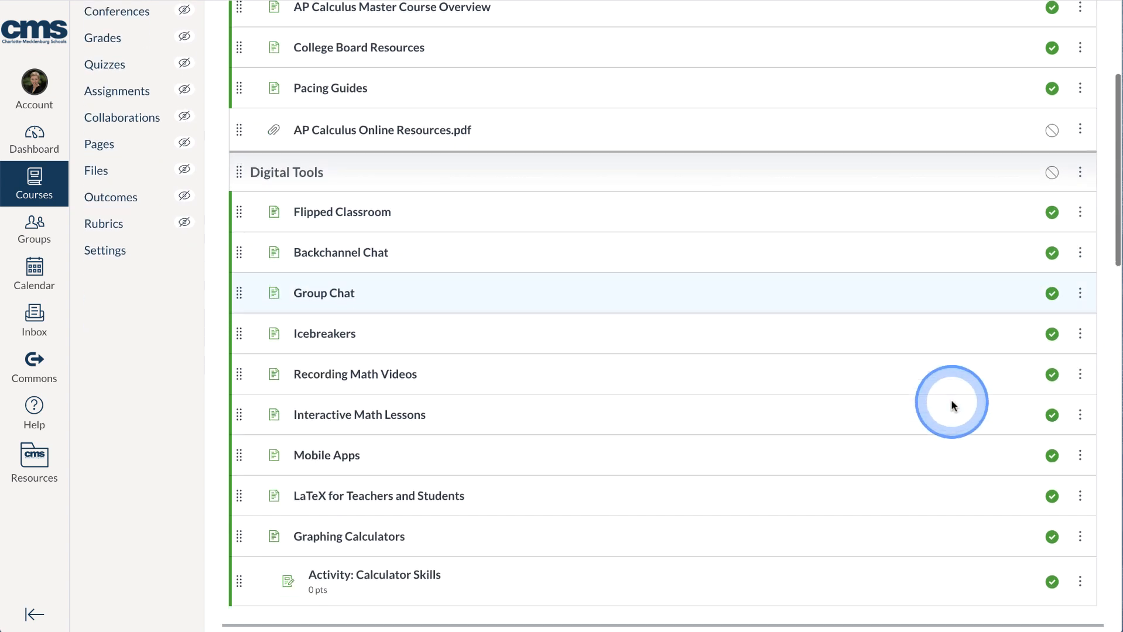
click(1052, 525)
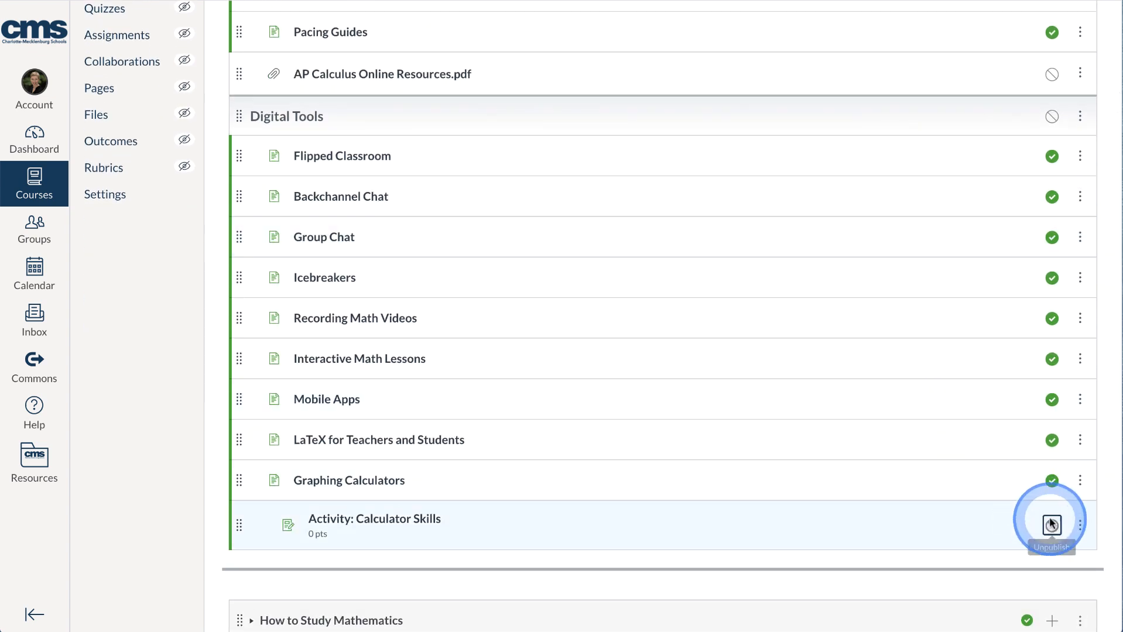
click(1052, 442)
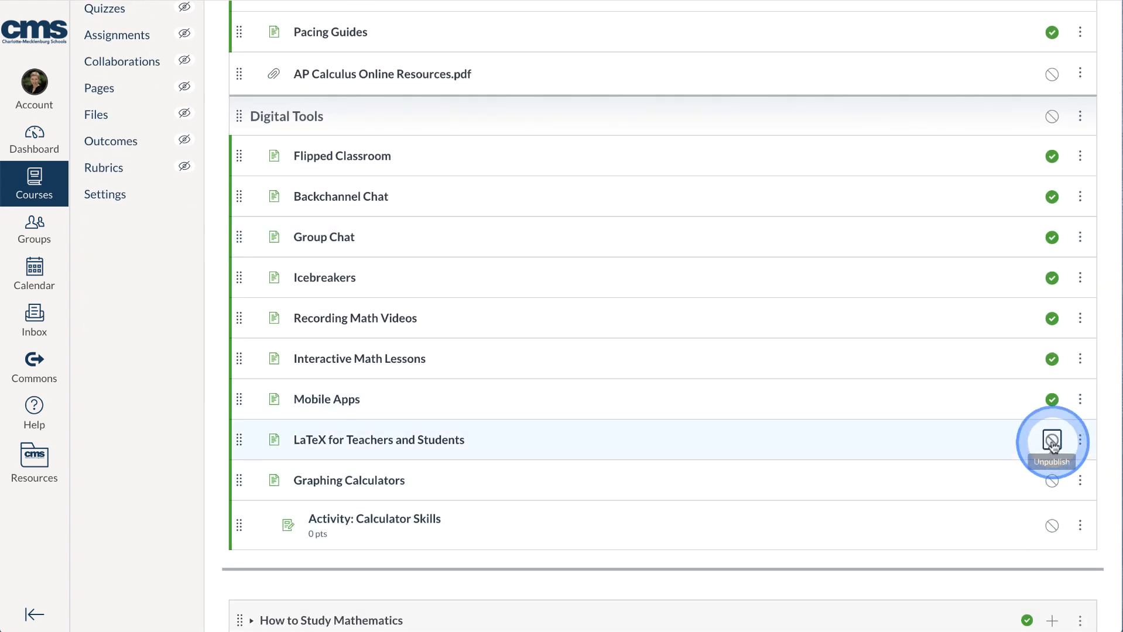
click(1052, 400)
click(1051, 359)
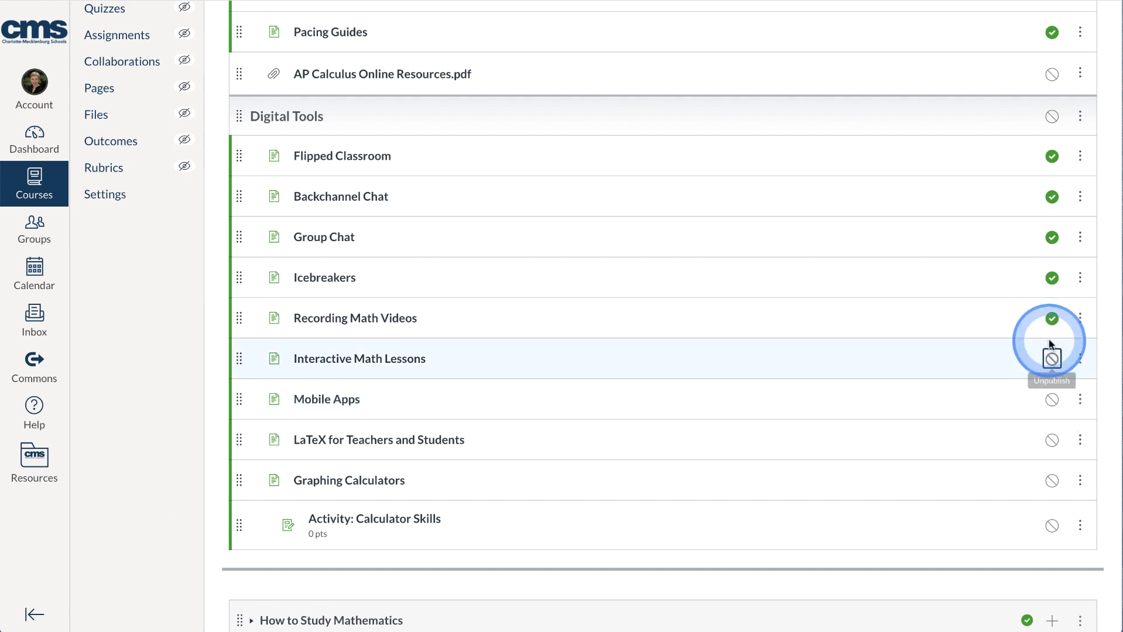
Unpublish Recording Math Videos, Icebreakers, Group Chat, Backchannel Chat and Flipped Classroom under Digital Tools.
click(1052, 317)
click(1052, 277)
click(1052, 237)
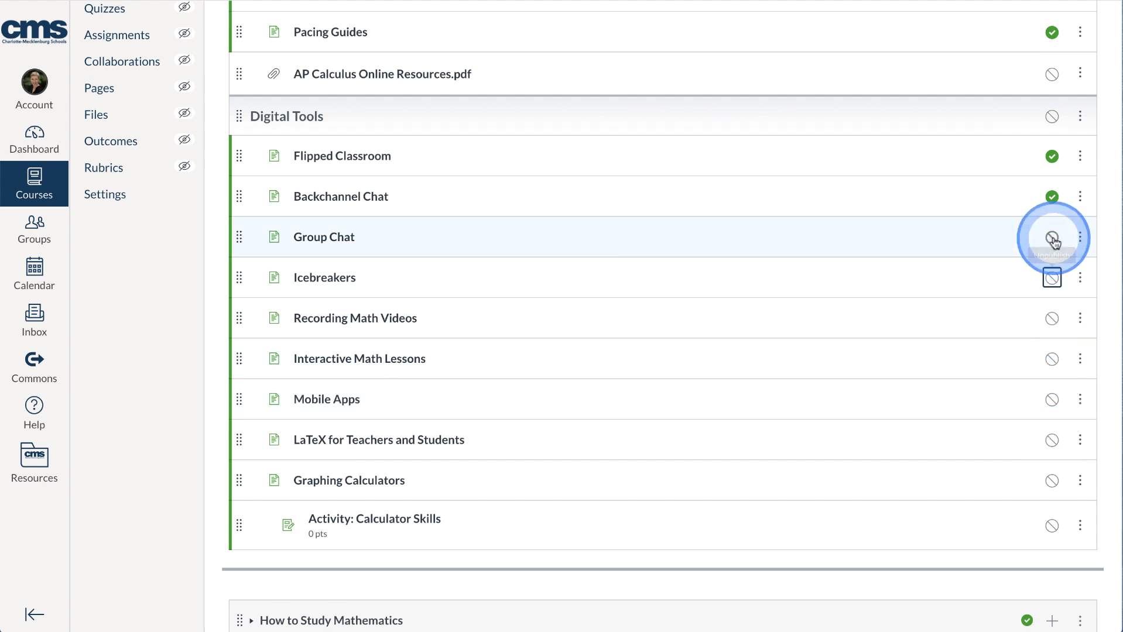
click(1052, 198)
click(1052, 157)
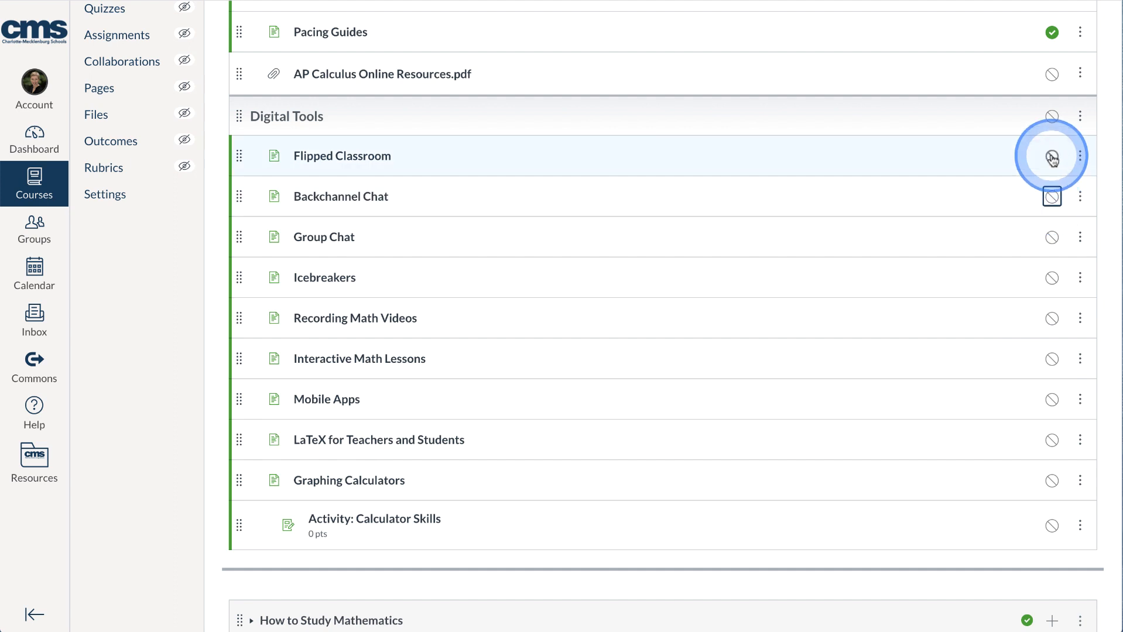
Unpublish Pacing Guides, College Board Resources and AP Calculus Master Course Overview under Course Overview.
scroll(1052, 157, up, 4)
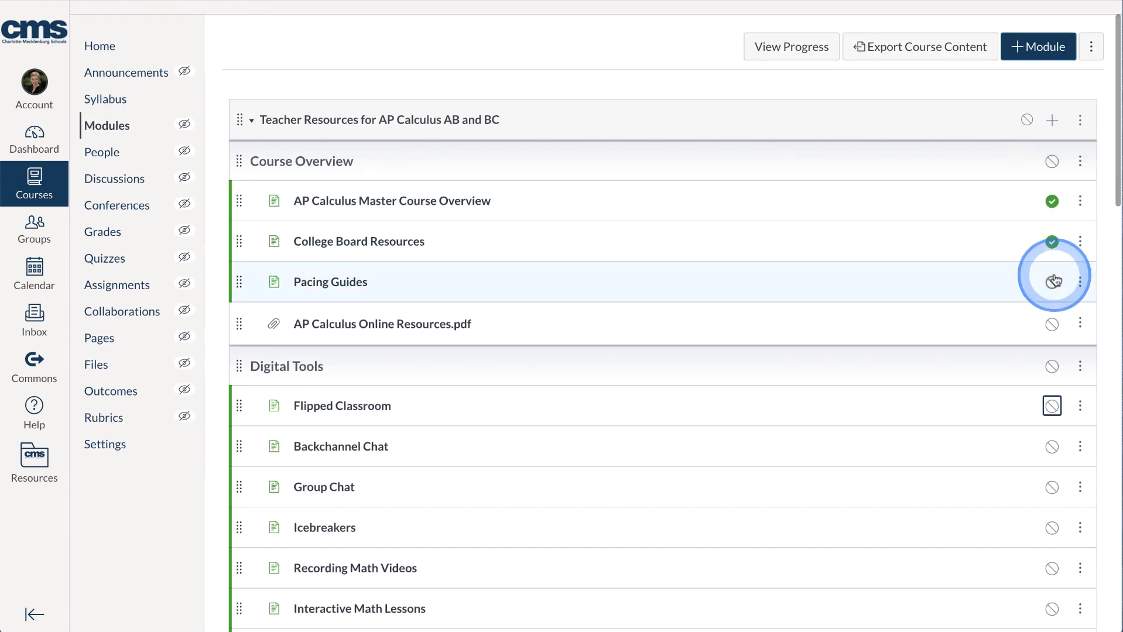
click(1053, 243)
click(1052, 202)
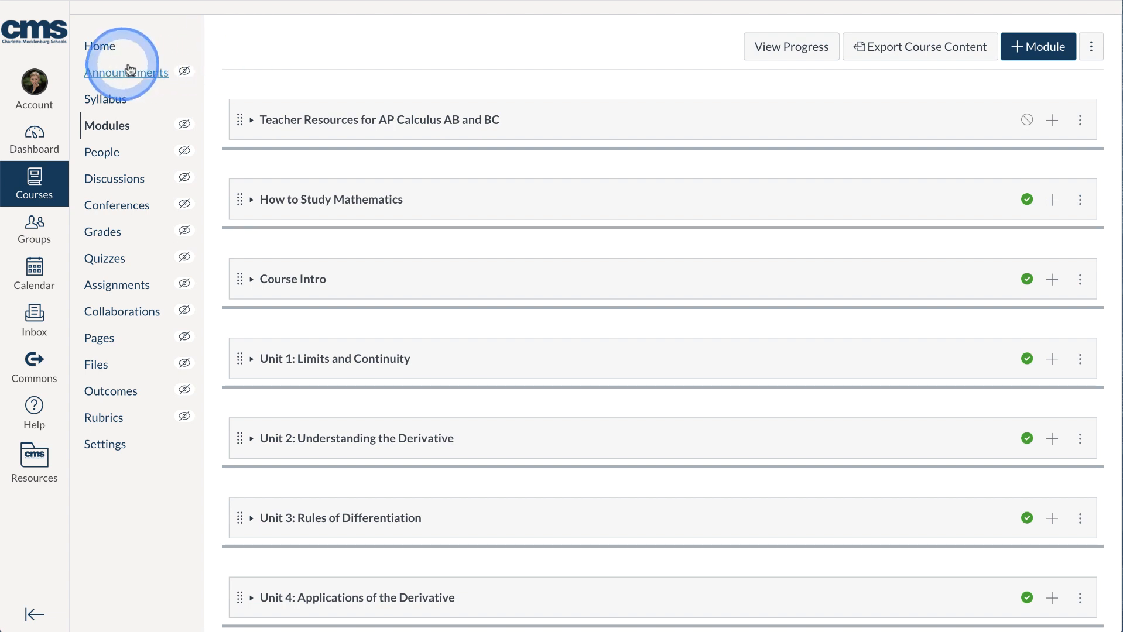
Open the Course Syllabus page from the course home page and review its topic outline, materials and goals.
click(108, 51)
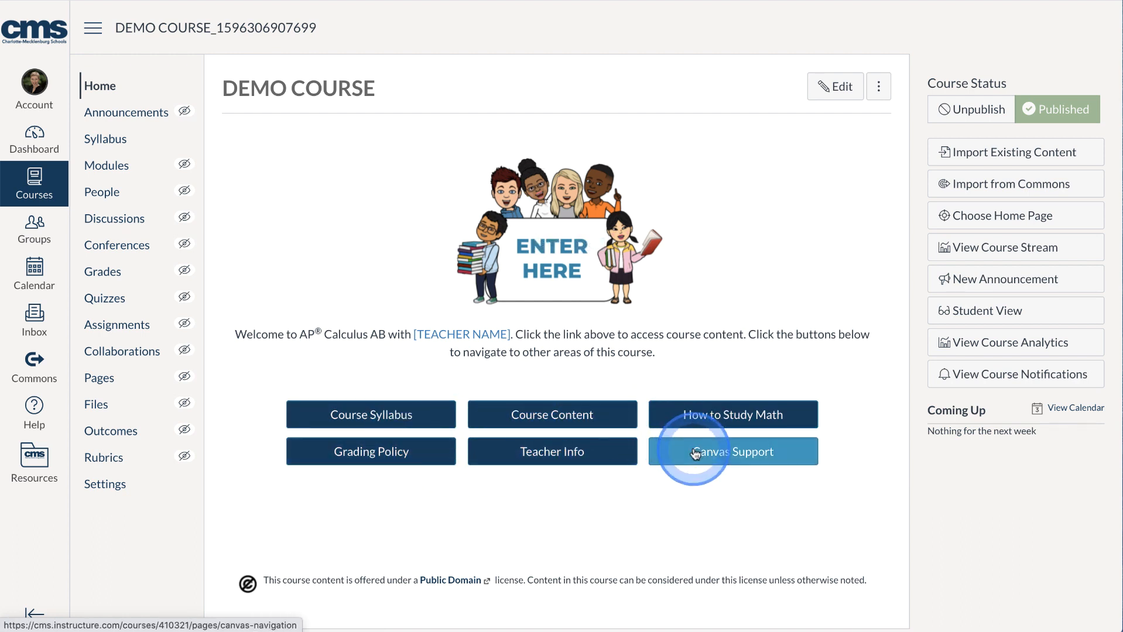
click(362, 415)
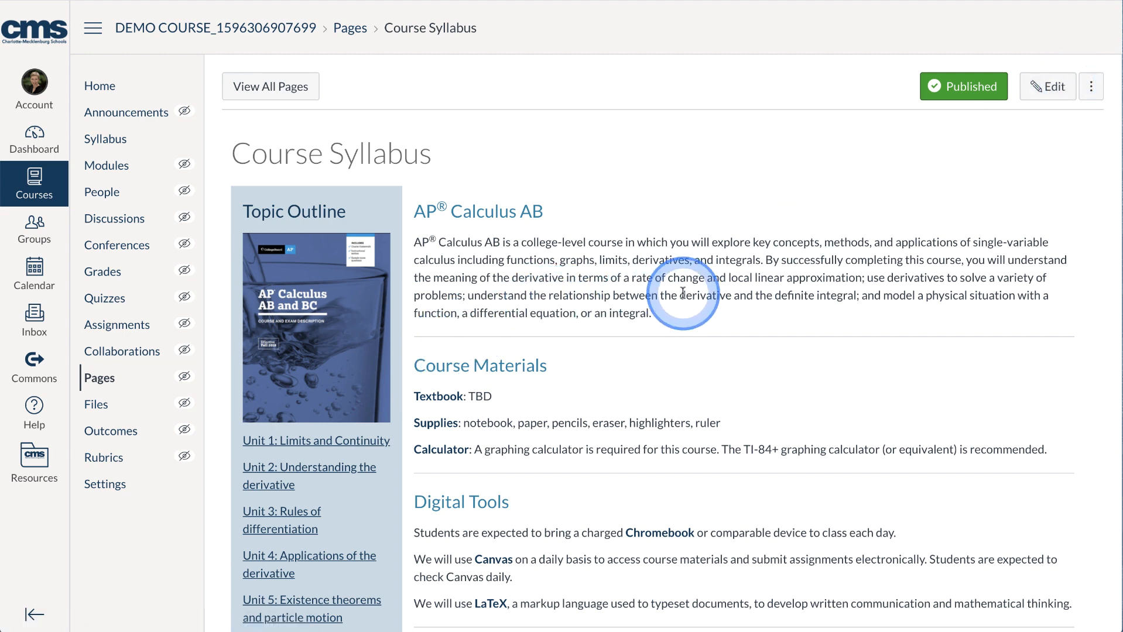
scroll(683, 293, down, 2)
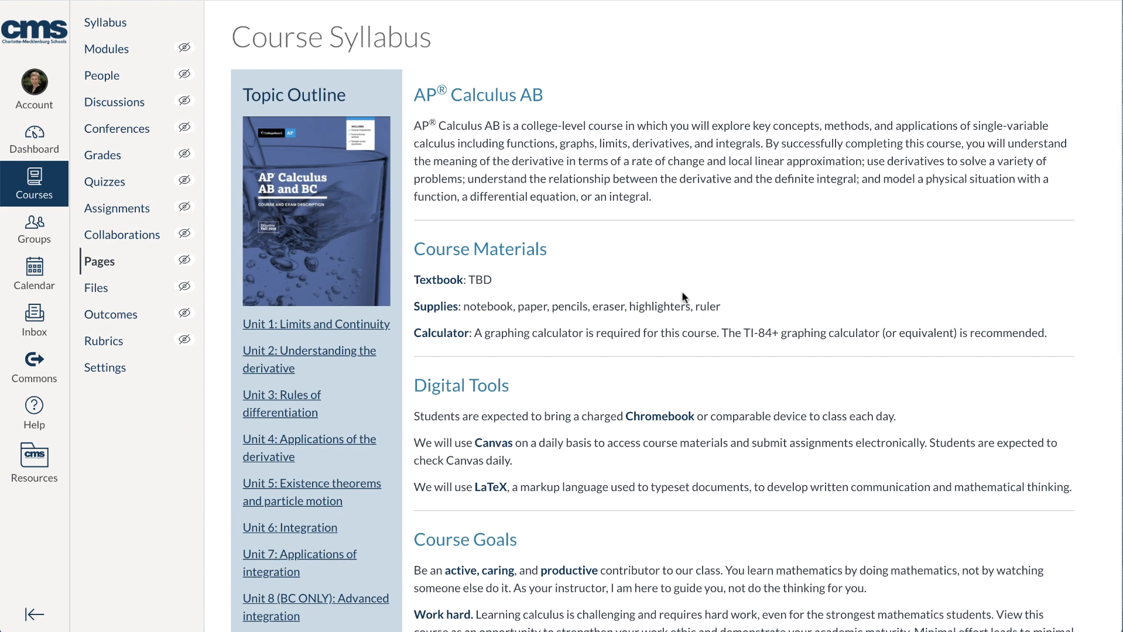
scroll(681, 291, down, 3)
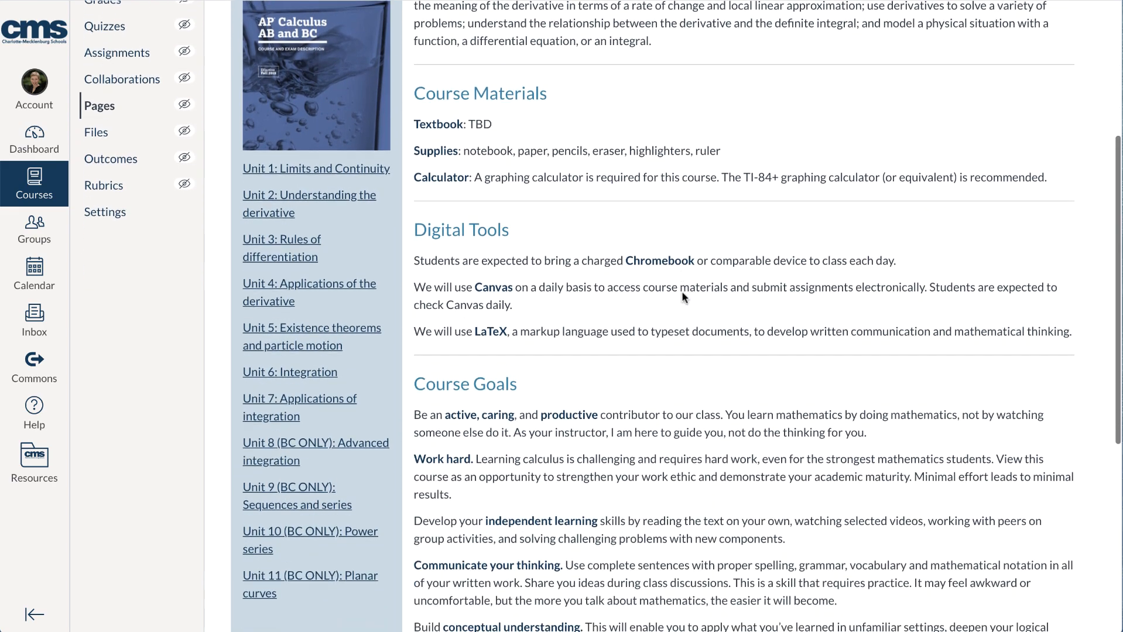
scroll(682, 291, up, 4)
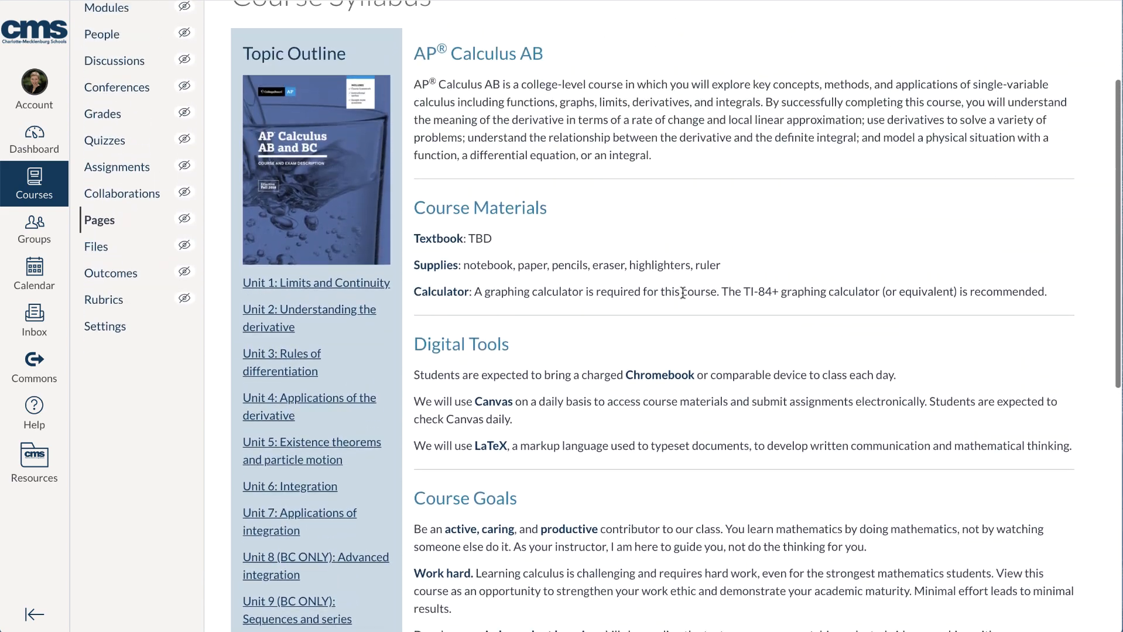
Open the Unit 2 Overview from the syllabus topic outline and review its lesson links.
click(553, 319)
click(299, 333)
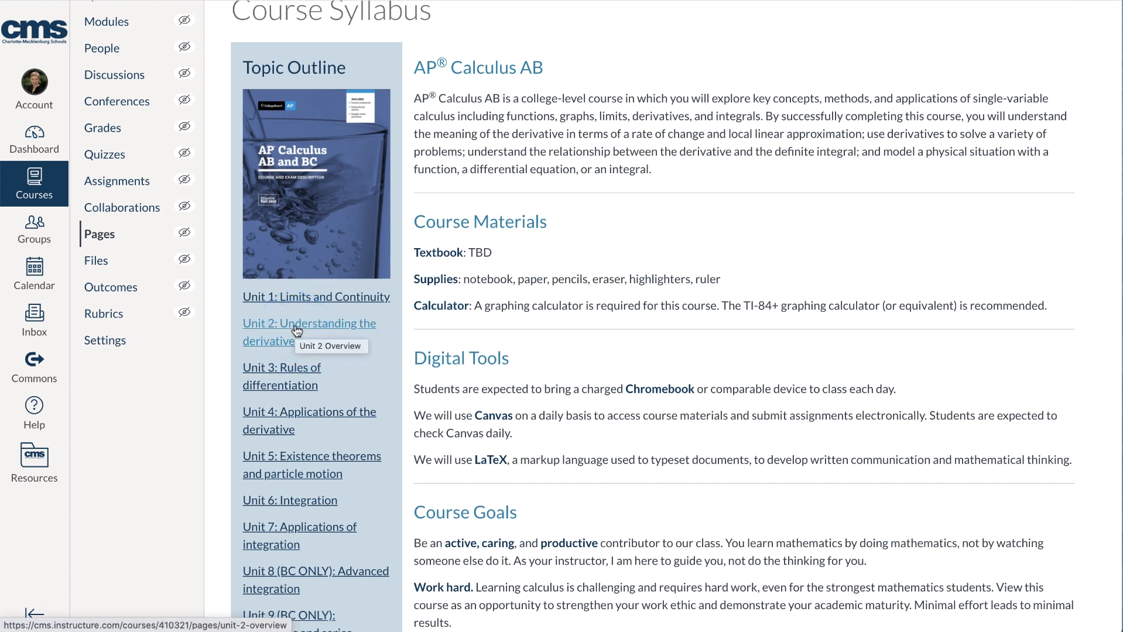
click(297, 331)
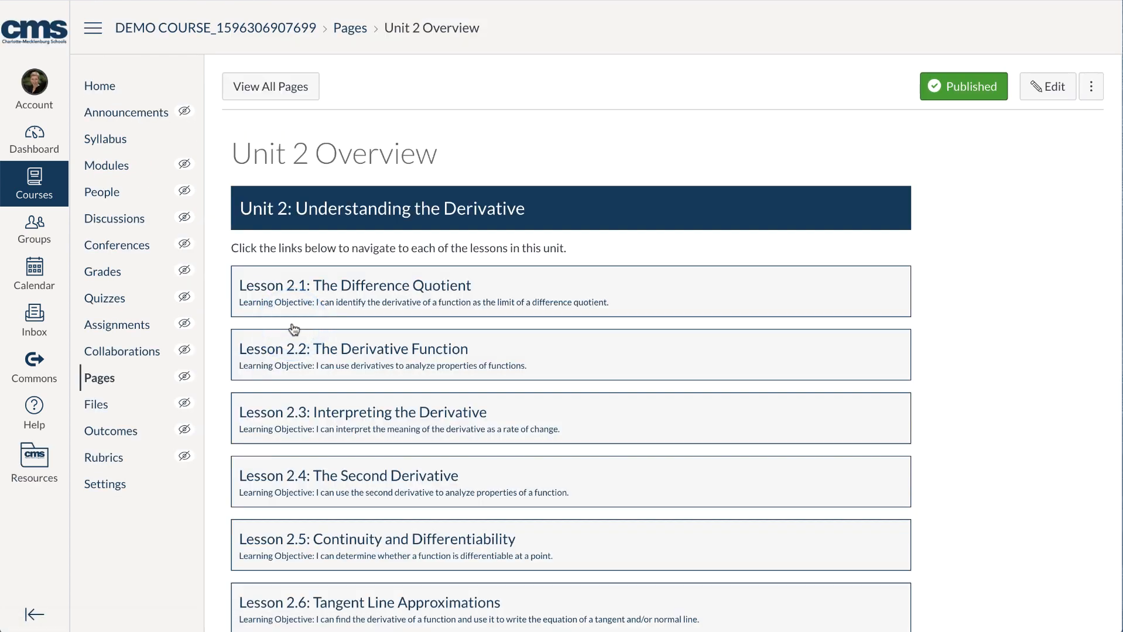
scroll(694, 284, down, 2)
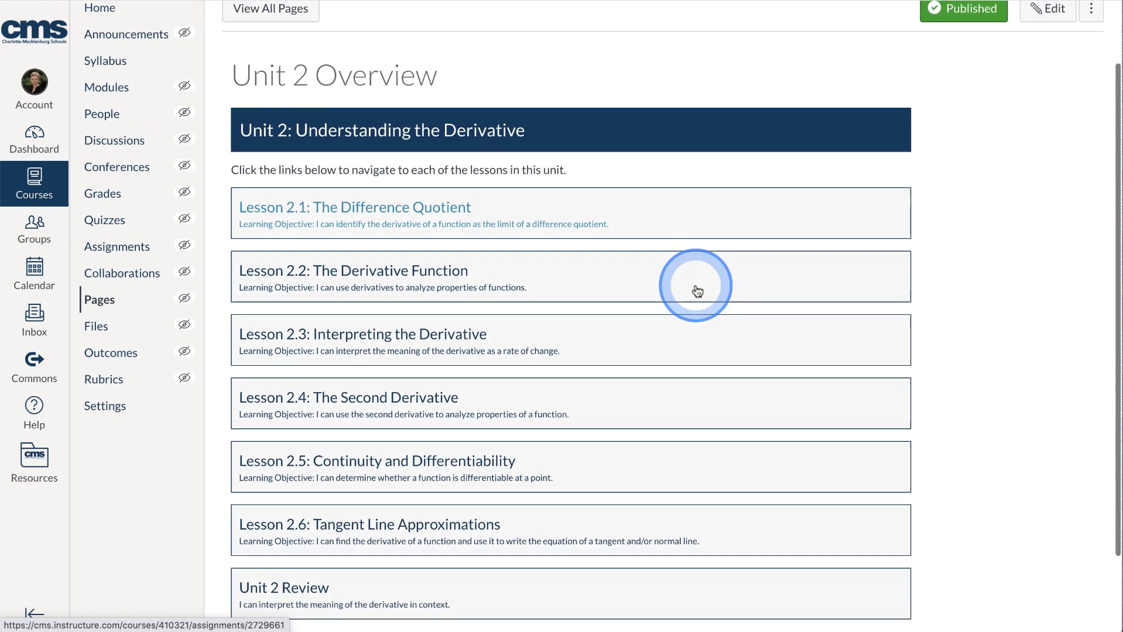
scroll(697, 291, down, 1)
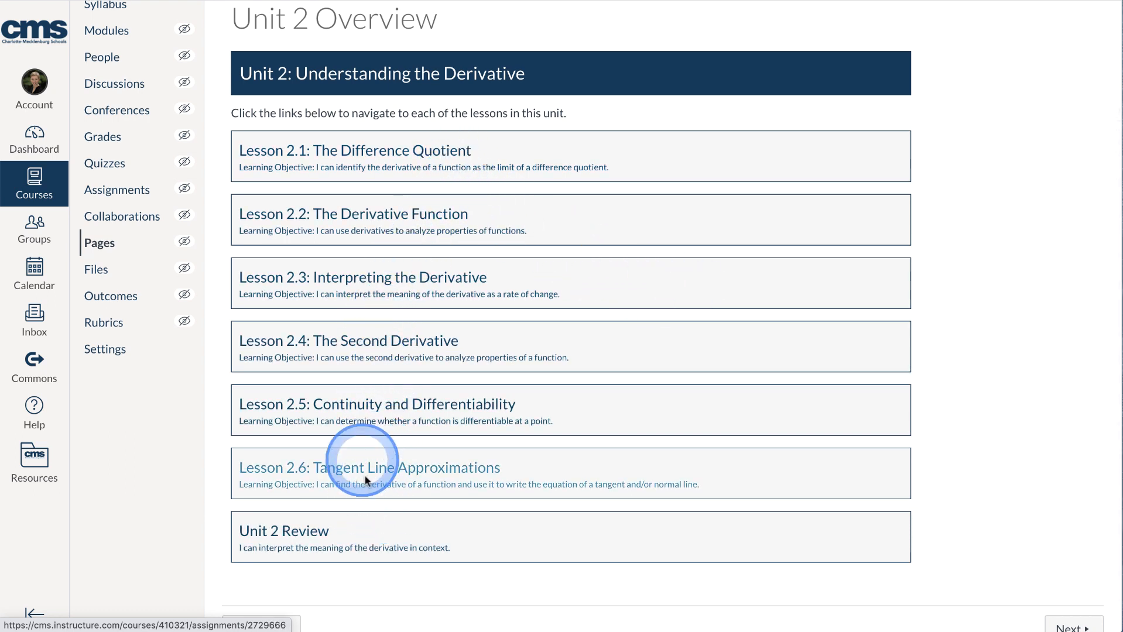
Open Lesson 2.4: The Second Derivative from the Unit 2 Overview, view its agenda and assignment, and go back to the course home page.
click(332, 357)
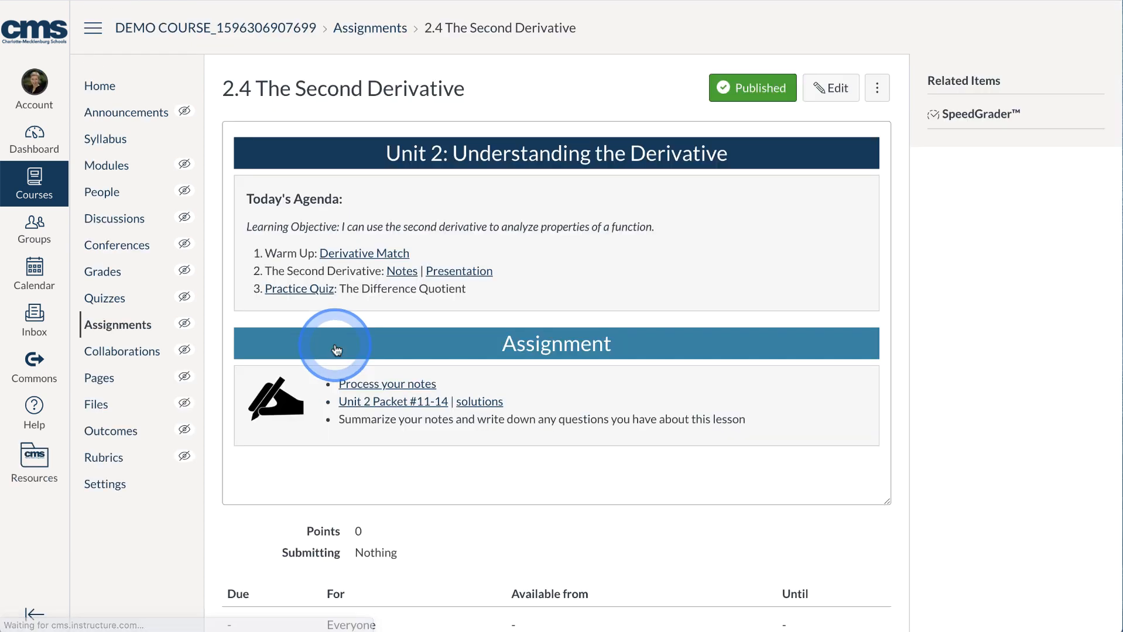
scroll(337, 351, left, 5)
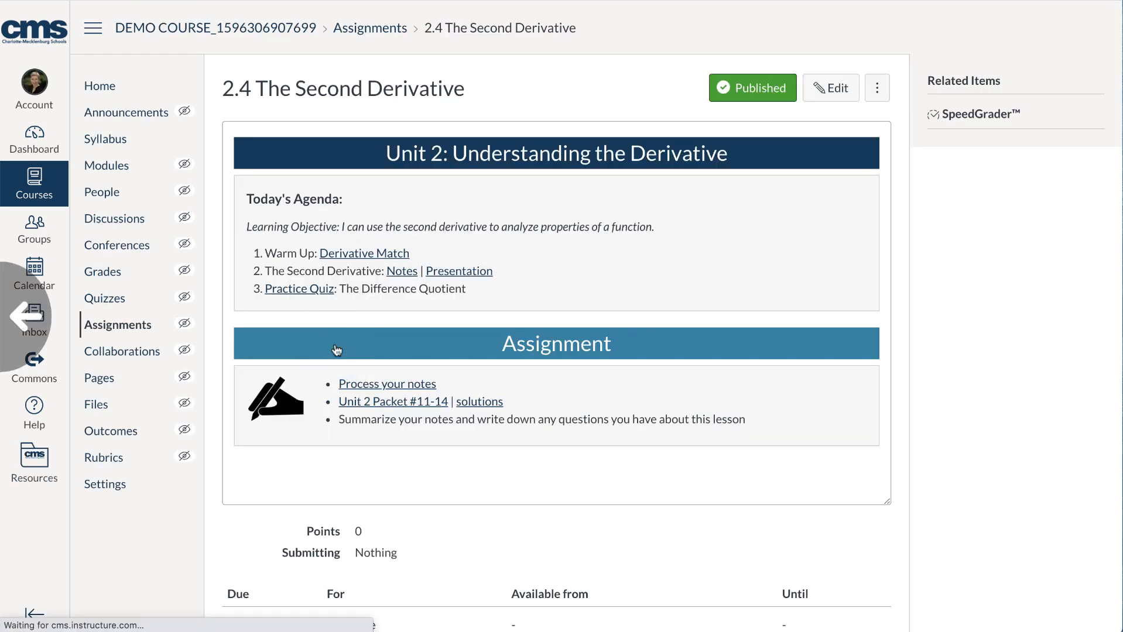
scroll(337, 350, left, 5)
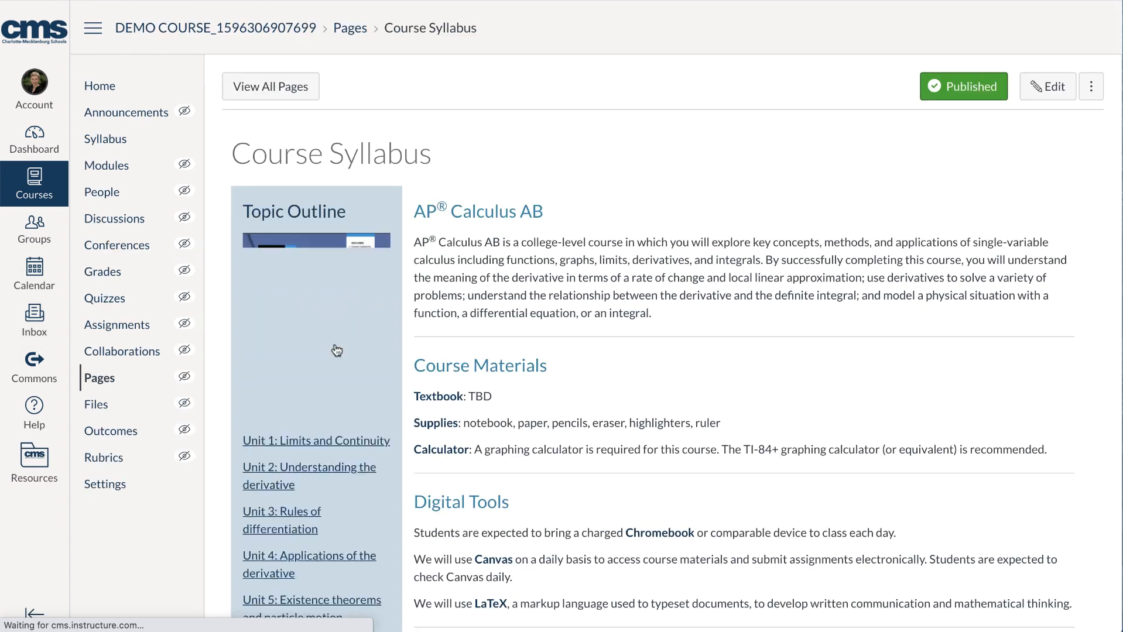
scroll(337, 350, left, 5)
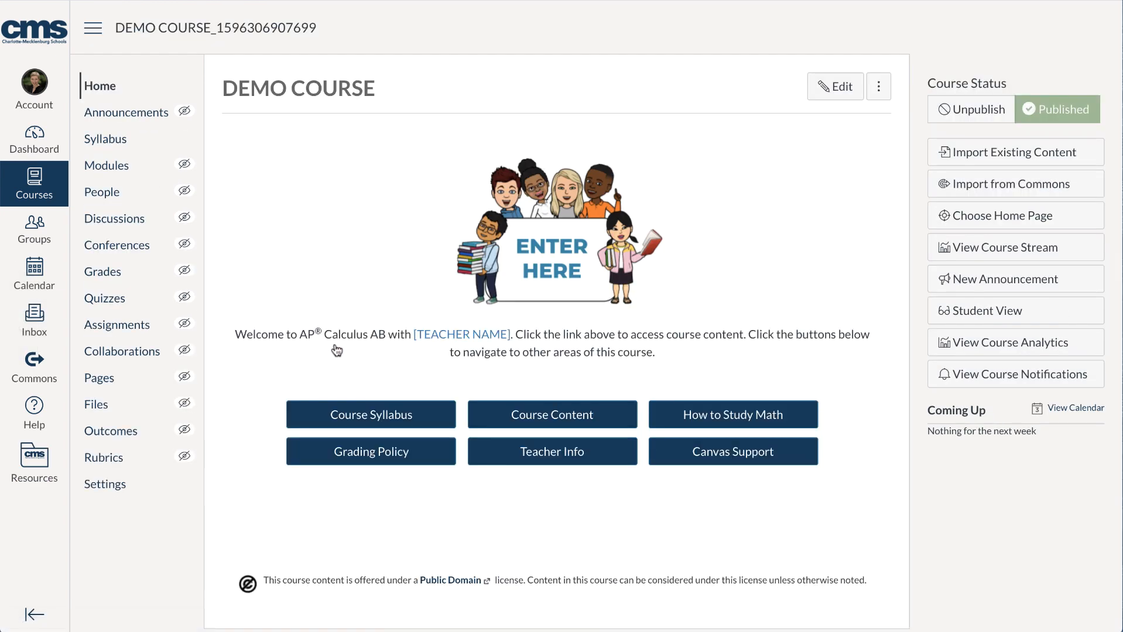
Open the Course Content page from the course home page and review its list of calculus units.
click(379, 413)
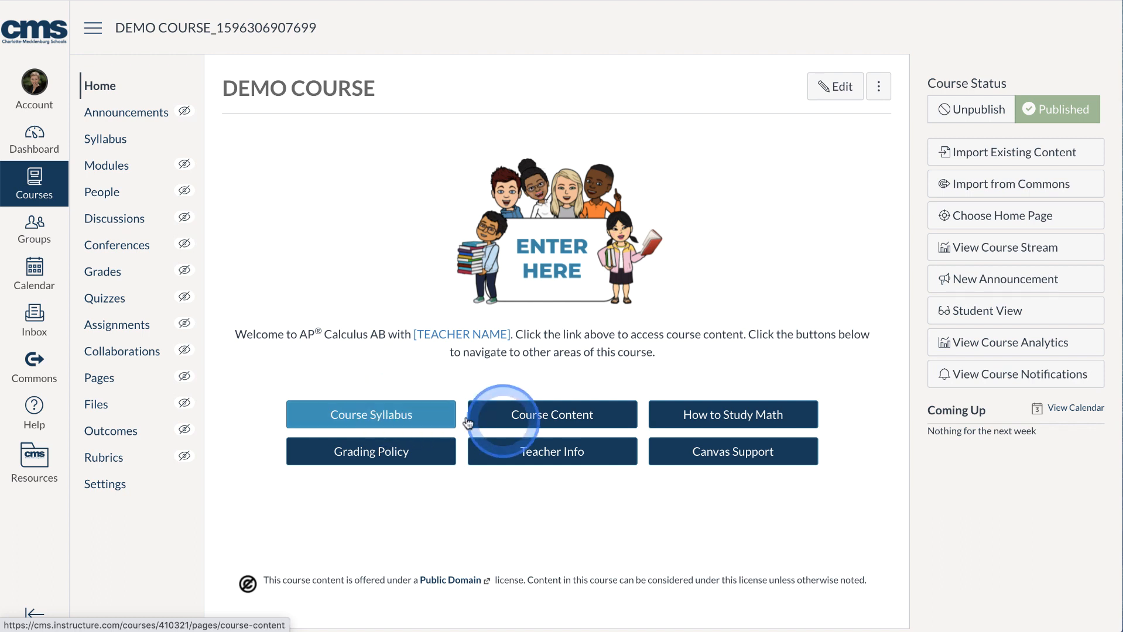
click(554, 417)
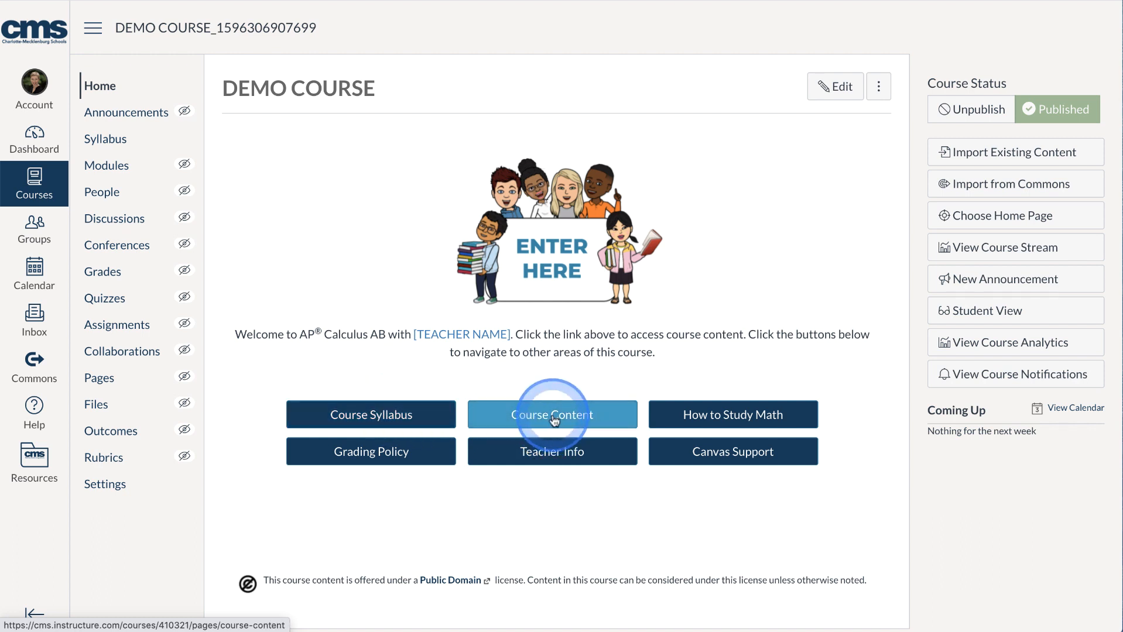
click(550, 236)
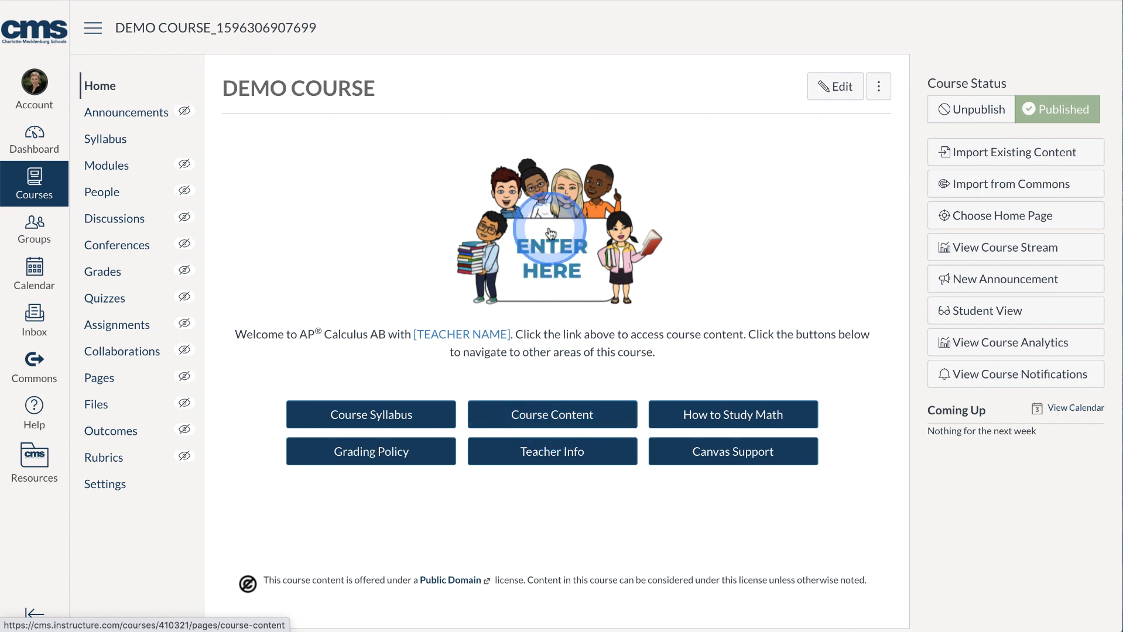
click(550, 415)
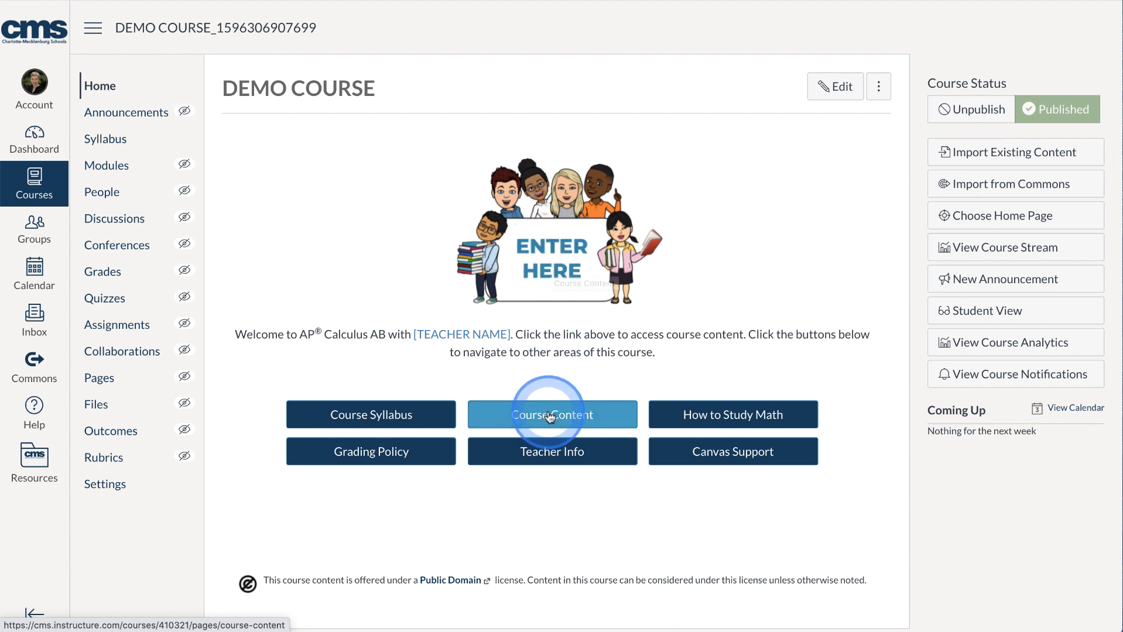
scroll(550, 417, down, 5)
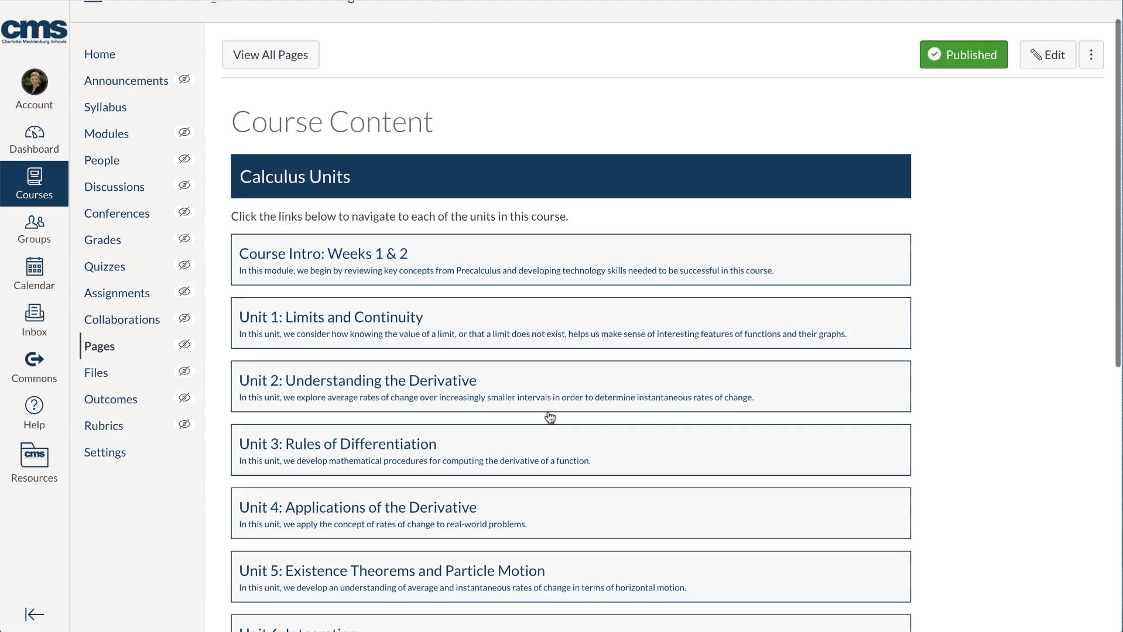
scroll(550, 417, down, 3)
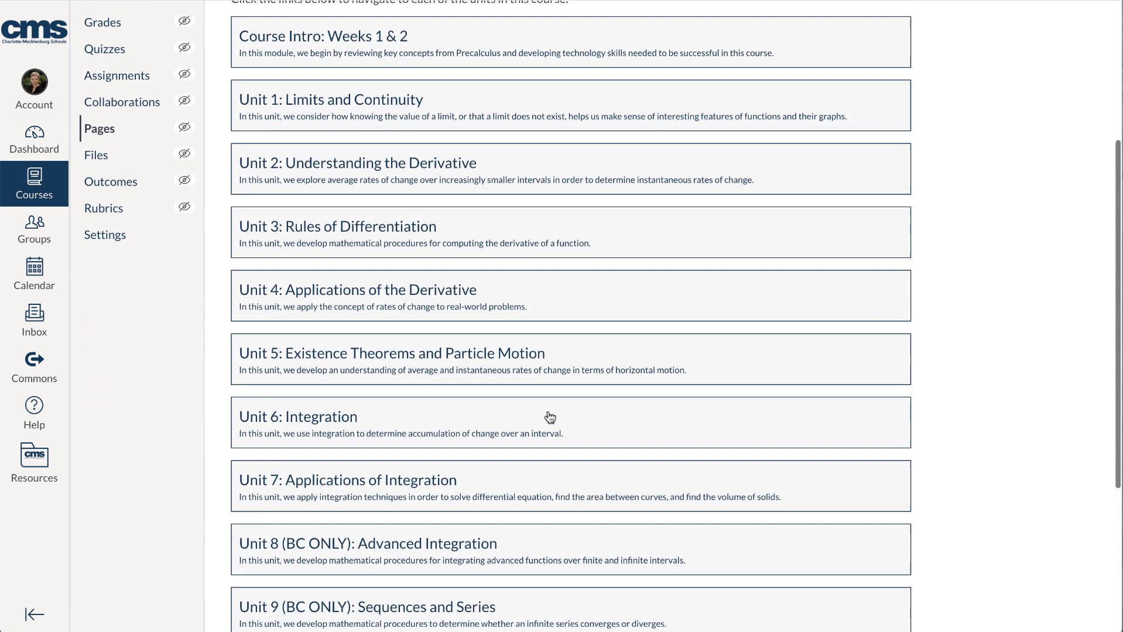
scroll(550, 417, up, 3)
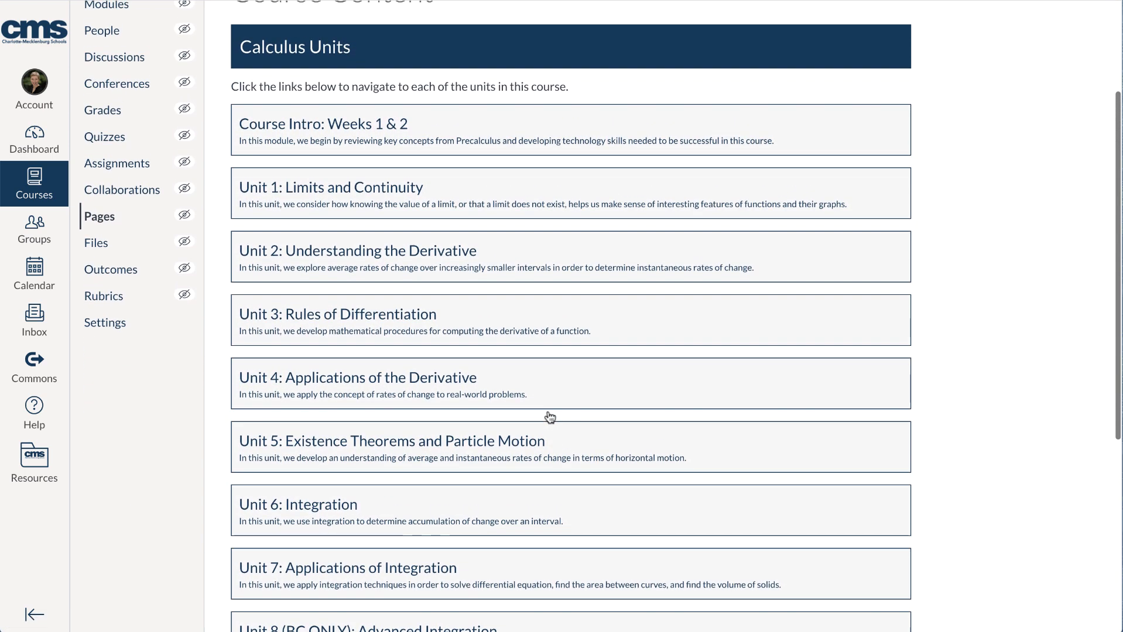
Open Unit 2: Understanding the Derivative from Course Content, review its lesson links, and return to the course home page.
click(350, 253)
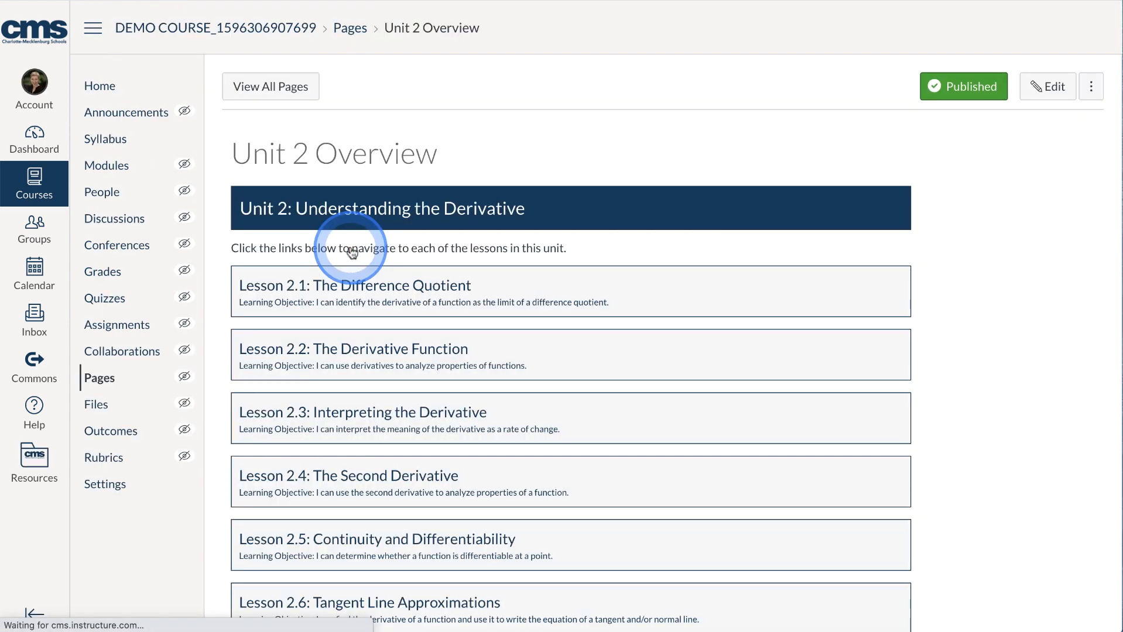
scroll(685, 386, down, 2)
scroll(685, 386, down, 2)
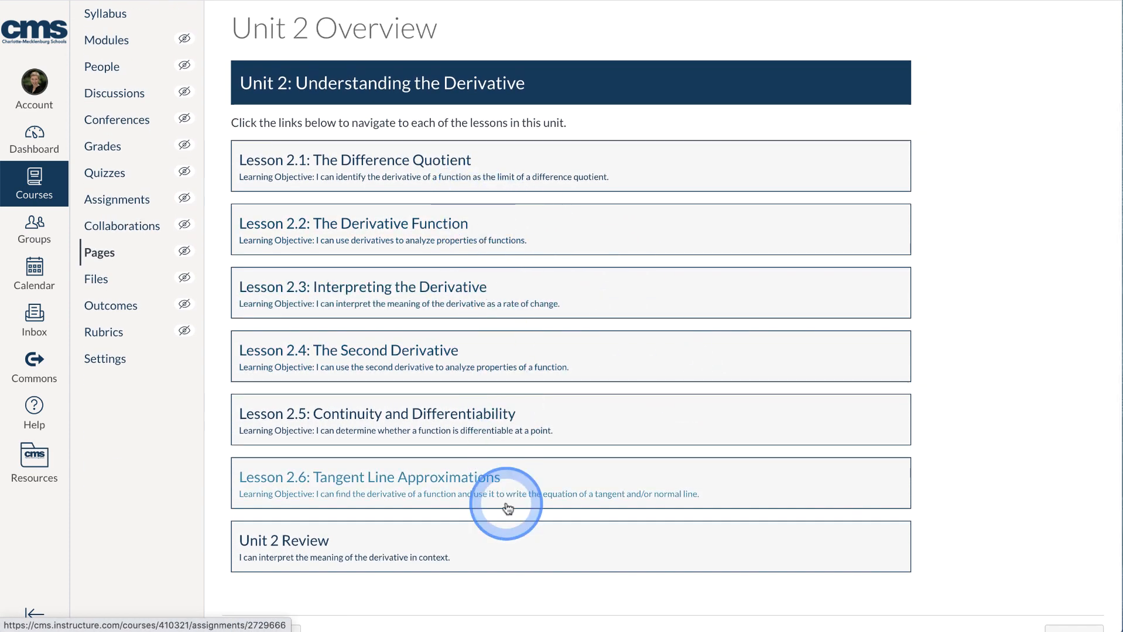
scroll(546, 241, up, 3)
click(94, 87)
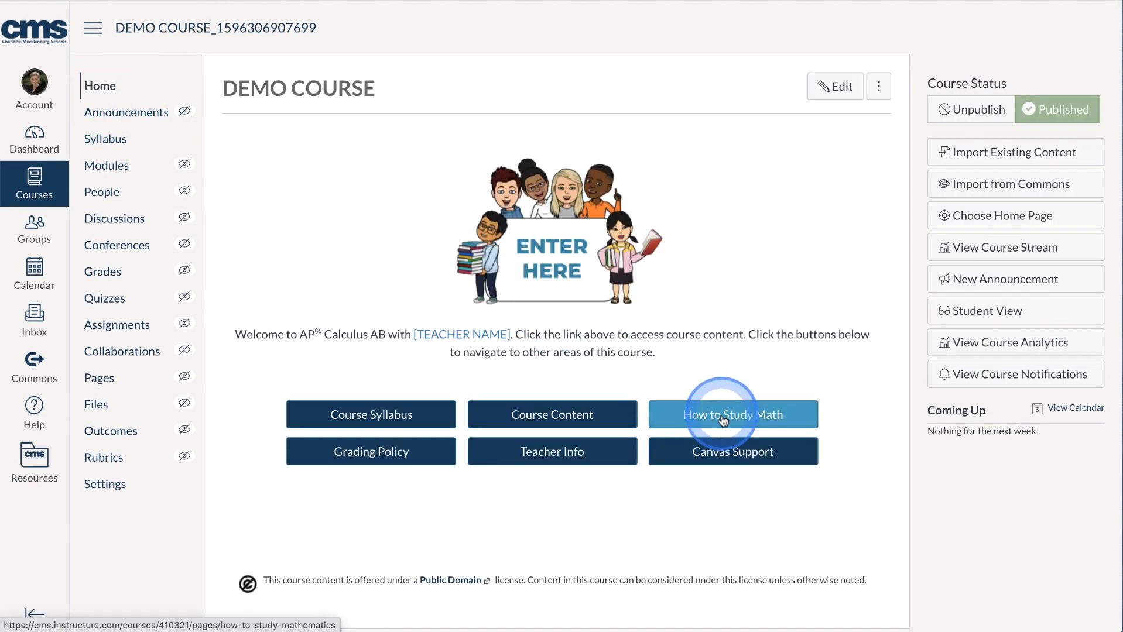
View the How to Study Math page, continue to Cognitive Learning Styles, and return to the course home page.
click(723, 417)
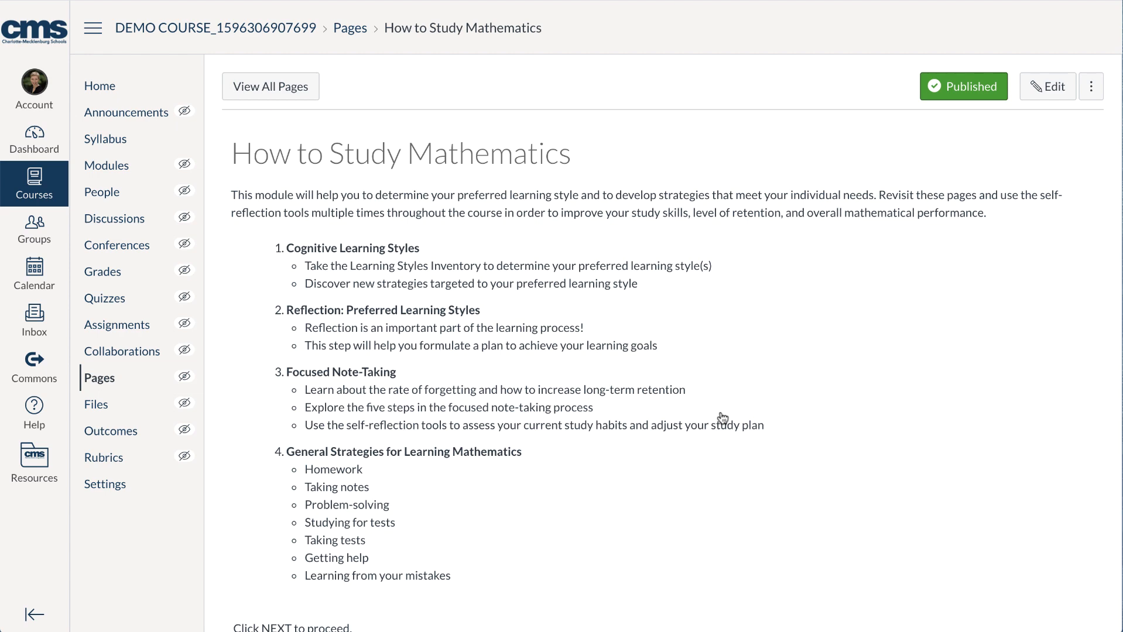
scroll(723, 418, down, 3)
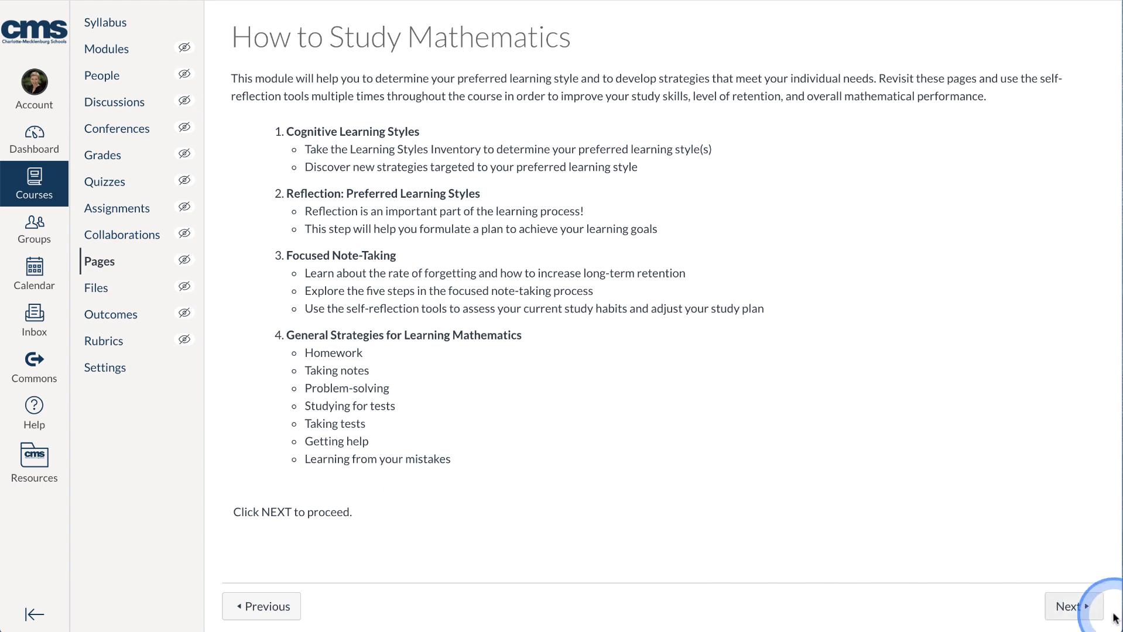
click(1064, 609)
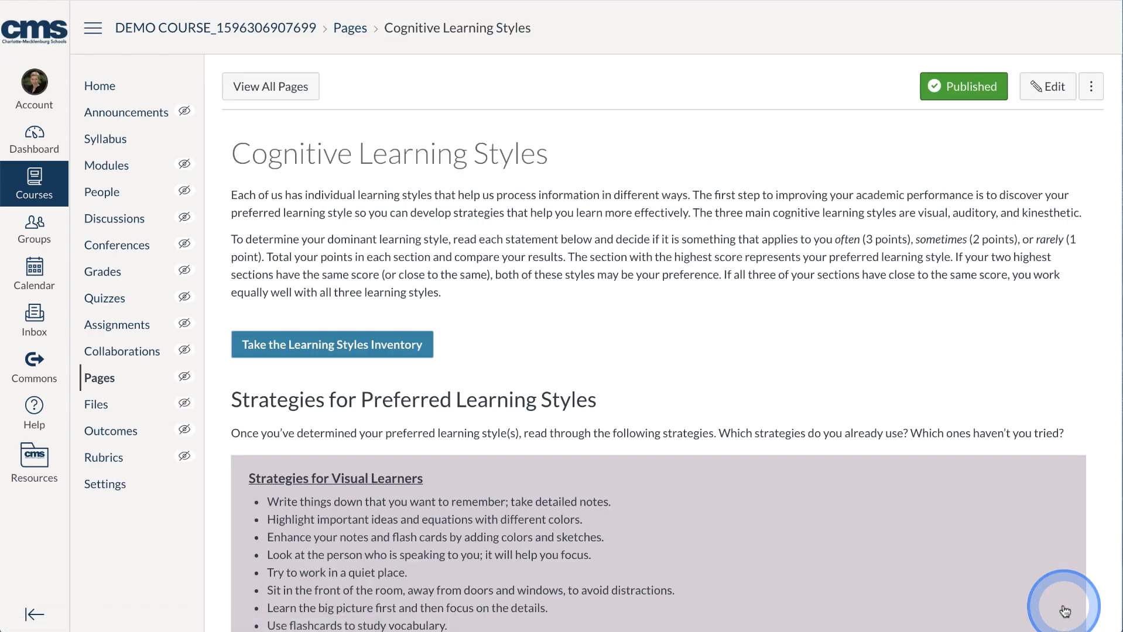
click(101, 88)
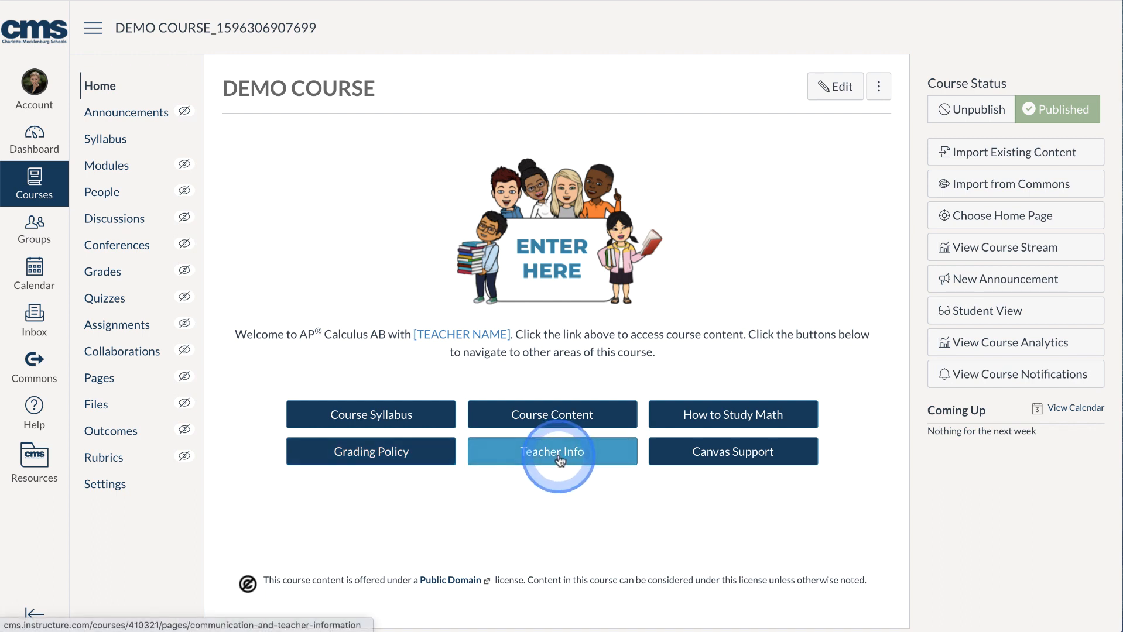
View the Grading Policy and Teacher Info pages from the course home page, returning home after each.
click(368, 456)
click(396, 431)
click(408, 185)
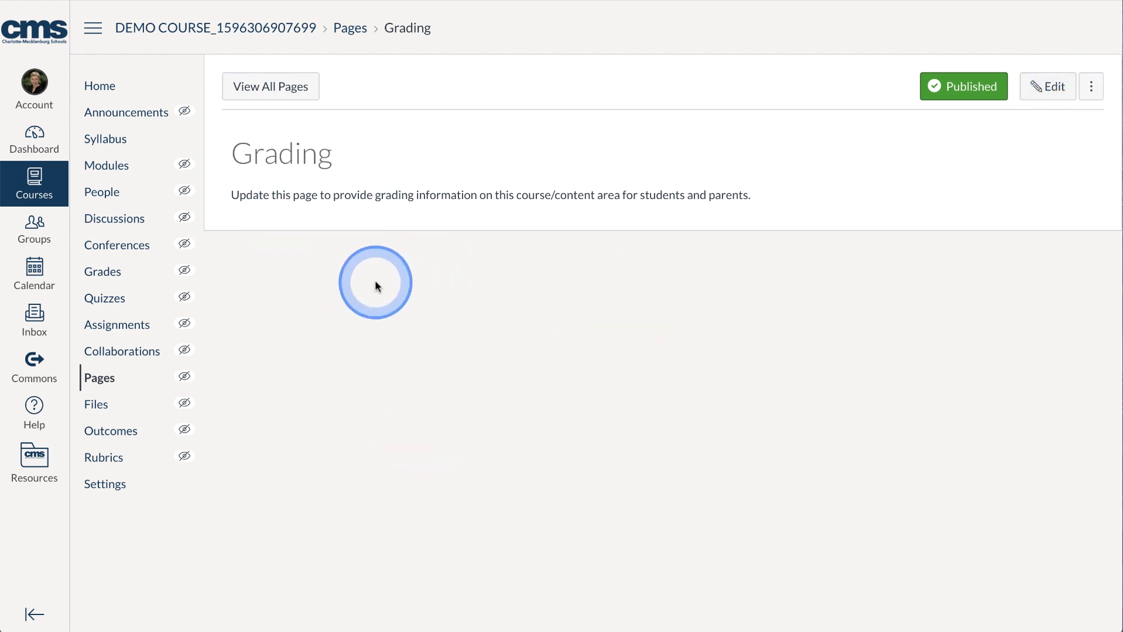
click(100, 89)
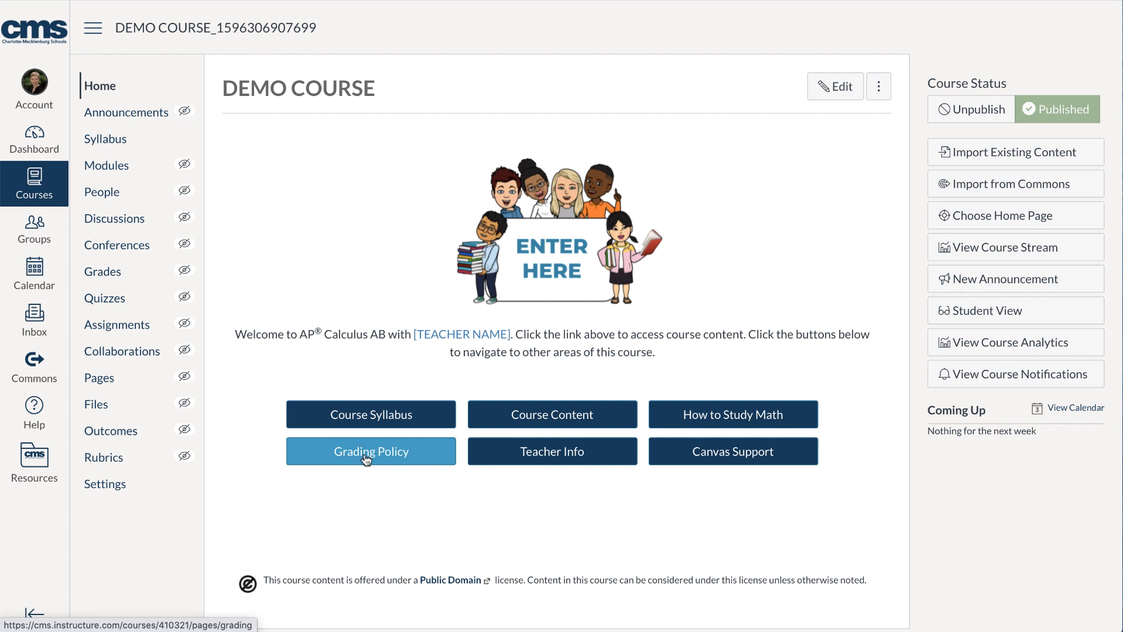
click(504, 457)
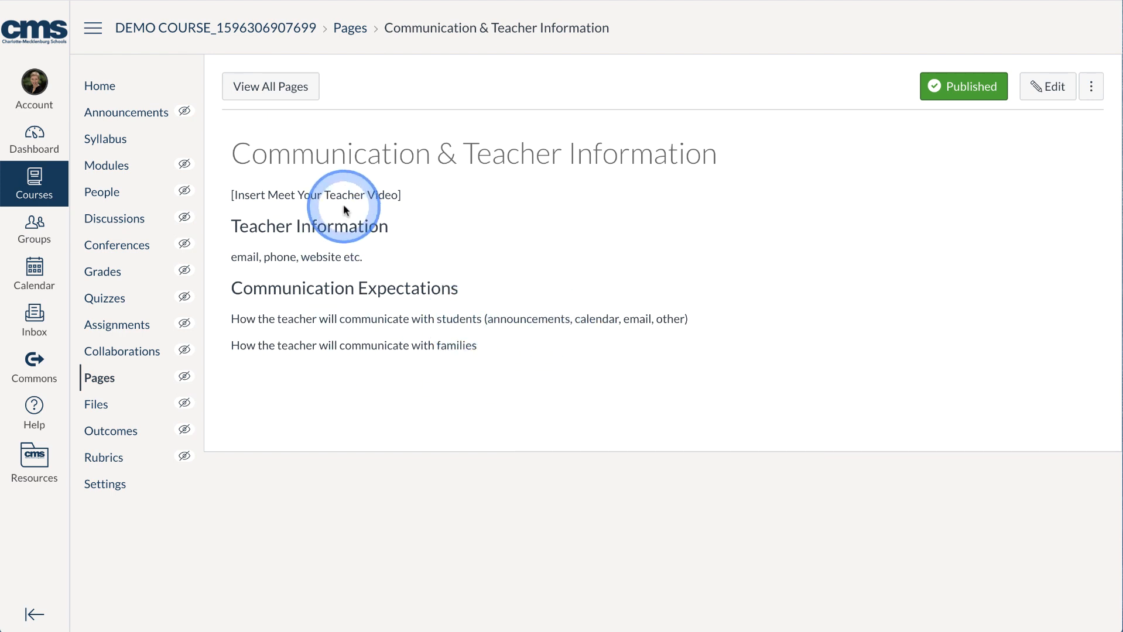
click(111, 85)
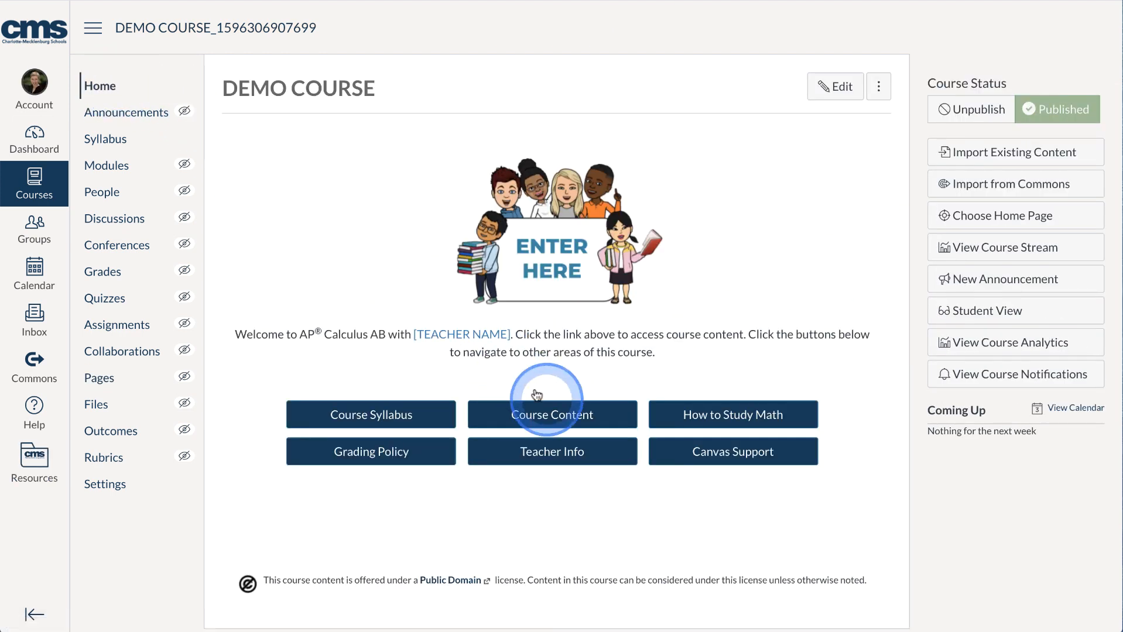
Open the Canvas Support page, review its Student Resource for Canvas Support and Navigation link, and return to the course home page.
click(697, 454)
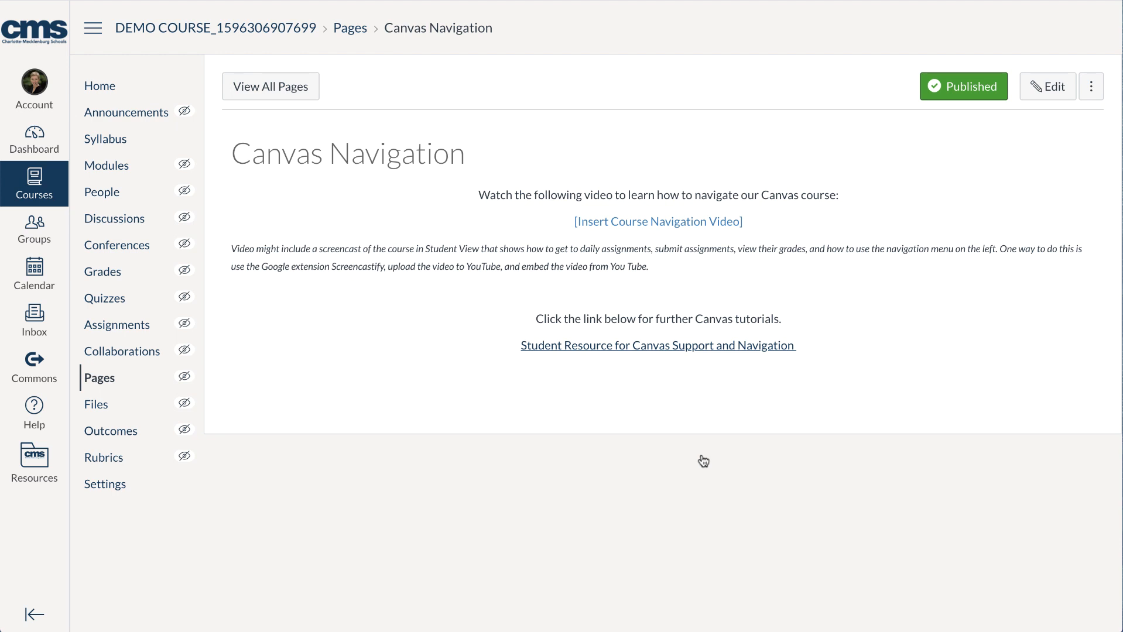
click(633, 384)
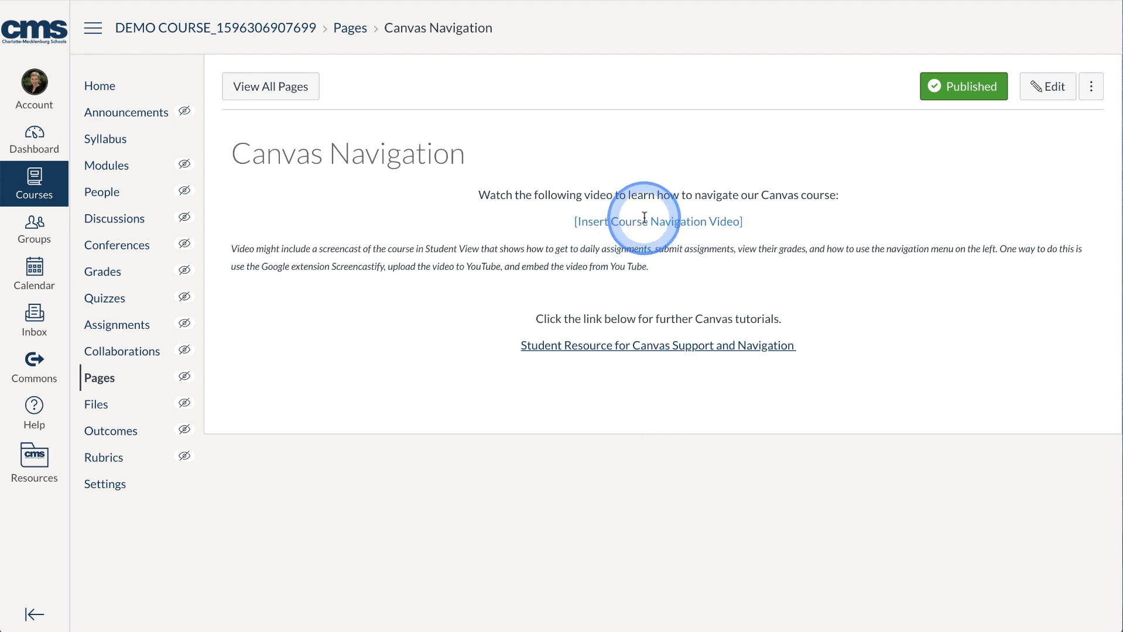
click(622, 351)
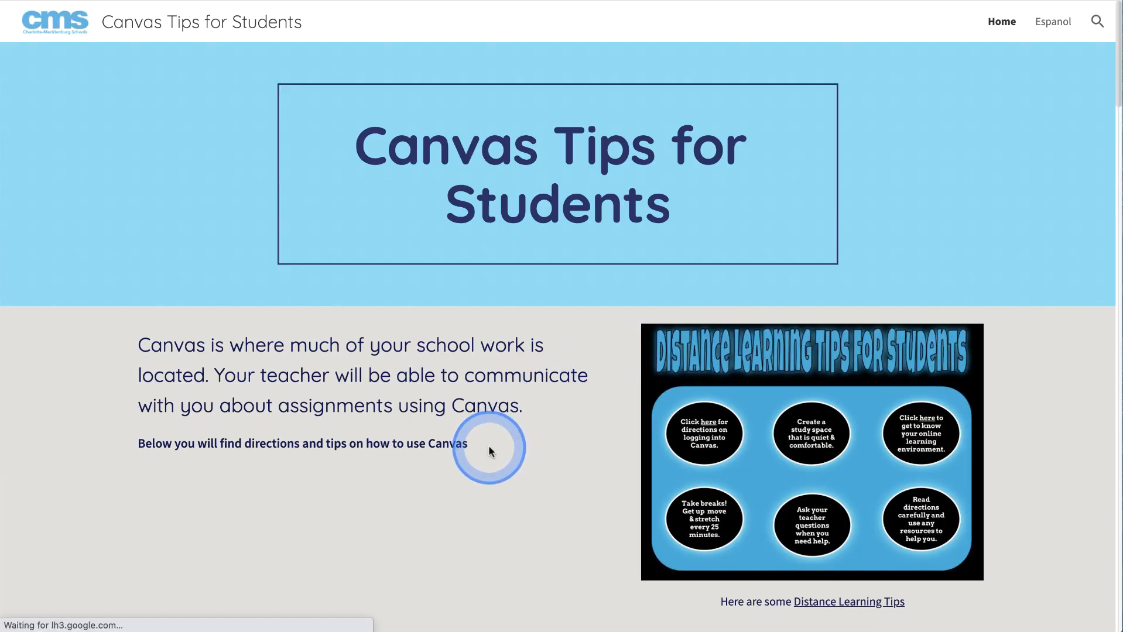
scroll(488, 446, down, 10)
scroll(491, 452, down, 10)
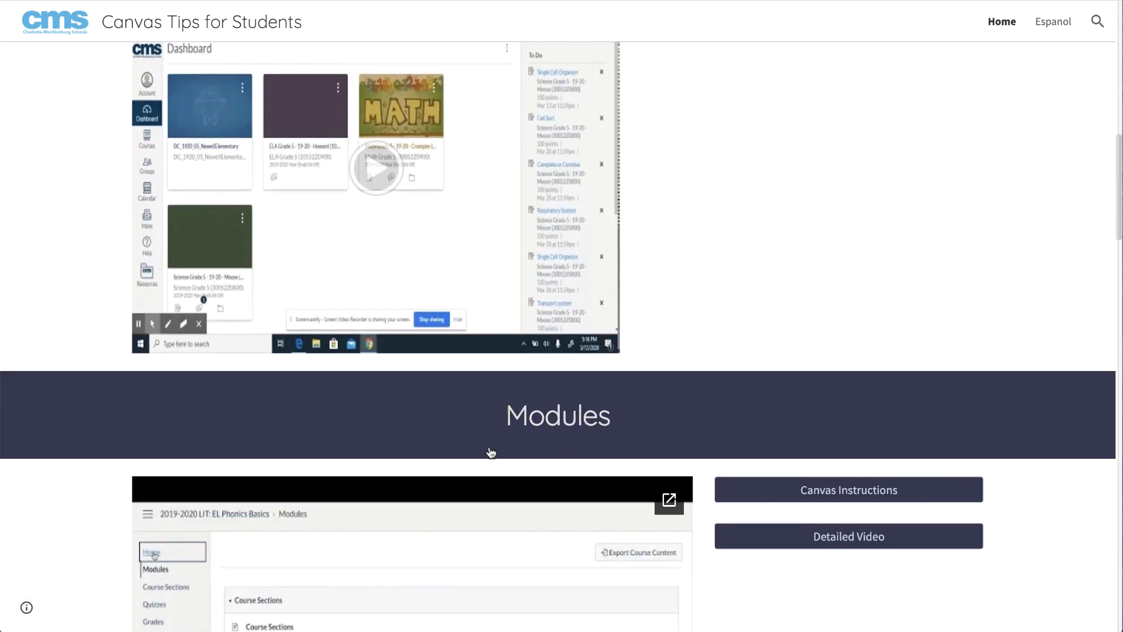
scroll(490, 452, down, 10)
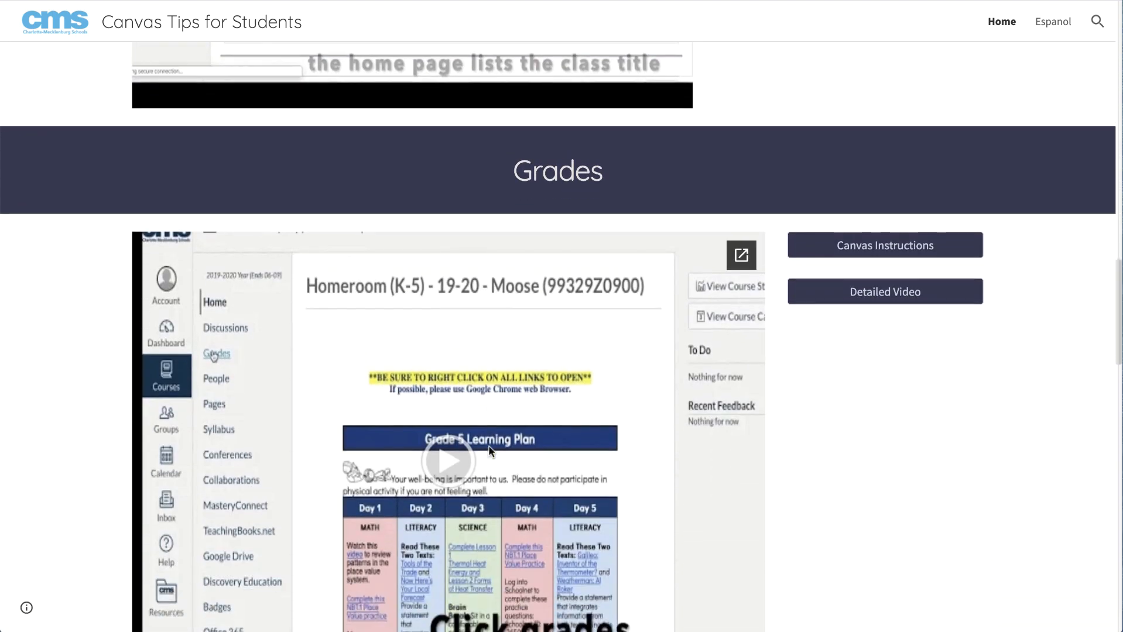
scroll(490, 452, down, 2)
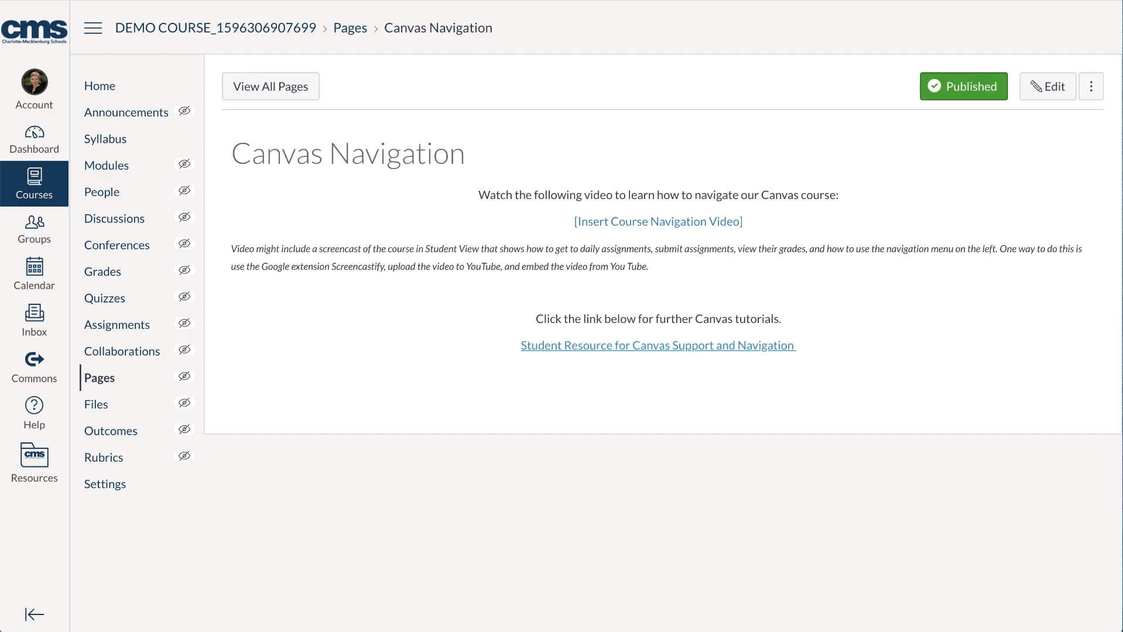
click(95, 87)
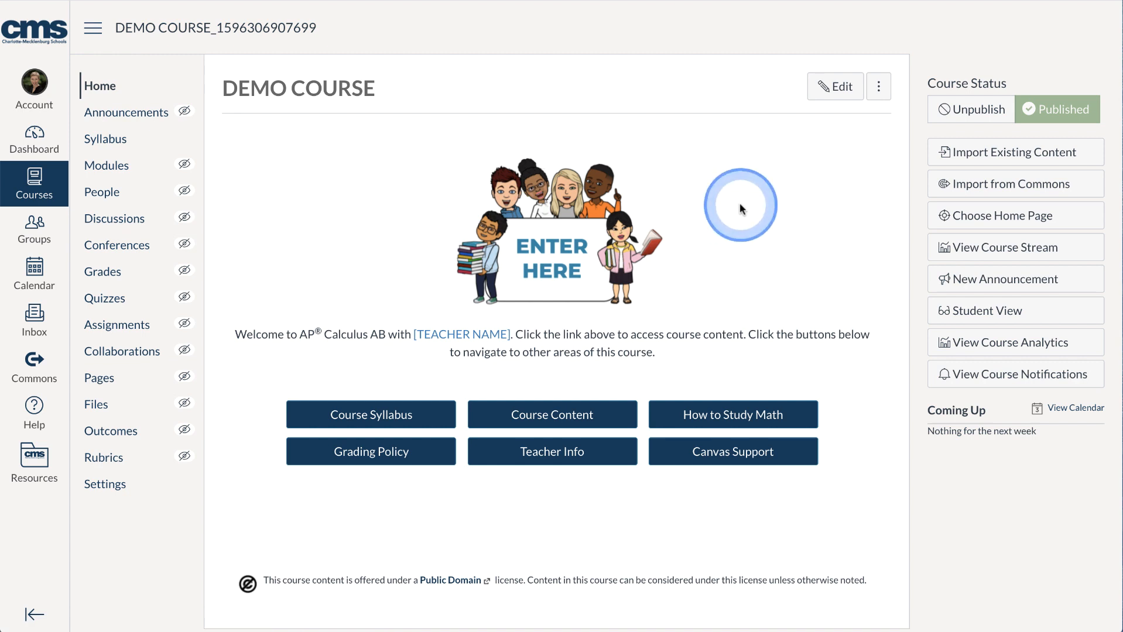
Open the course home page for editing, enlarge the editor to fit all its content, and place the cursor after the welcome text.
click(827, 93)
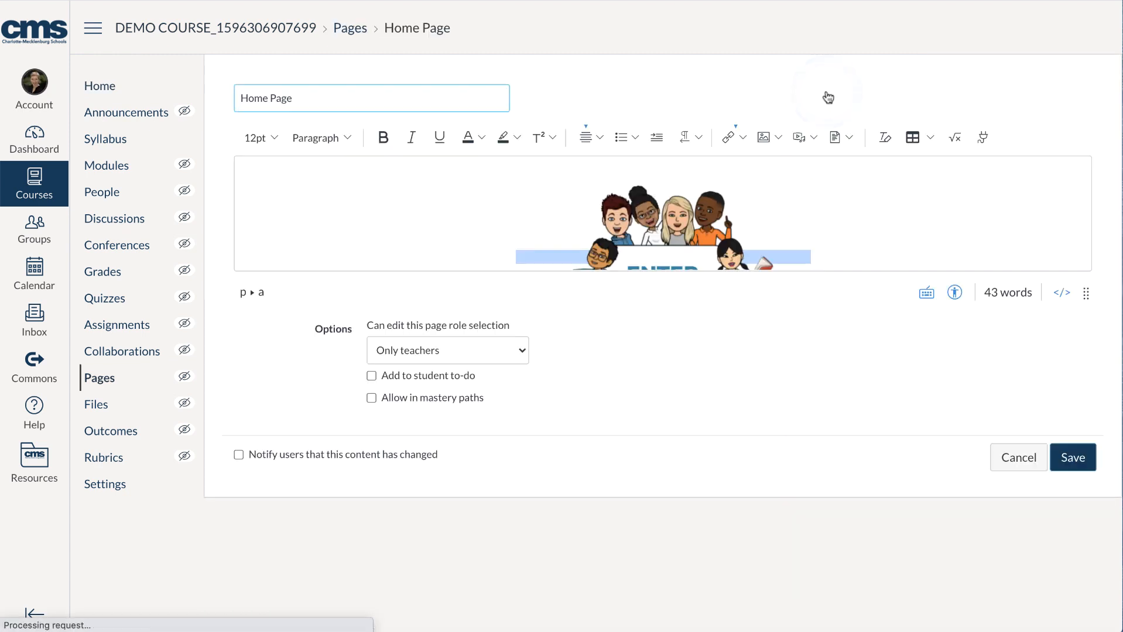
click(986, 259)
scroll(548, 219, down, 2)
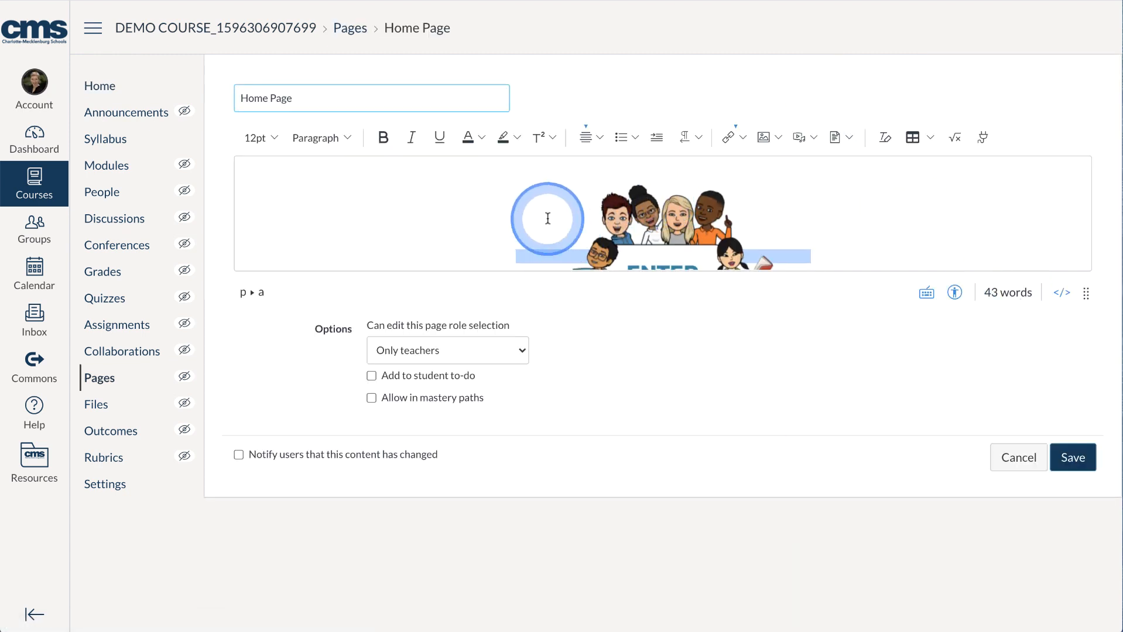
scroll(548, 219, down, 5)
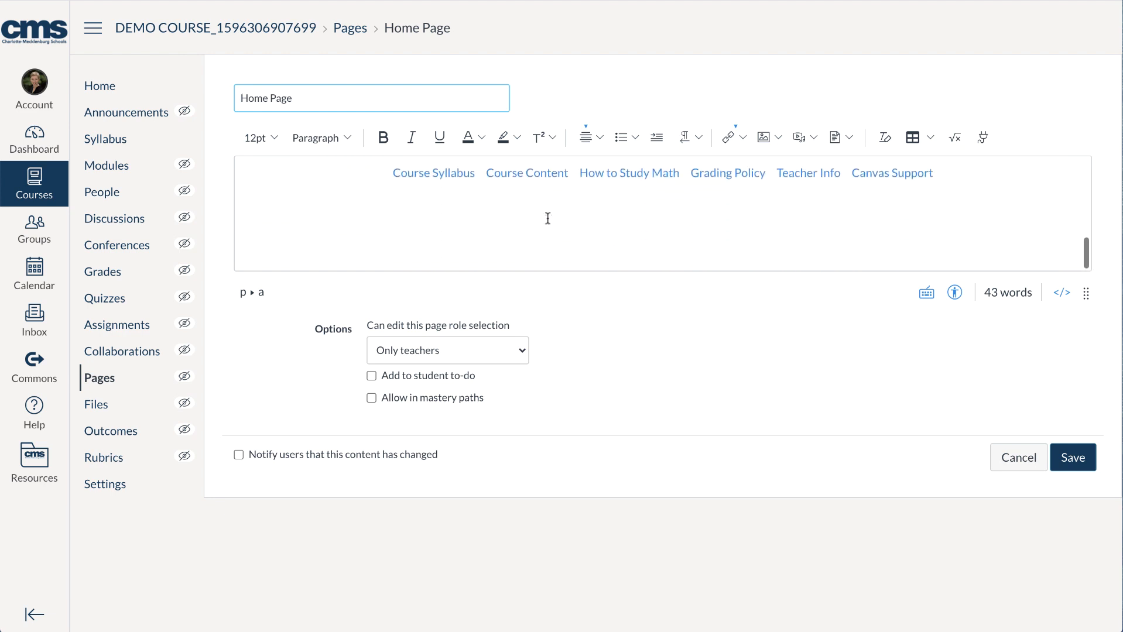
scroll(547, 218, up, 4)
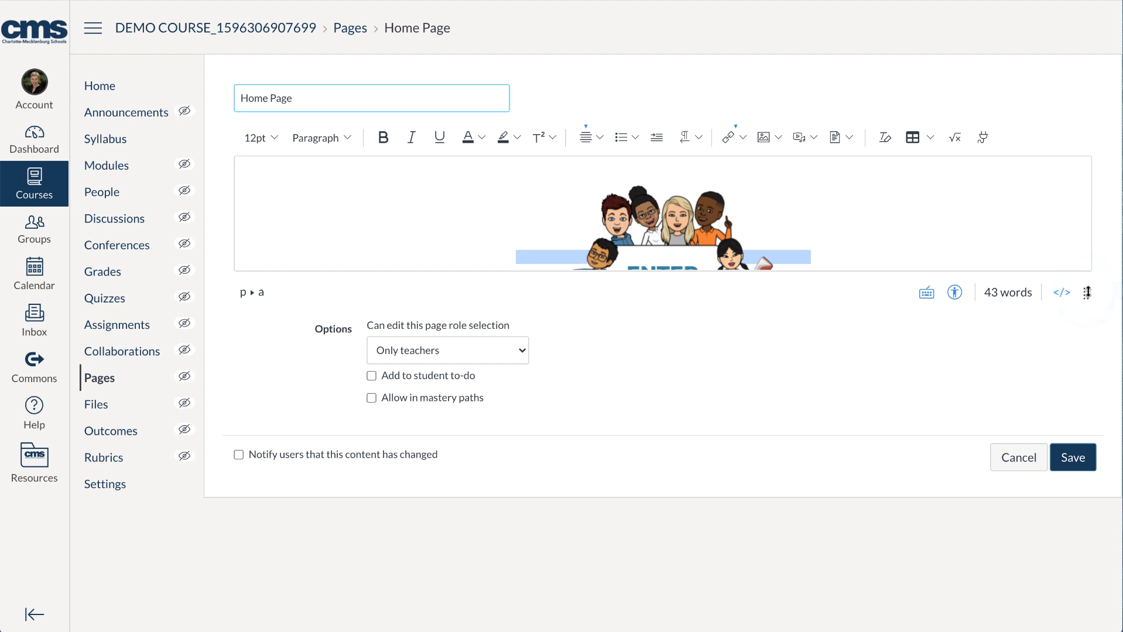
drag(1087, 292, 1074, 602)
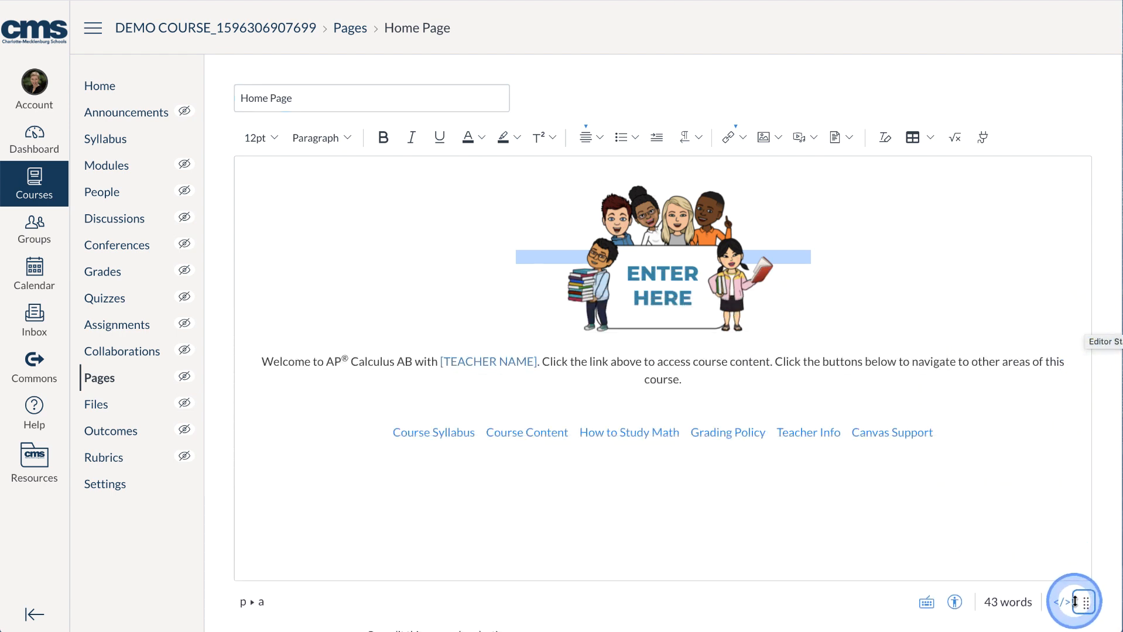
click(826, 376)
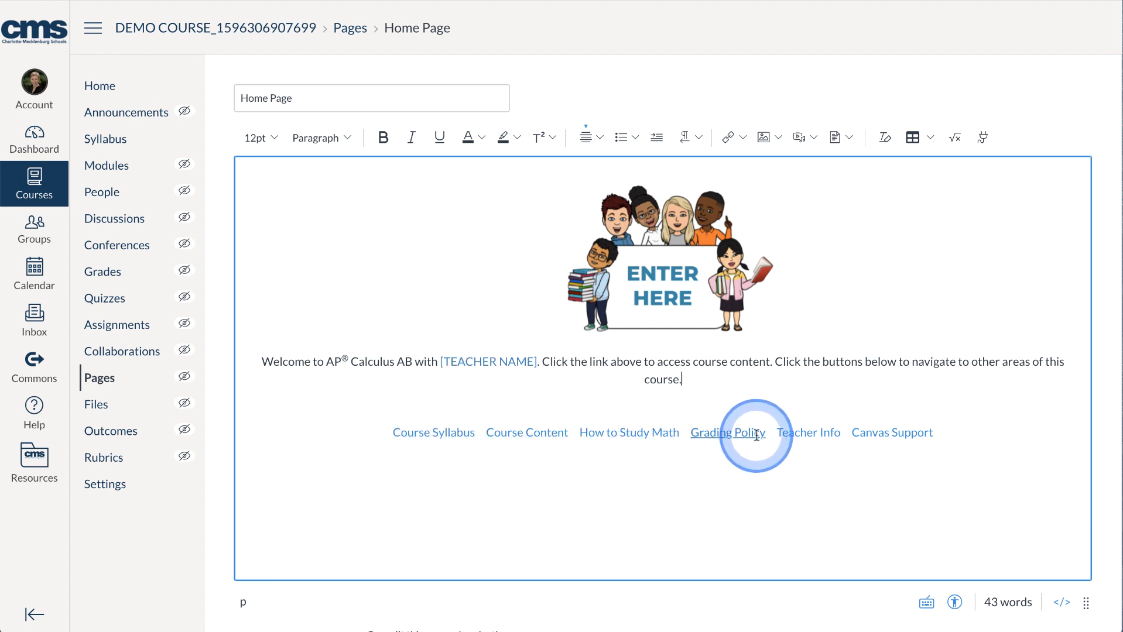
Save the home page and leave its editor.
scroll(847, 428, down, 3)
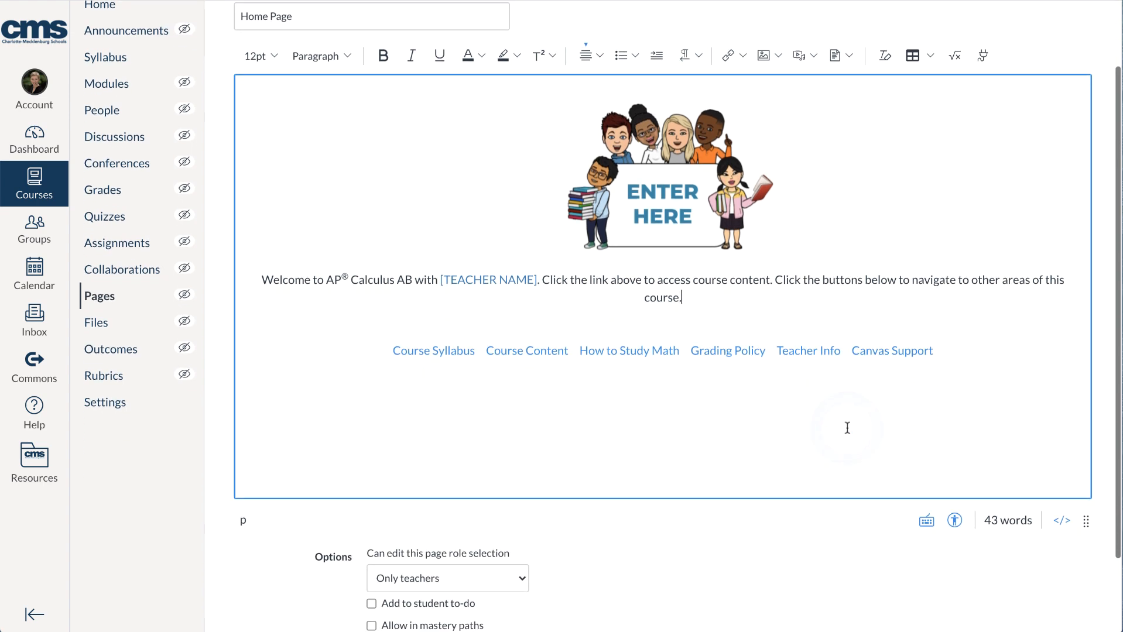
click(1073, 593)
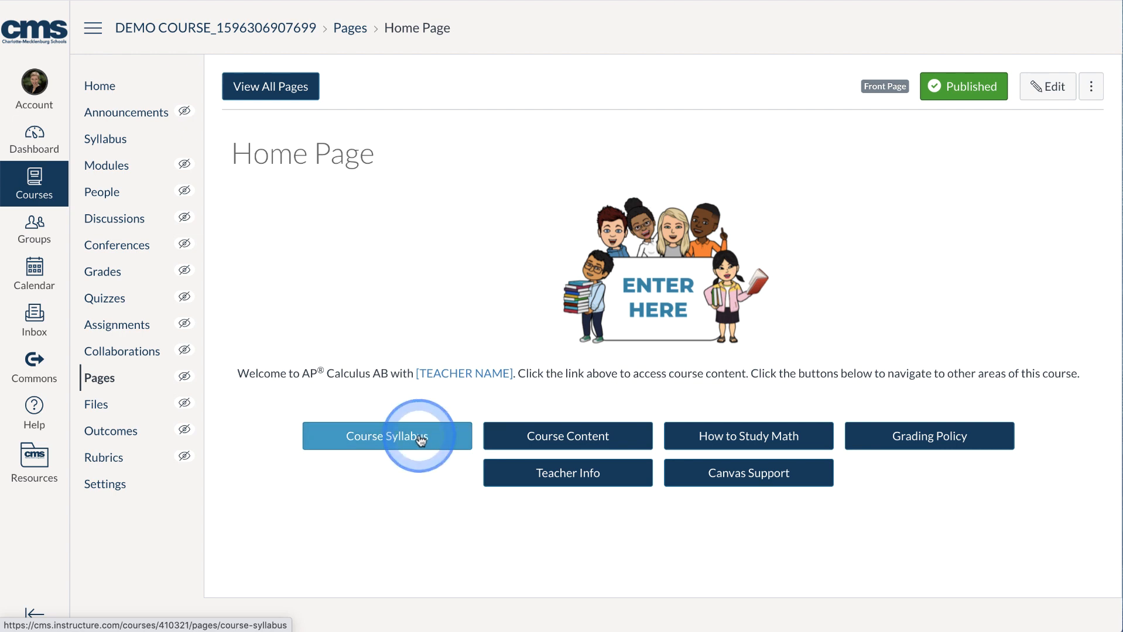
Reopen the home page for editing, enlarge the editor, and replace the [TEACHER NAME] placeholder in the welcome text with the teacher's name.
click(1054, 97)
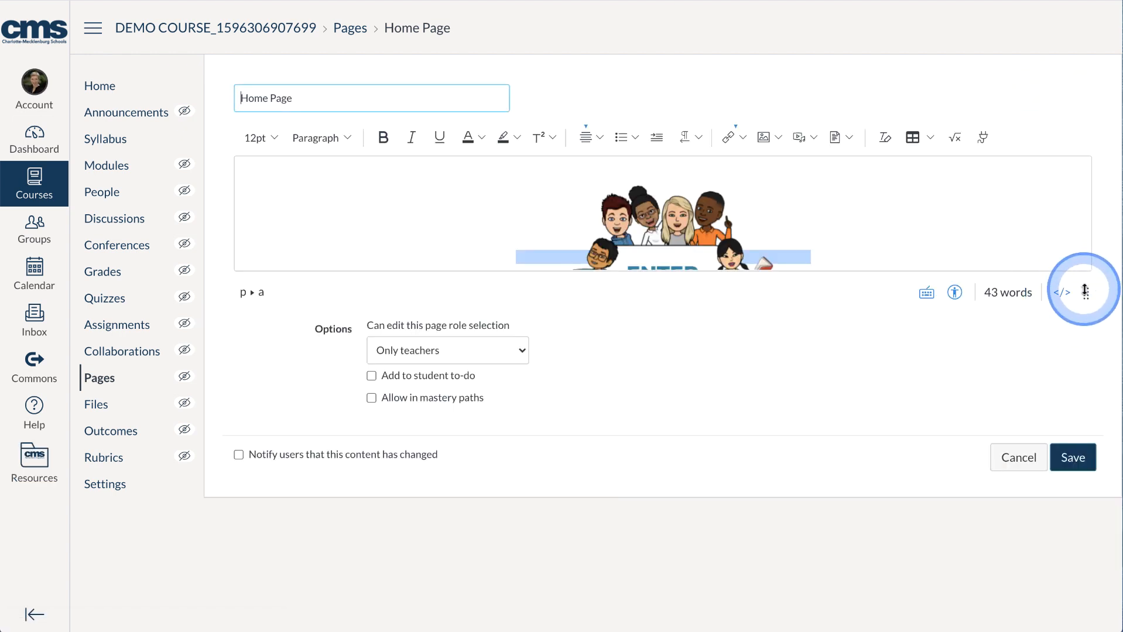
drag(1084, 293, 1061, 551)
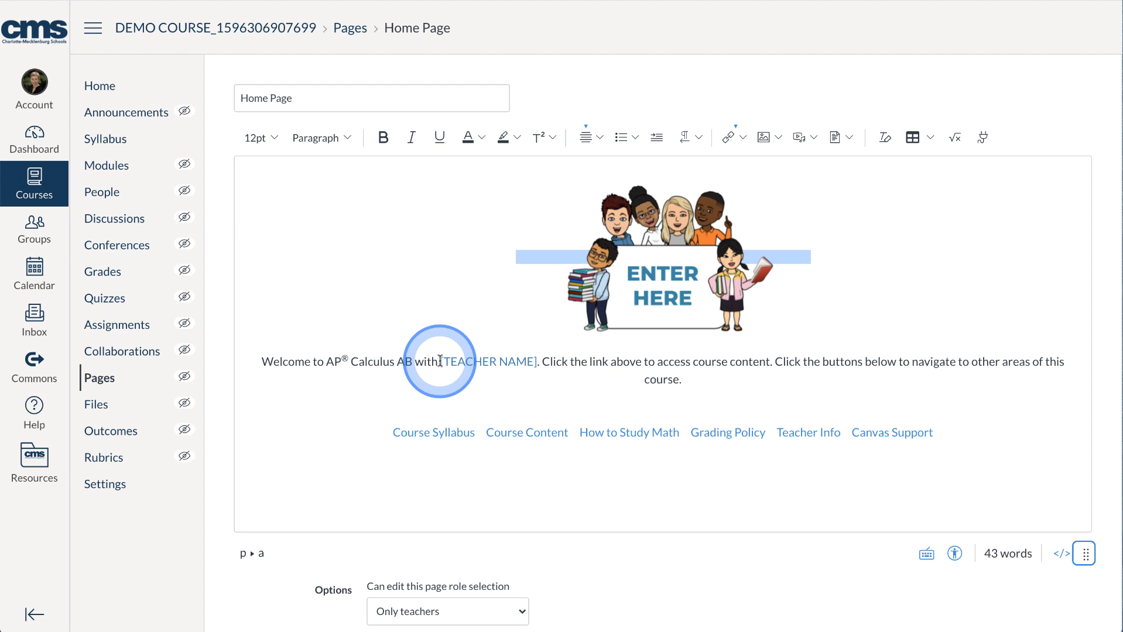
drag(440, 361, 535, 363)
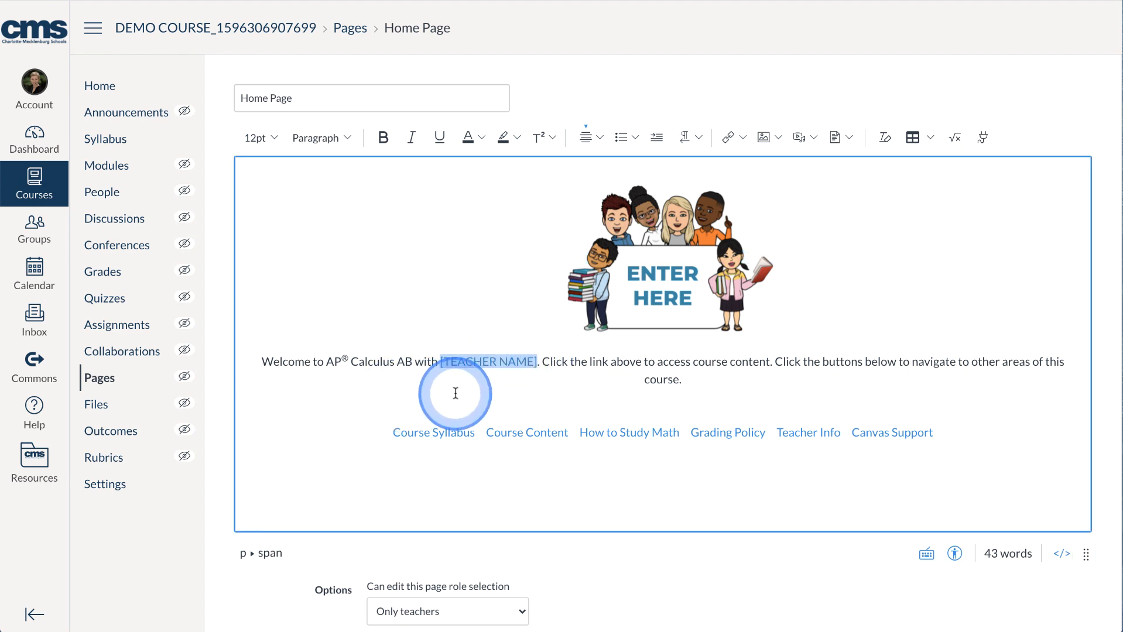
text(Ms. Krummel)
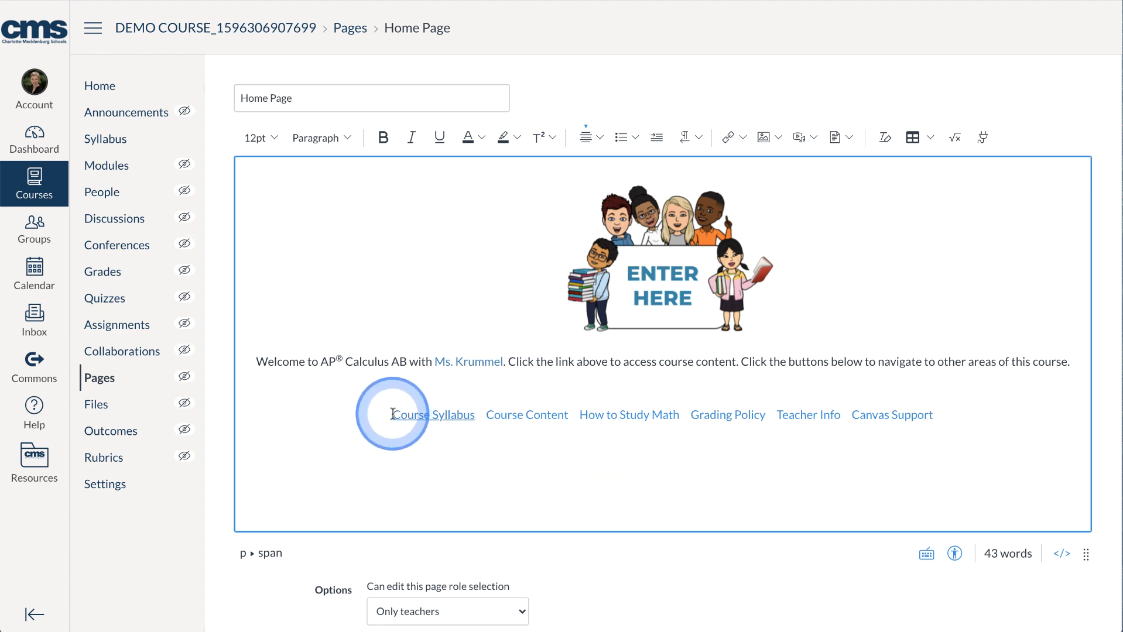
click(423, 414)
click(473, 415)
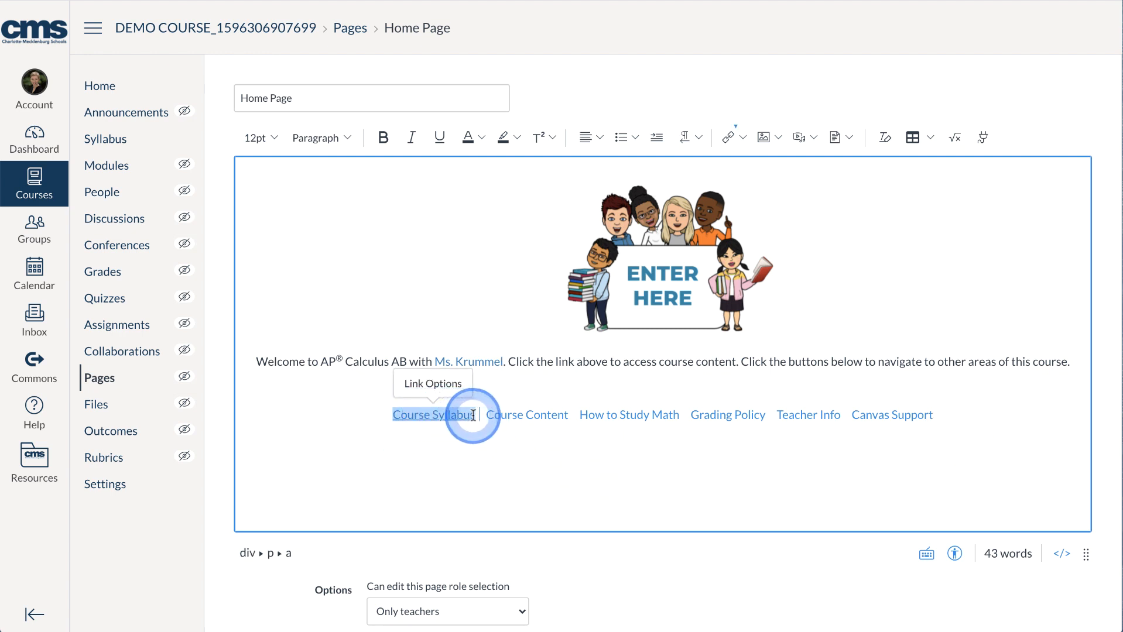
click(555, 459)
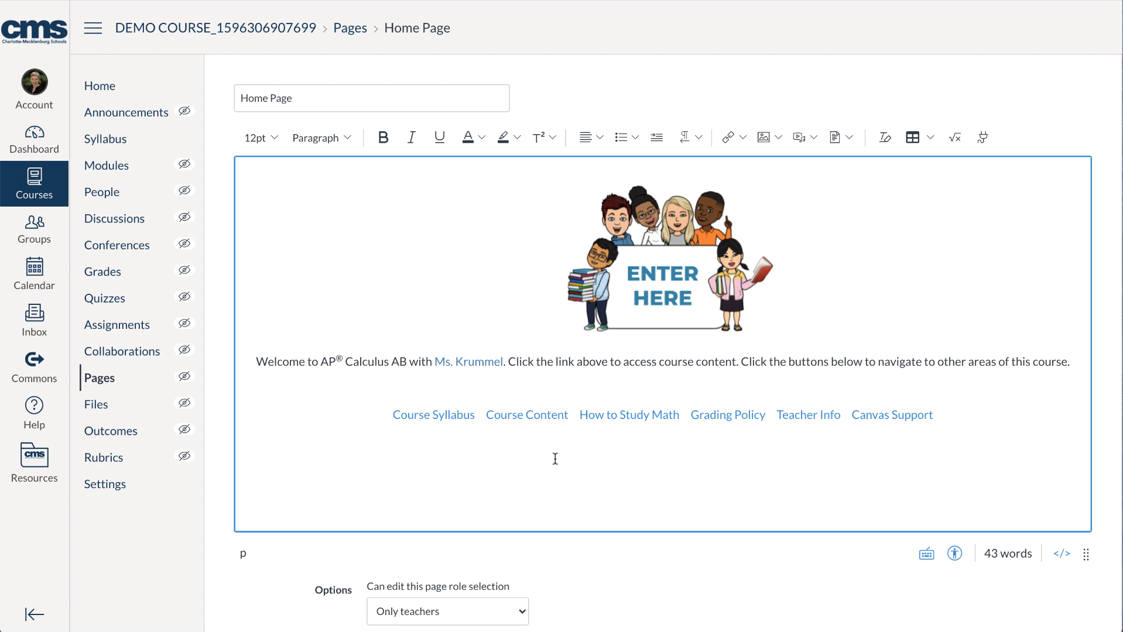
Show the home page's HTML source and set the Canvas Support button's code apart with blank lines before and after it.
click(1062, 555)
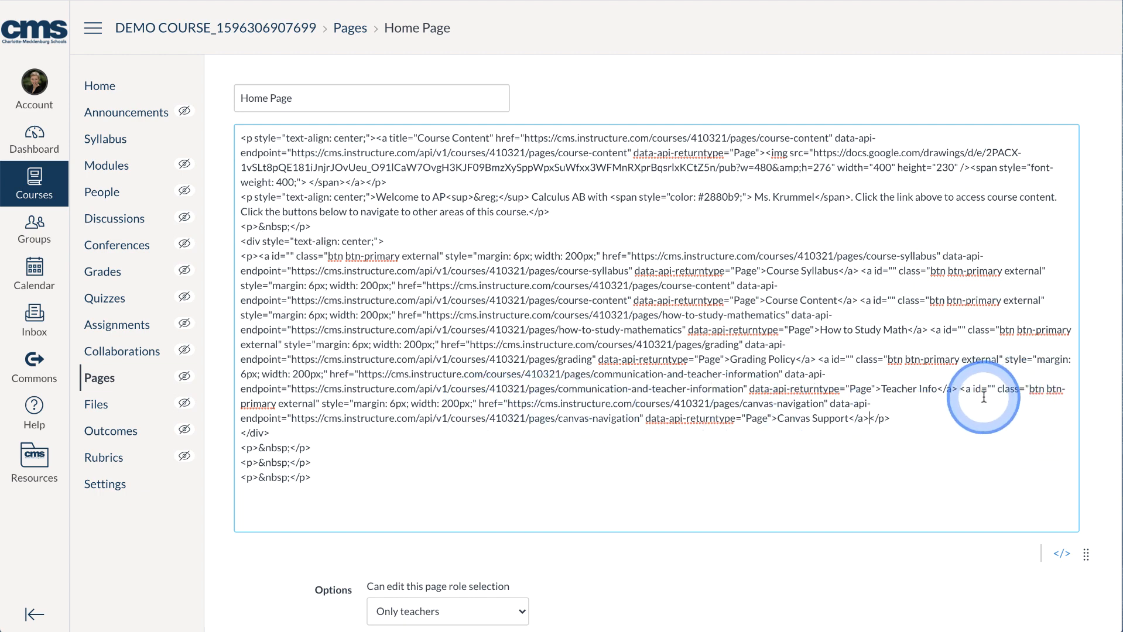
click(963, 390)
key(Return)
key(Return)
click(894, 433)
key(Return)
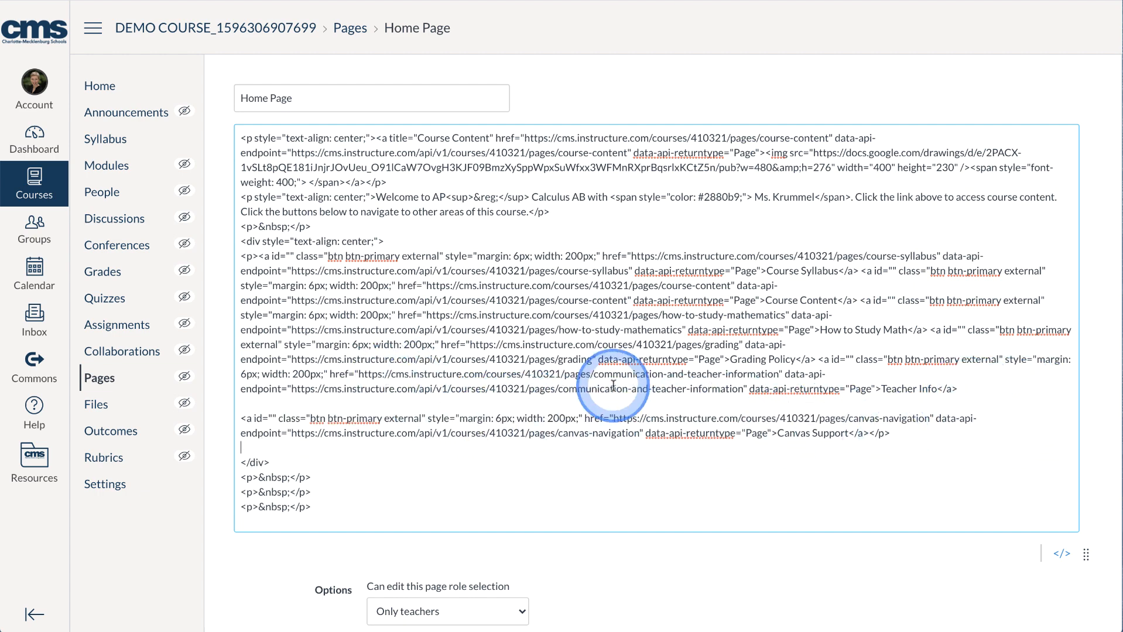
Separate the Teacher Info and Grading Policy button code from the preceding buttons with blank lines in the HTML source.
click(817, 360)
key(Return)
key(Return)
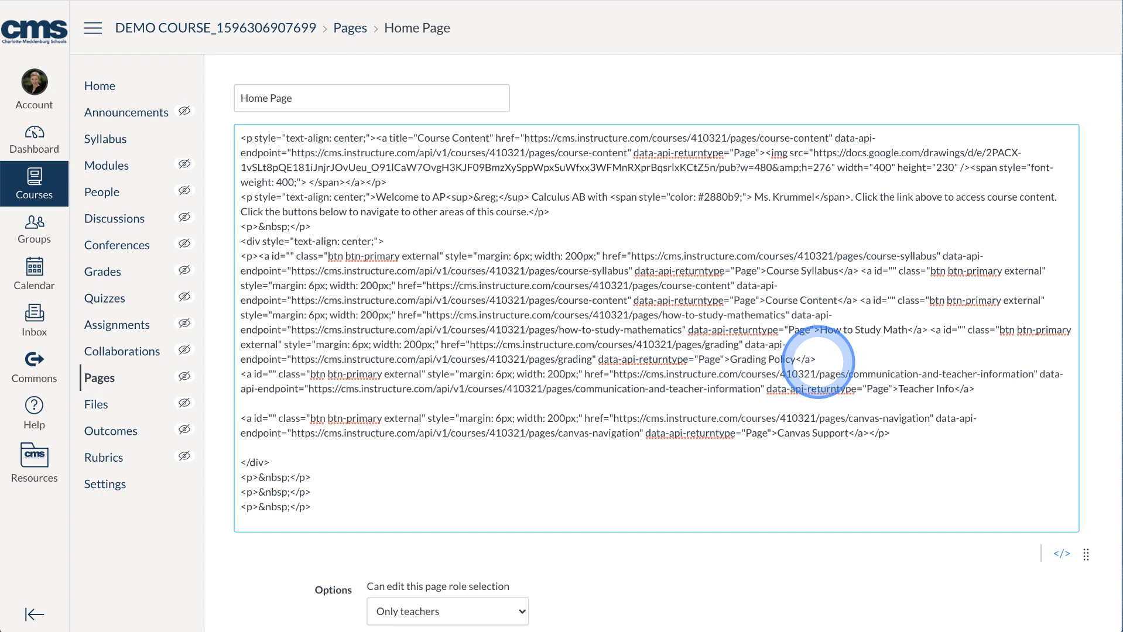
click(931, 331)
key(Return)
key(Return)
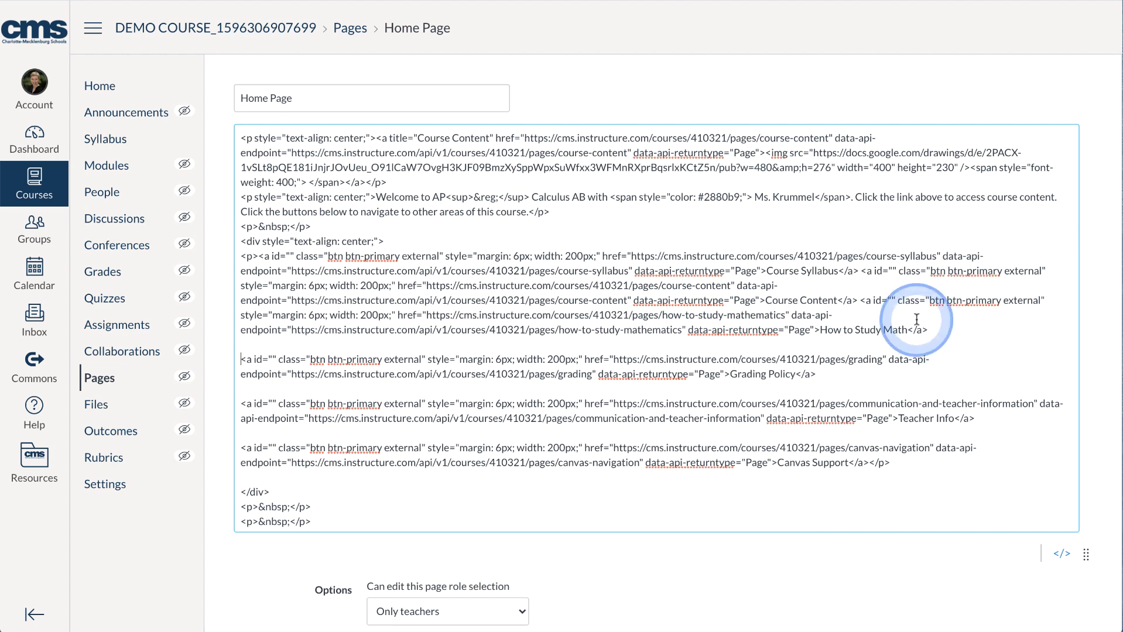
Separate the How to Study Math, Course Content and Course Syllabus button code with blank lines in the HTML source.
click(858, 300)
key(Return)
key(Return)
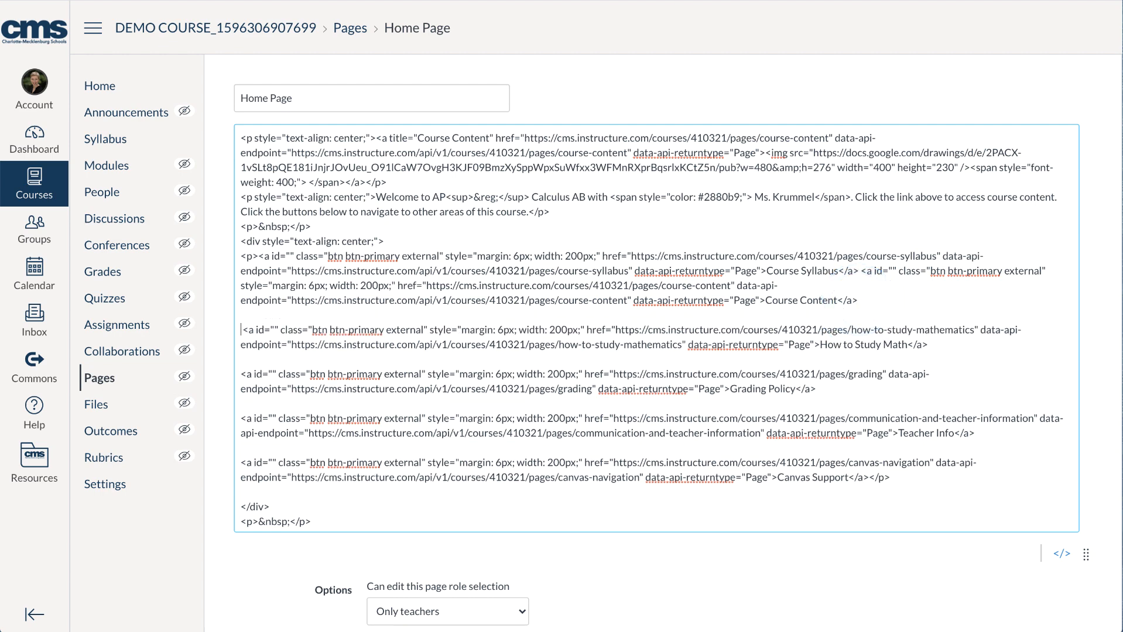
click(860, 271)
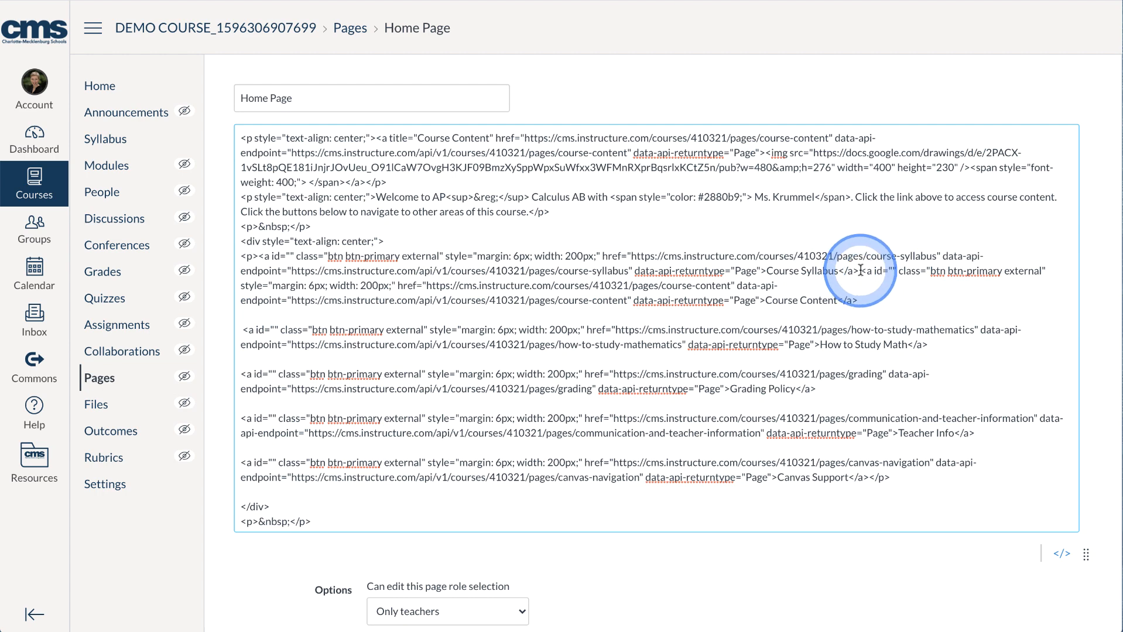
key(Return)
key(Return)
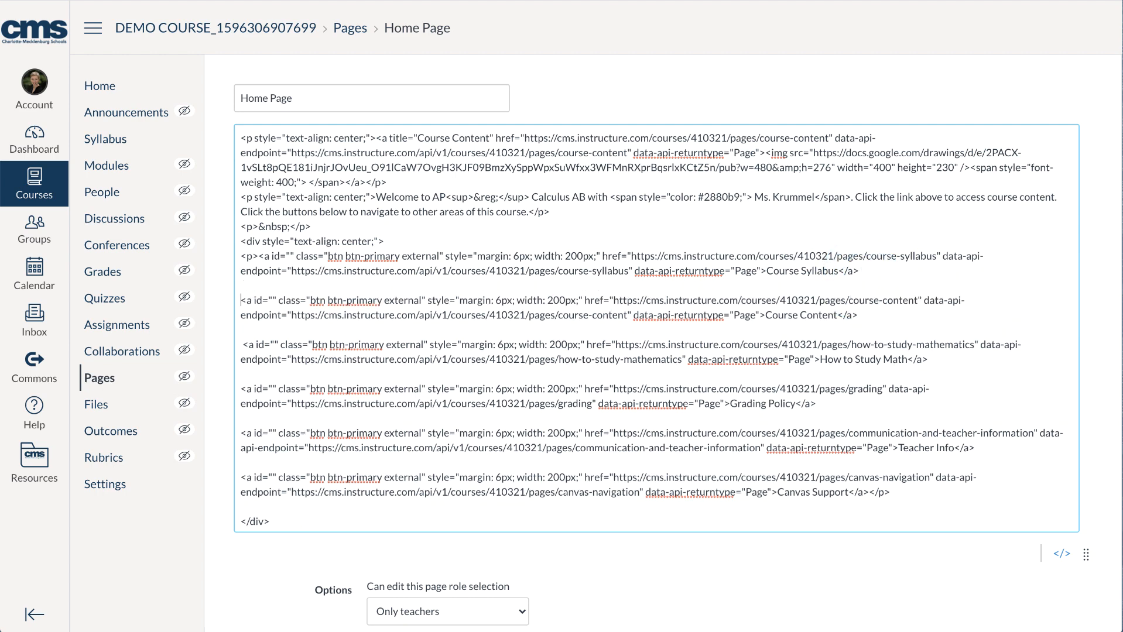
click(399, 243)
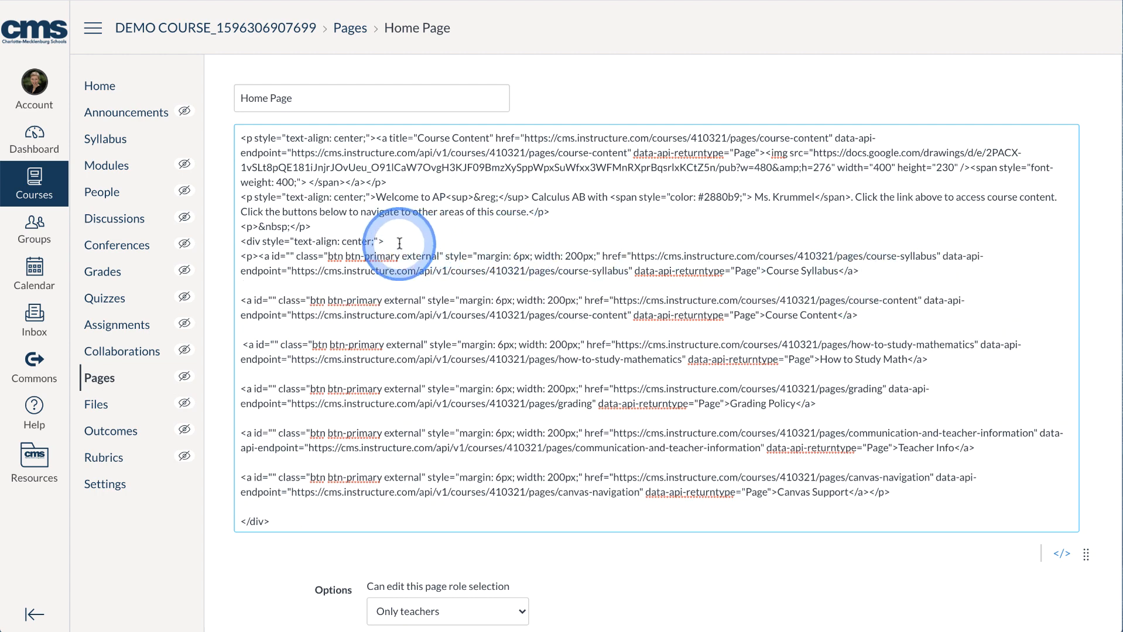
key(Return)
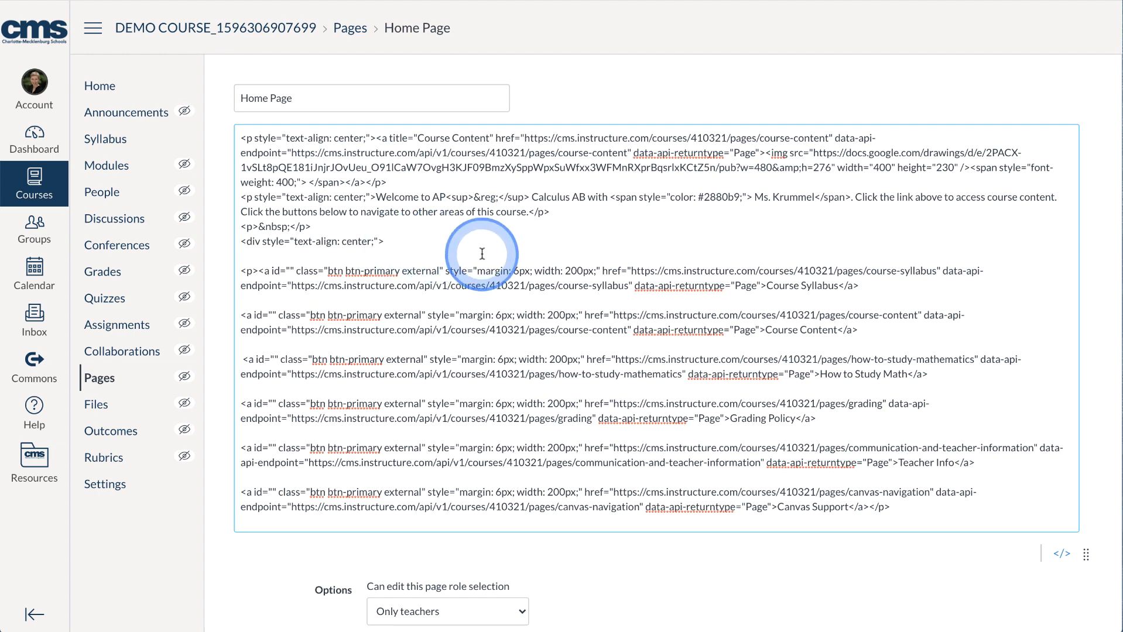
Try to duplicate the Teacher Info button's code below the Canvas Support button's closing </p> tag.
scroll(482, 253, down, 2)
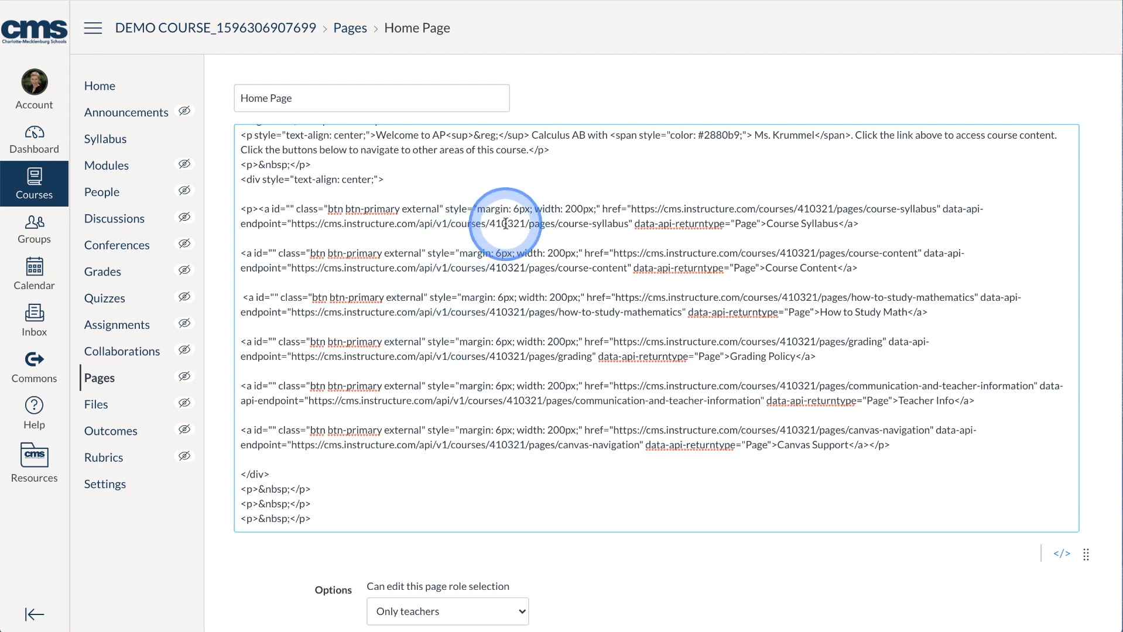
triple_click(988, 403)
key(ctrl+c)
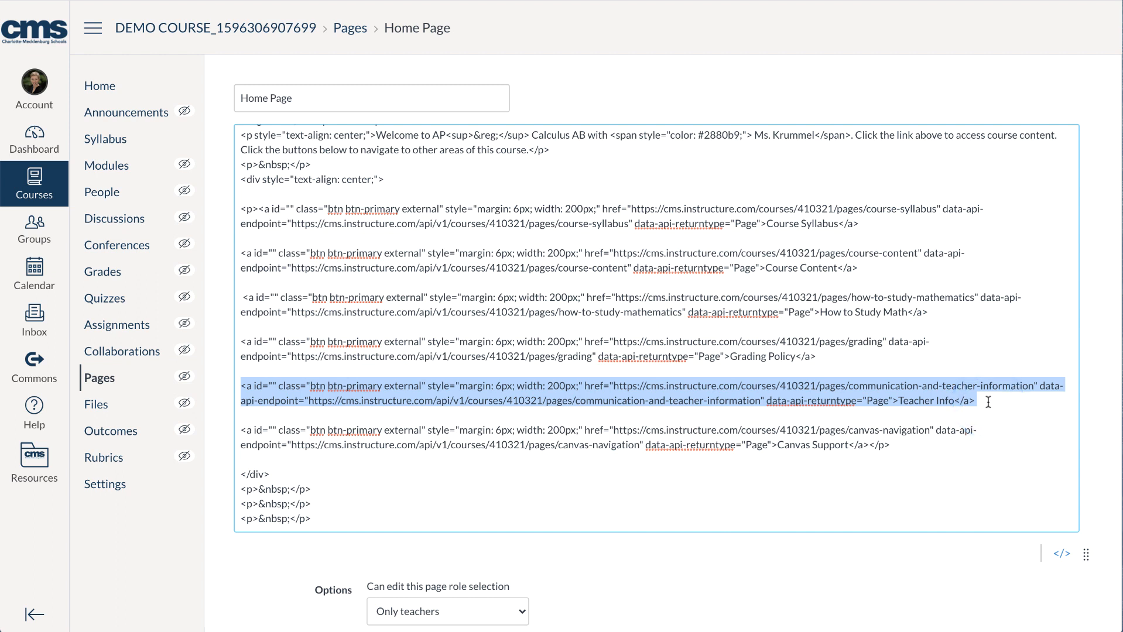
click(908, 447)
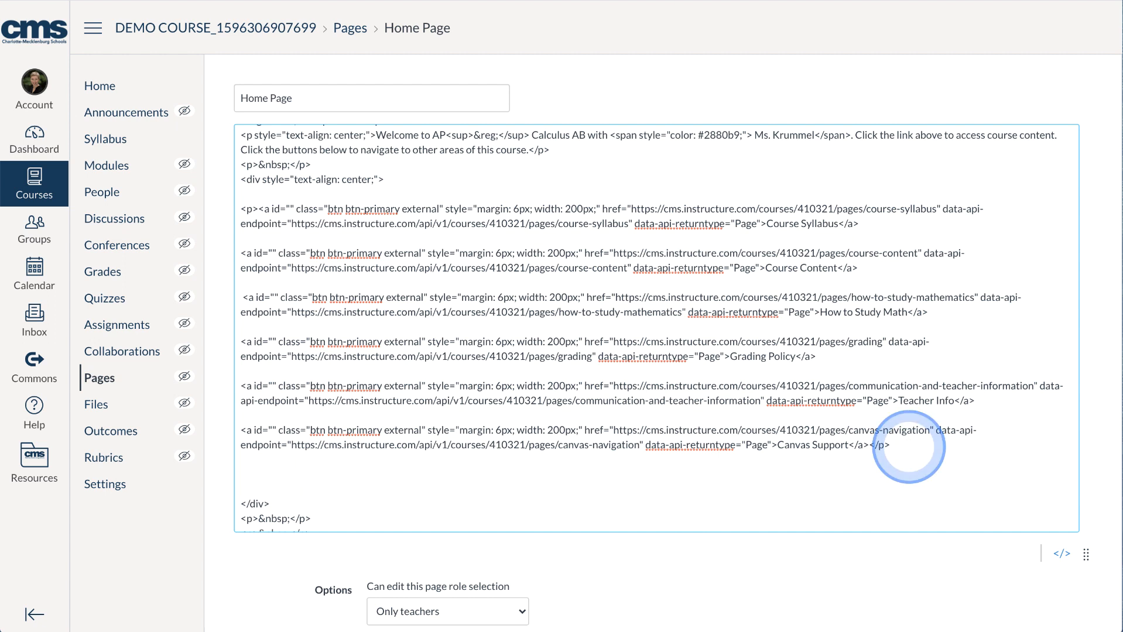
key(ctrl+v)
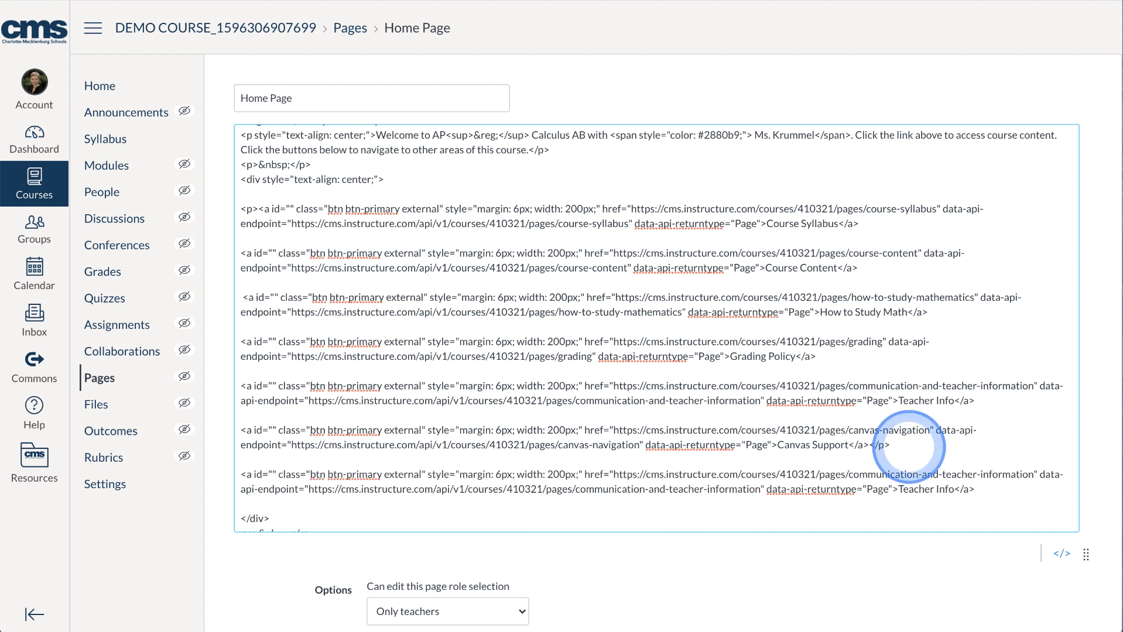
Select the </p> tag after the Canvas Support button's code and undo the pasted Teacher Info duplicate.
scroll(908, 446, down, 1)
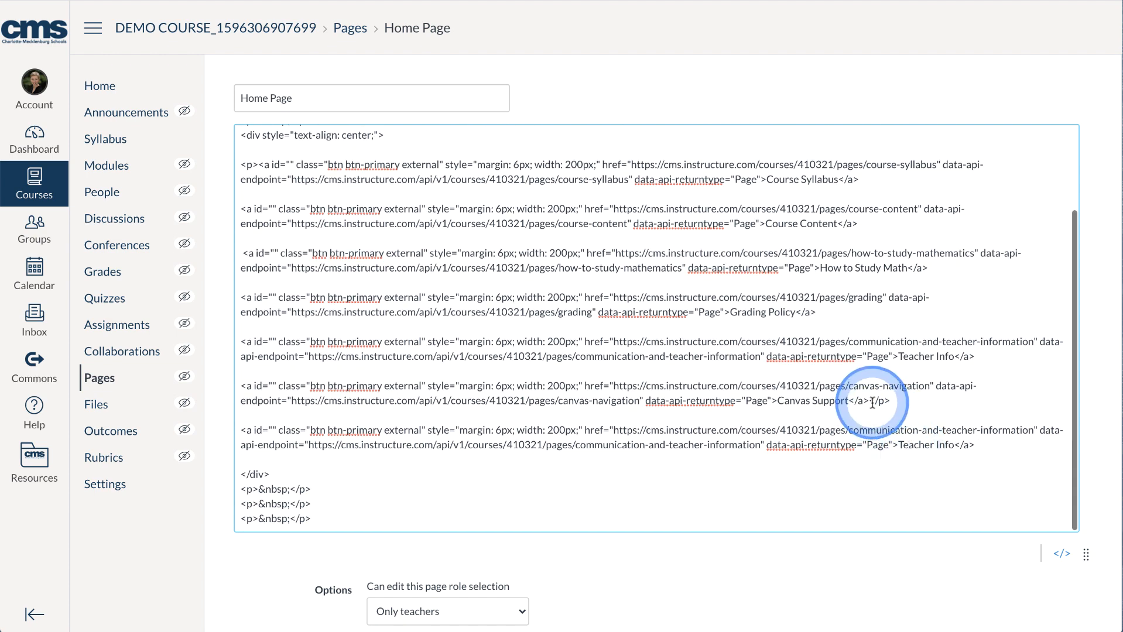
drag(870, 400, 892, 401)
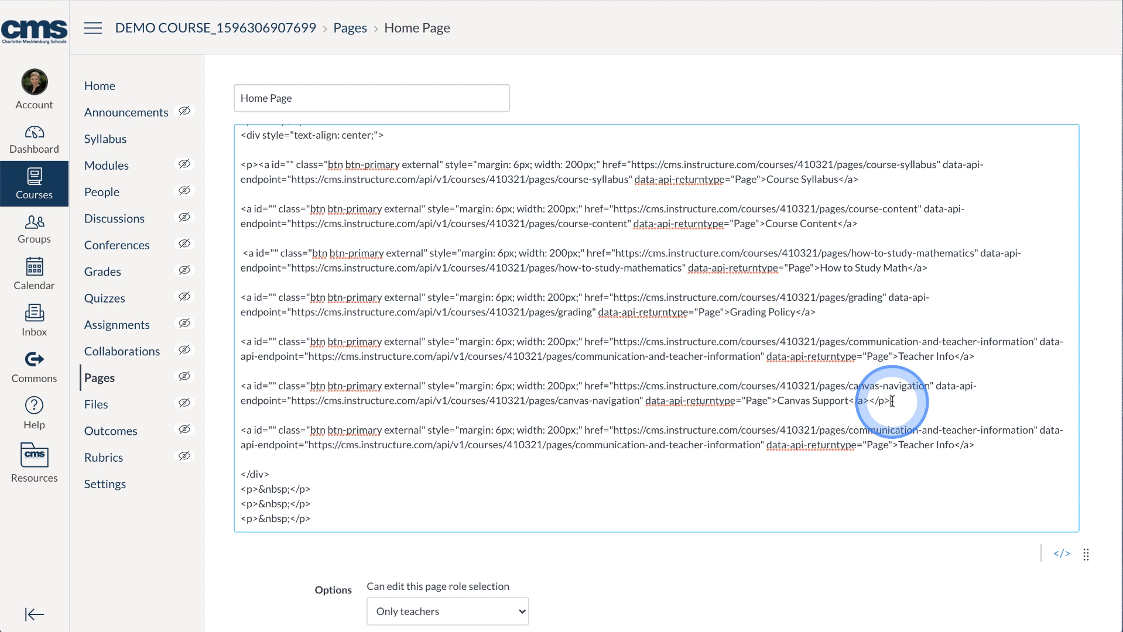
drag(869, 401, 894, 402)
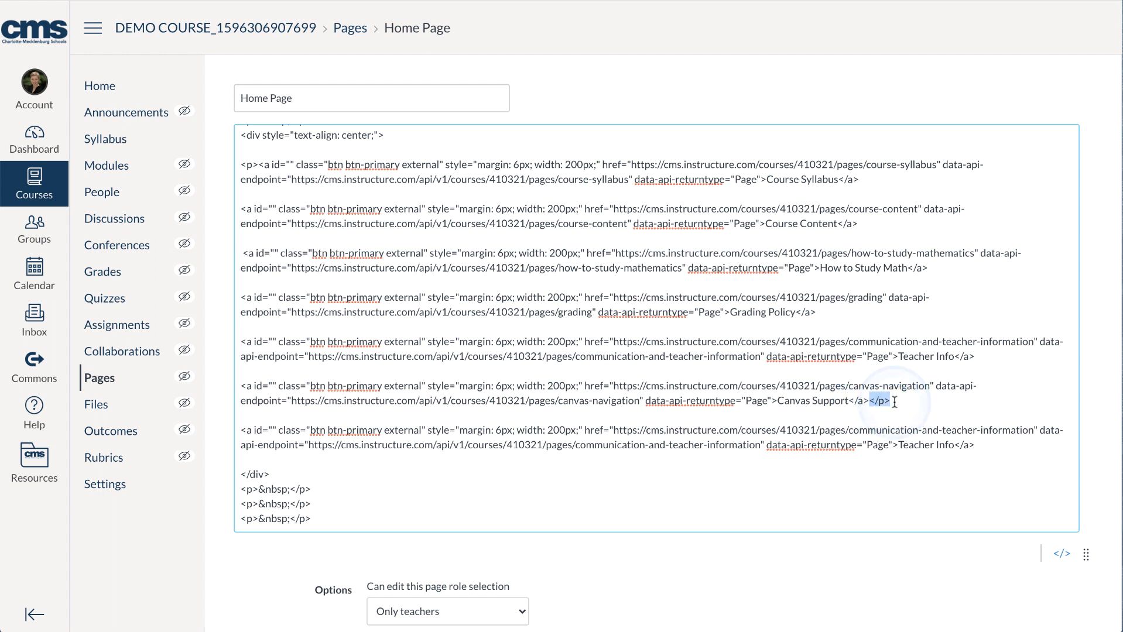
click(893, 402)
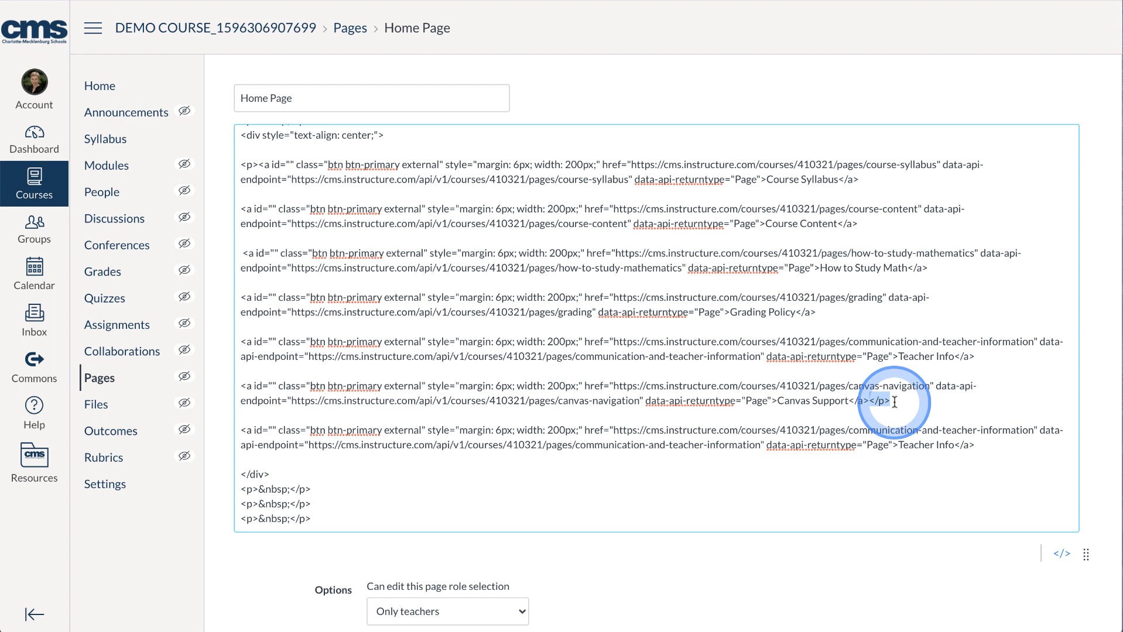
key(super+z)
Put the button paragraph's closing </p> and opening <p> tags on their own lines, separated from the button code by blank lines.
click(869, 416)
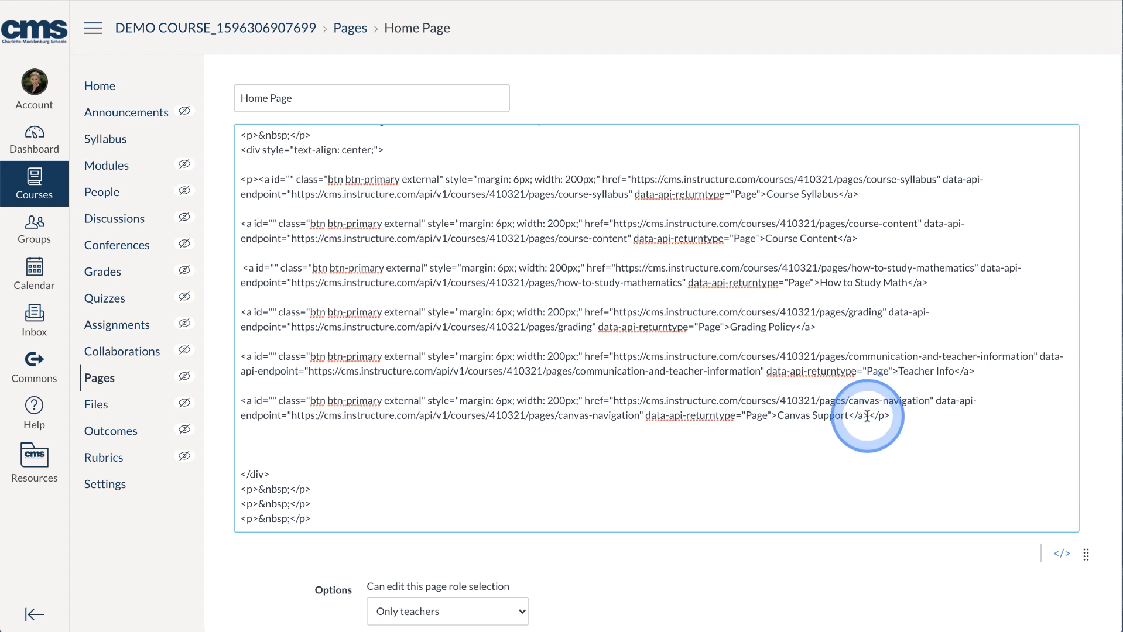
key(Return)
key(Return)
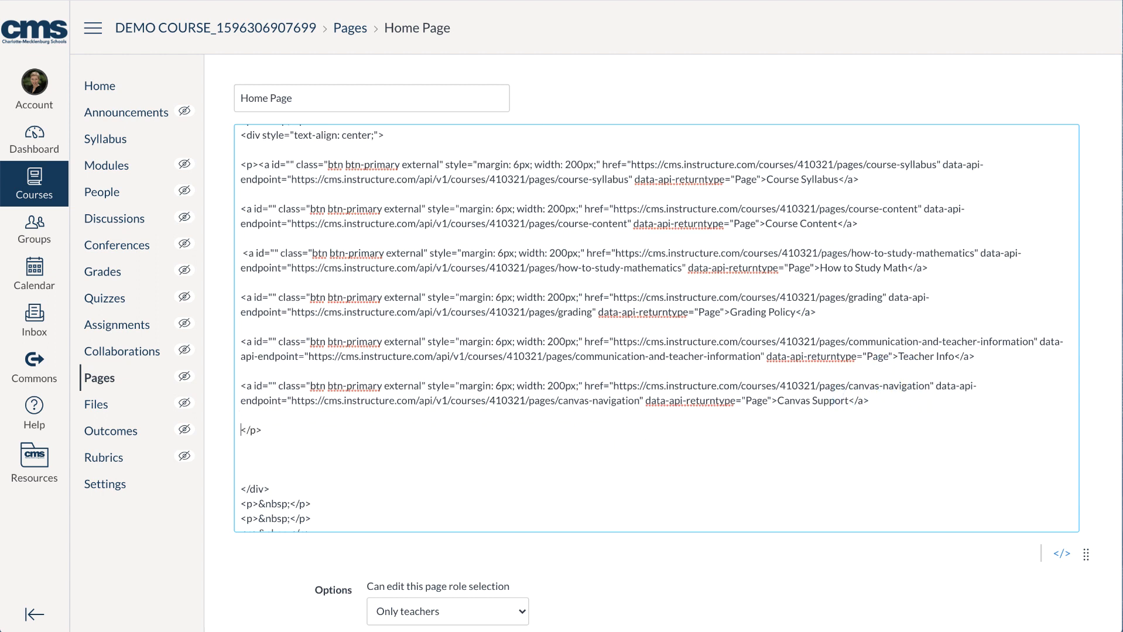
scroll(680, 216, up, 2)
click(258, 209)
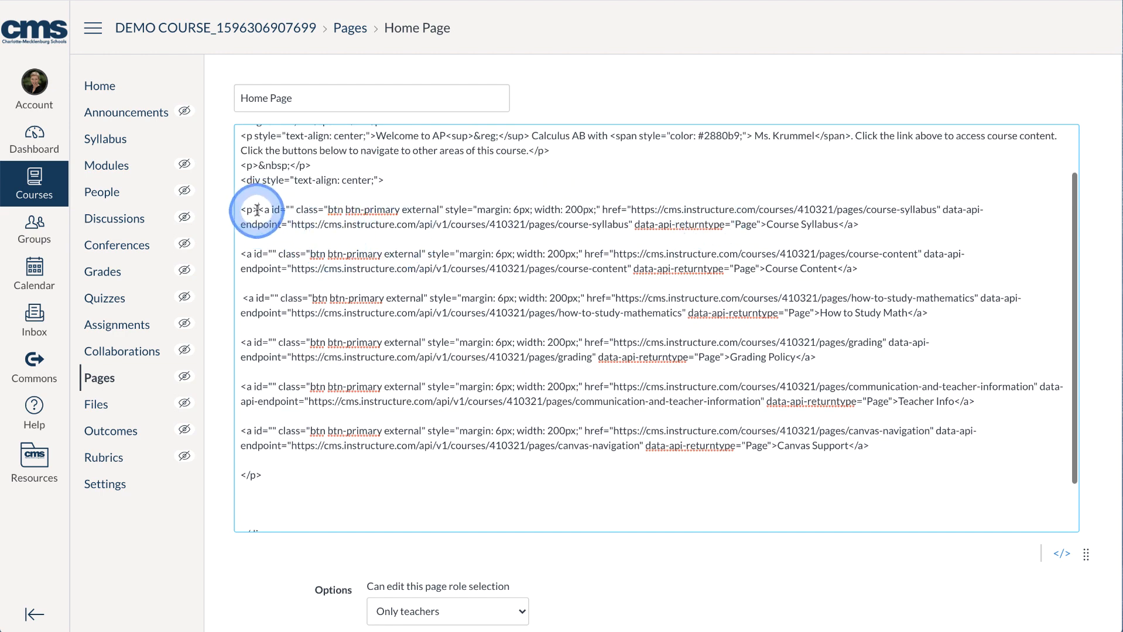
key(Return)
key(Return)
Duplicate the Canvas Support button's code directly below the original, inside the paragraph before the closing </p> tag.
scroll(368, 258, down, 3)
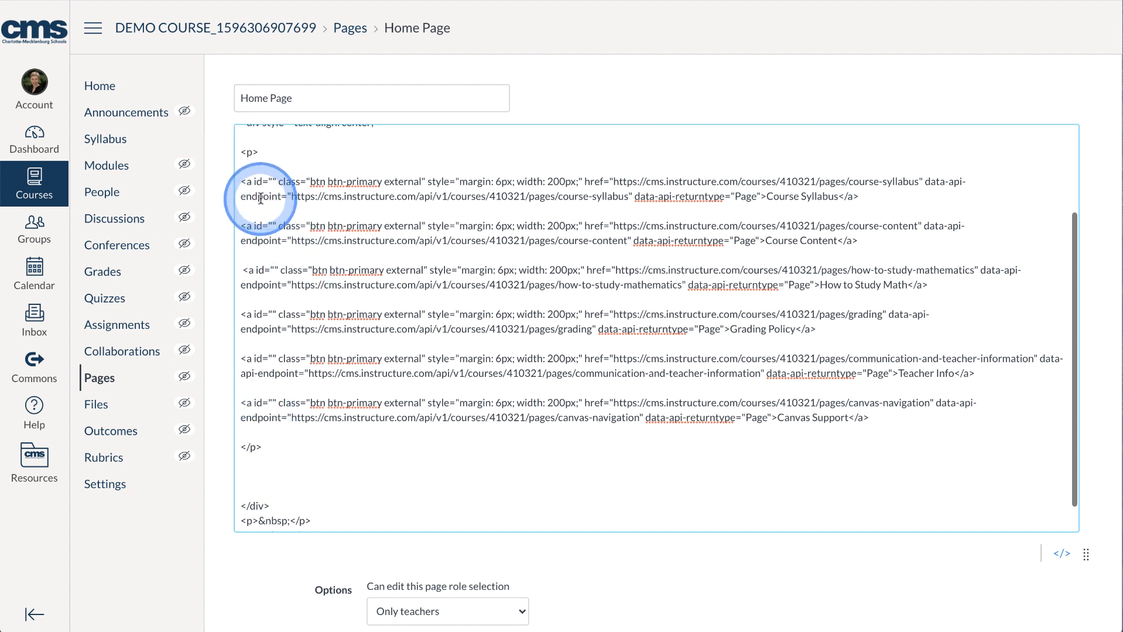
click(277, 406)
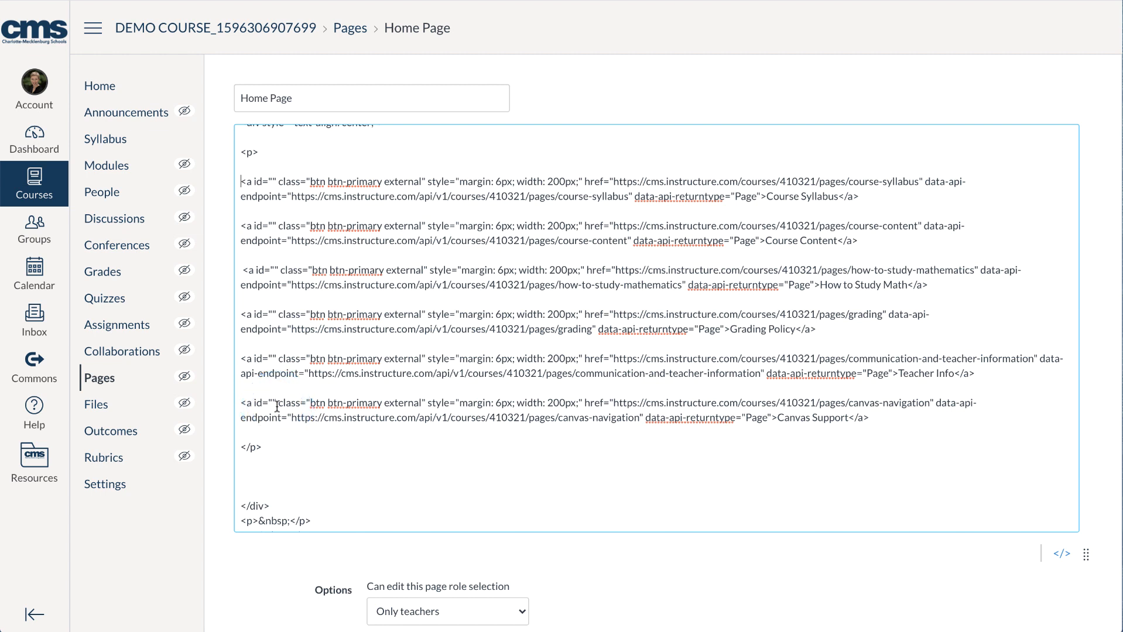
click(239, 405)
drag(241, 404, 237, 432)
key(ctrl+c)
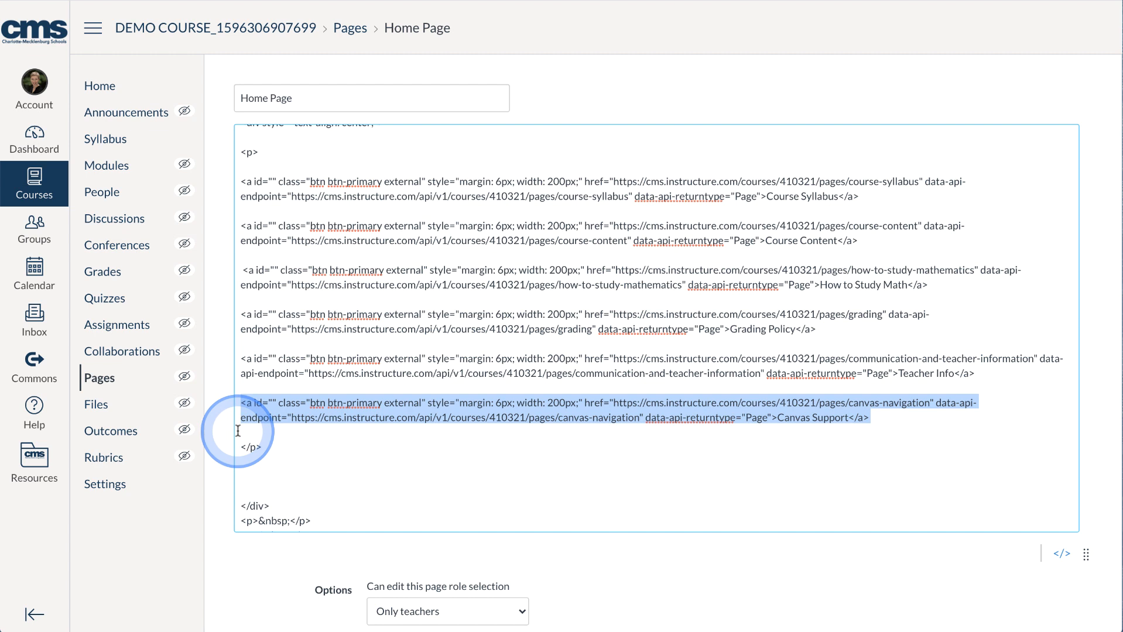
click(237, 431)
key(Return)
key(ctrl+v)
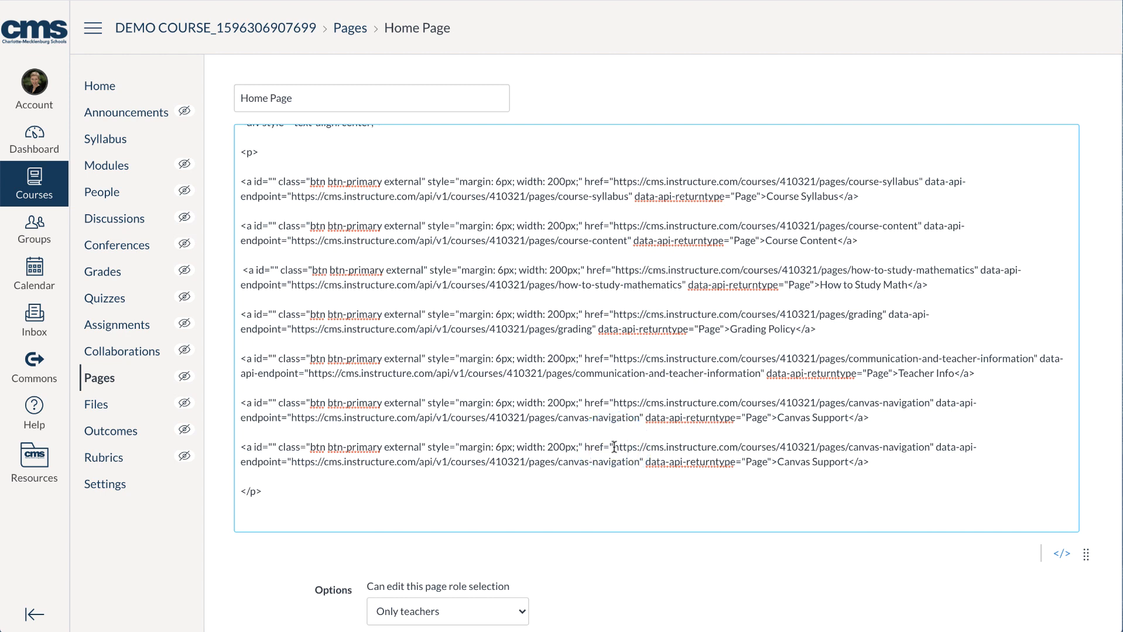
Replace both the href and data-api-endpoint URLs in the duplicated Canvas Support button's code with the placeholder LINK.
drag(613, 448, 928, 449)
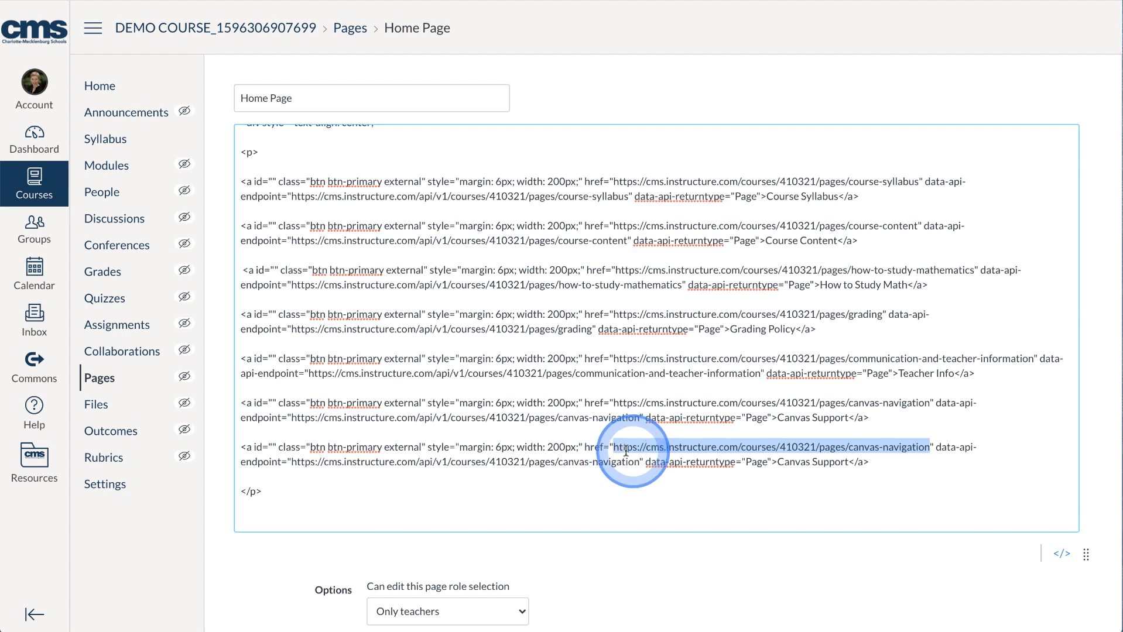
text(LINK)
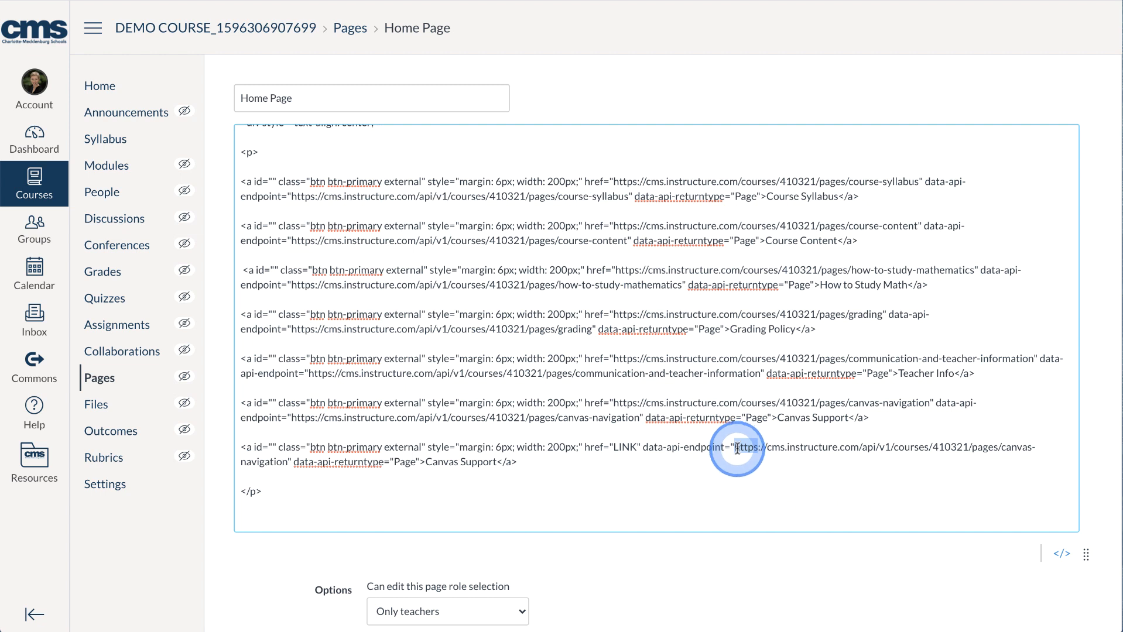
drag(735, 448, 285, 466)
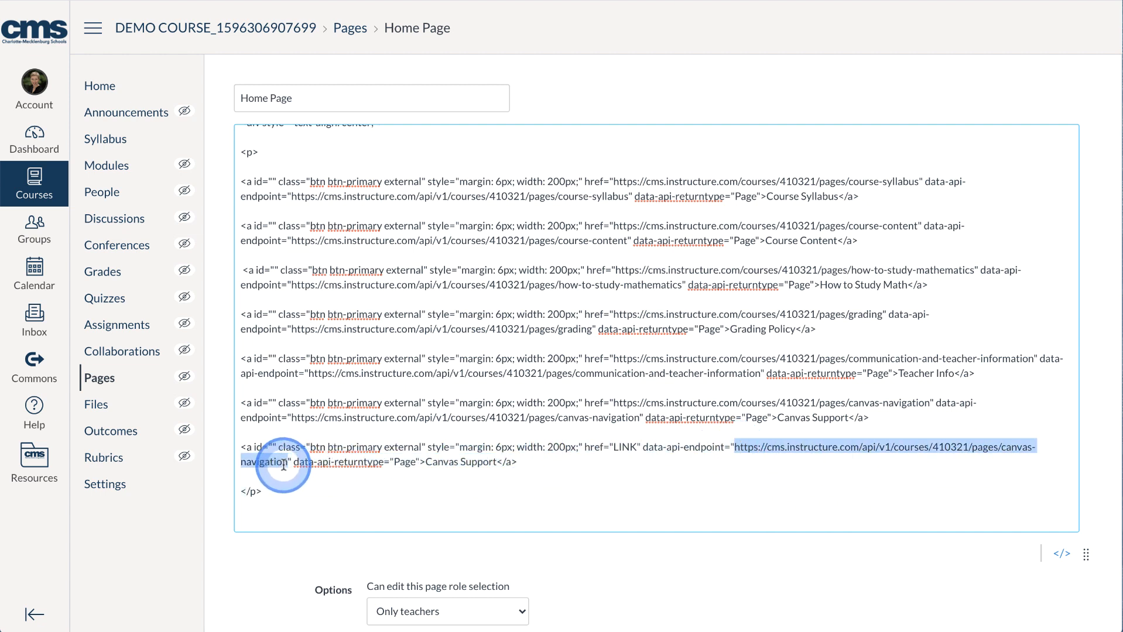
text(LINK)
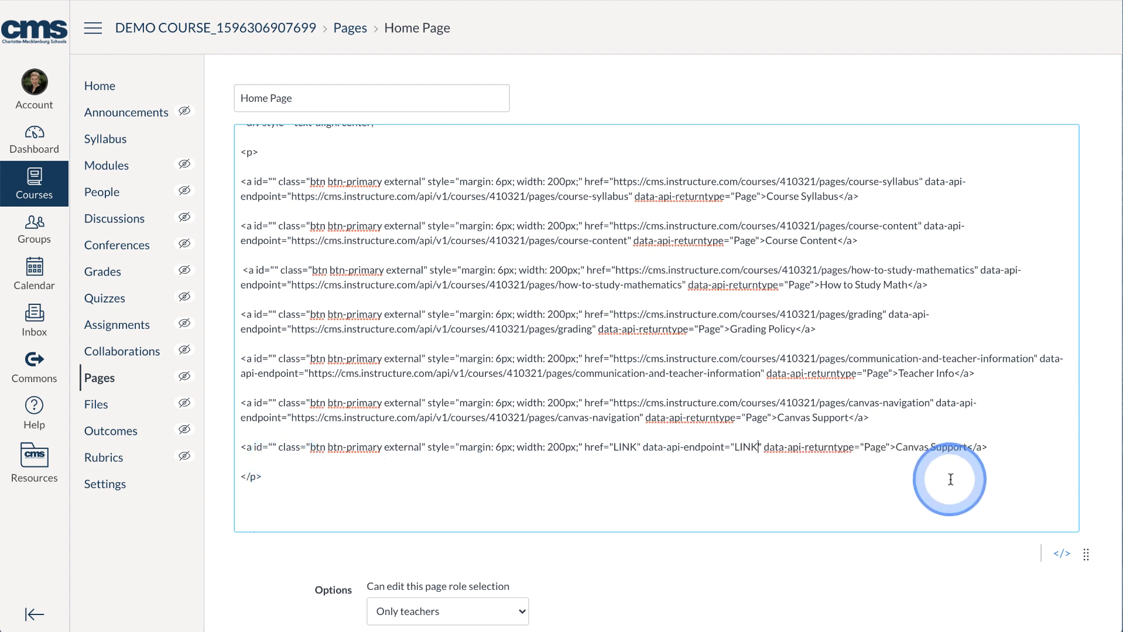
Change the duplicated button's label to NEW TEXT in the HTML source.
double_click(870, 446)
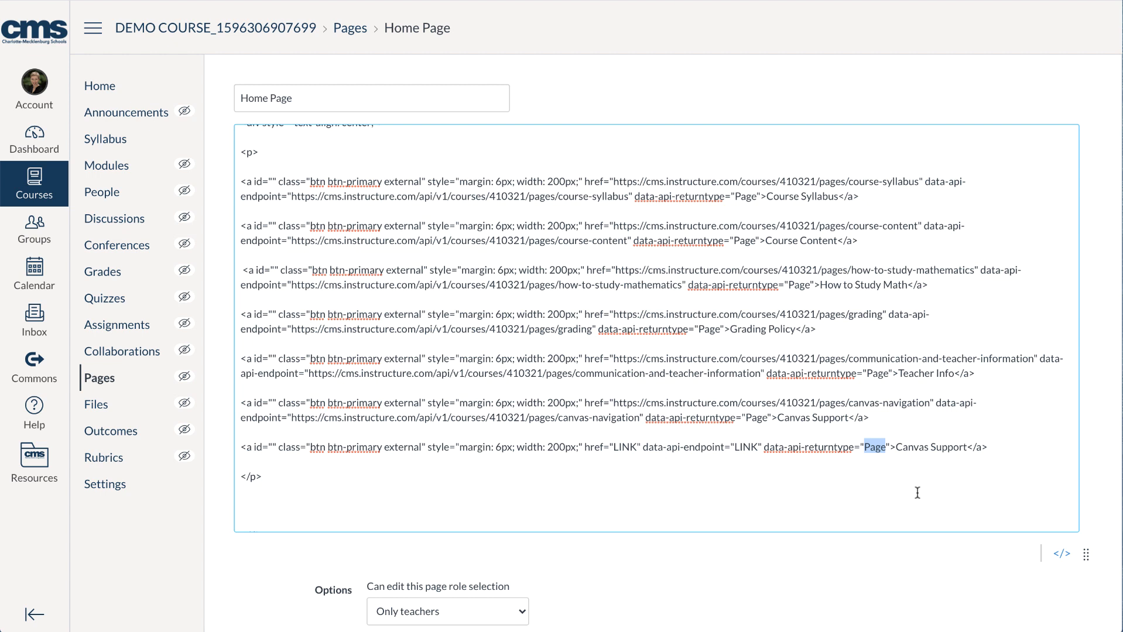
drag(896, 449, 966, 449)
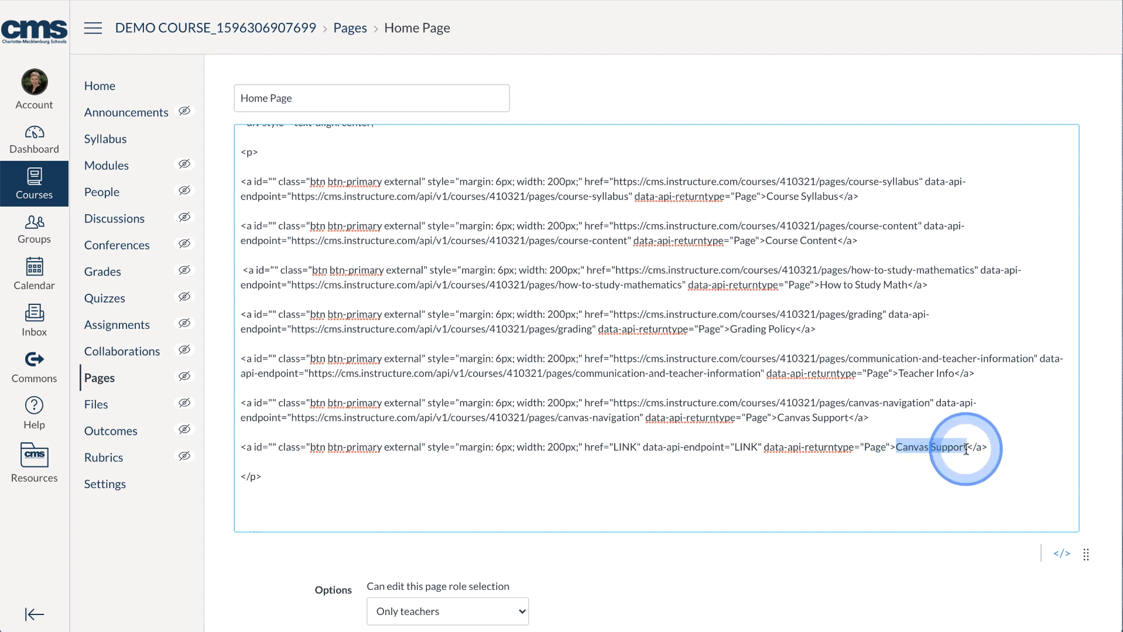
text(NEW TEXT)
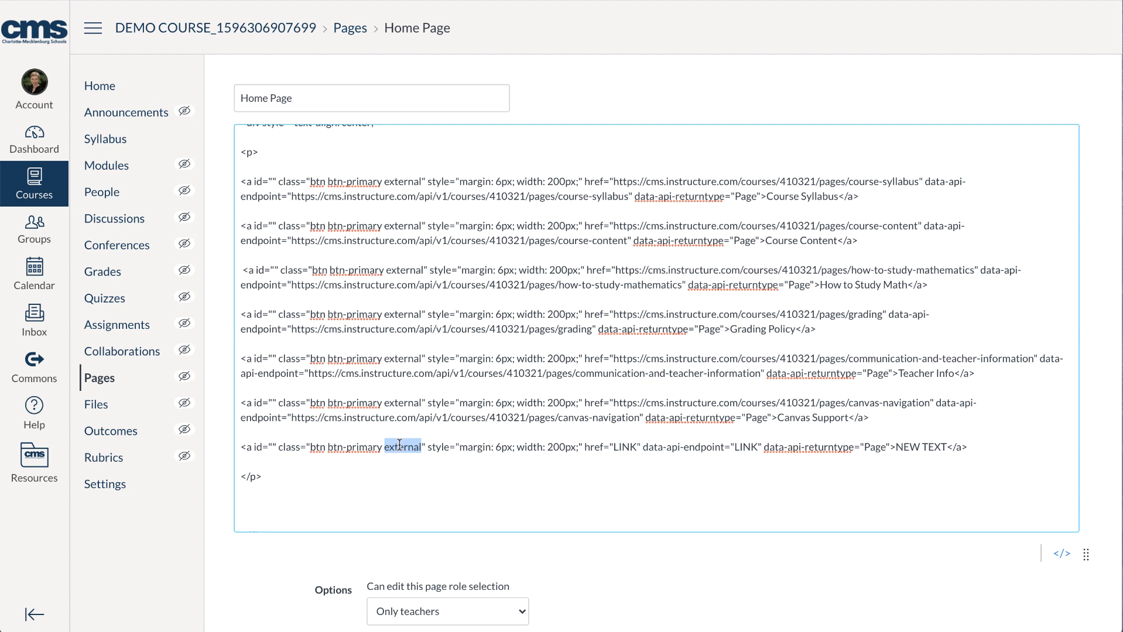
Remove the word "external" and the space before it from the NEW TEXT button's class attribute.
click(399, 446)
key(BackSpace)
key(BackSpace)
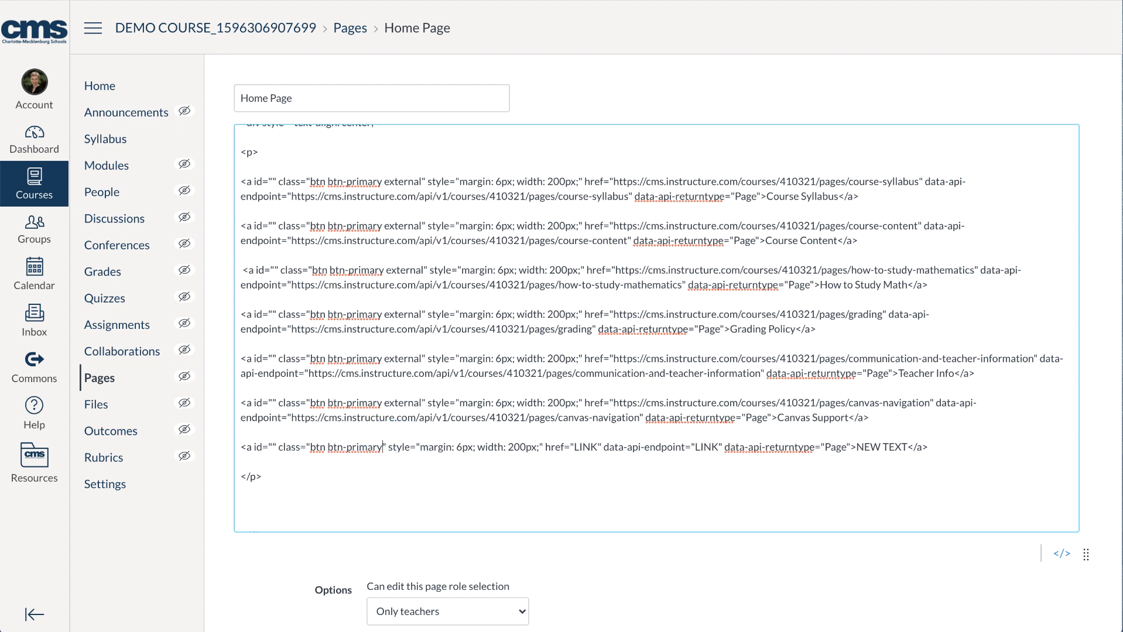
click(430, 454)
scroll(425, 489, down, 1)
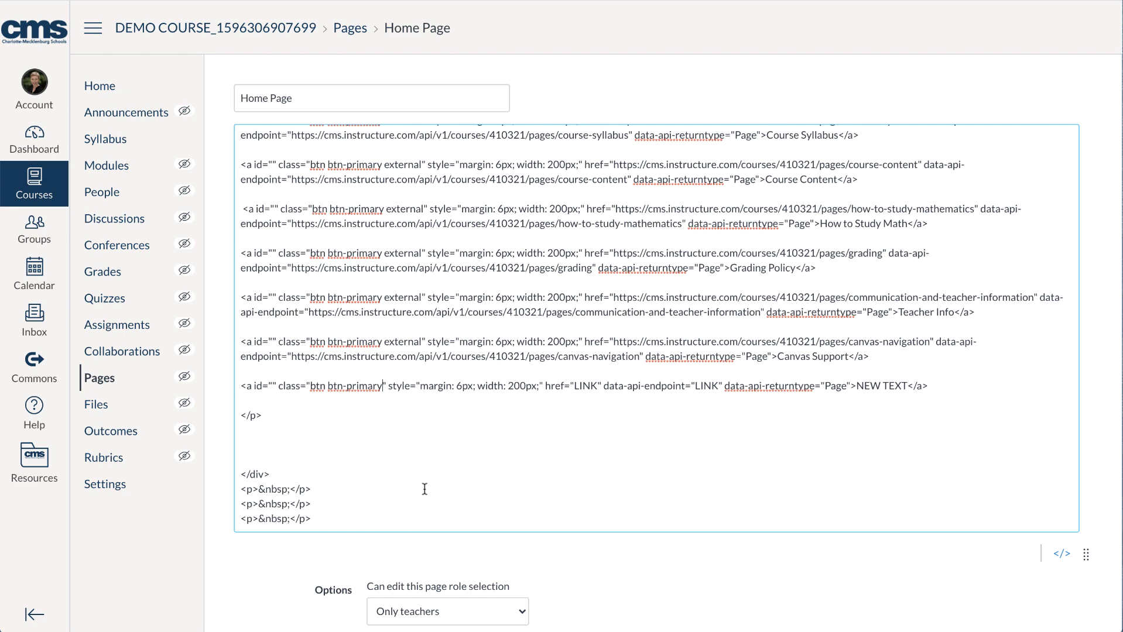
click(603, 413)
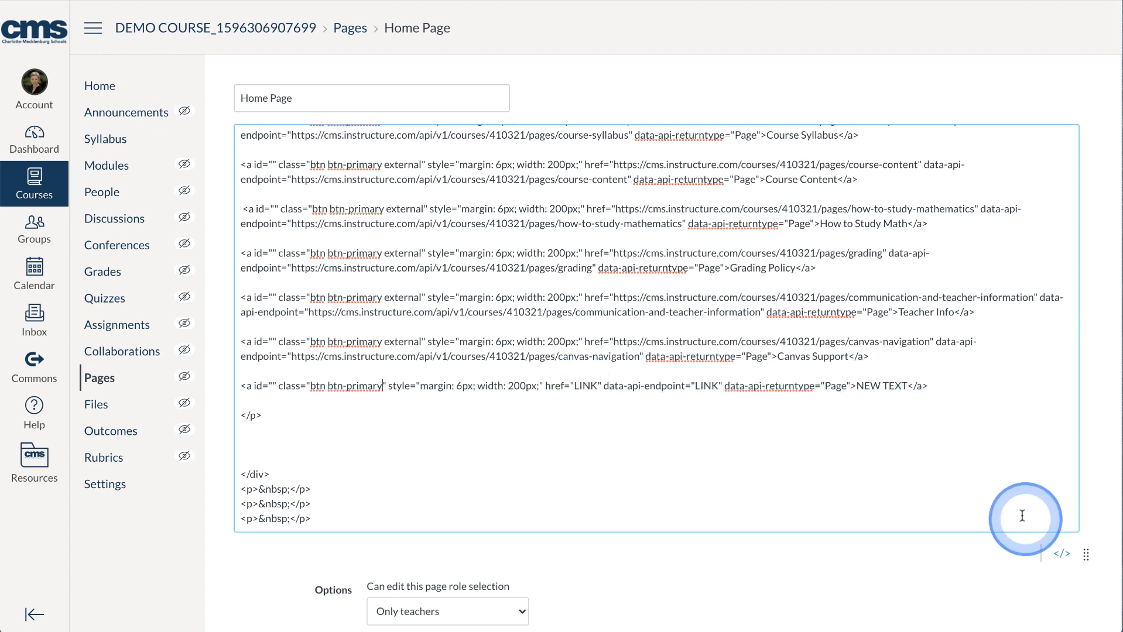
Return from the HTML source to the visual editor and save the Home Page.
click(1061, 557)
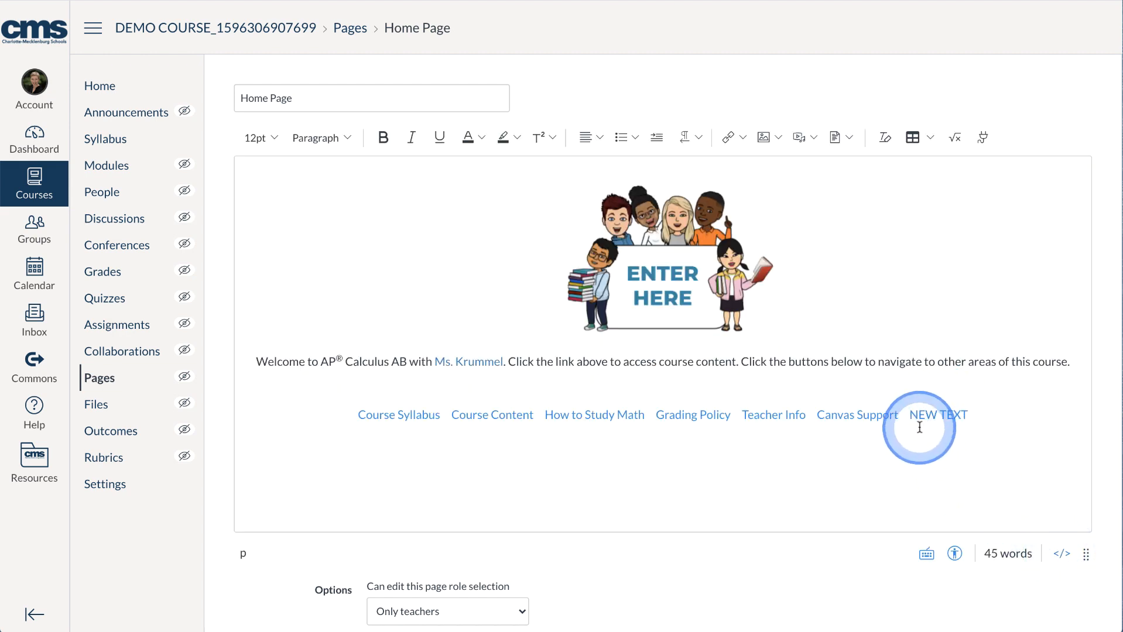
scroll(1040, 509, down, 3)
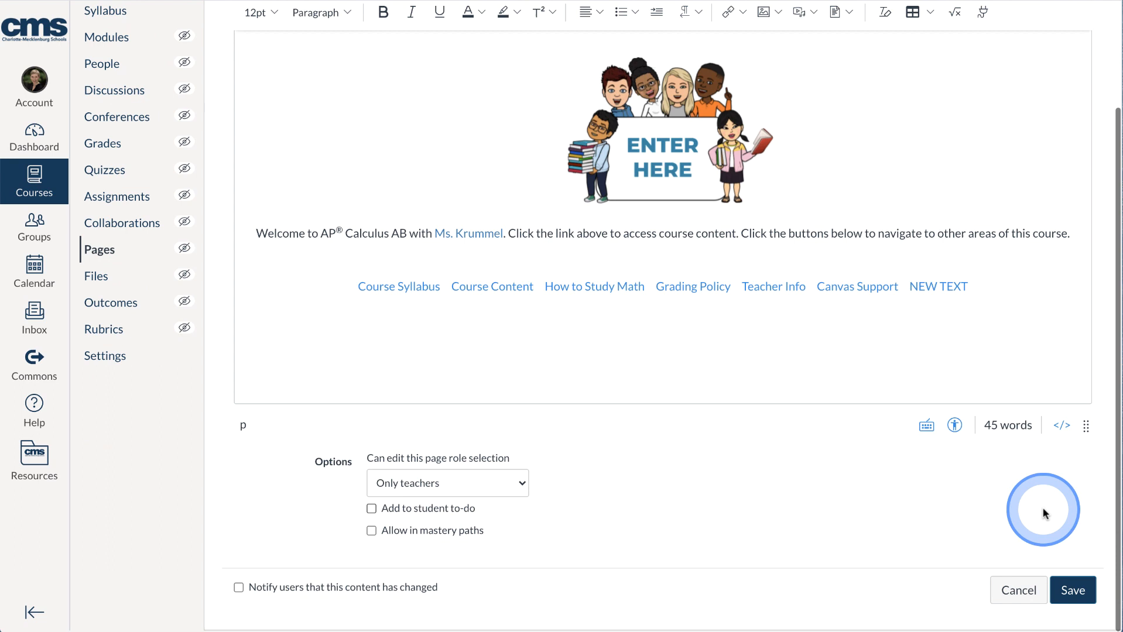
click(1069, 589)
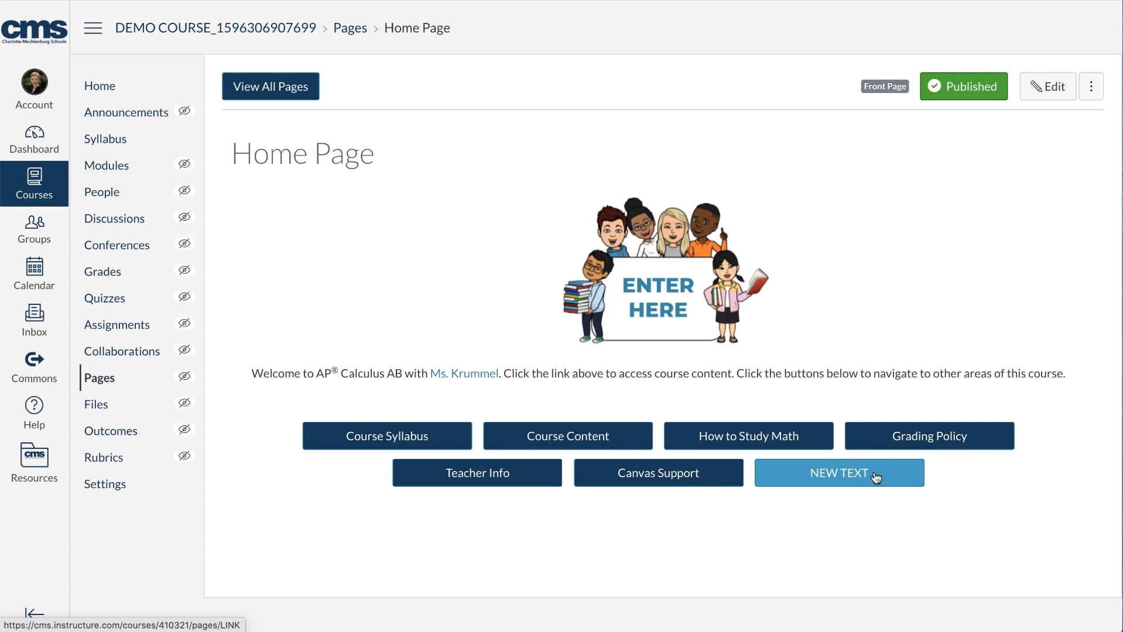
Test the NEW TEXT button's link, then return to the course home page without saving the Link page.
click(876, 479)
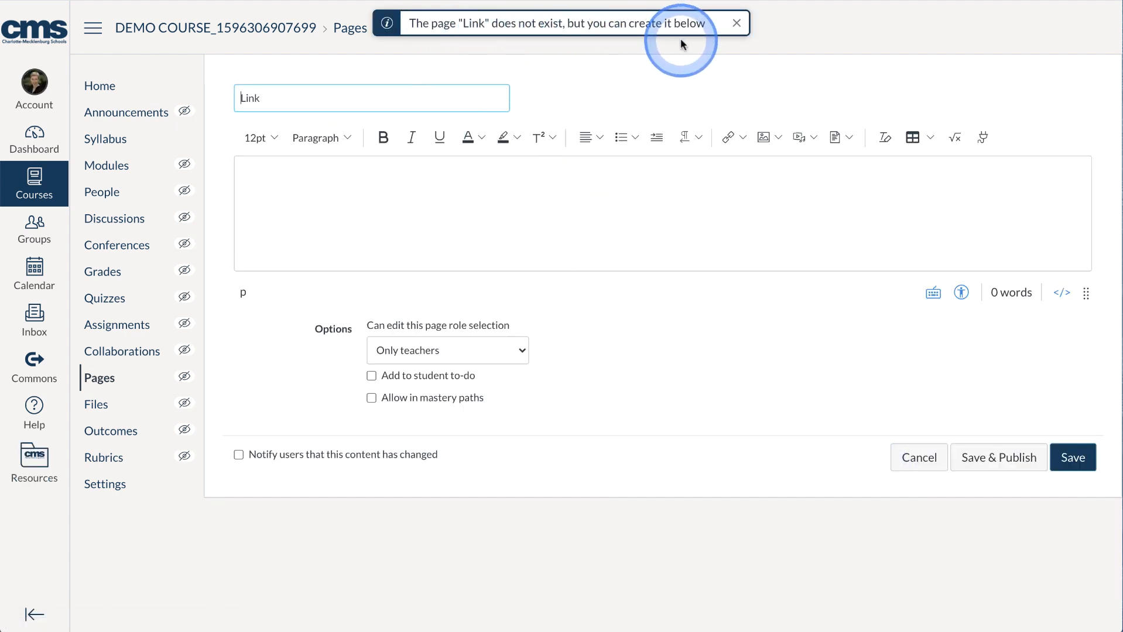
click(737, 24)
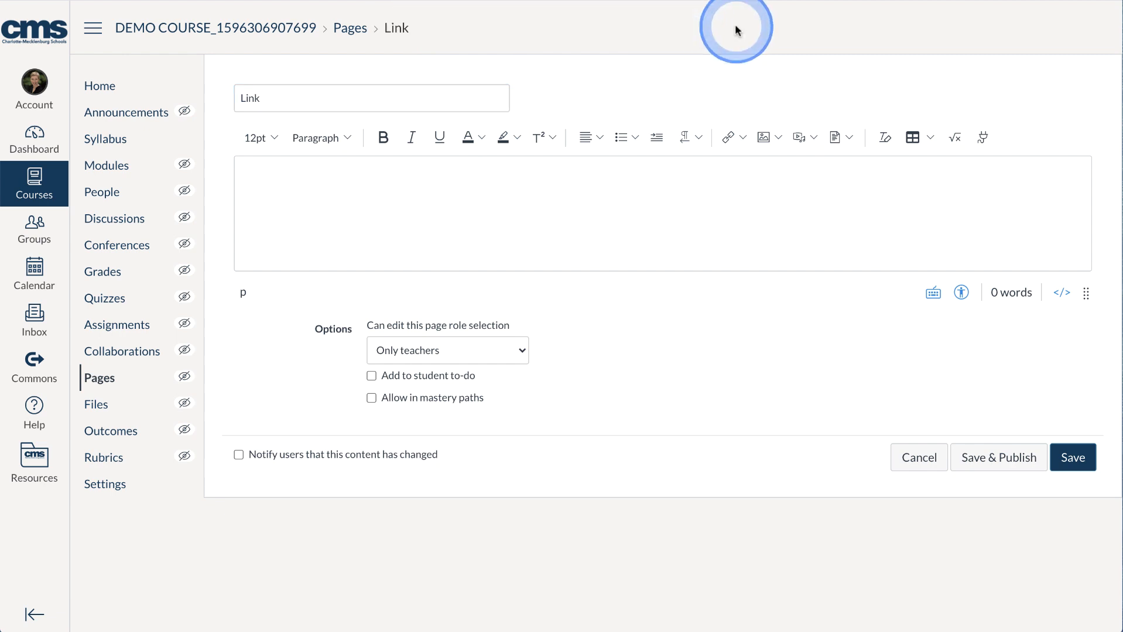
click(153, 86)
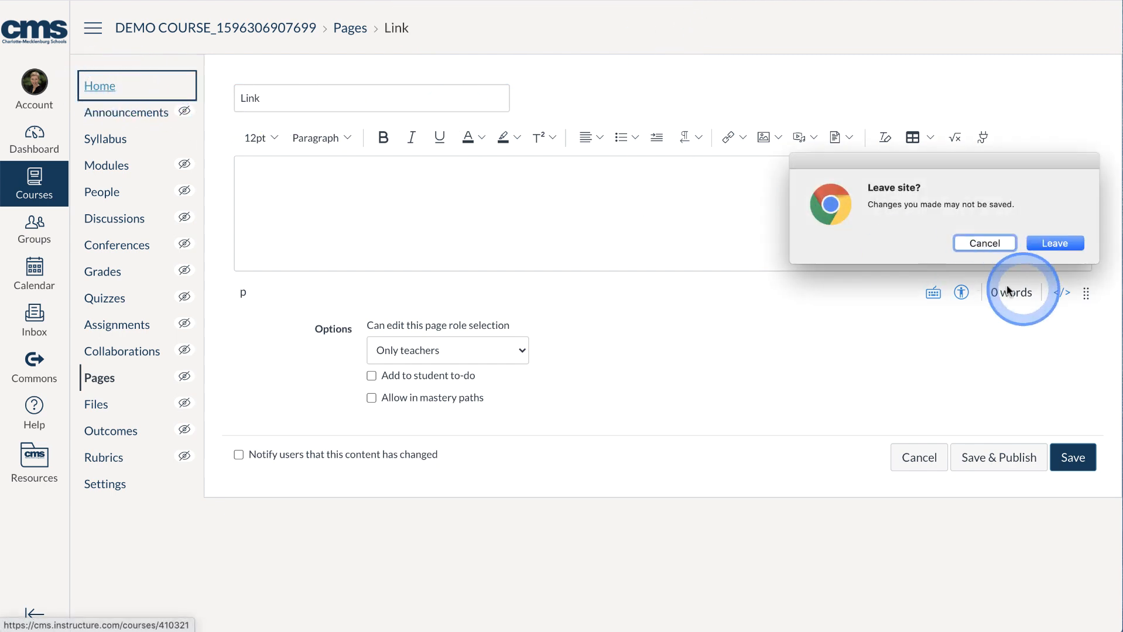
click(1054, 243)
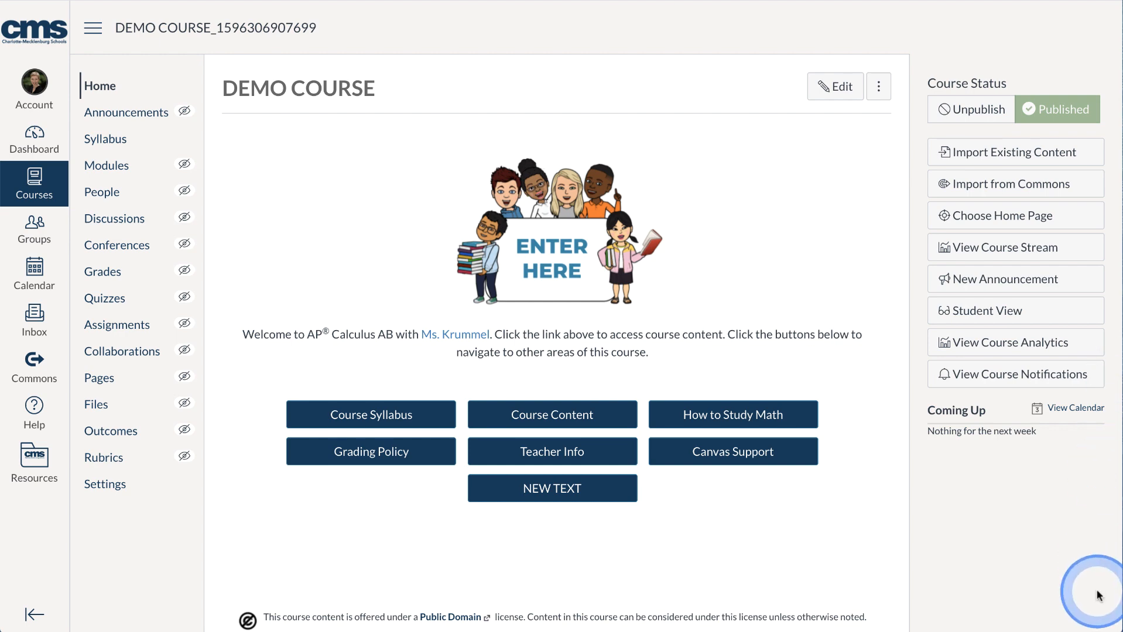
Shrink the browser window to phone width to check how the home page buttons stack, then restore its full width.
drag(1117, 628, 324, 624)
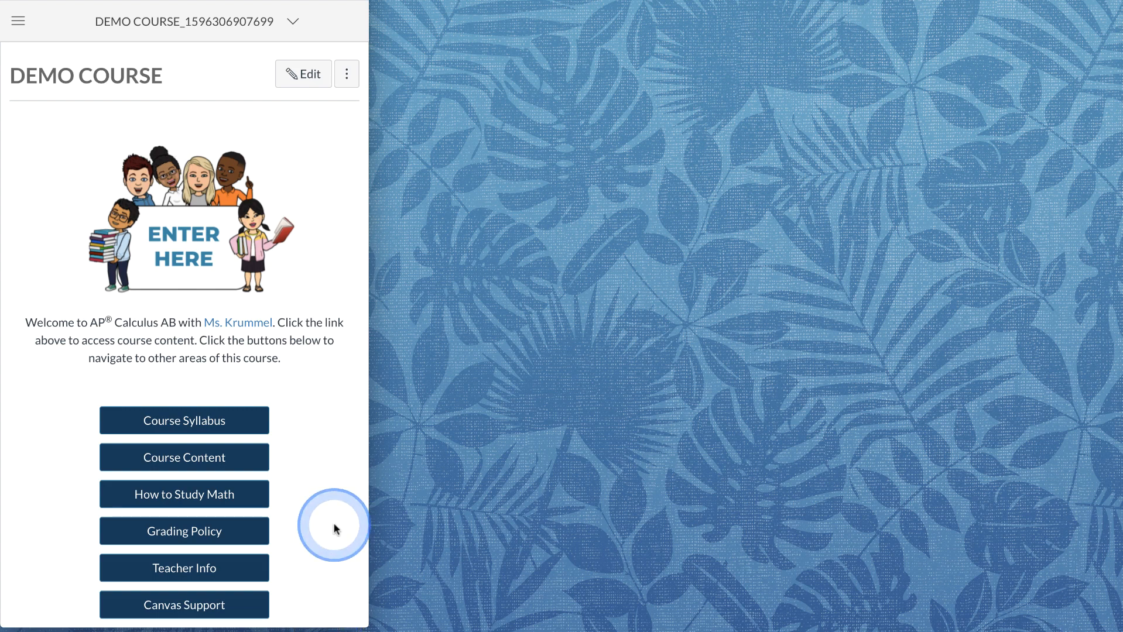
scroll(335, 527, down, 3)
scroll(334, 525, down, 3)
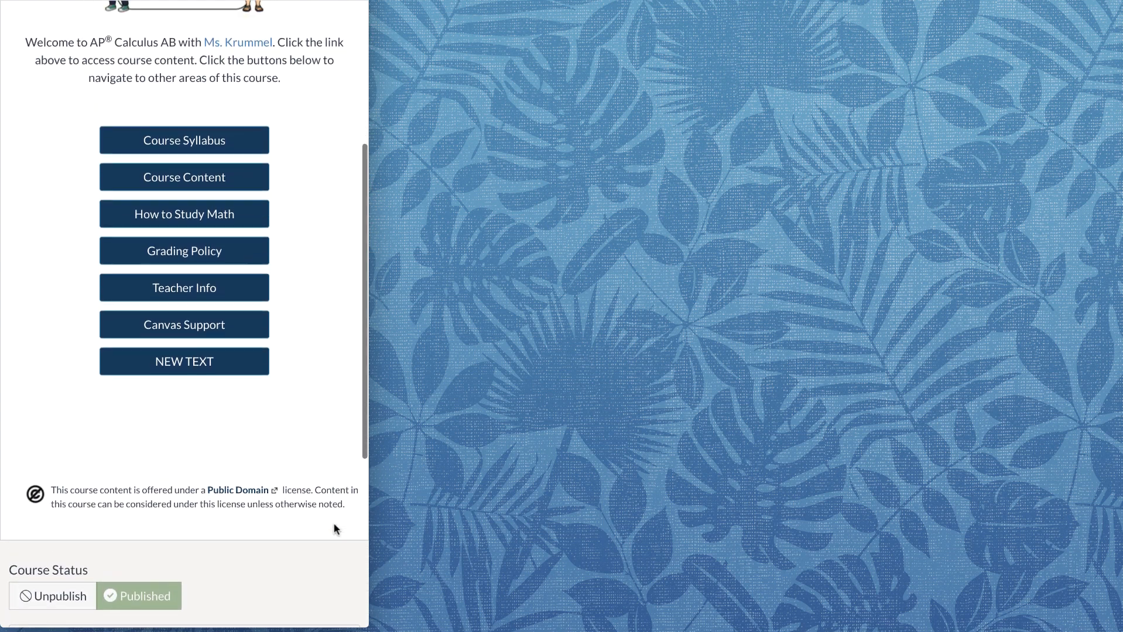
scroll(334, 527, up, 6)
click(359, 627)
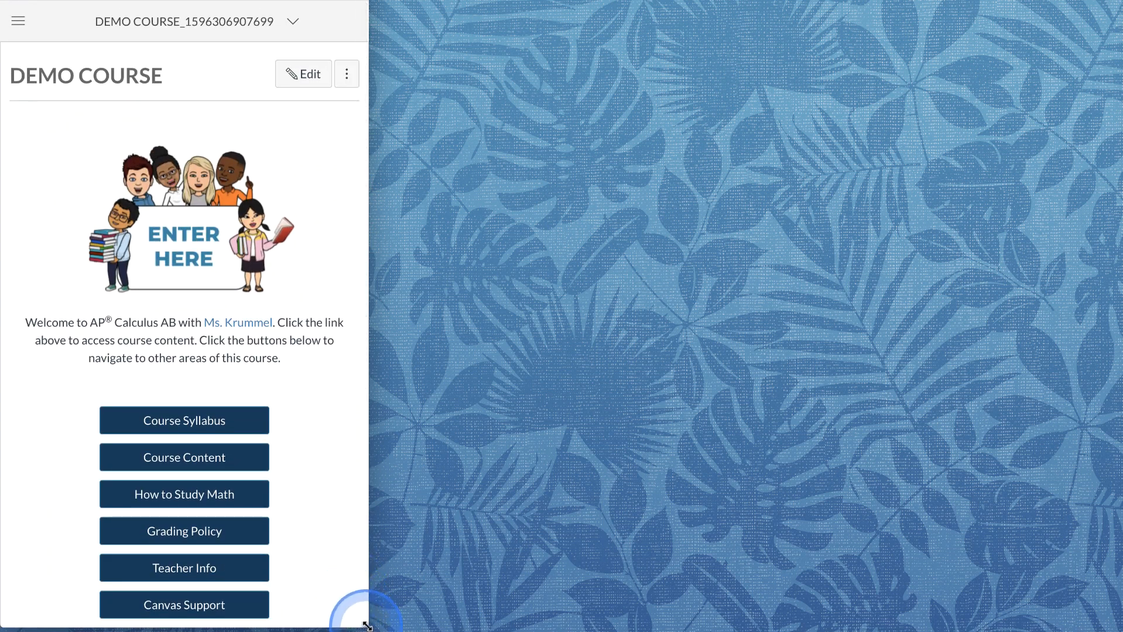
drag(365, 624, 1121, 629)
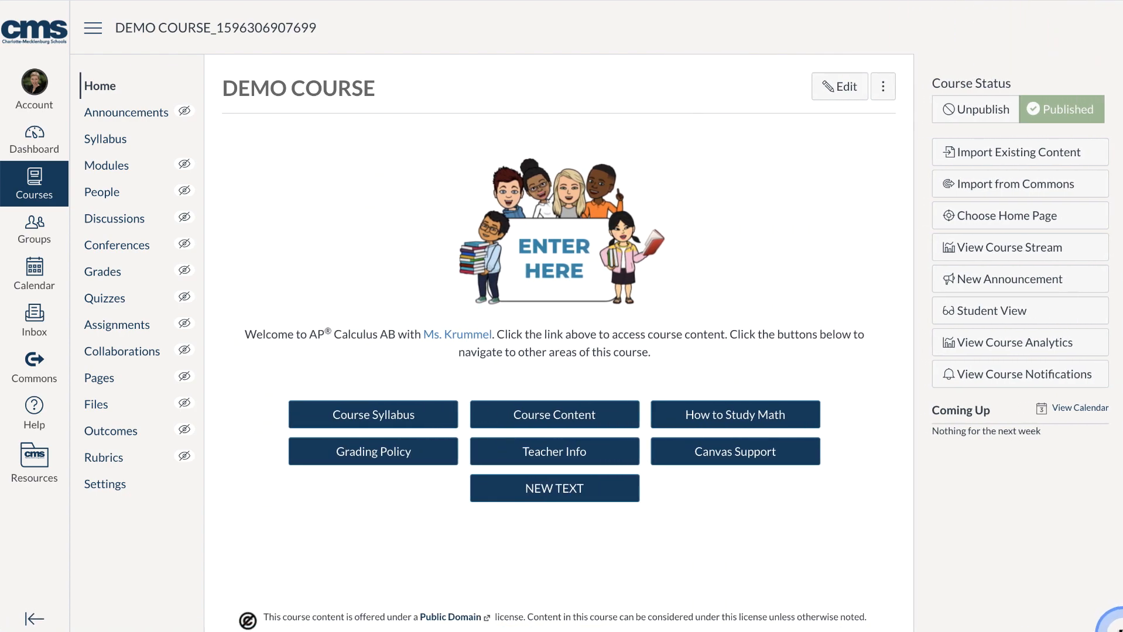
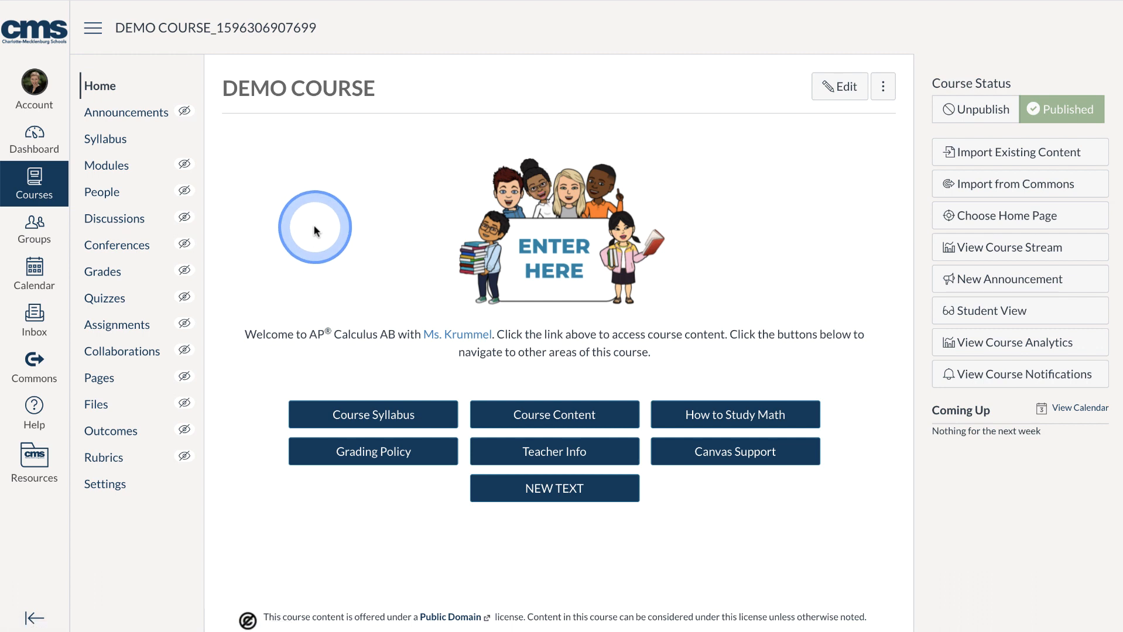
Open the course's Modules page and collapse the How to Study Mathematics module.
click(111, 169)
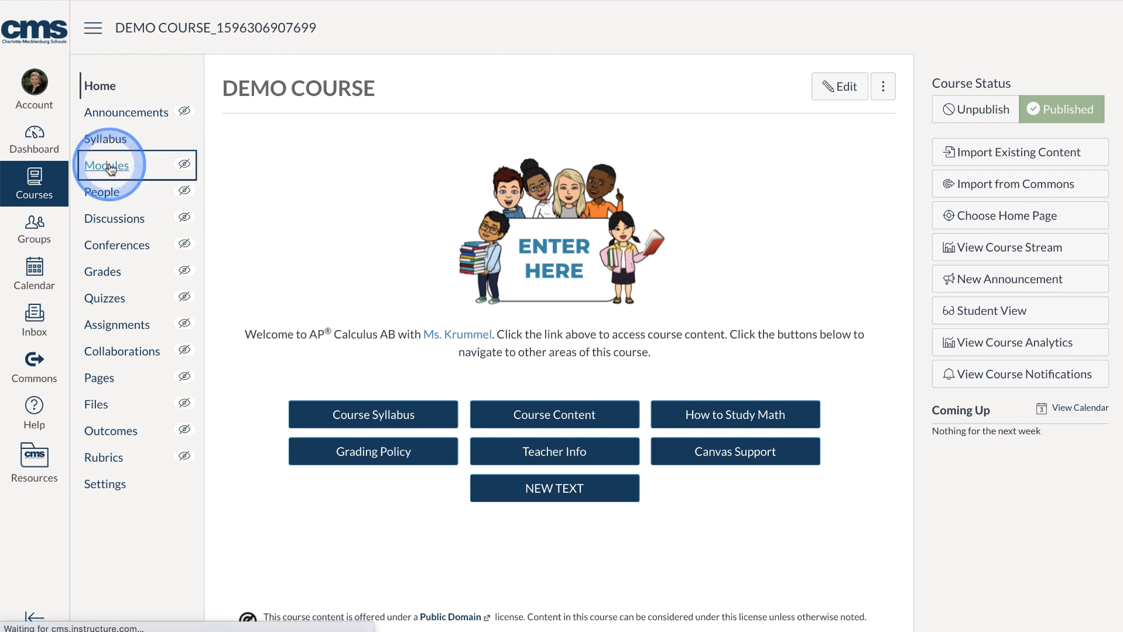
scroll(97, 166, down, 3)
scroll(106, 184, up, 2)
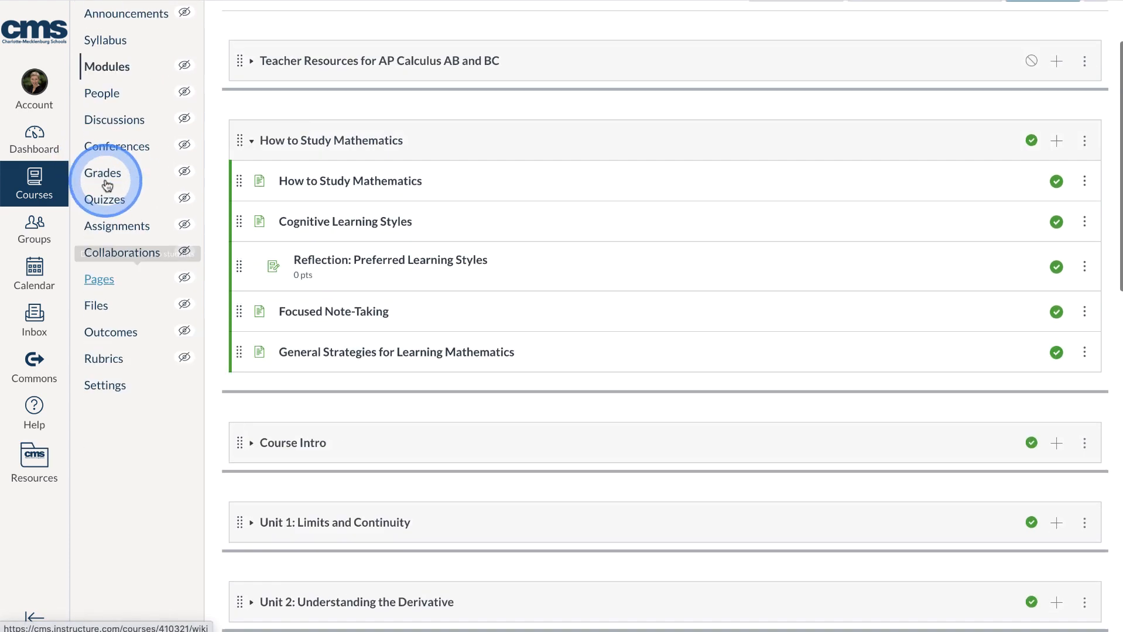
scroll(107, 186, up, 2)
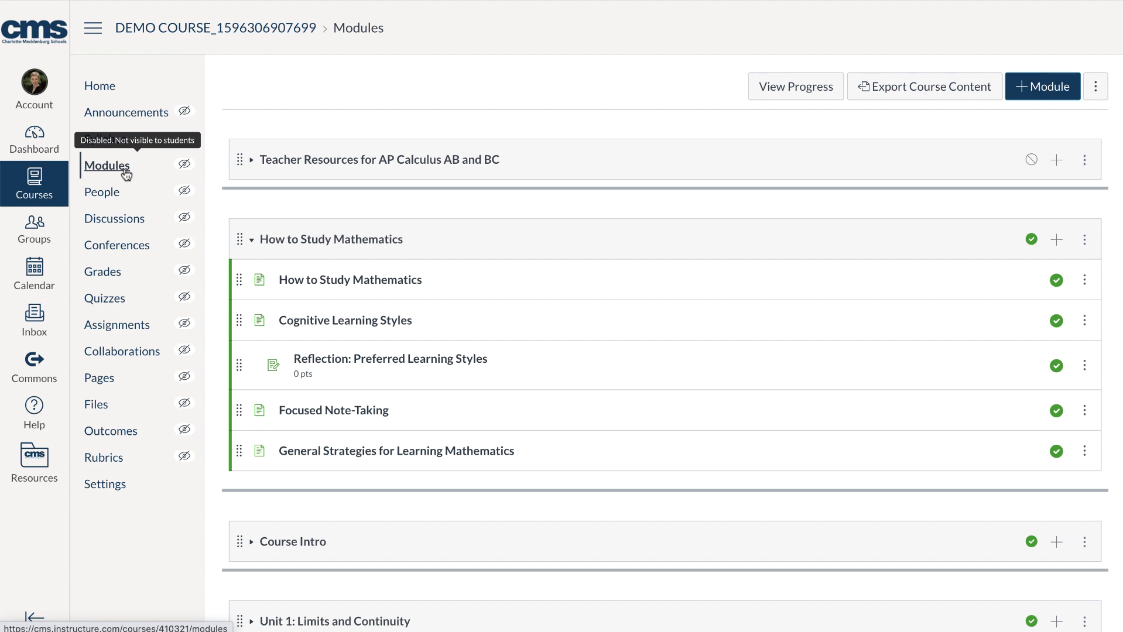
click(125, 174)
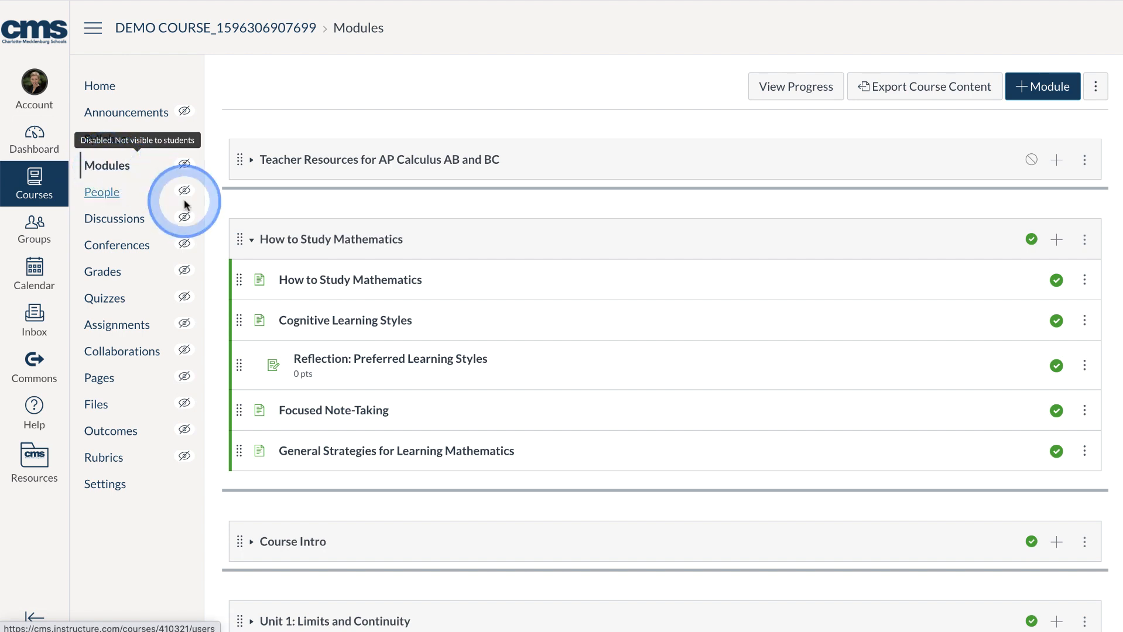
click(251, 241)
scroll(326, 260, down, 3)
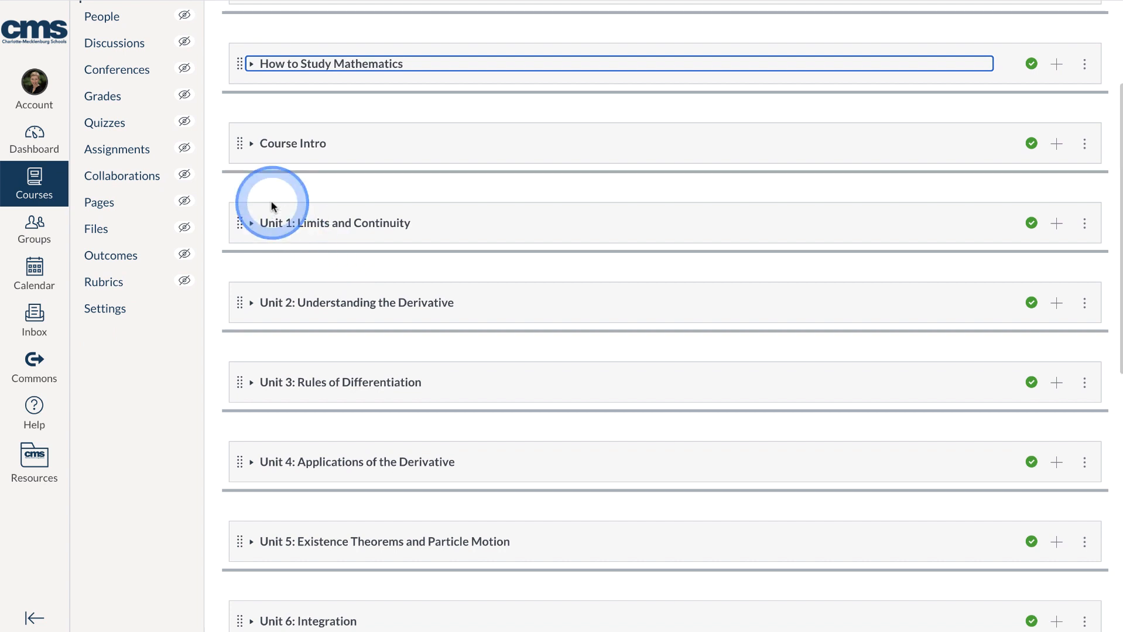
Open the Day 1: Course Overview and Algebra Review lesson through the Weeks 1 & 2 page in the Course Intro module.
click(251, 144)
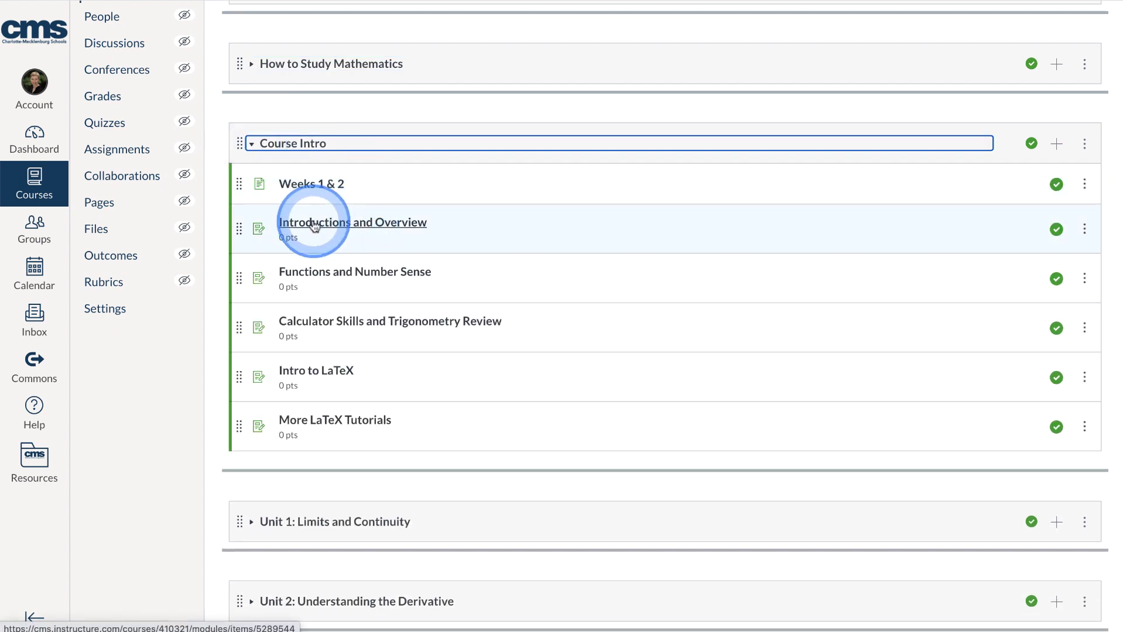
click(304, 185)
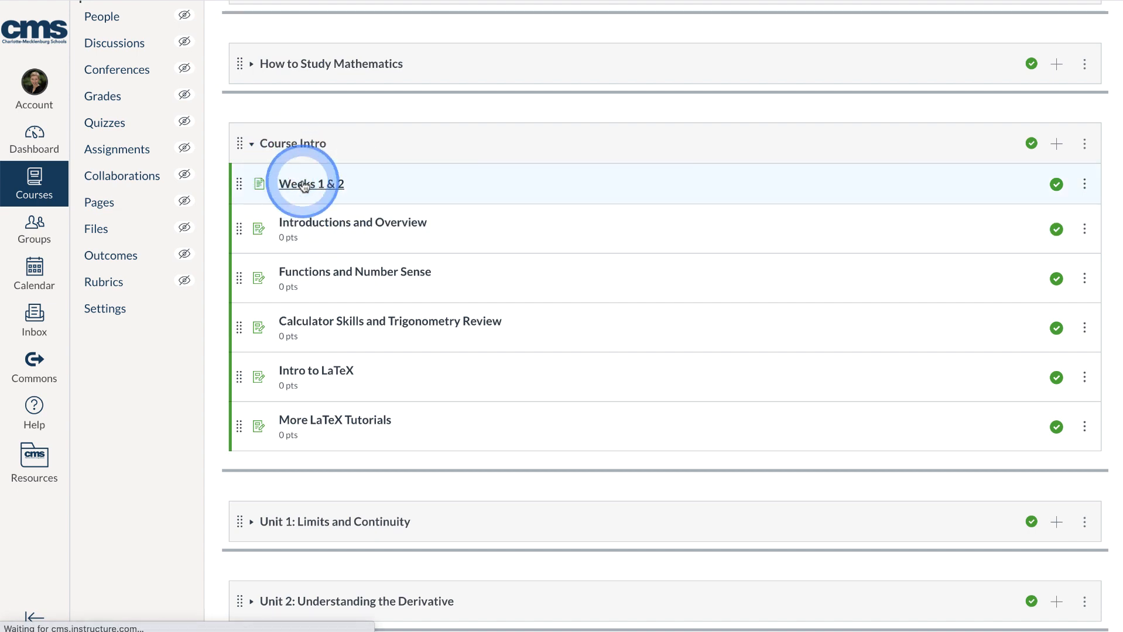
scroll(508, 234, down, 1)
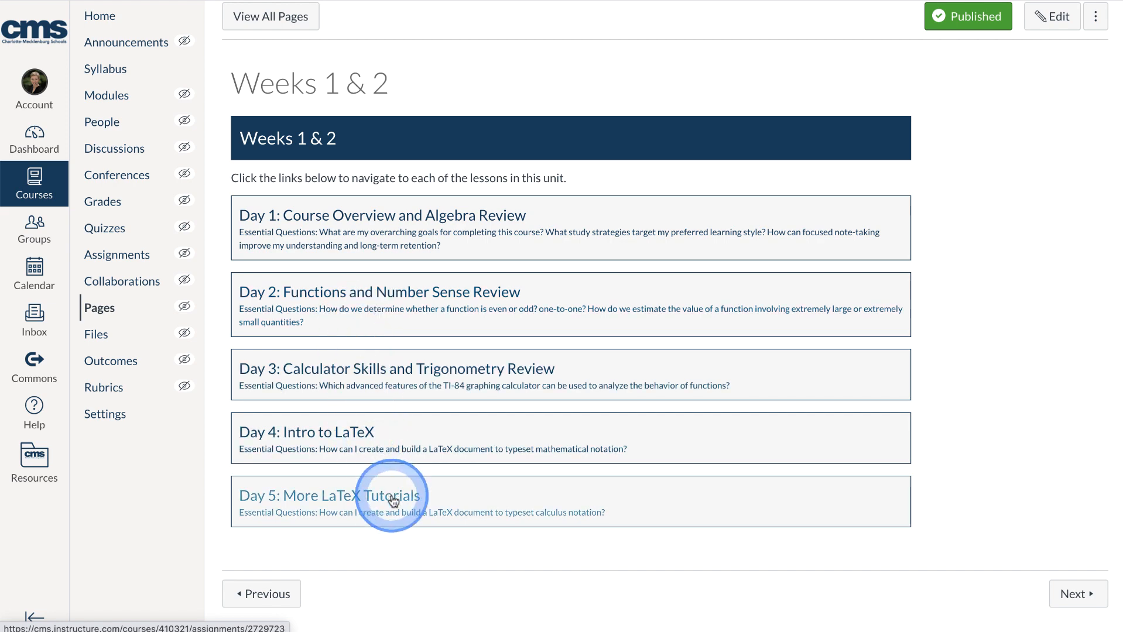
click(351, 217)
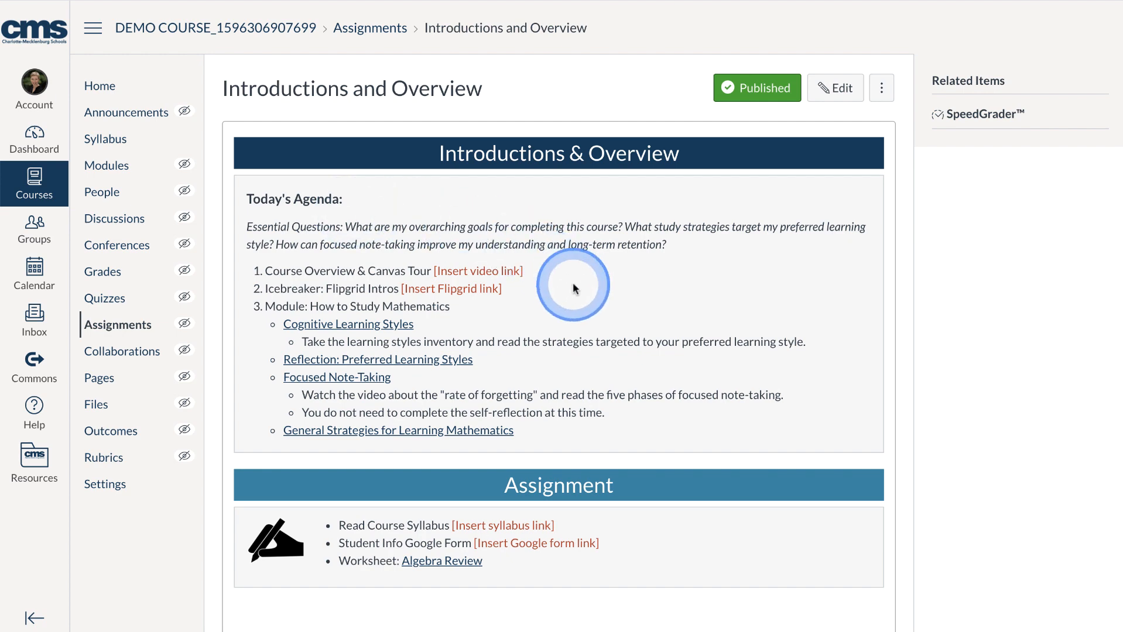
Open the Introductions and Overview assignment for editing and enlarge its content editor to show the full agenda.
scroll(573, 286, down, 1)
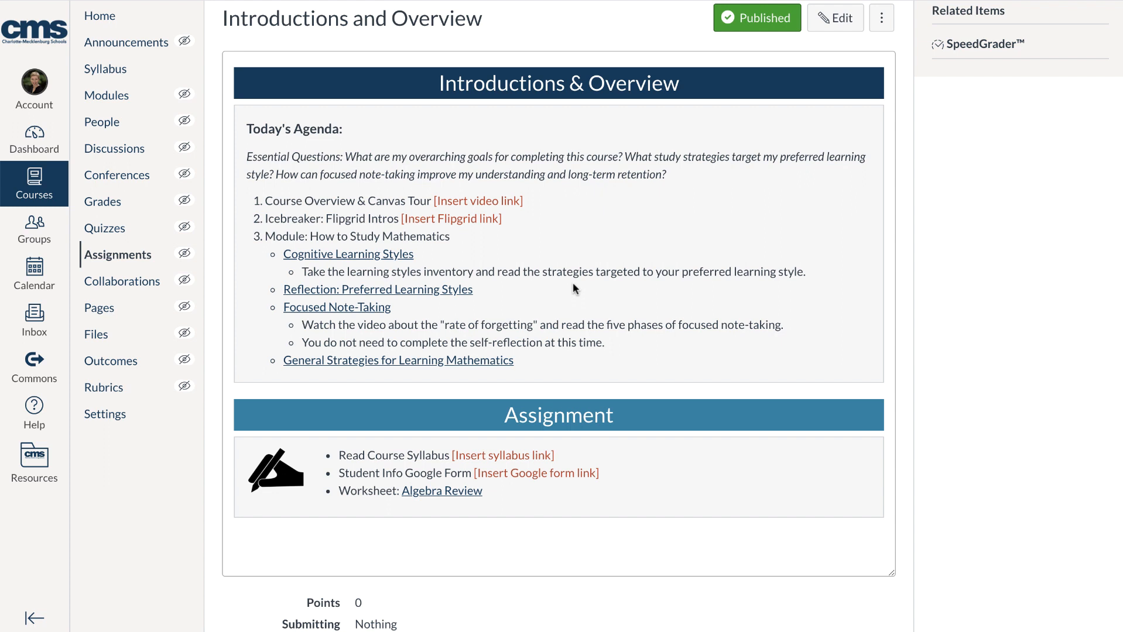
scroll(573, 286, up, 1)
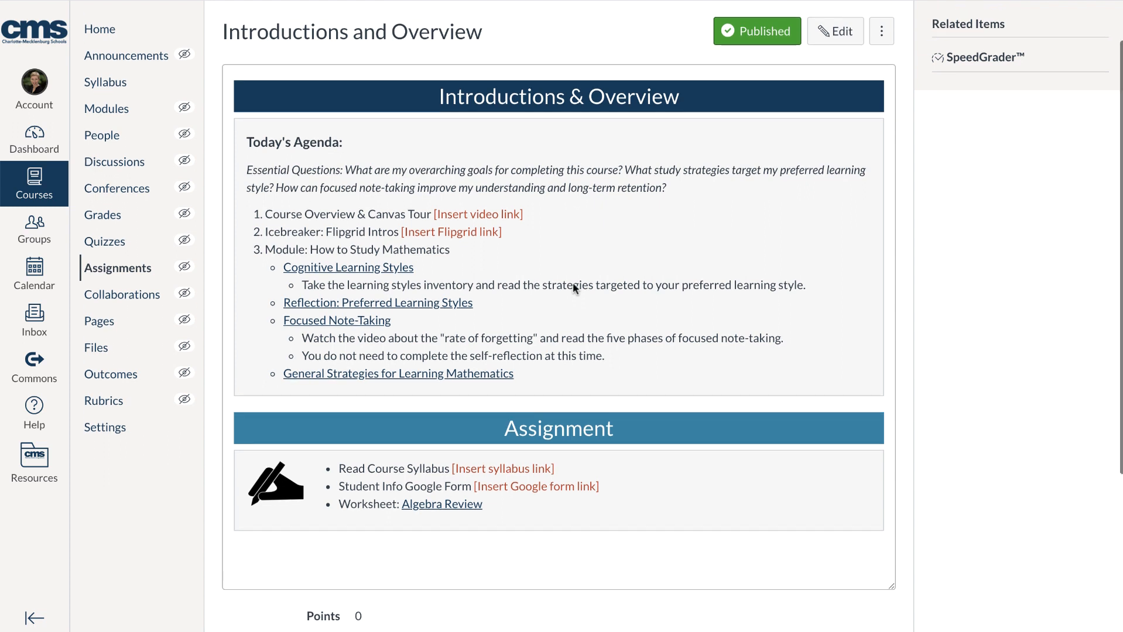
click(837, 35)
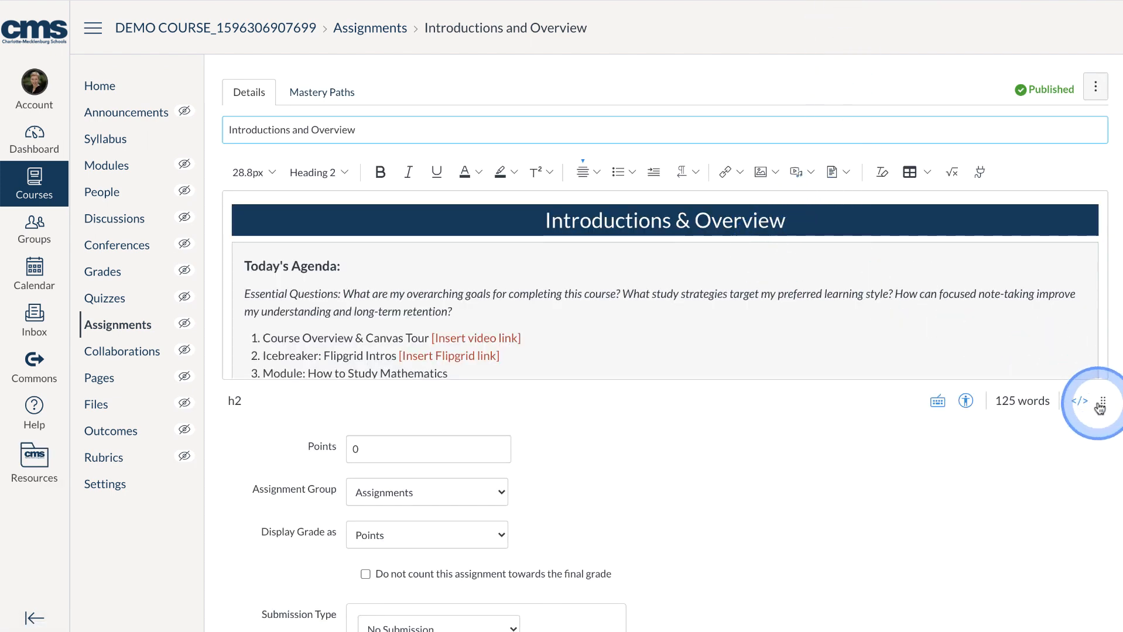
drag(1090, 416, 1088, 631)
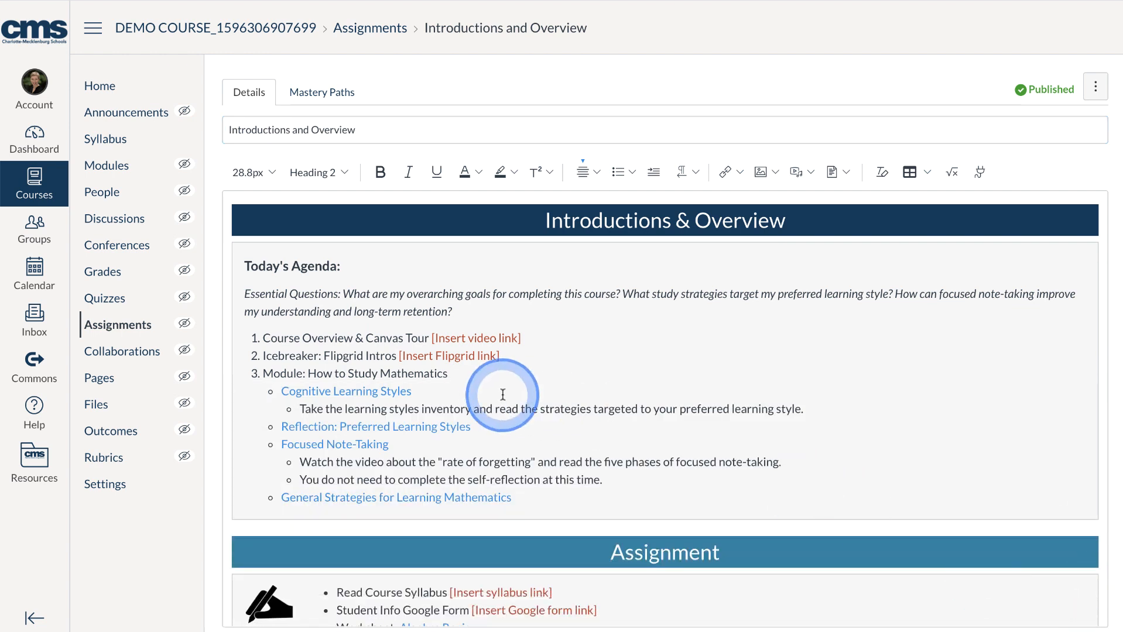
Review the Introductions and Overview agenda and Assignment sections, and inspect the HTML source before returning to the visual editor.
scroll(513, 382, down, 2)
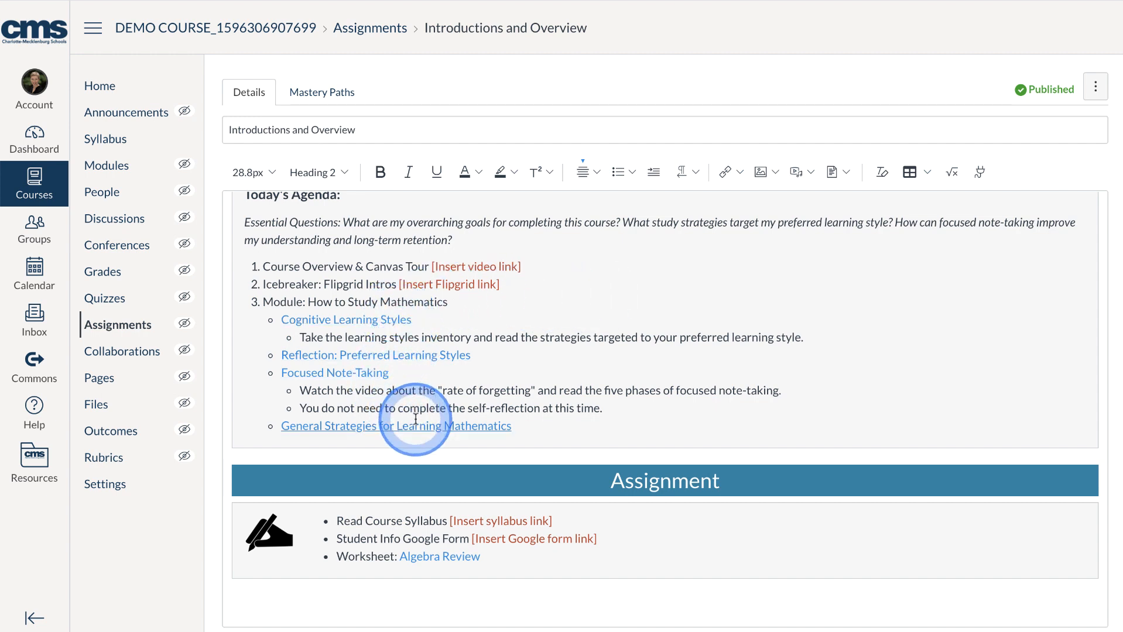
scroll(626, 395, down, 2)
scroll(627, 396, down, 3)
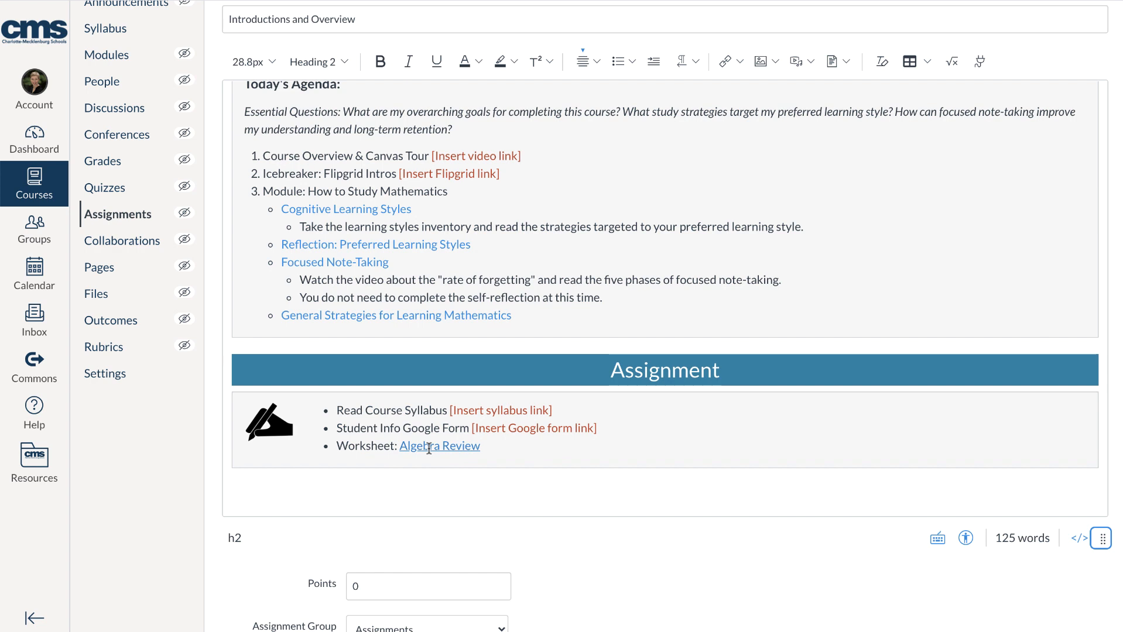
scroll(429, 448, up, 1)
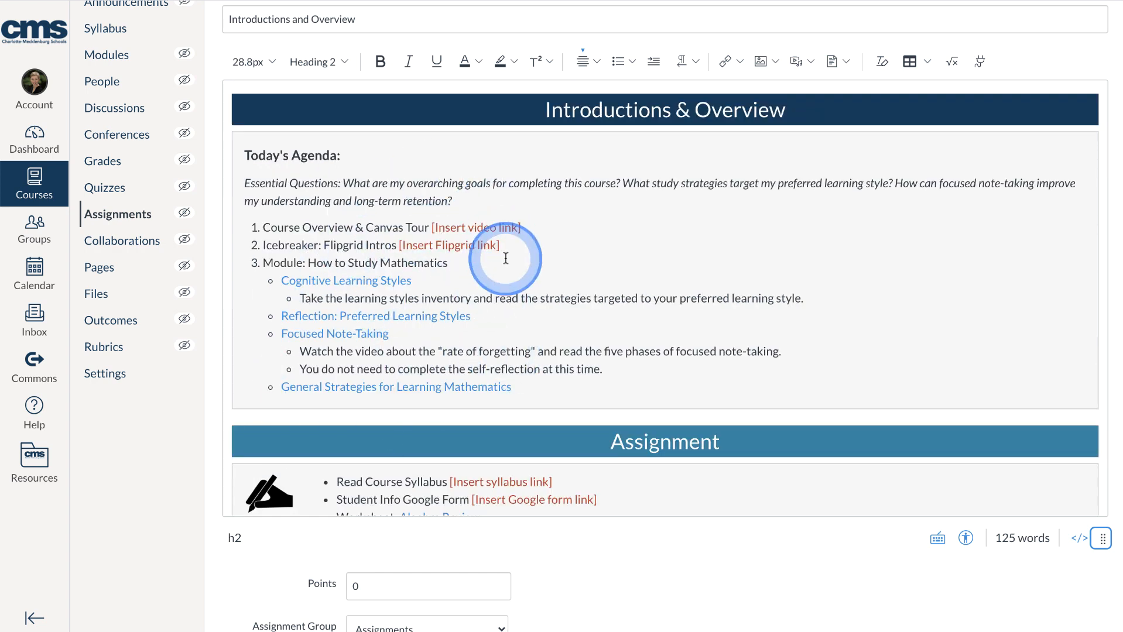
click(1078, 539)
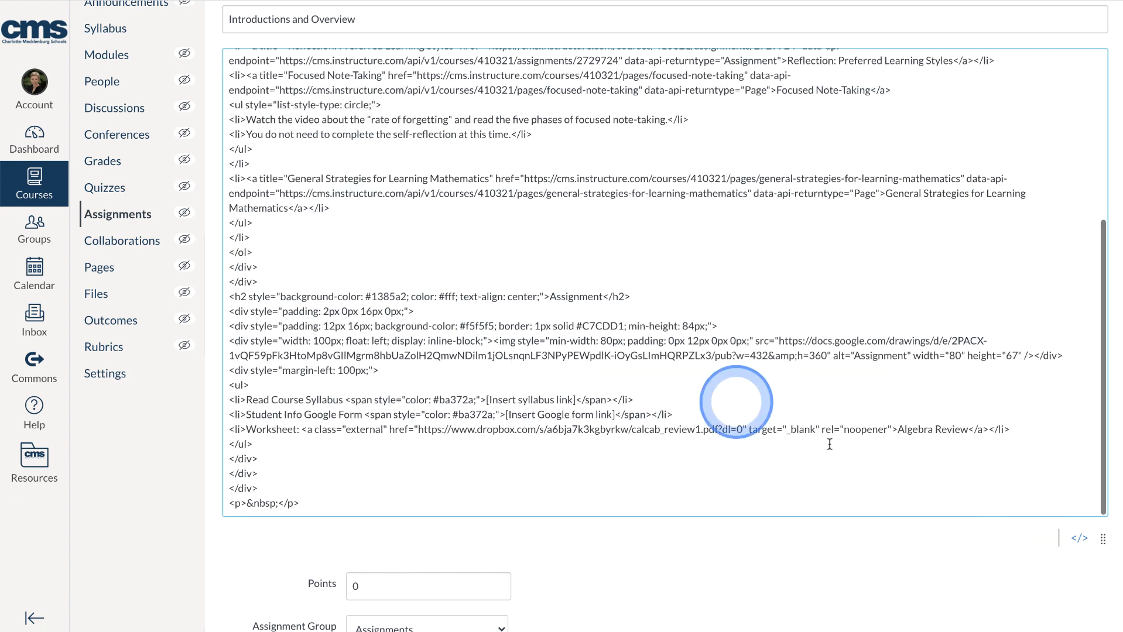
scroll(634, 317, up, 5)
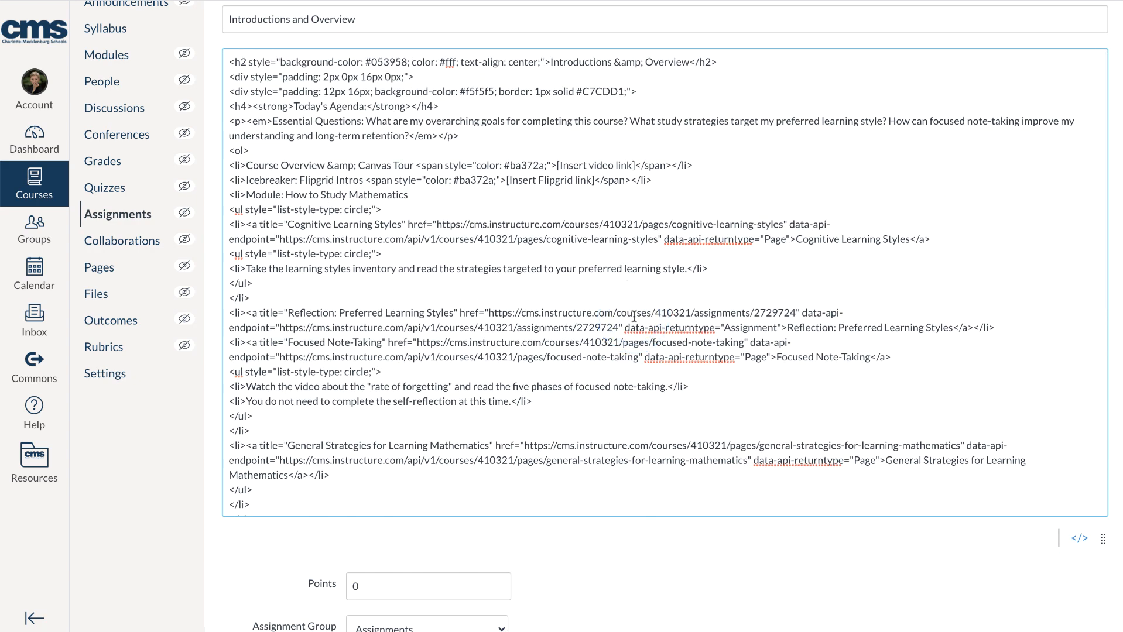
click(1079, 538)
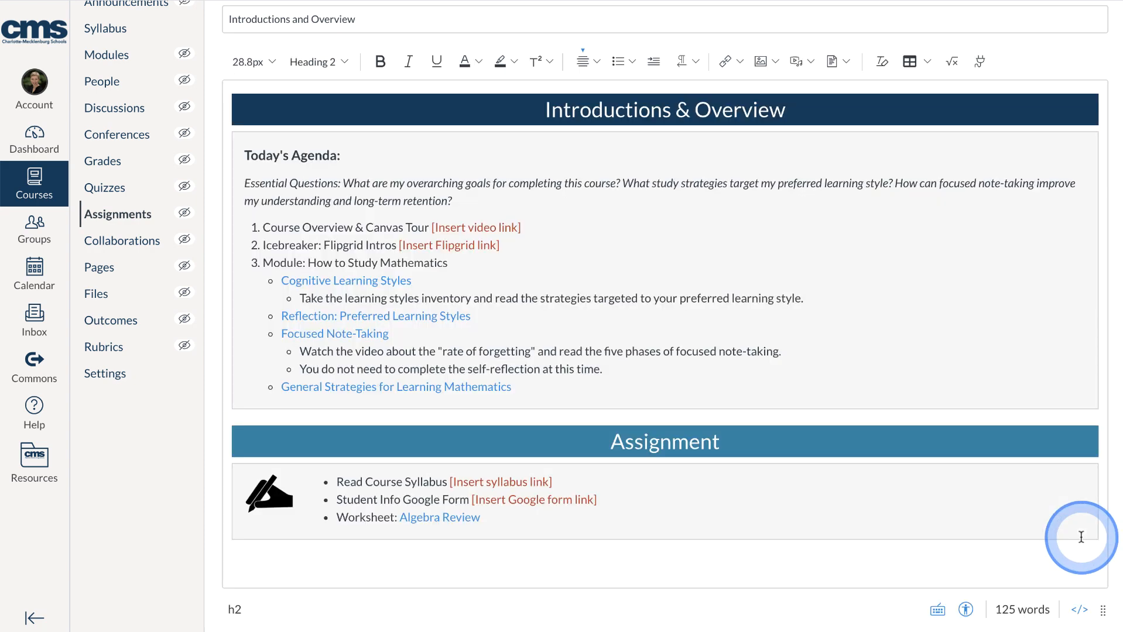
scroll(387, 170, up, 2)
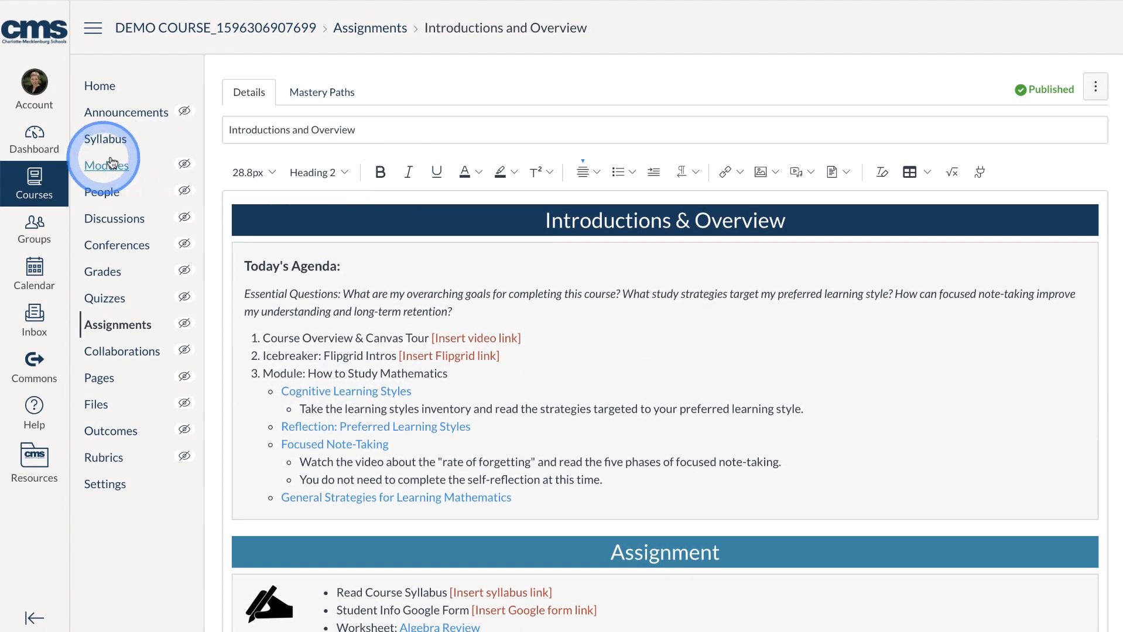
Leave the assignment editor for the course's Modules page and look through the Course Intro module's items.
click(111, 163)
scroll(102, 171, down, 1)
click(101, 171)
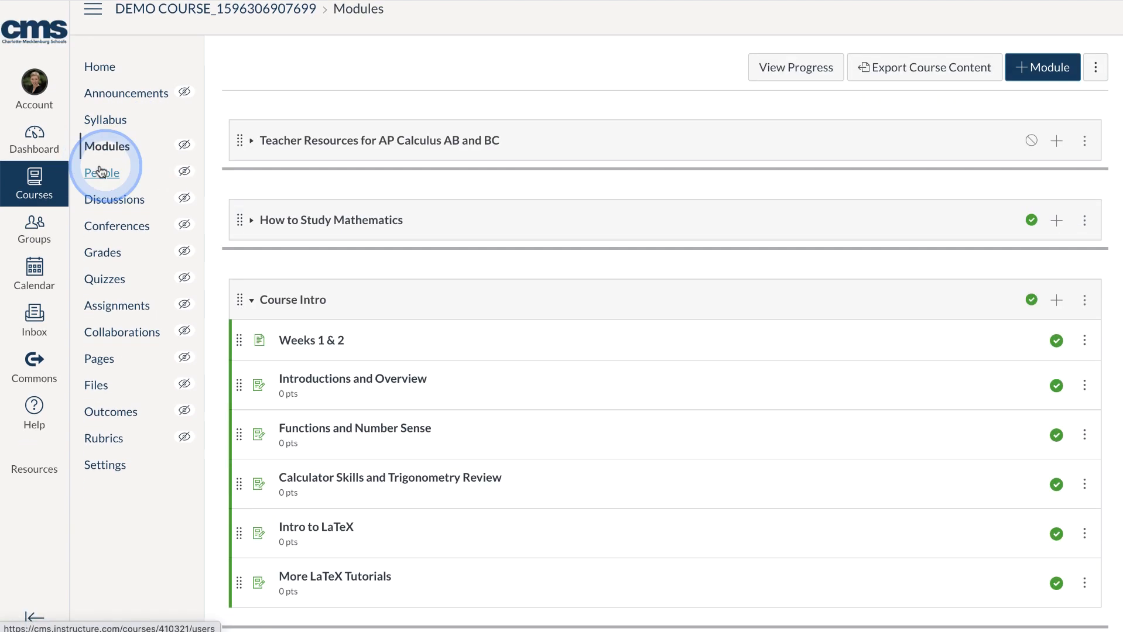
scroll(381, 188, down, 5)
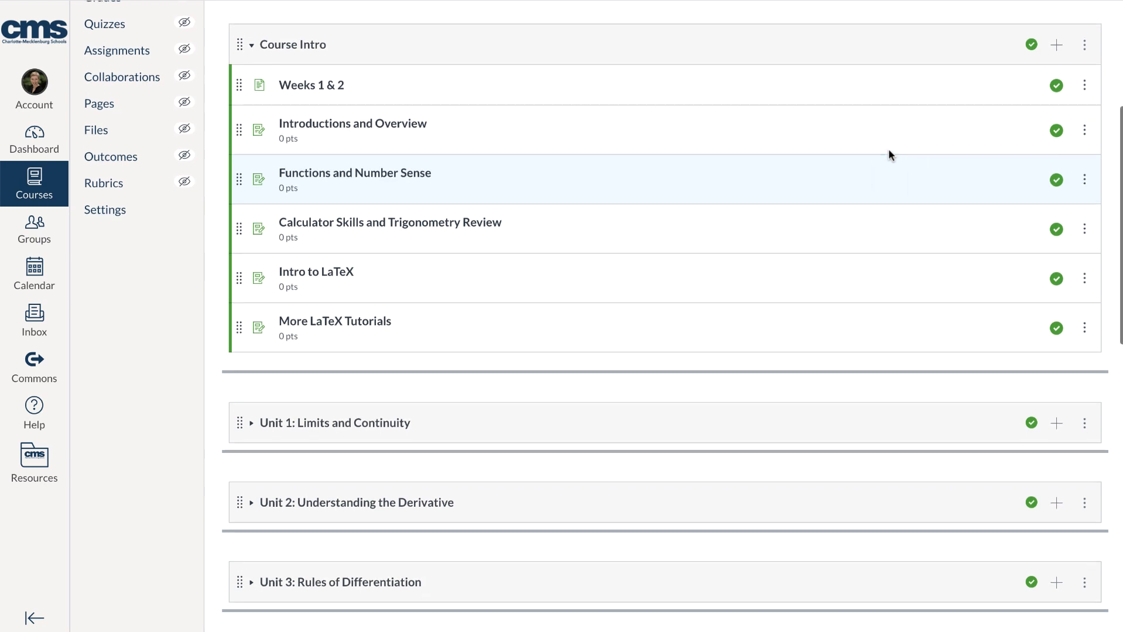
scroll(887, 149, up, 2)
click(1036, 190)
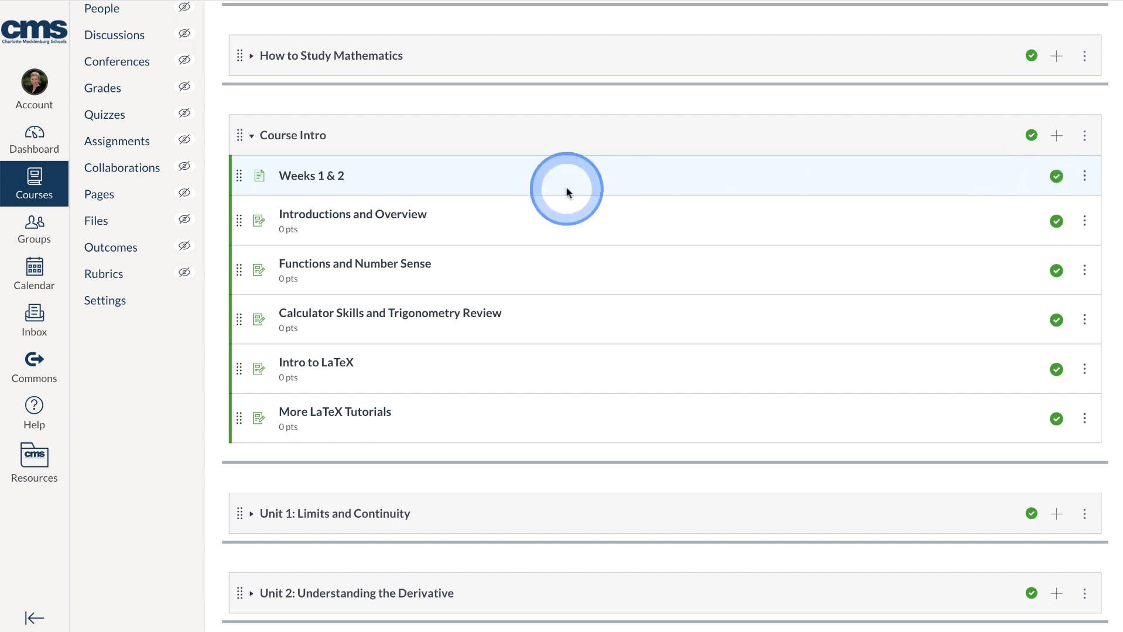
View the daily lesson links on the Weeks 1 & 2 page and return to the Modules page.
click(300, 177)
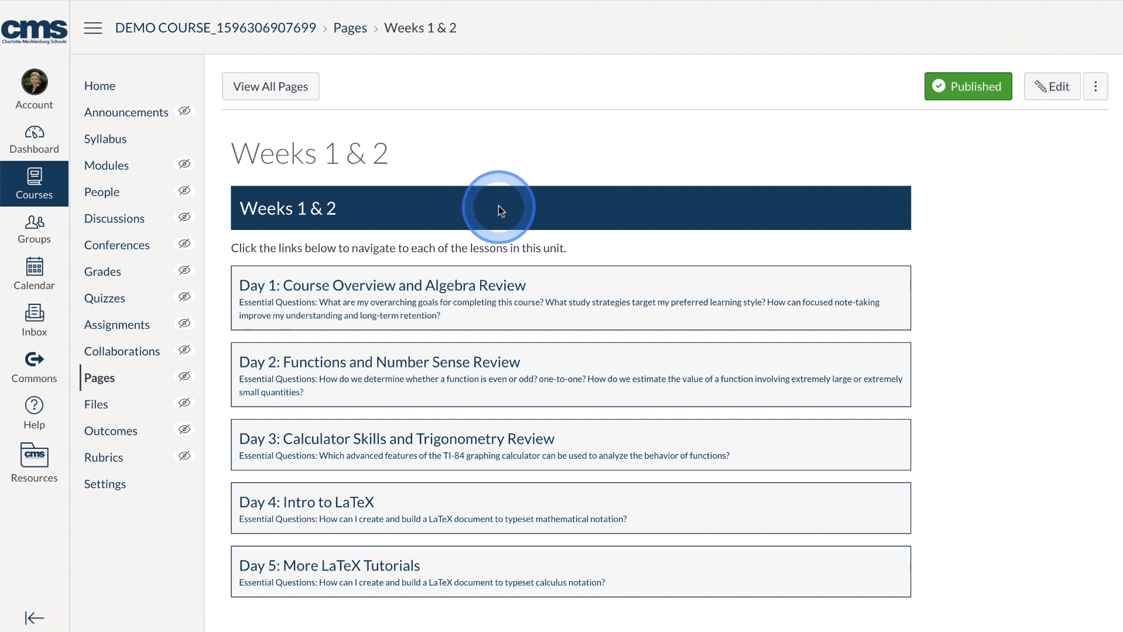
scroll(498, 206, left, 5)
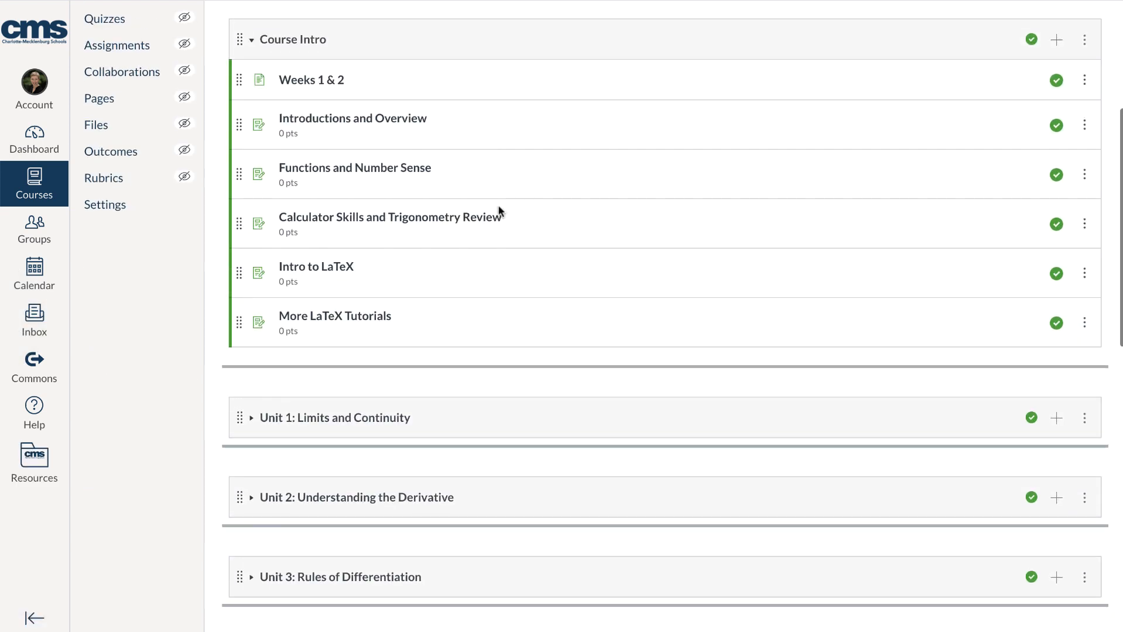
scroll(499, 212, down, 3)
scroll(499, 211, up, 3)
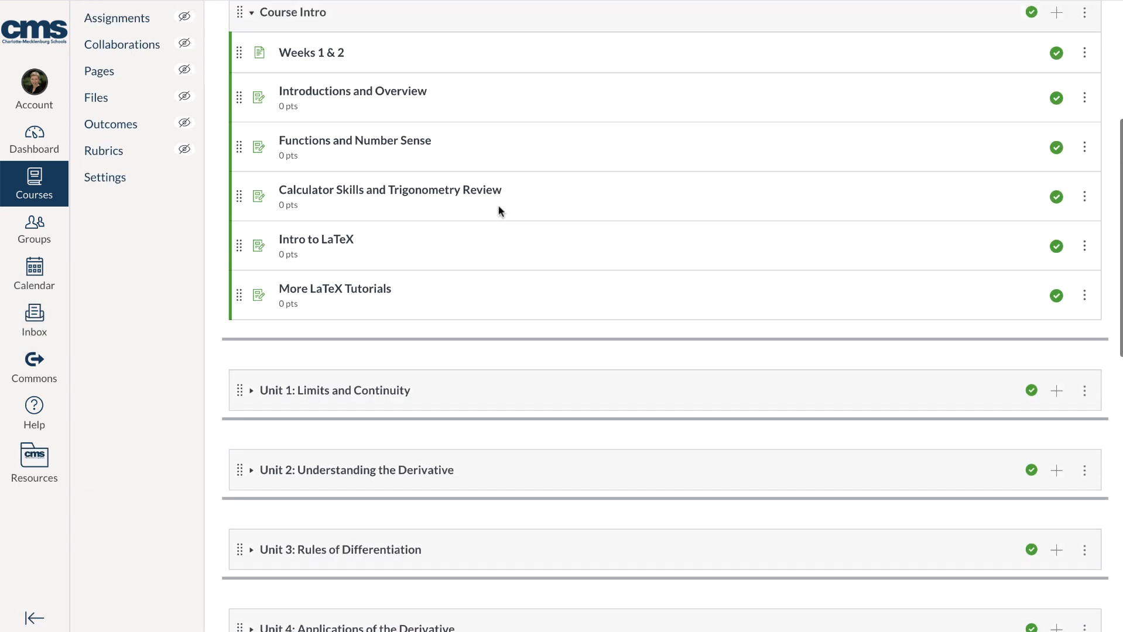
Duplicate the Weeks 1 & 2 page within the Course Intro module.
click(374, 177)
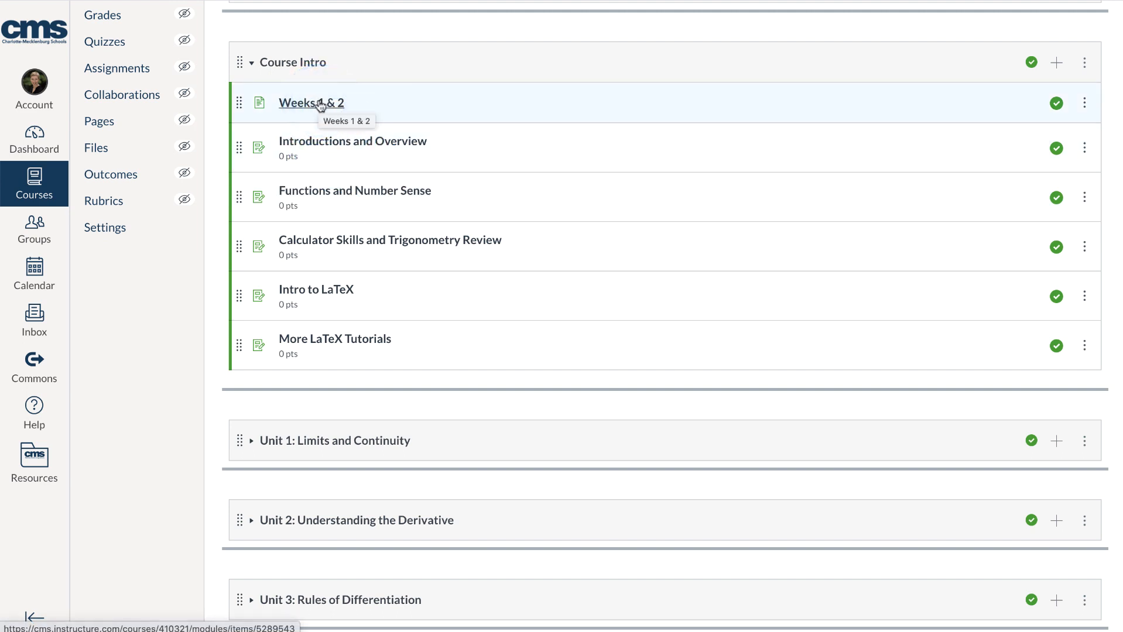
click(1085, 103)
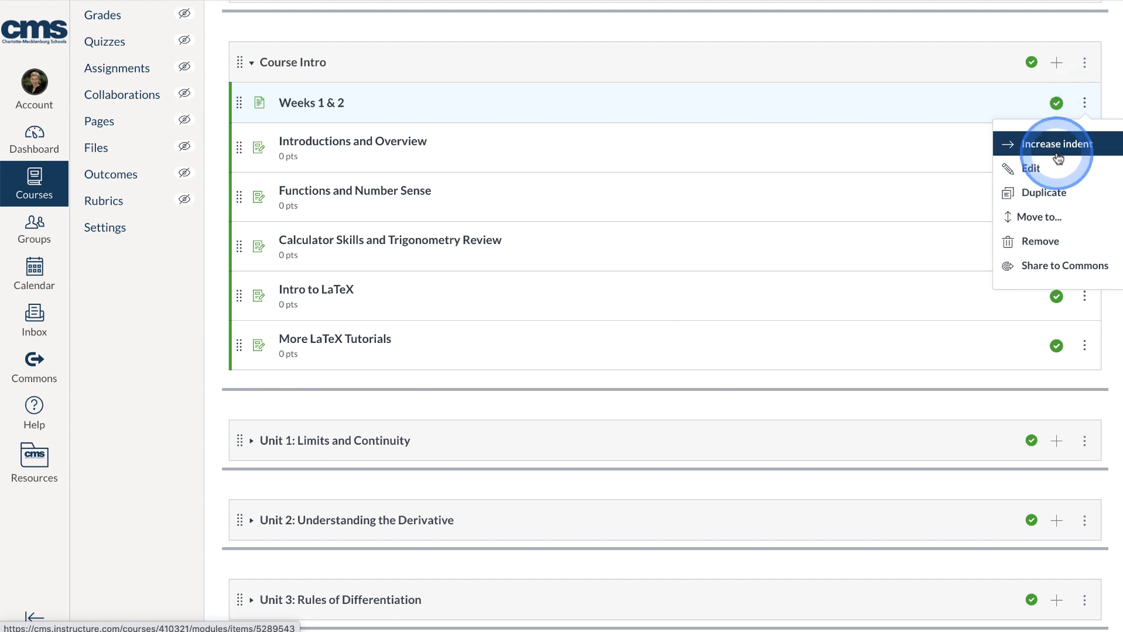
click(1034, 192)
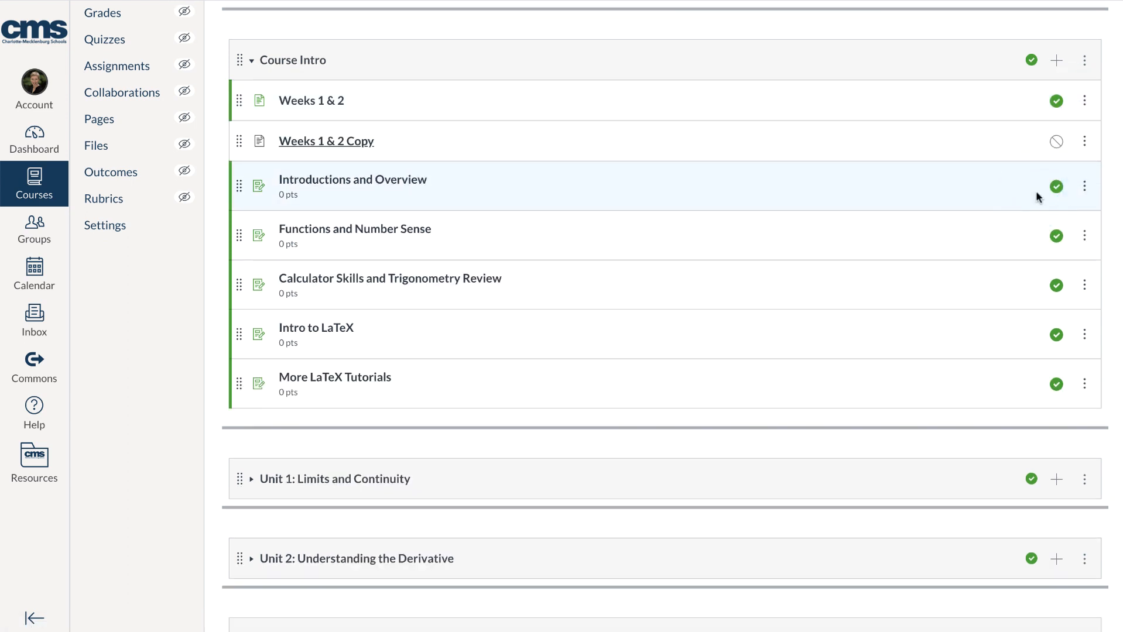
Open the Weeks 1 & 2 Copy page to examine its title and lesson links, and return to the Modules page.
click(354, 150)
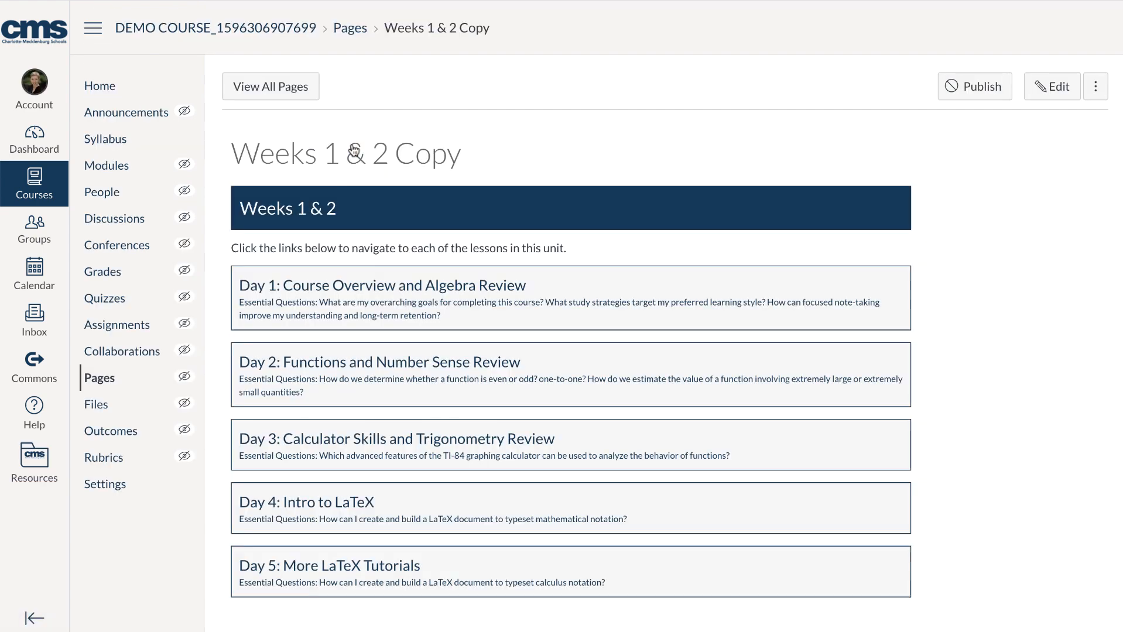
scroll(471, 333, down, 3)
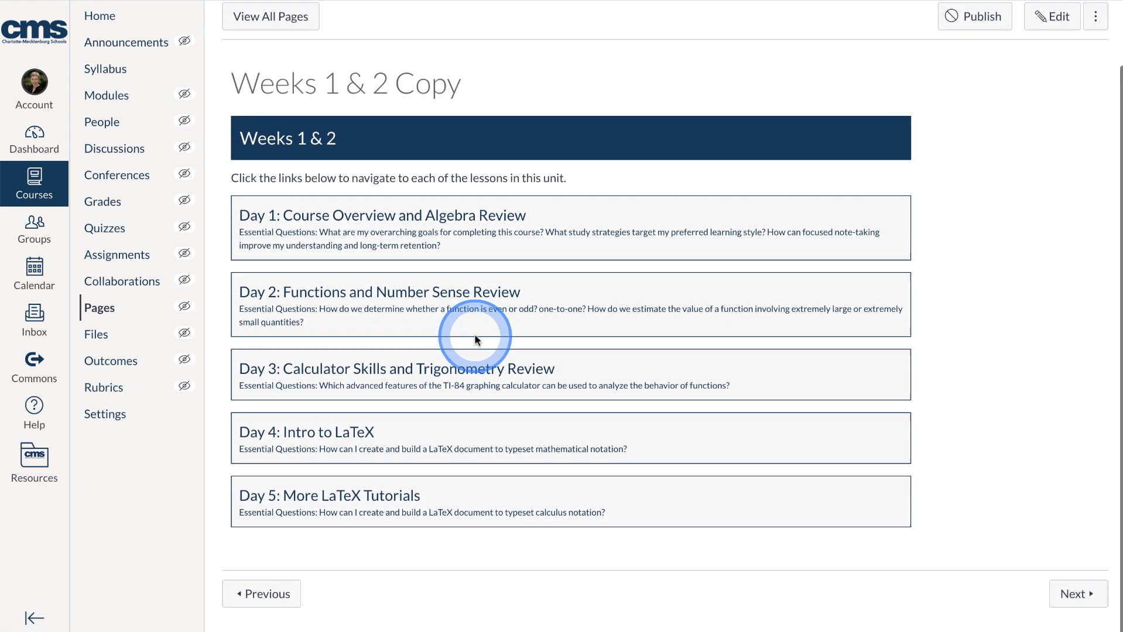
scroll(474, 337, up, 3)
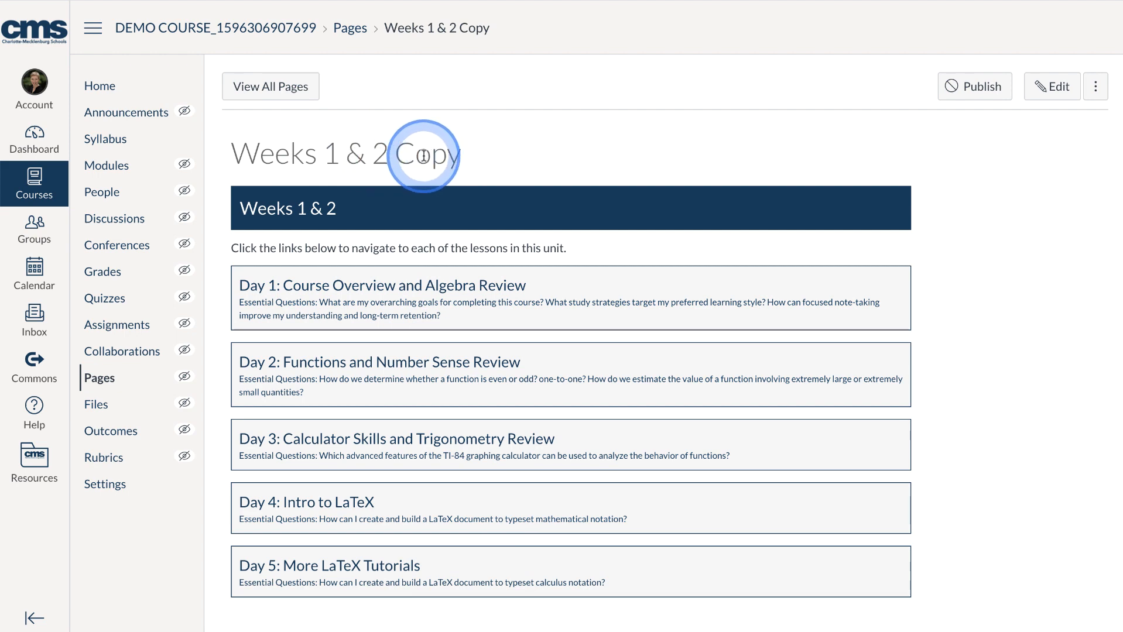
scroll(424, 155, left, 5)
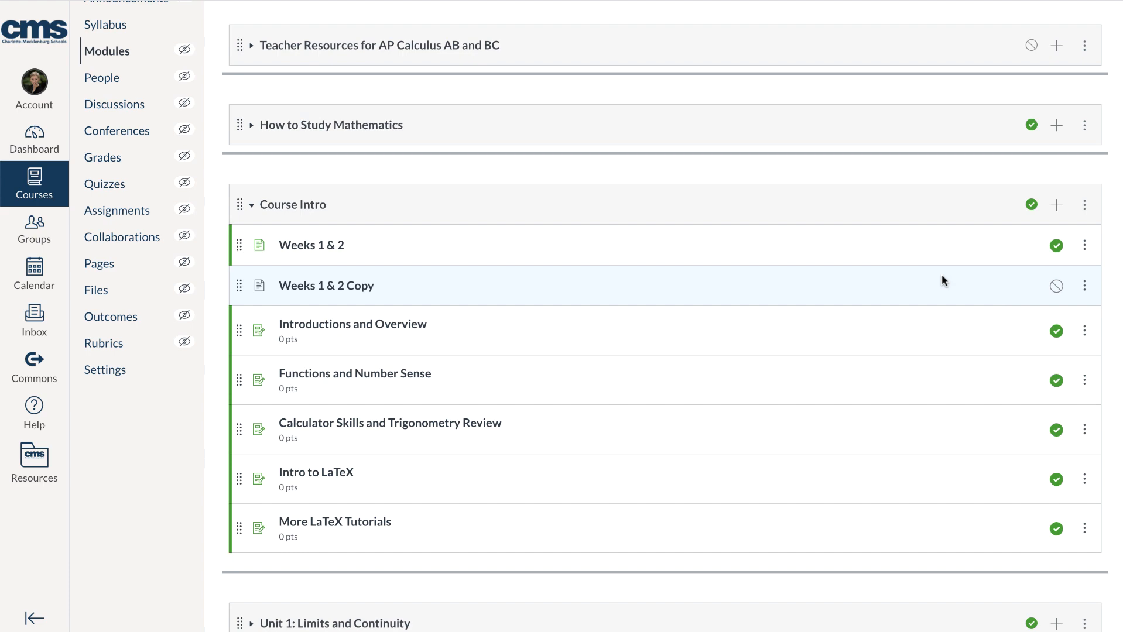
Expand the Teacher Resources for AP Calculus AB and BC module to review its items, and collapse it along with Course Intro.
scroll(854, 351, down, 1)
scroll(854, 356, up, 4)
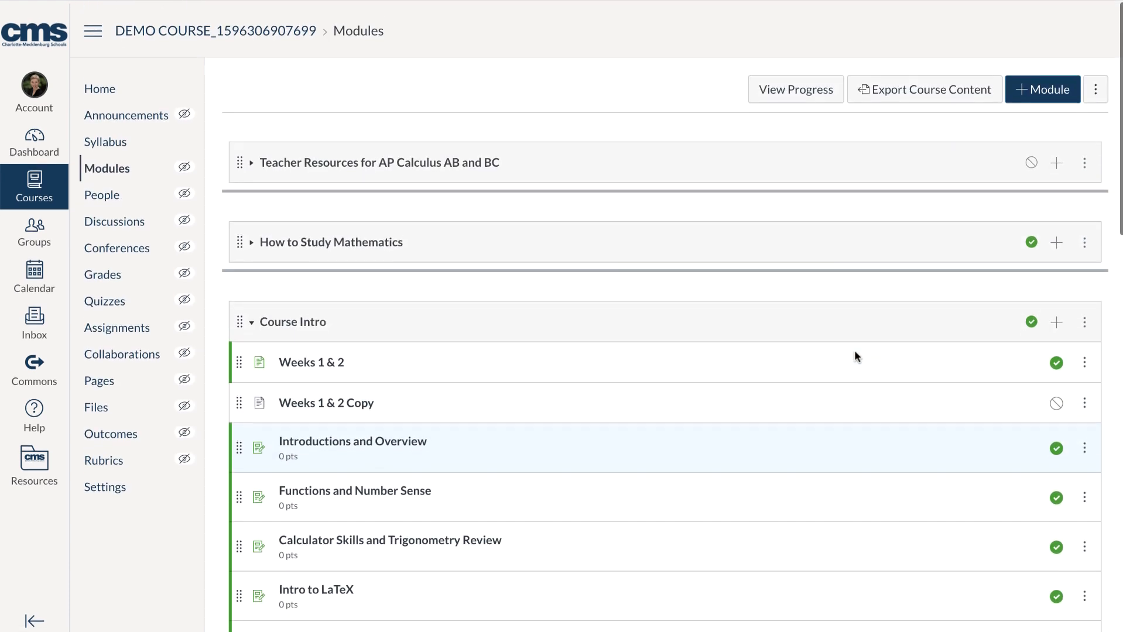
click(252, 162)
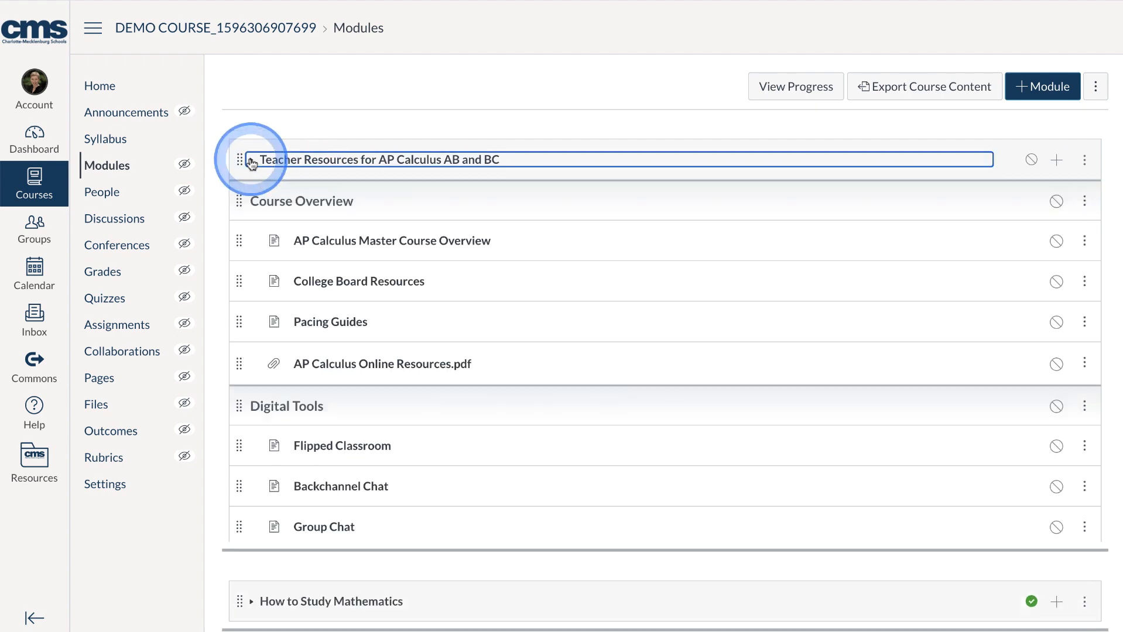
click(618, 328)
scroll(620, 331, down, 3)
scroll(619, 329, down, 4)
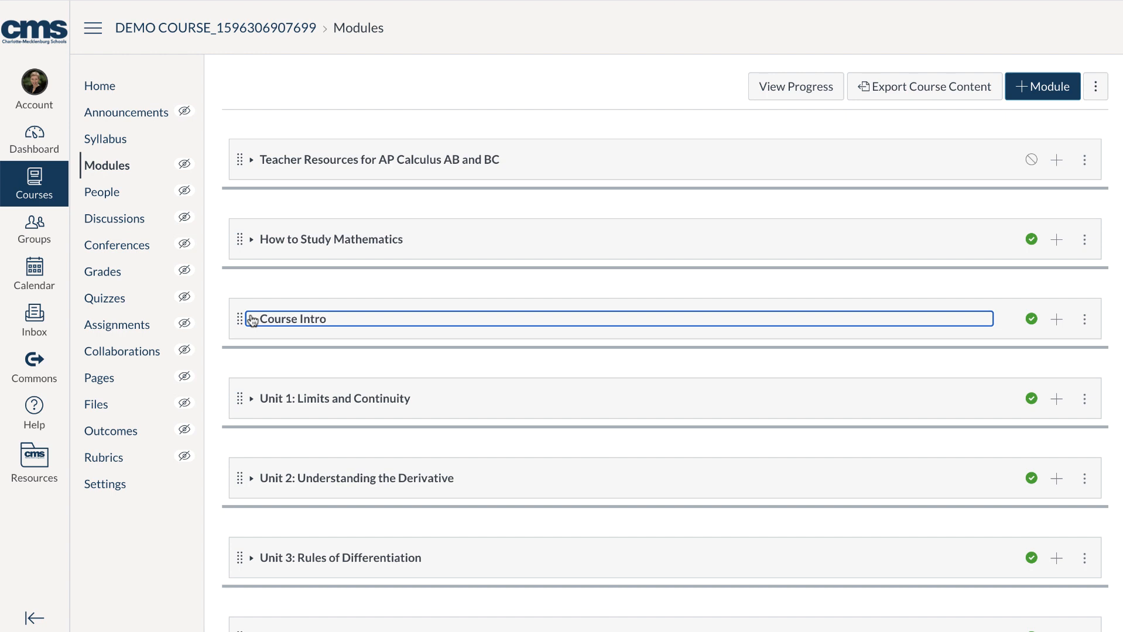
Open the Navigation section of the course settings and review which items are shown to or hidden from students.
click(104, 488)
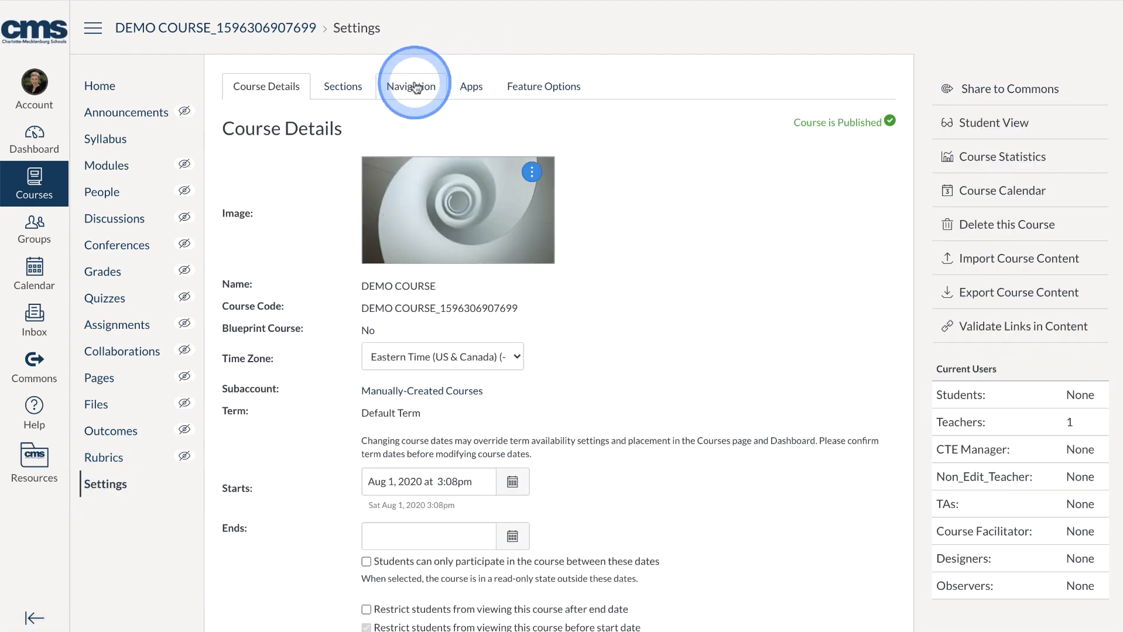
click(402, 88)
click(580, 254)
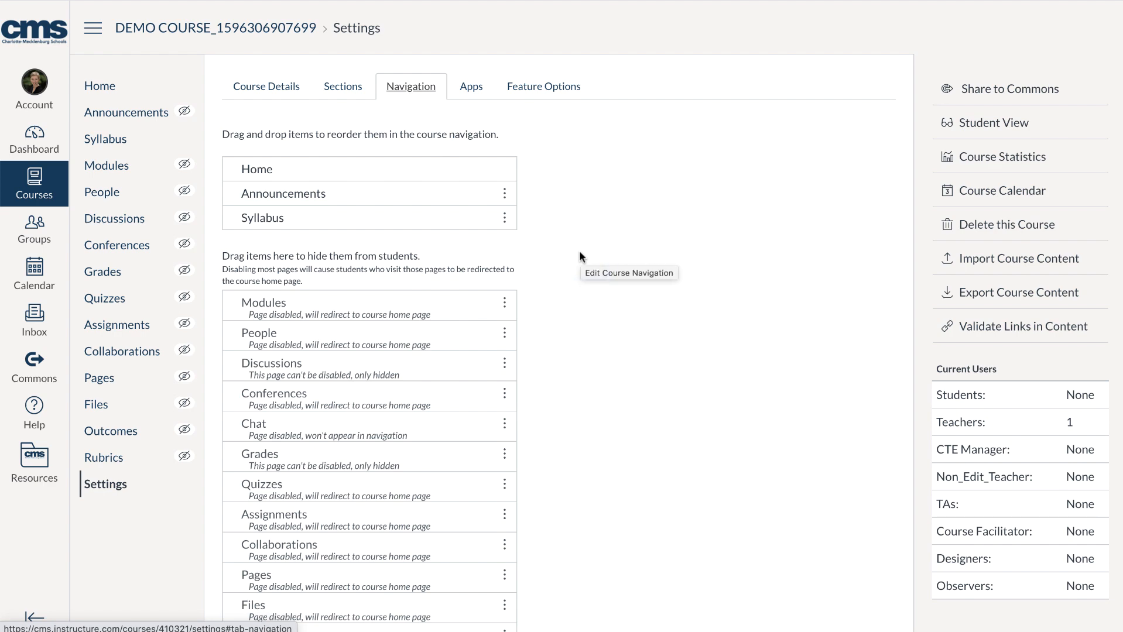
scroll(581, 253, down, 2)
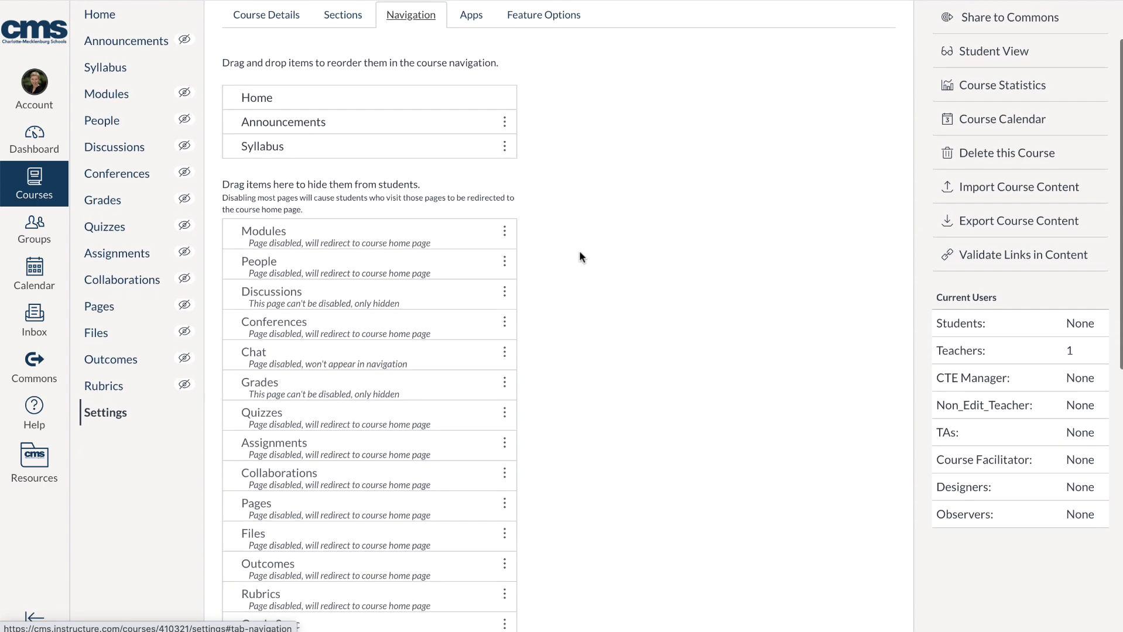
click(417, 252)
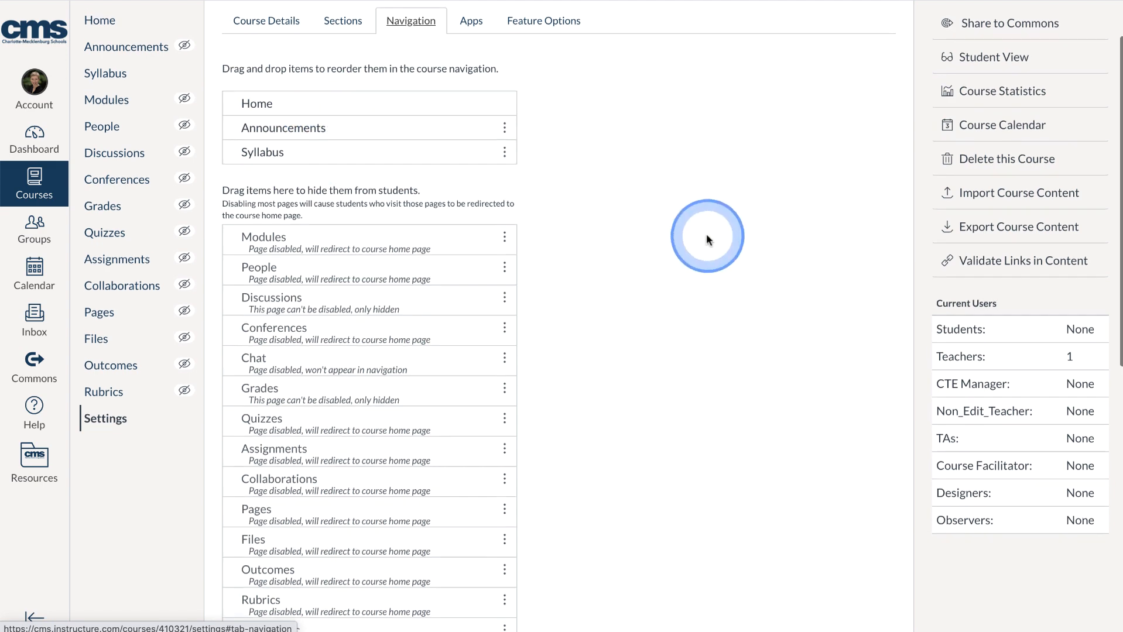
Check the course home page and its navigation links in Student View, and leave Student View.
scroll(706, 234, up, 1)
click(983, 94)
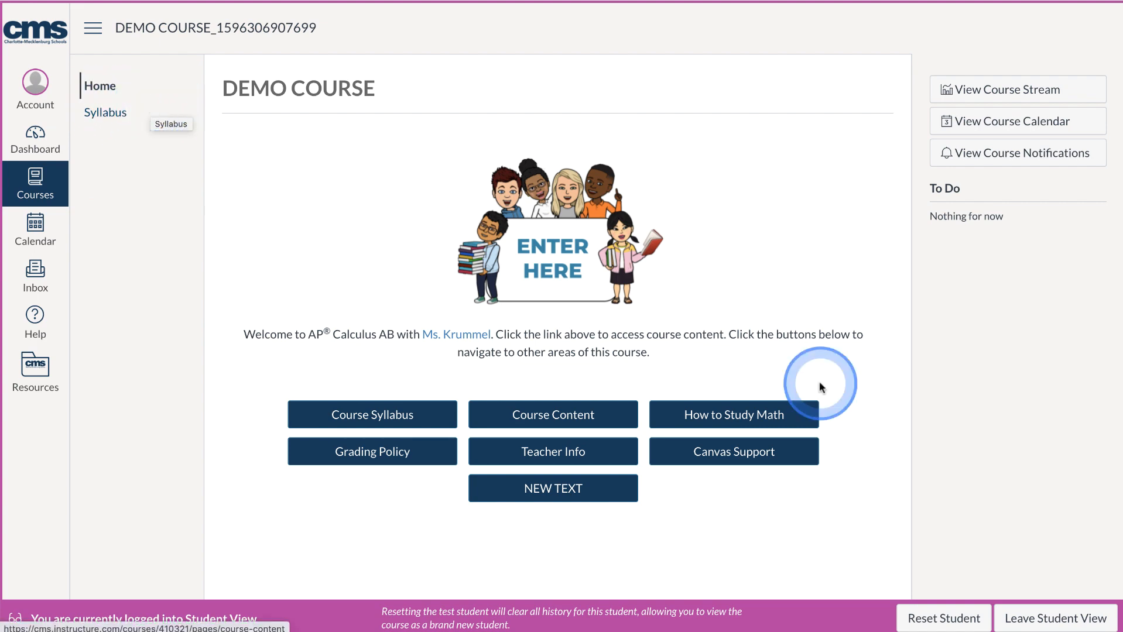
click(1014, 616)
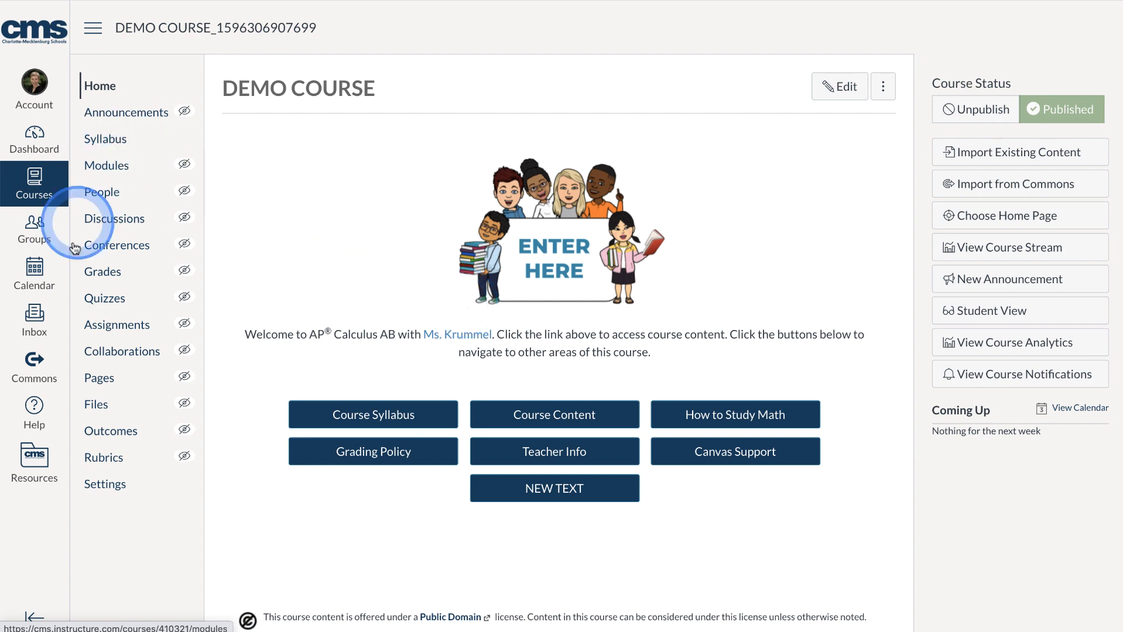
Return to the Navigation section of the course settings and locate Conferences among the hidden items.
click(103, 485)
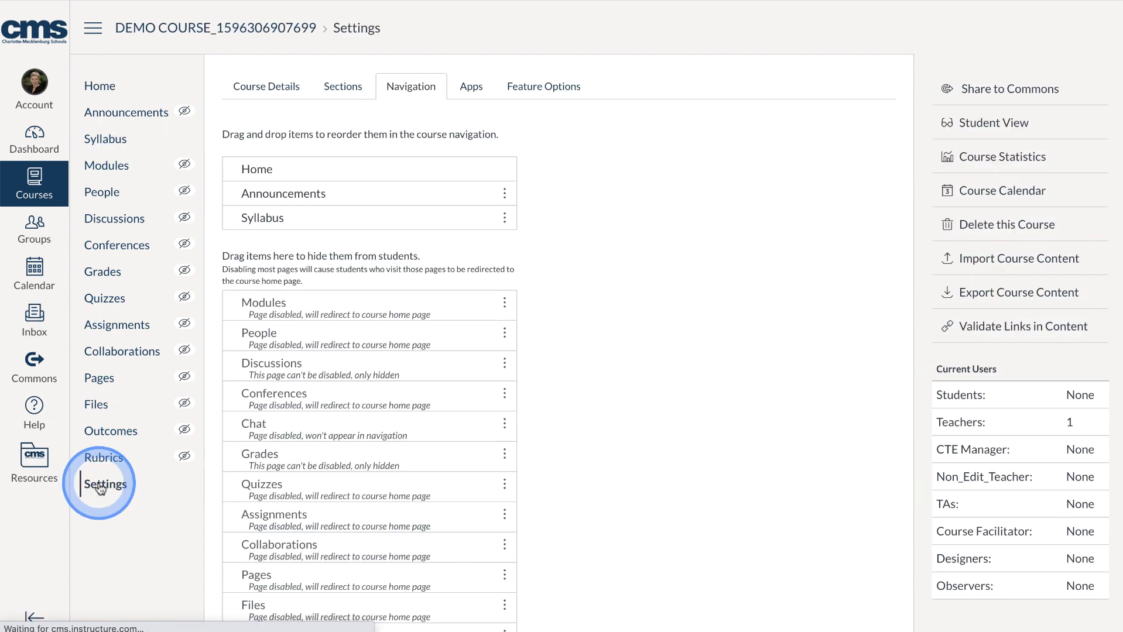
click(609, 304)
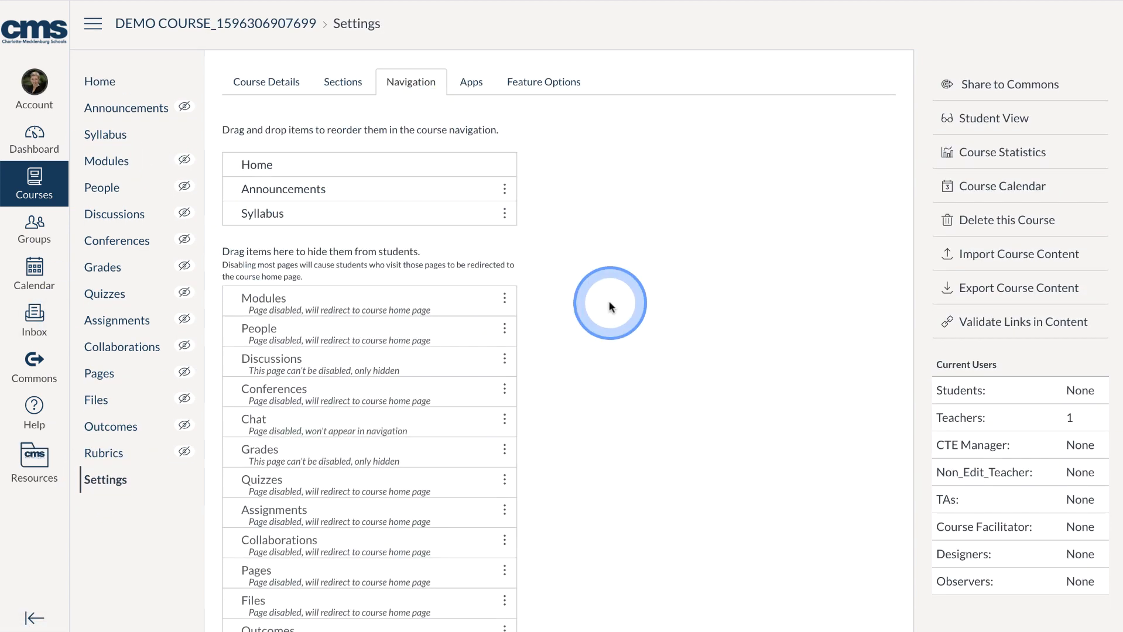
scroll(609, 304, down, 2)
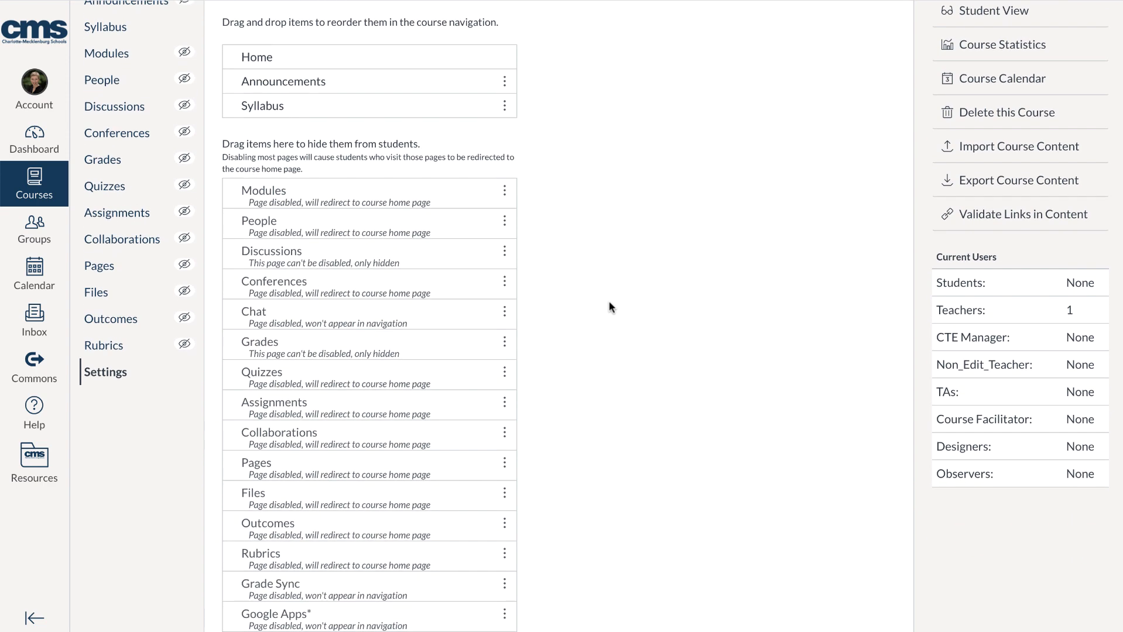
Move Conferences into the navigation items students see, and put it back among the hidden items.
drag(271, 278, 271, 139)
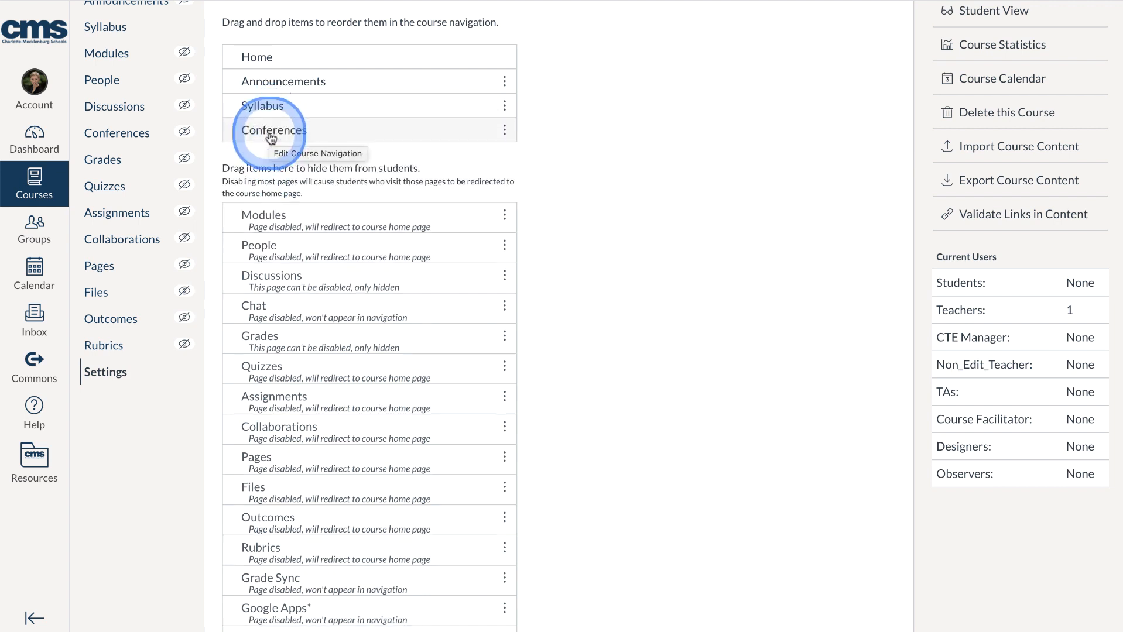
click(504, 130)
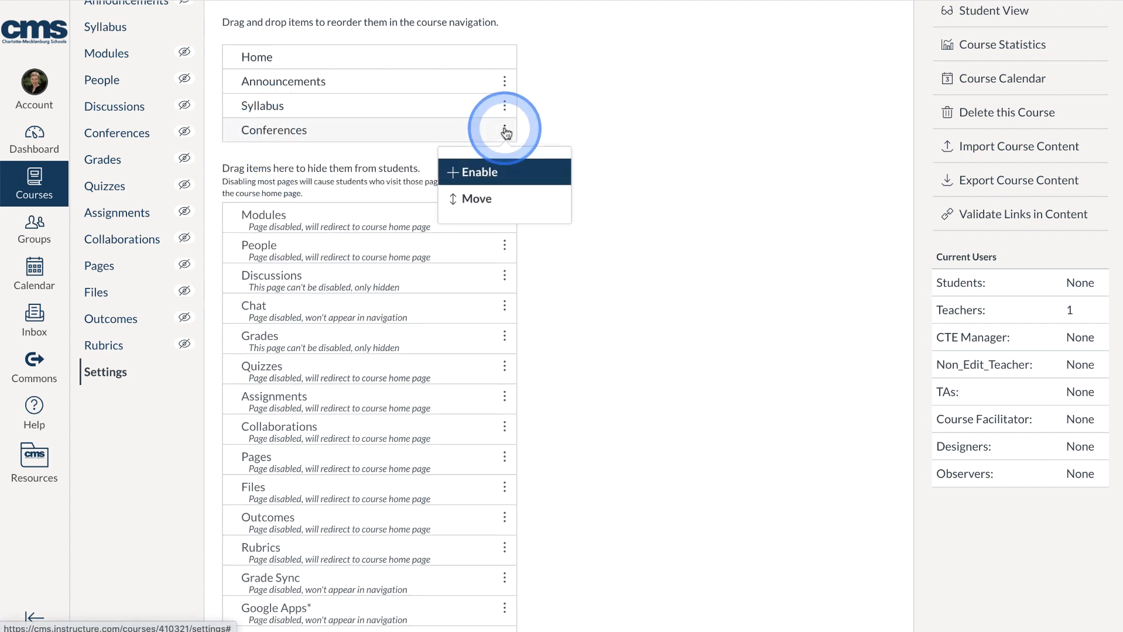
click(479, 171)
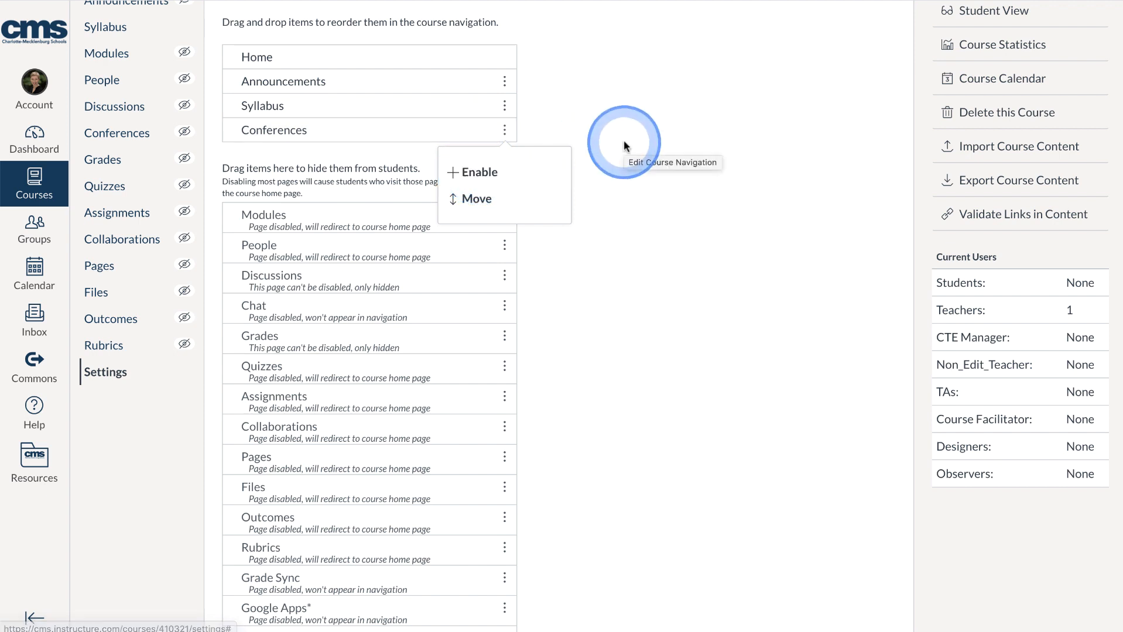
drag(319, 131, 311, 304)
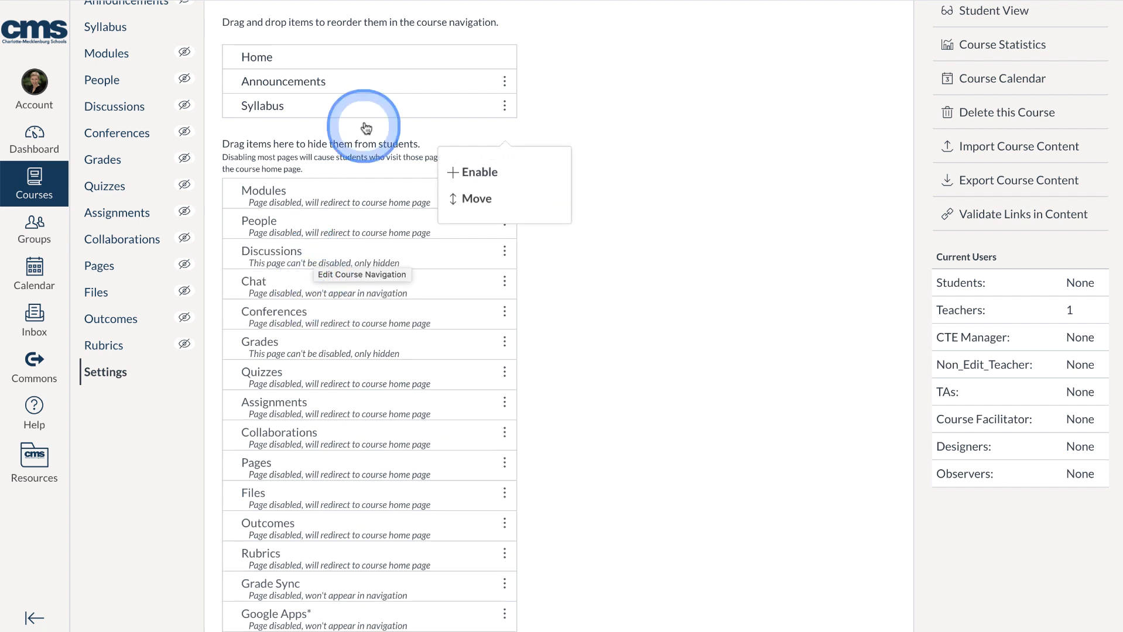
Disable Syllabus in the course navigation and enable it again from the end of the hidden items.
click(504, 106)
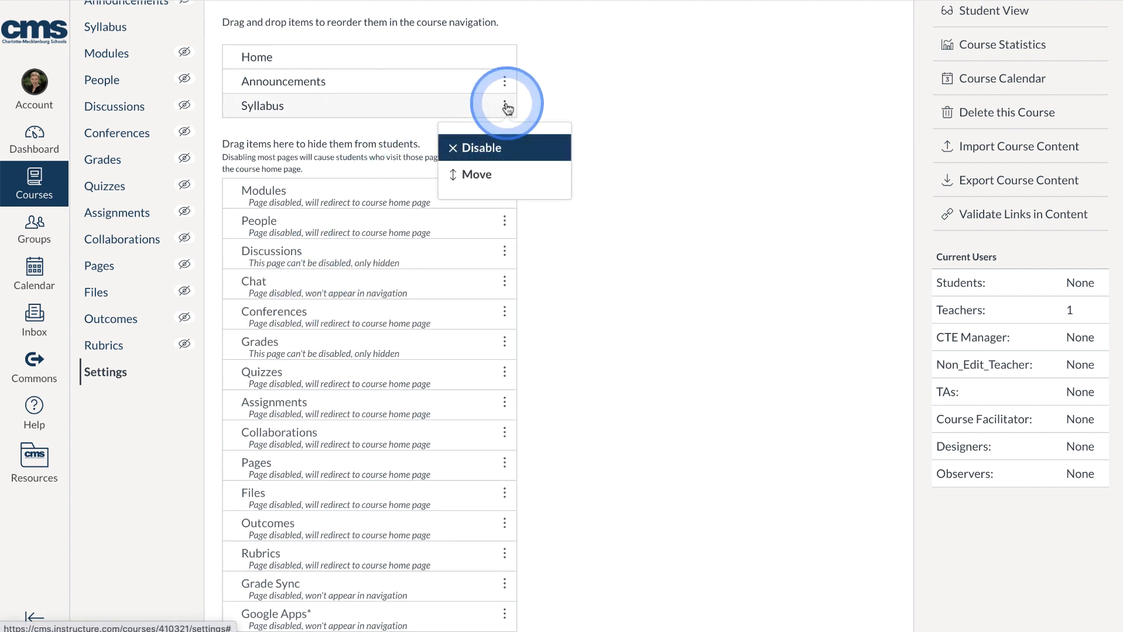
click(479, 148)
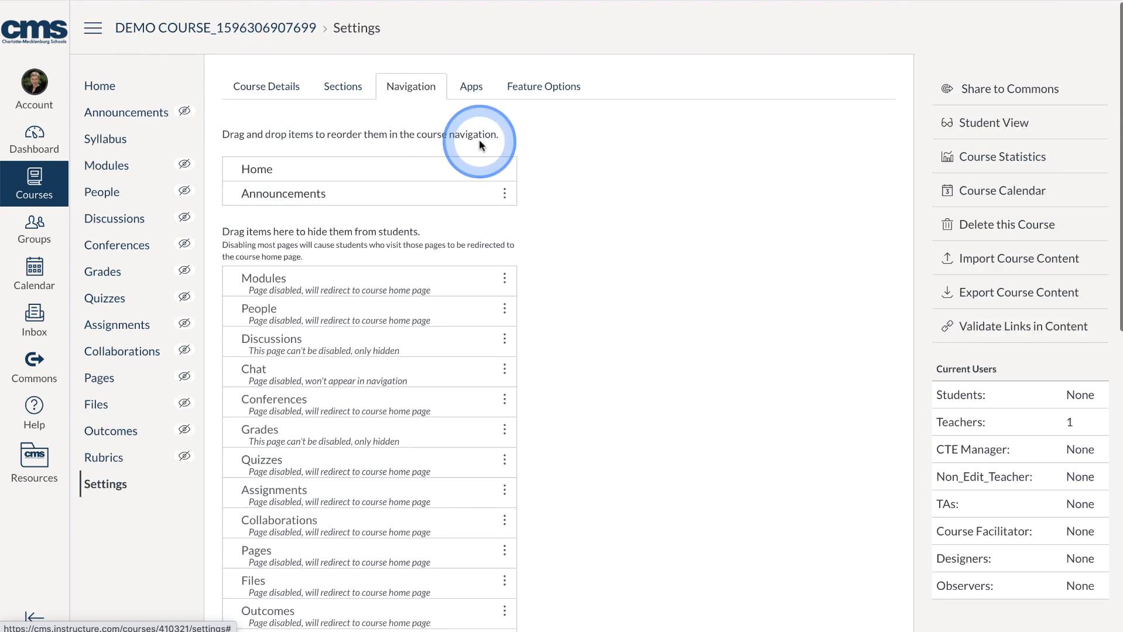
scroll(413, 436, down, 5)
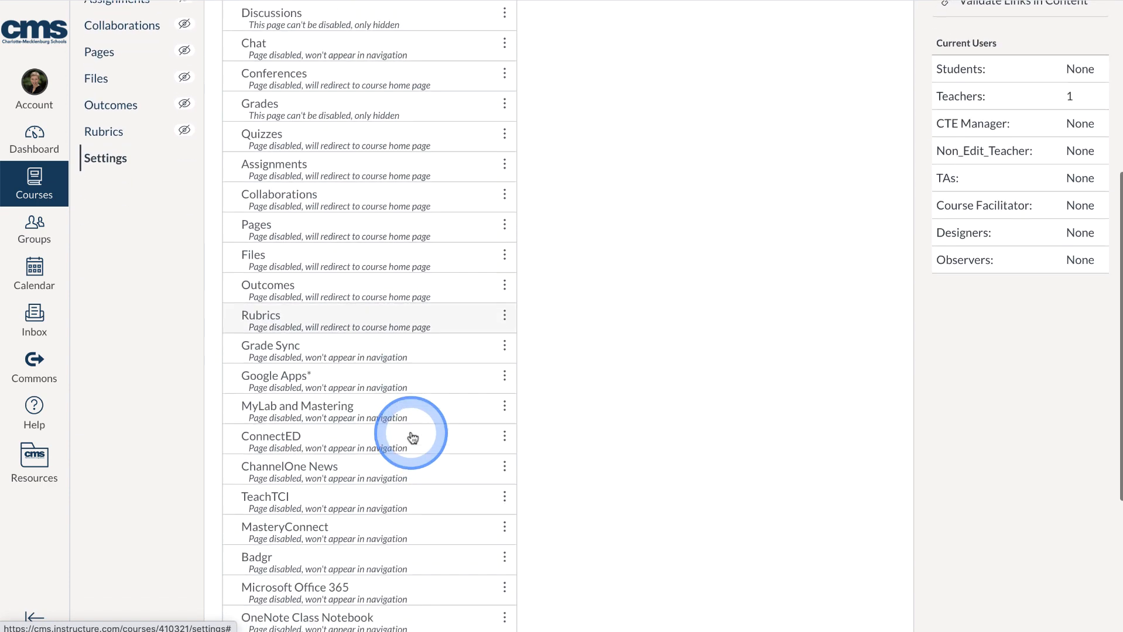
scroll(413, 436, down, 4)
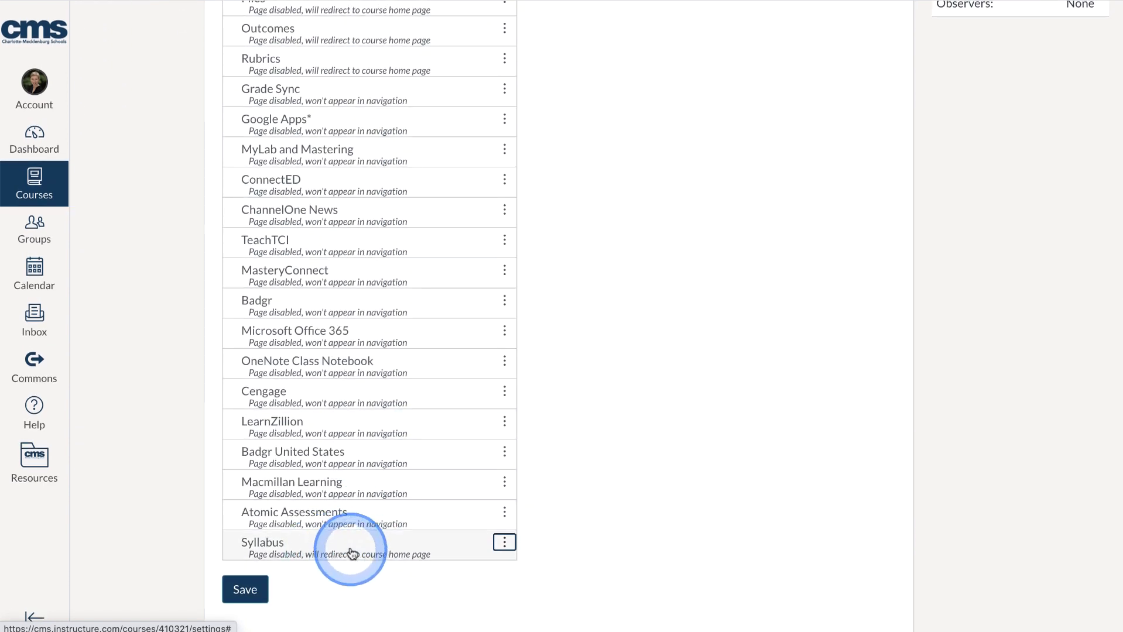
click(502, 544)
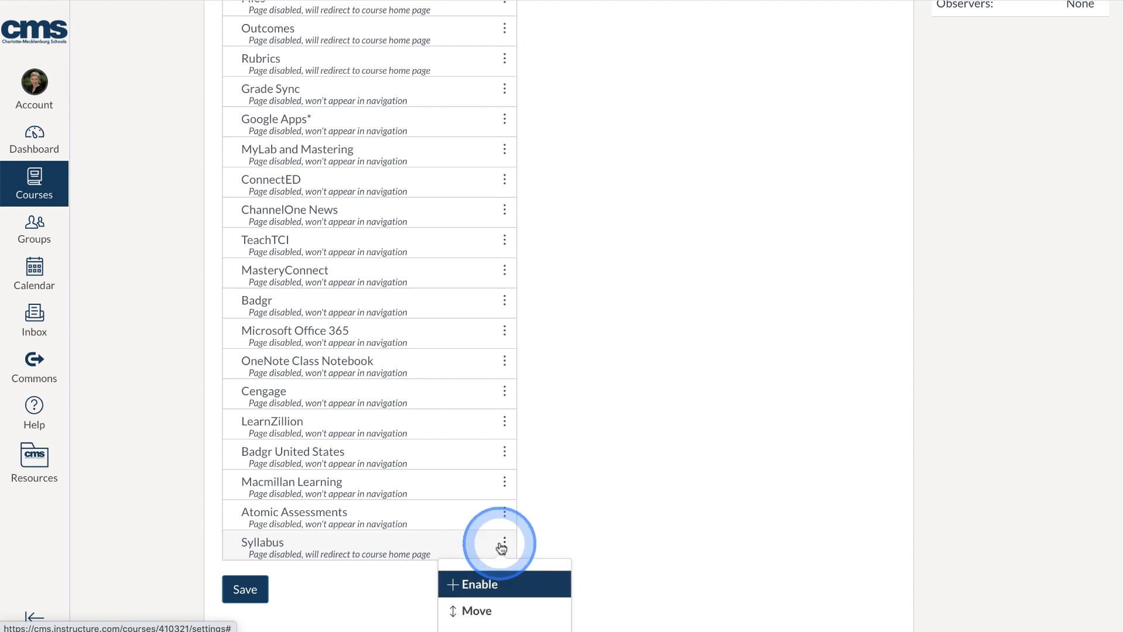
click(479, 583)
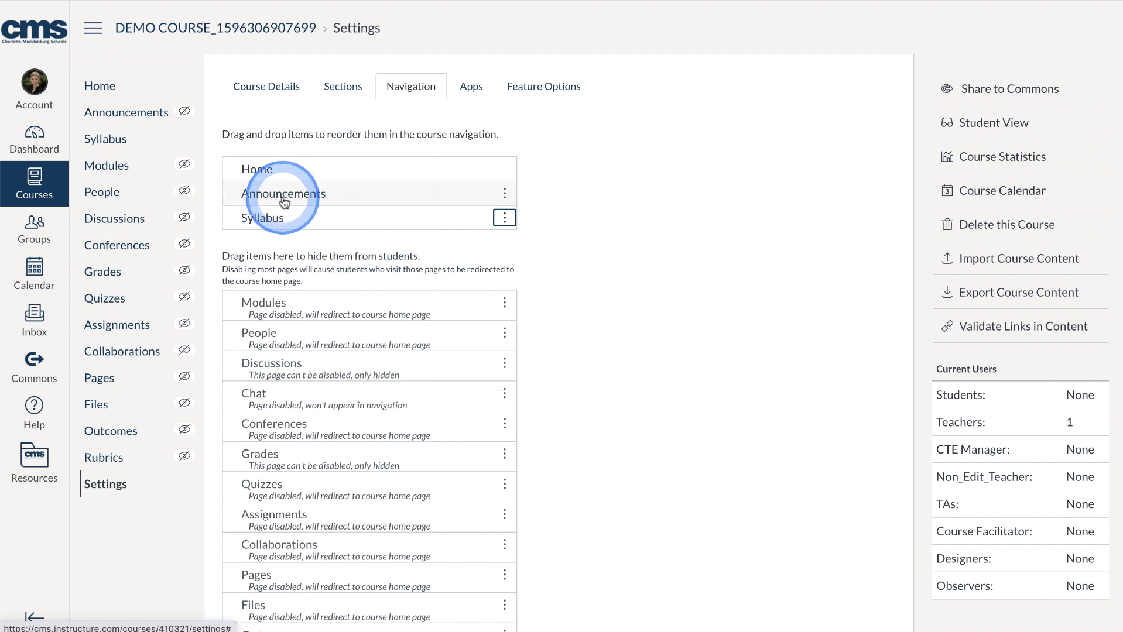
Save the course navigation with Home, Announcements and Syllabus as the items students see.
drag(284, 202, 354, 208)
scroll(354, 209, down, 10)
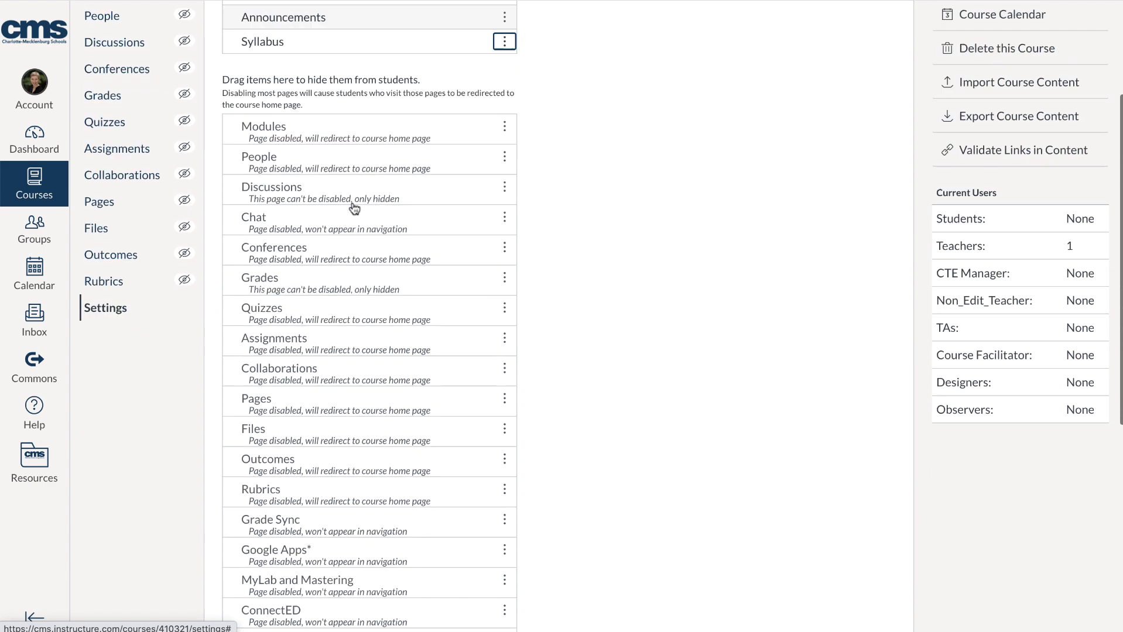
click(245, 587)
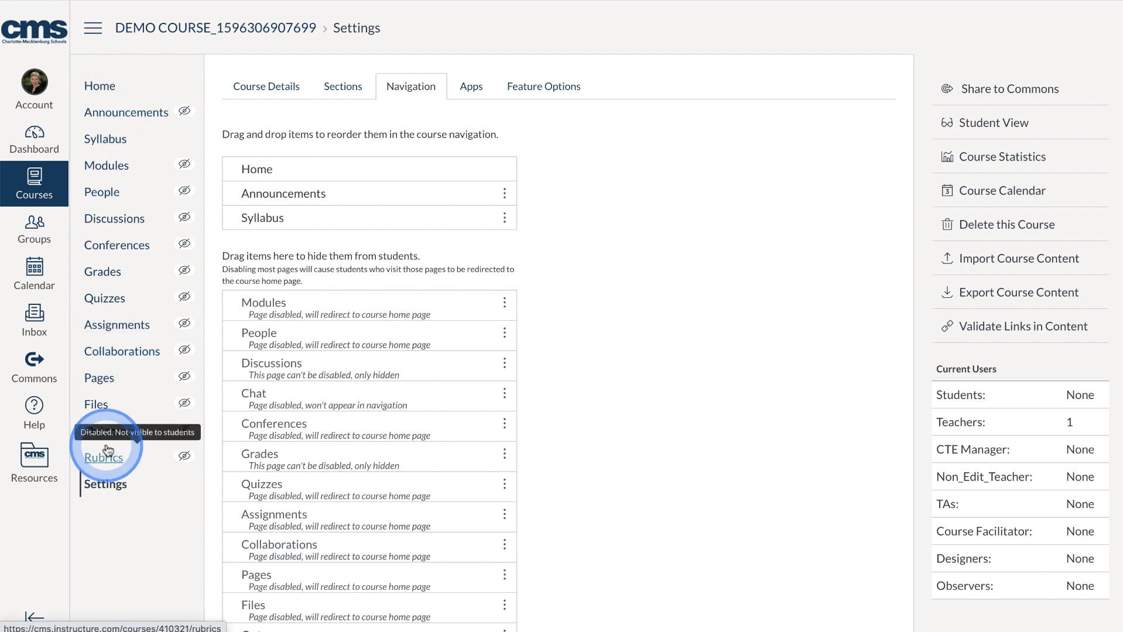
scroll(401, 452, down, 5)
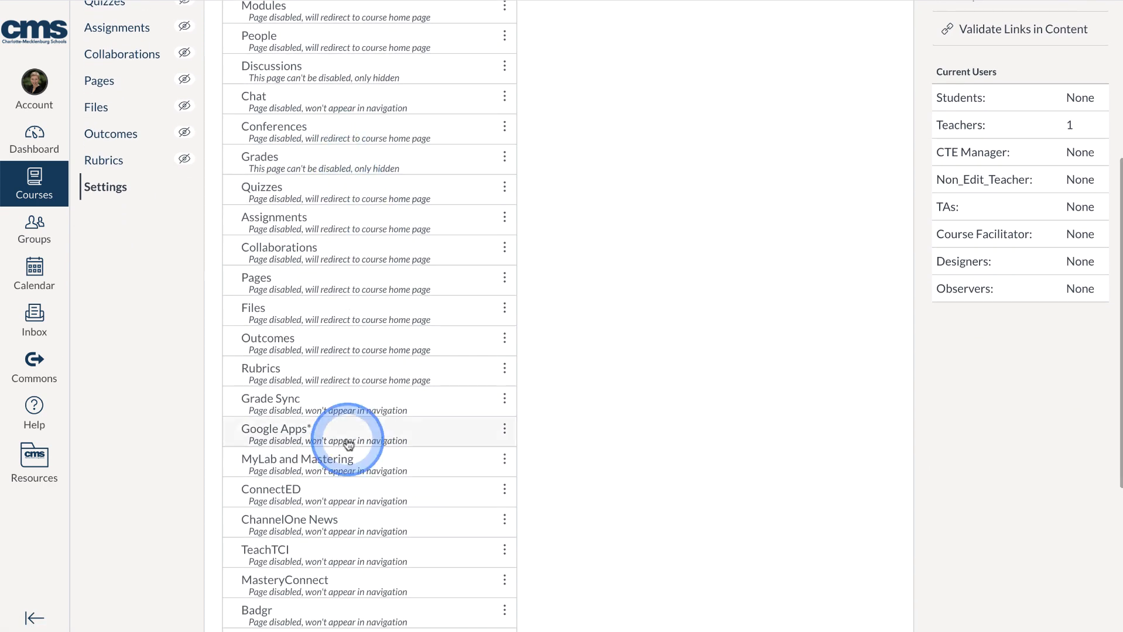
scroll(393, 200, up, 5)
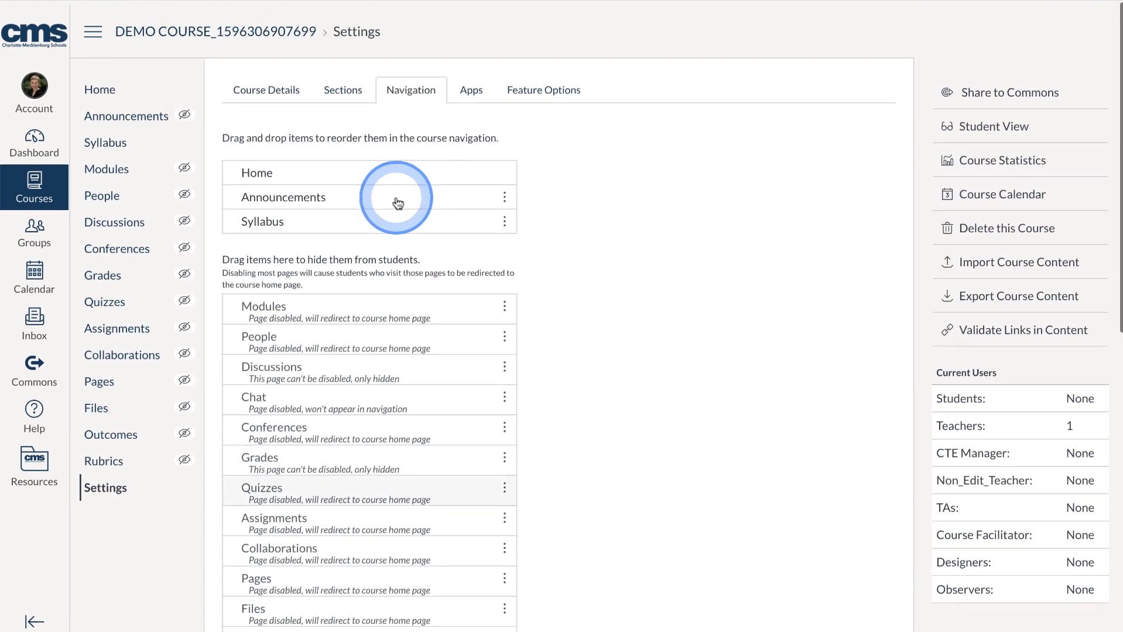
click(107, 166)
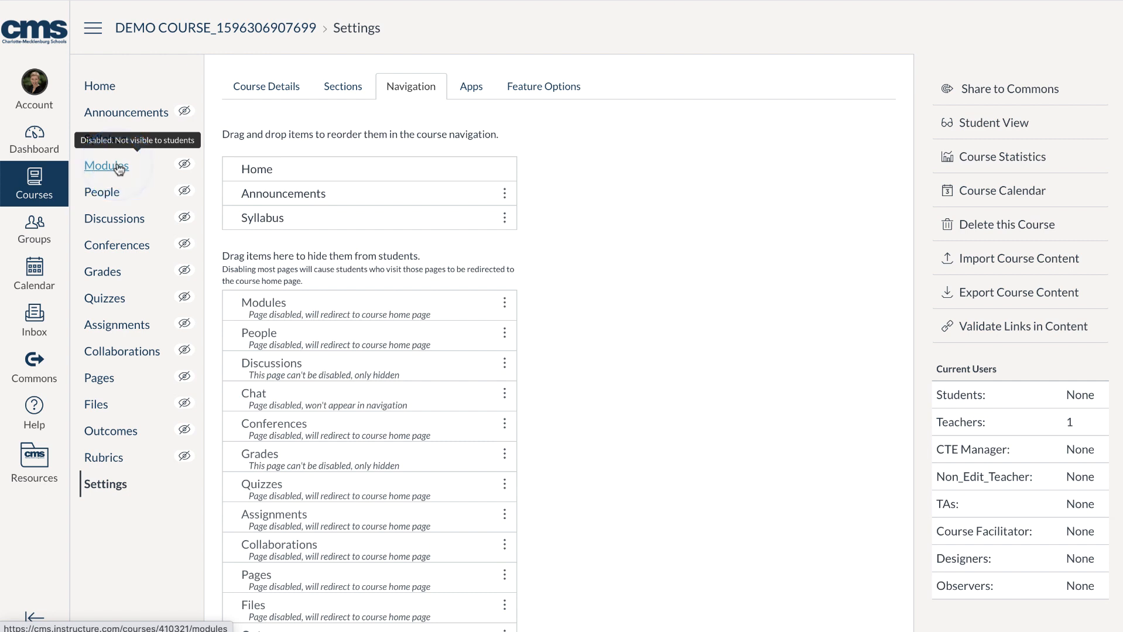
click(119, 165)
Filter the external apps by "redir", open the Redirect Tool and start adding it to the course.
click(471, 86)
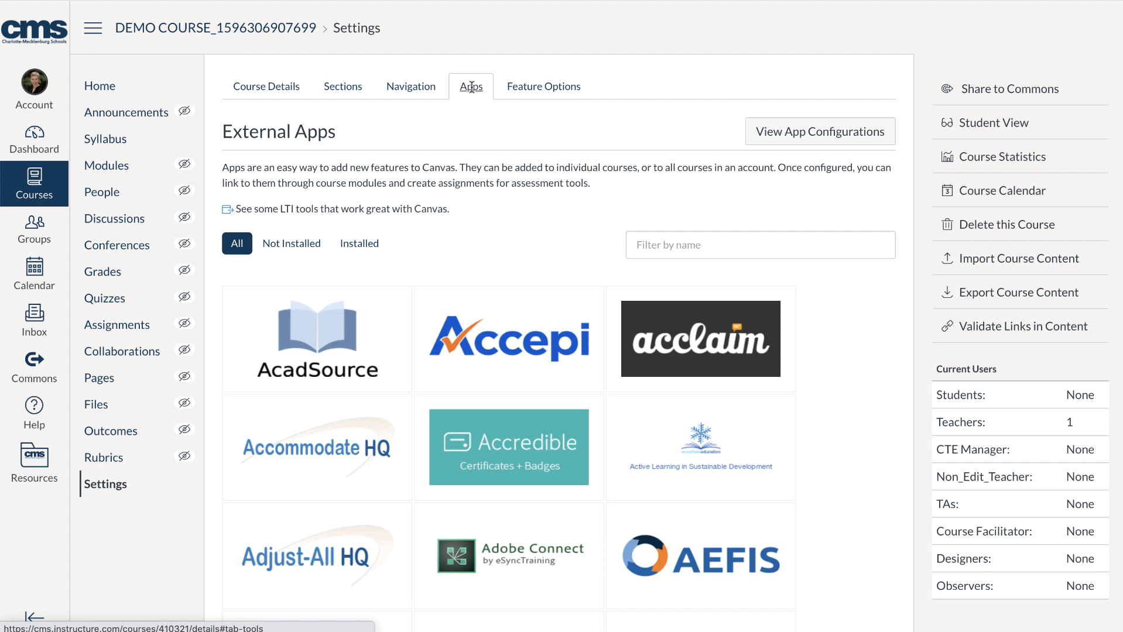
click(661, 249)
text(redir)
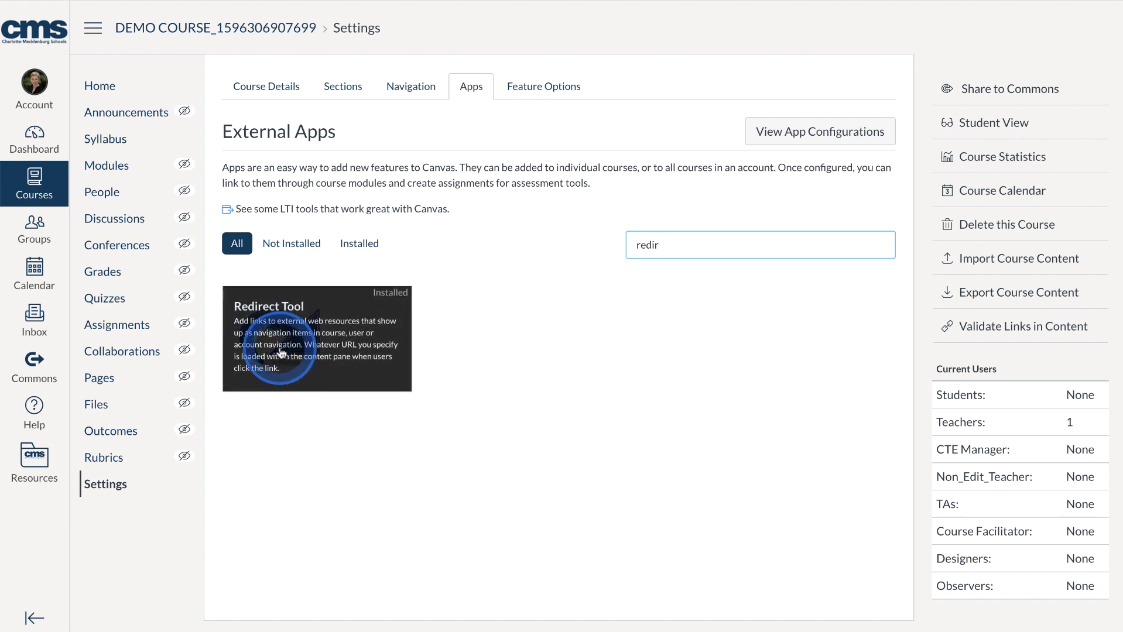
click(291, 345)
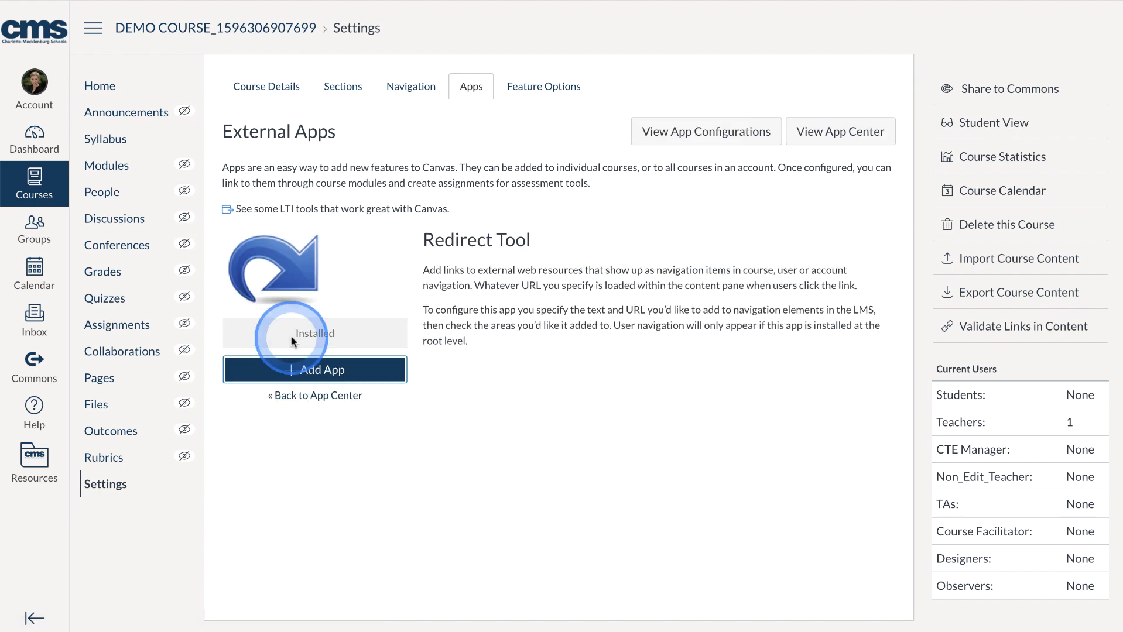
click(314, 371)
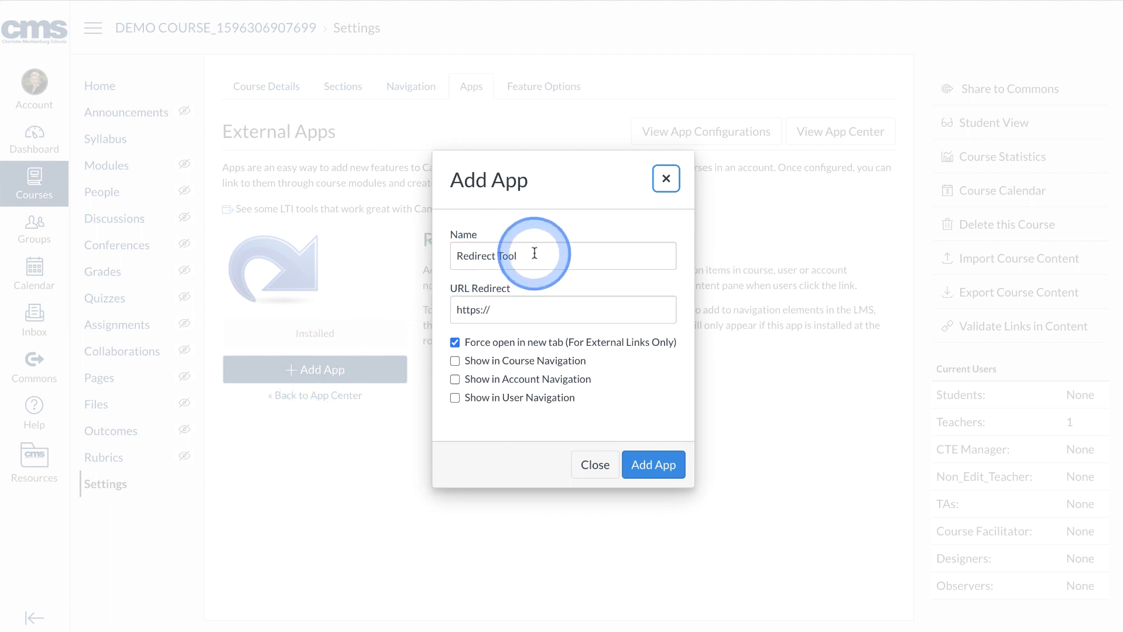
Replace the new app's default name with AP Classroom.
drag(529, 255, 457, 256)
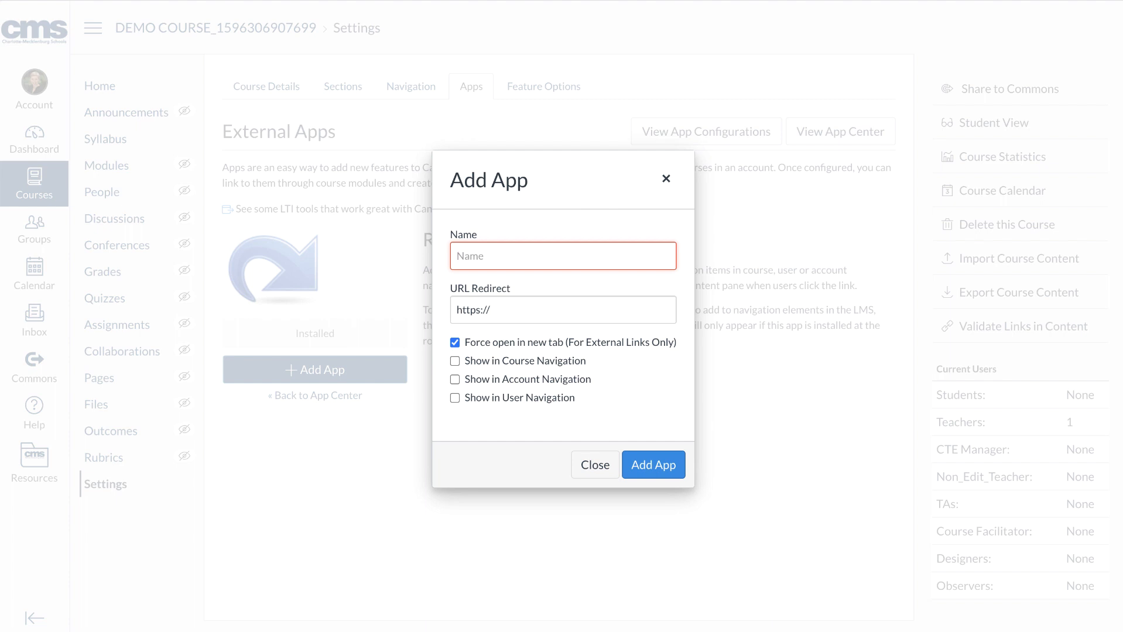
click(456, 256)
text(AP Classroom)
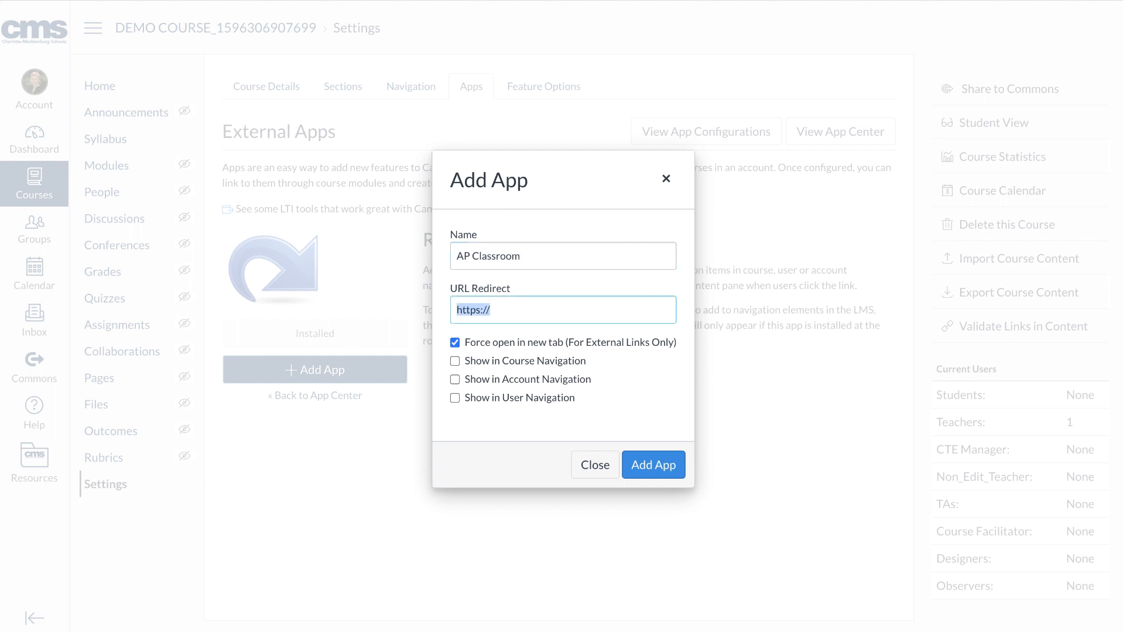
click(477, 310)
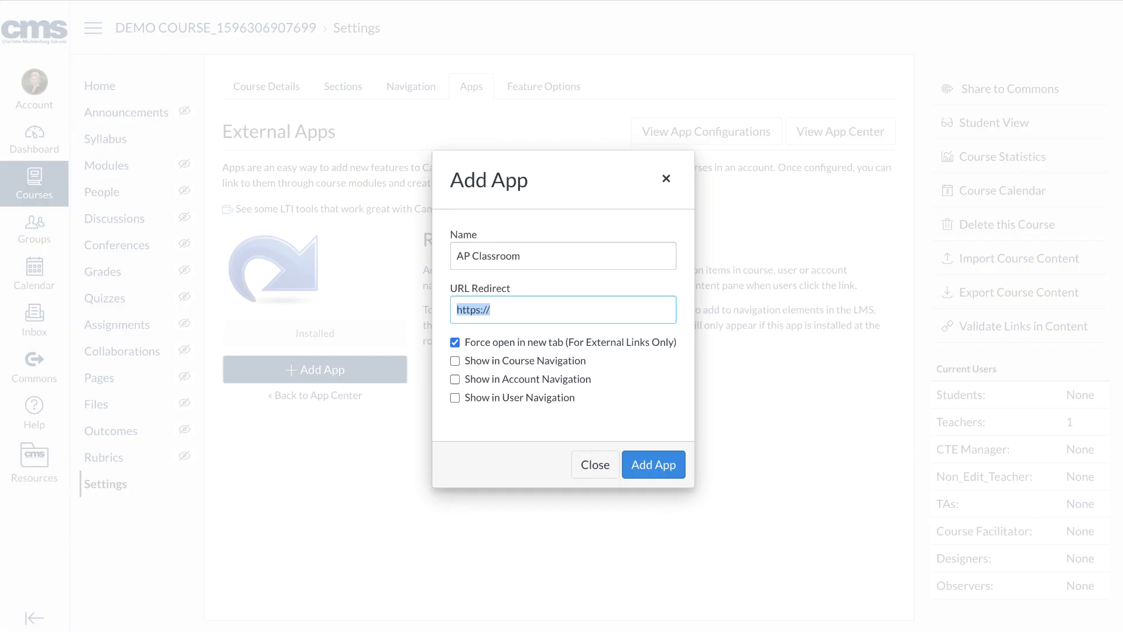
click(585, 346)
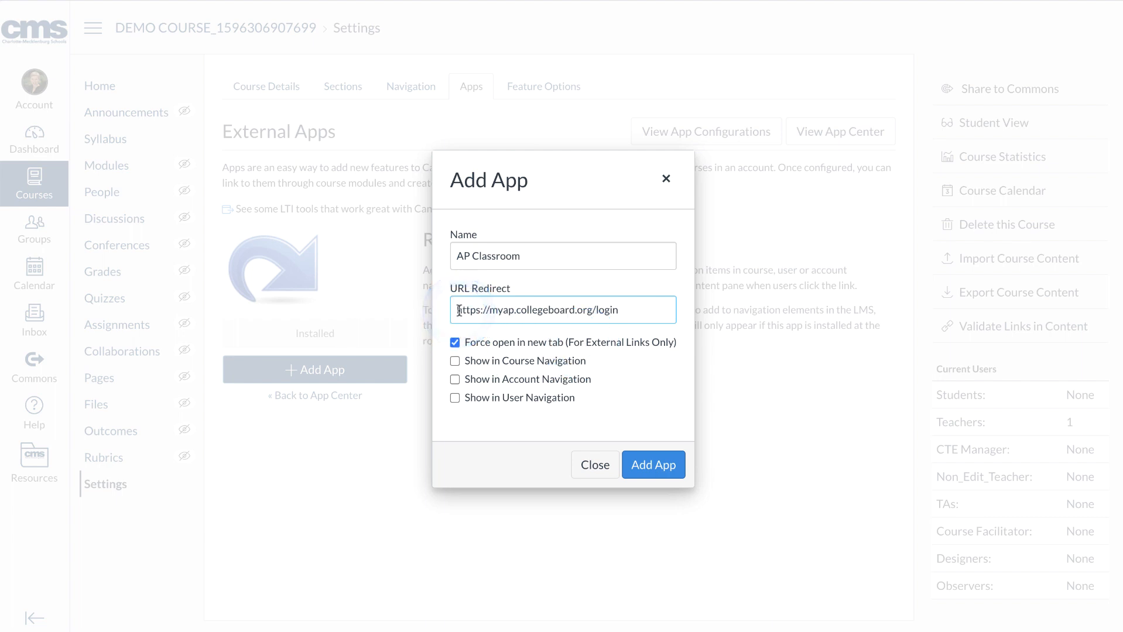
key(super+z)
click(508, 314)
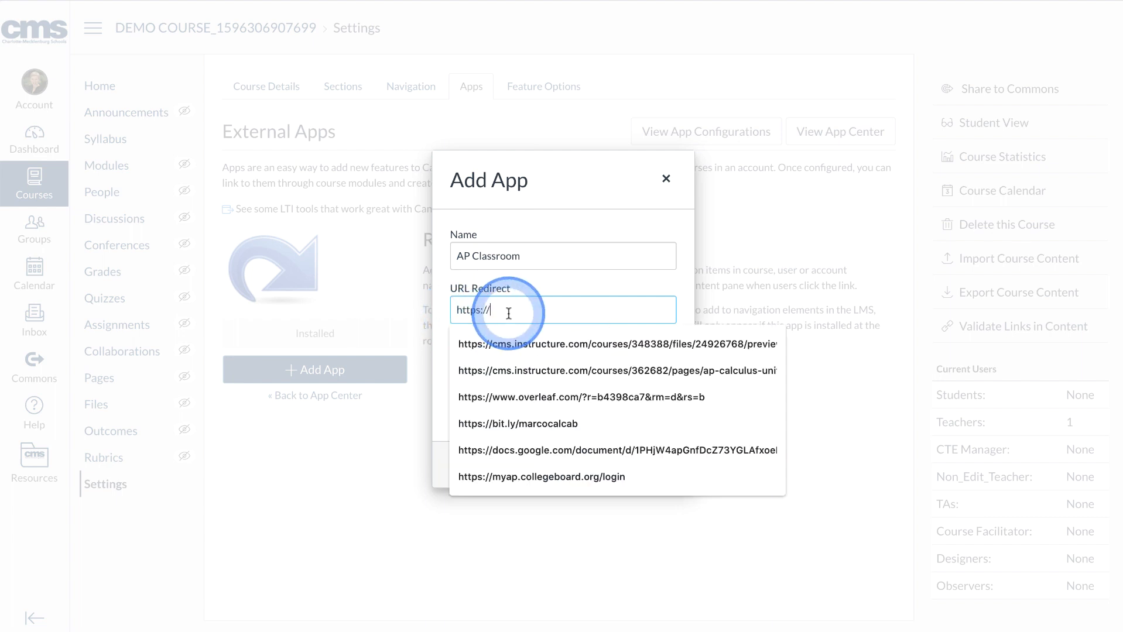
text(https://myap.collegeboard.org/login)
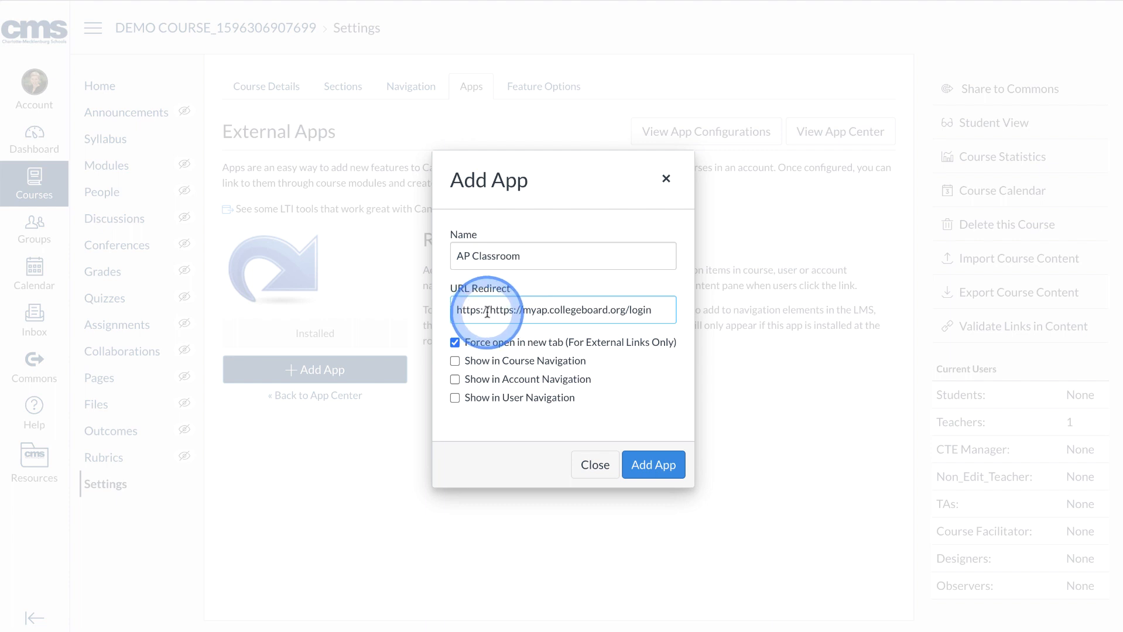
key(super+a)
key(super+c)
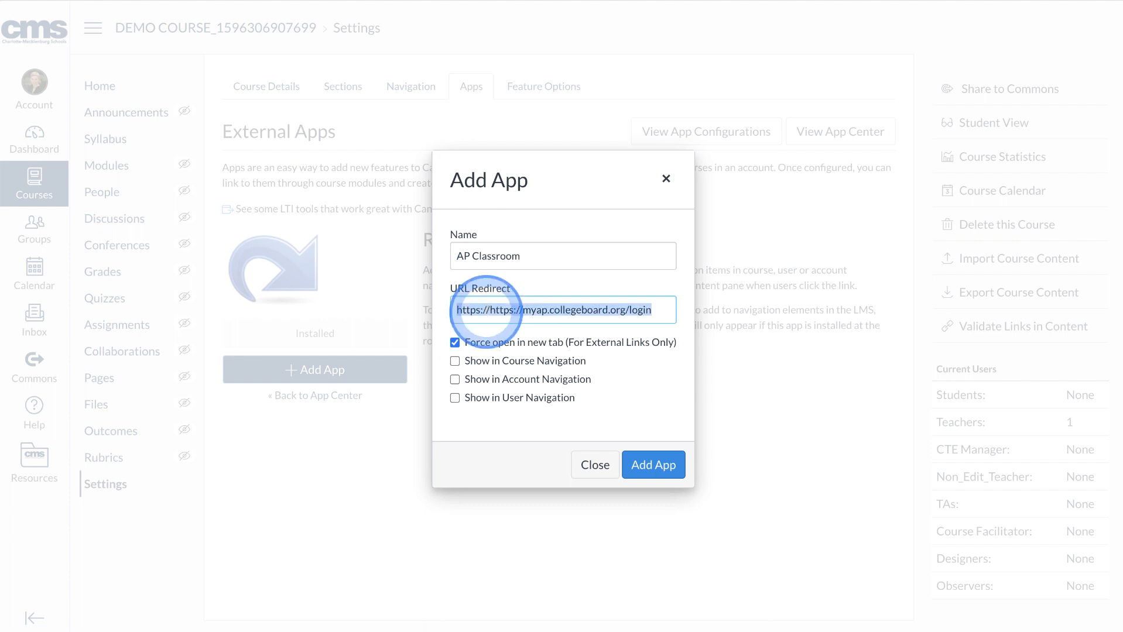
key(BackSpace)
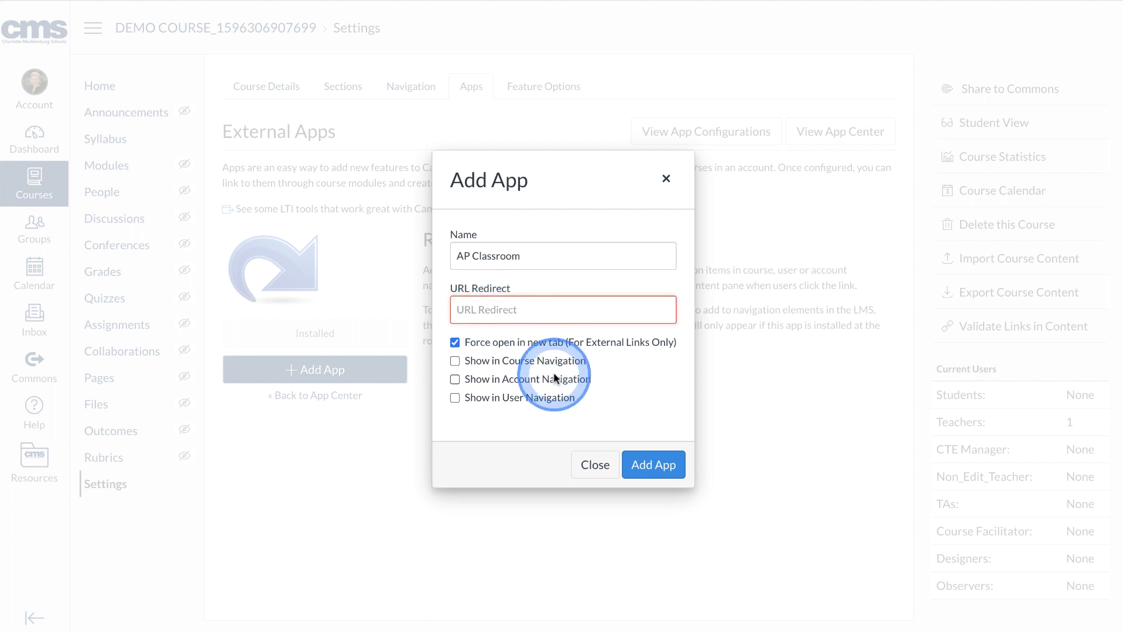
key(super+v)
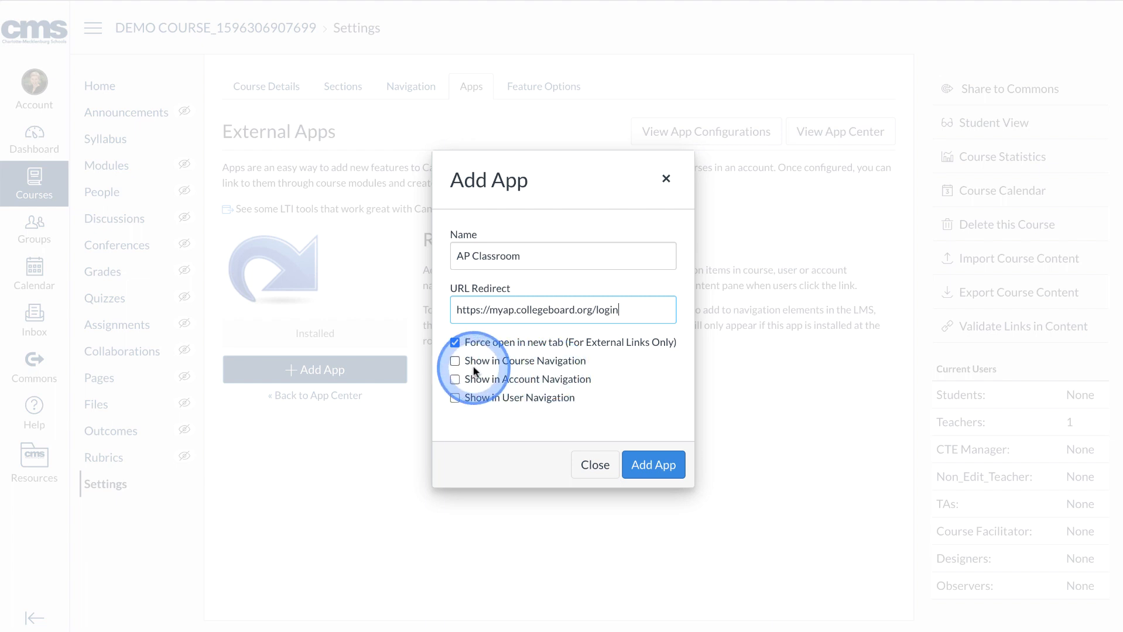
Set the AP Classroom app to show in course navigation and add it to the course.
click(456, 363)
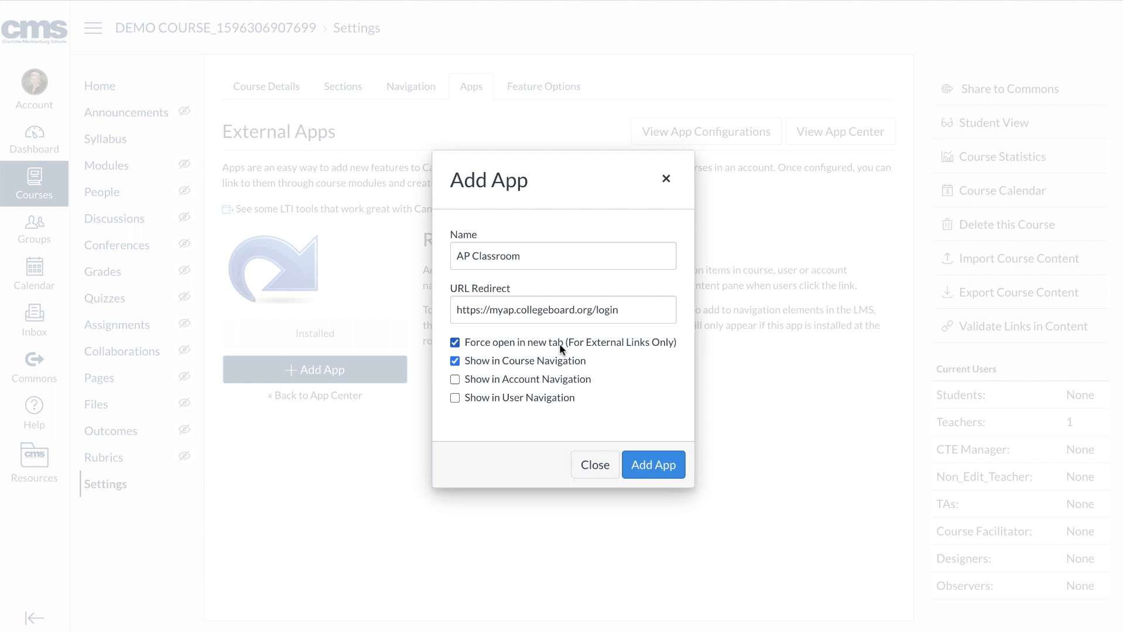
click(649, 464)
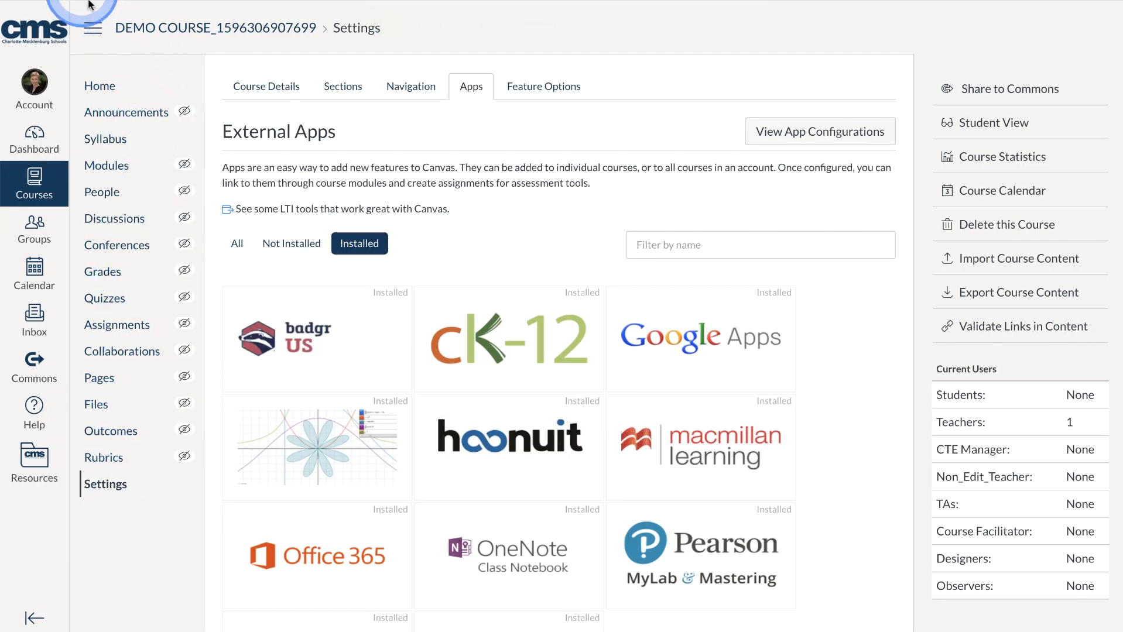
Reload the course settings page to update the course links, and open its Navigation section.
click(65, 0)
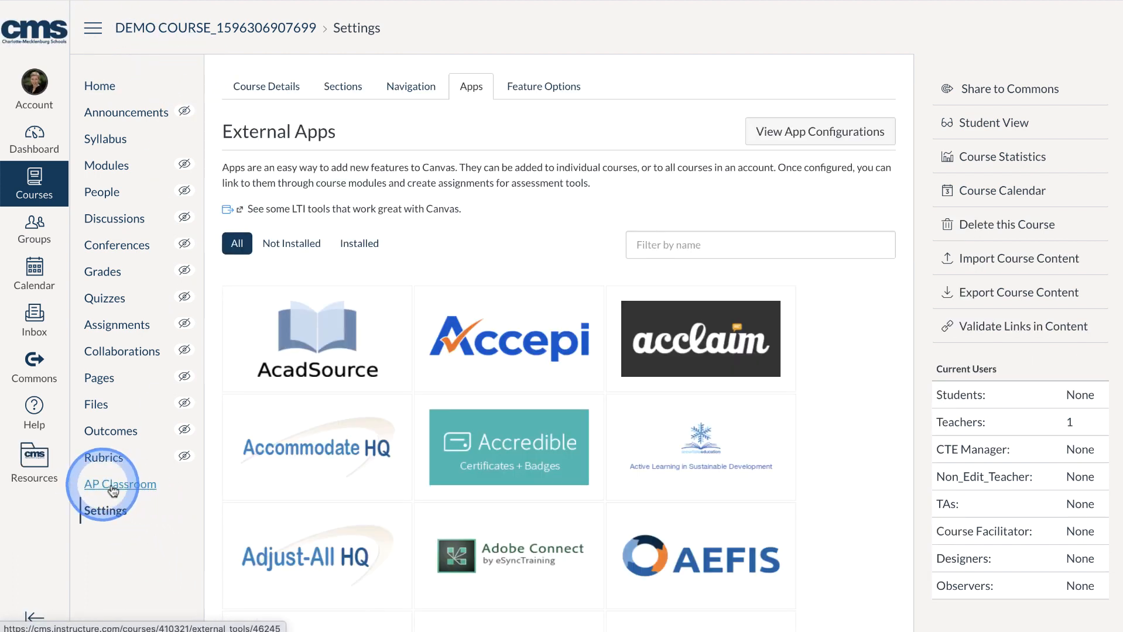
click(410, 85)
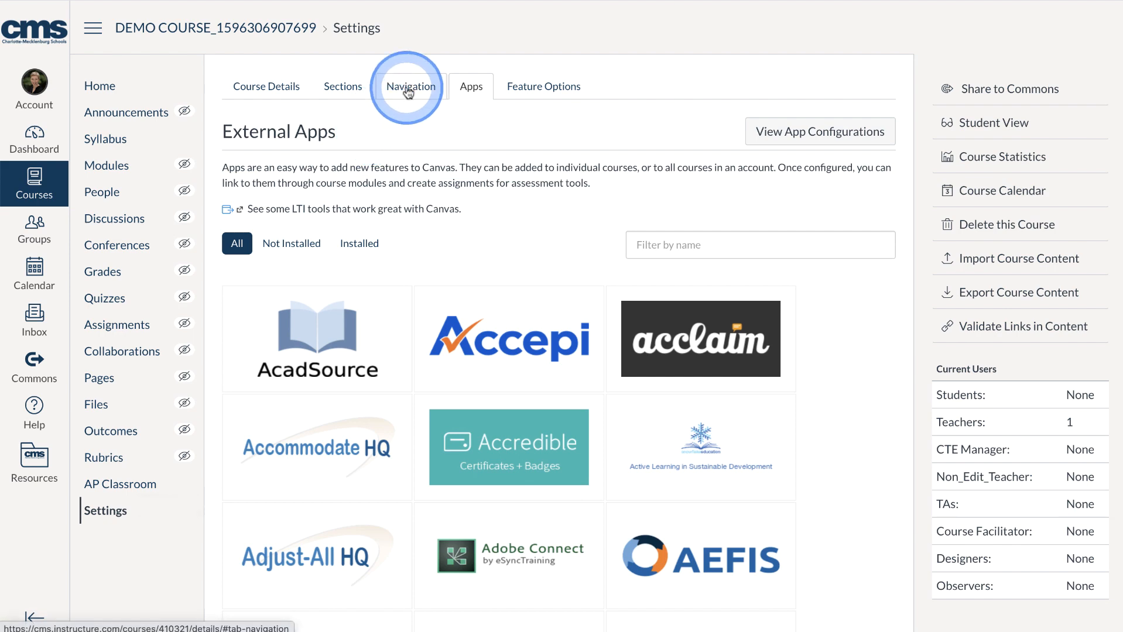
Test the AP Classroom navigation link in Student View by opening its redirect in a new tab, and leave Student View.
scroll(504, 542, down, 1)
scroll(505, 536, down, 3)
scroll(505, 539, up, 4)
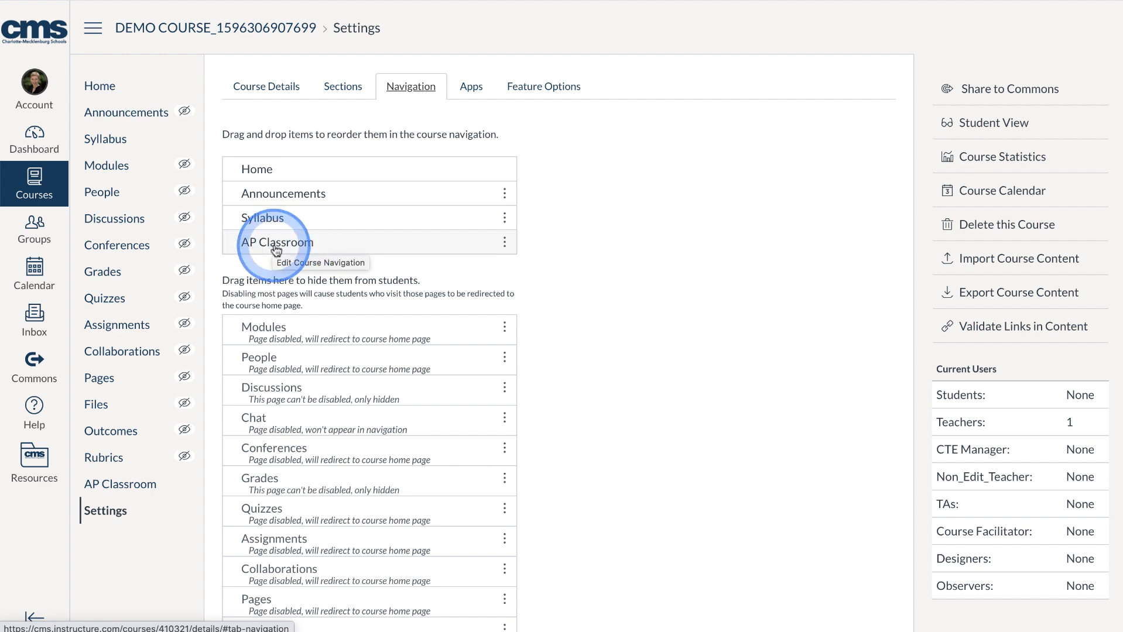
click(977, 130)
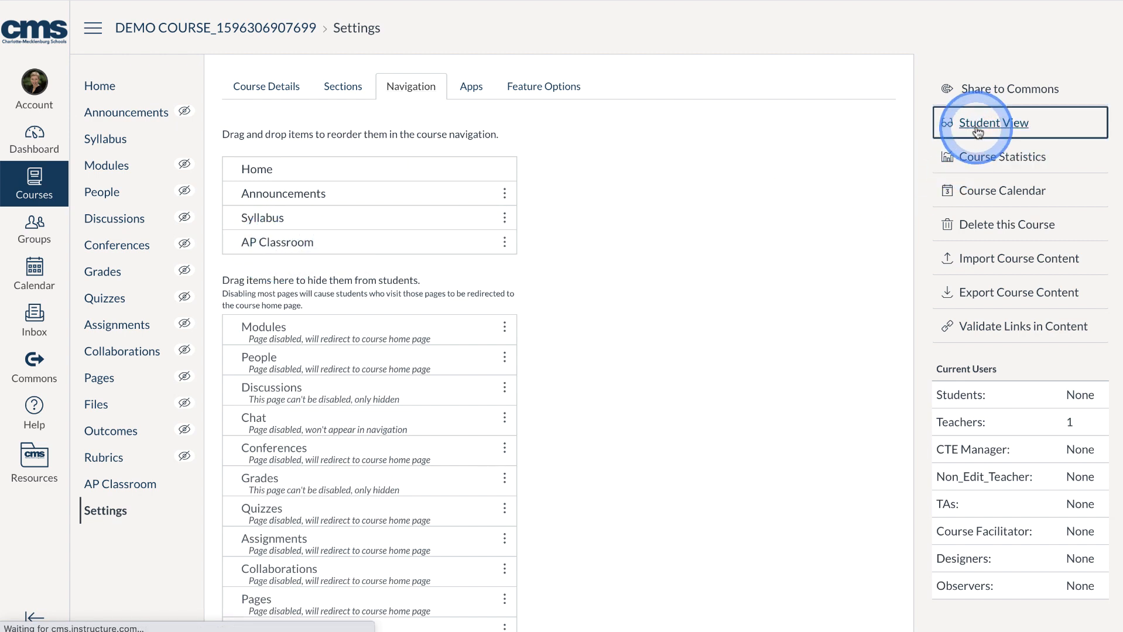
click(122, 153)
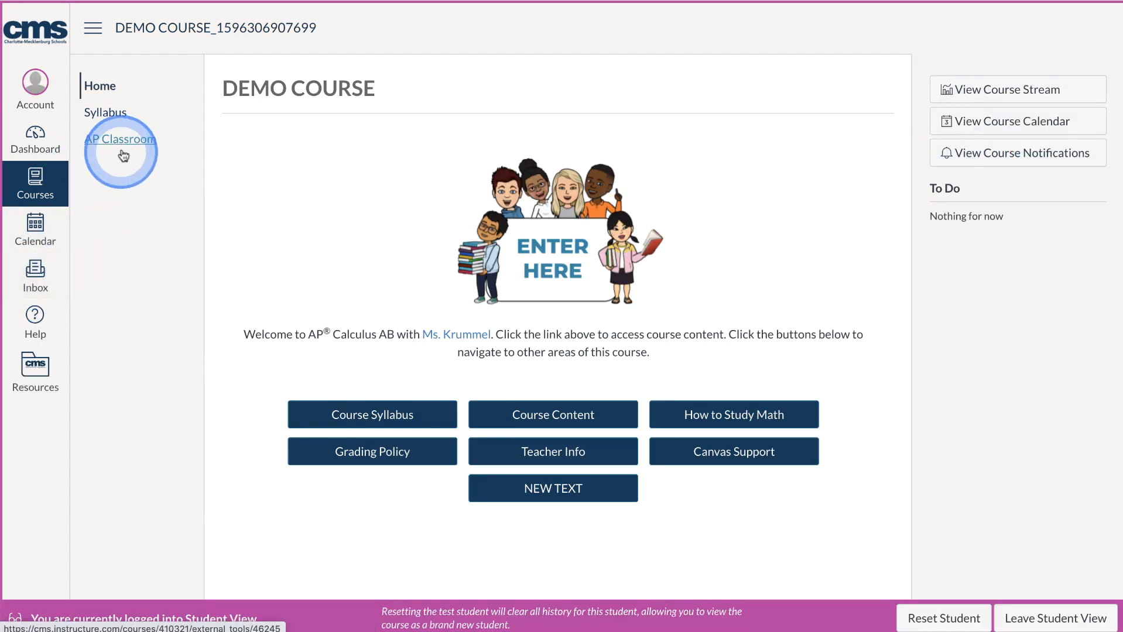
click(124, 146)
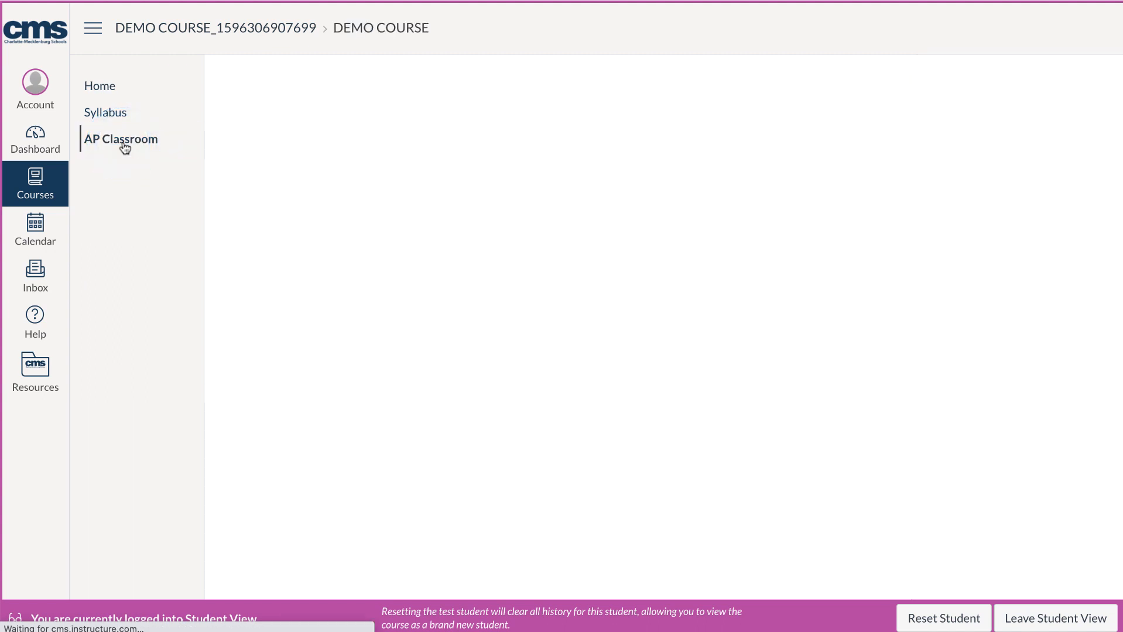
click(665, 120)
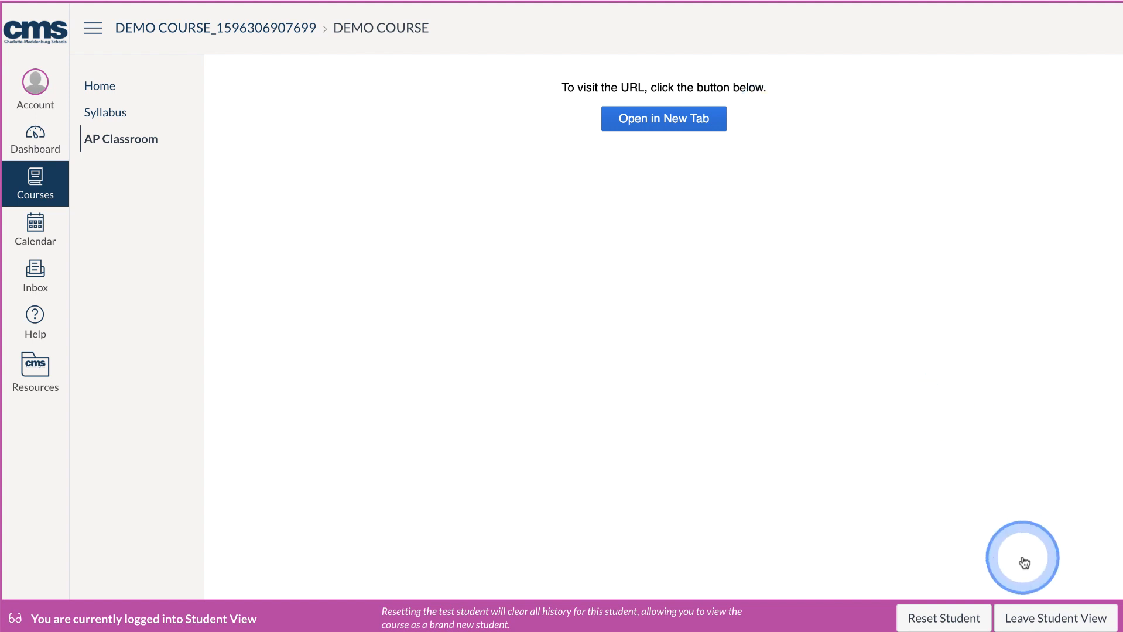
click(1020, 619)
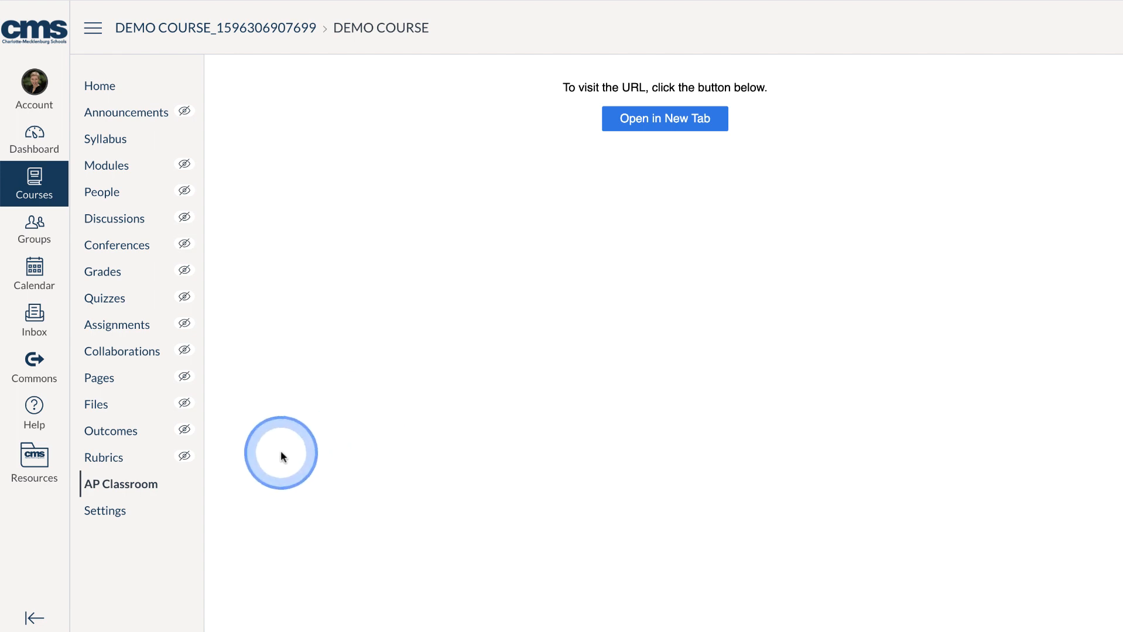
Open the app configurations in the course settings and look through the list of external apps for AP Classroom.
click(121, 491)
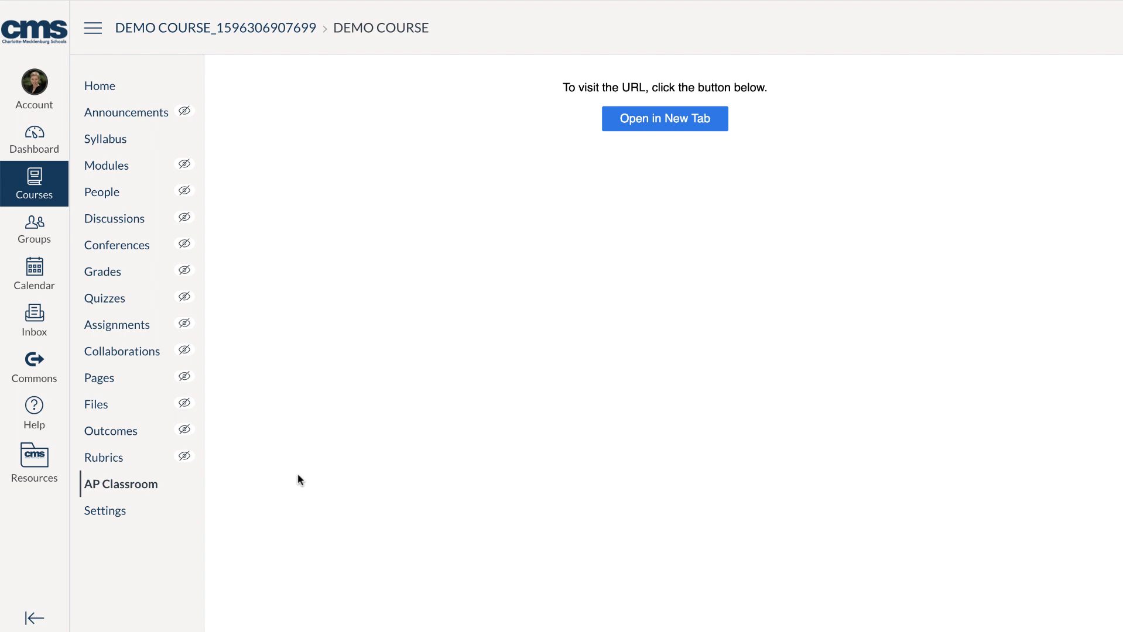
click(106, 513)
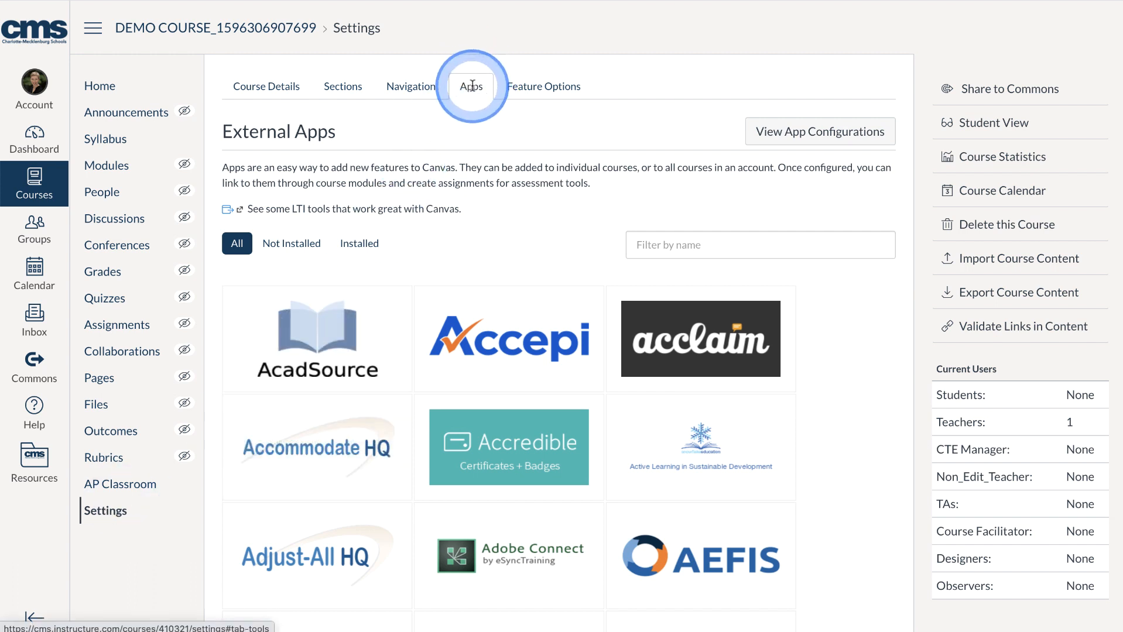
click(803, 134)
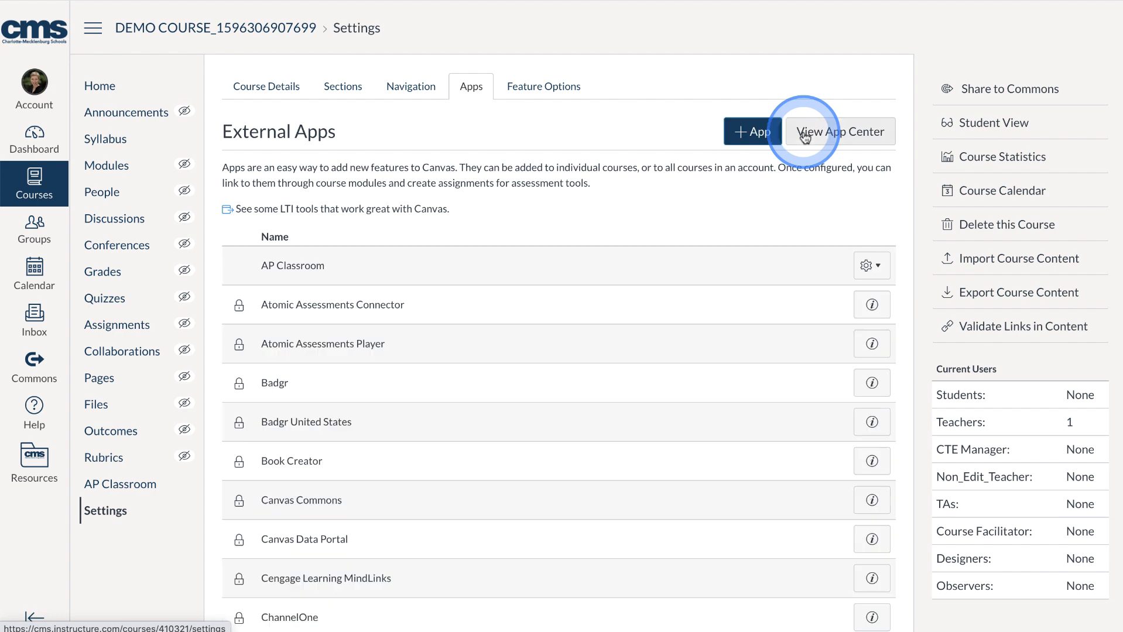
scroll(764, 357, down, 5)
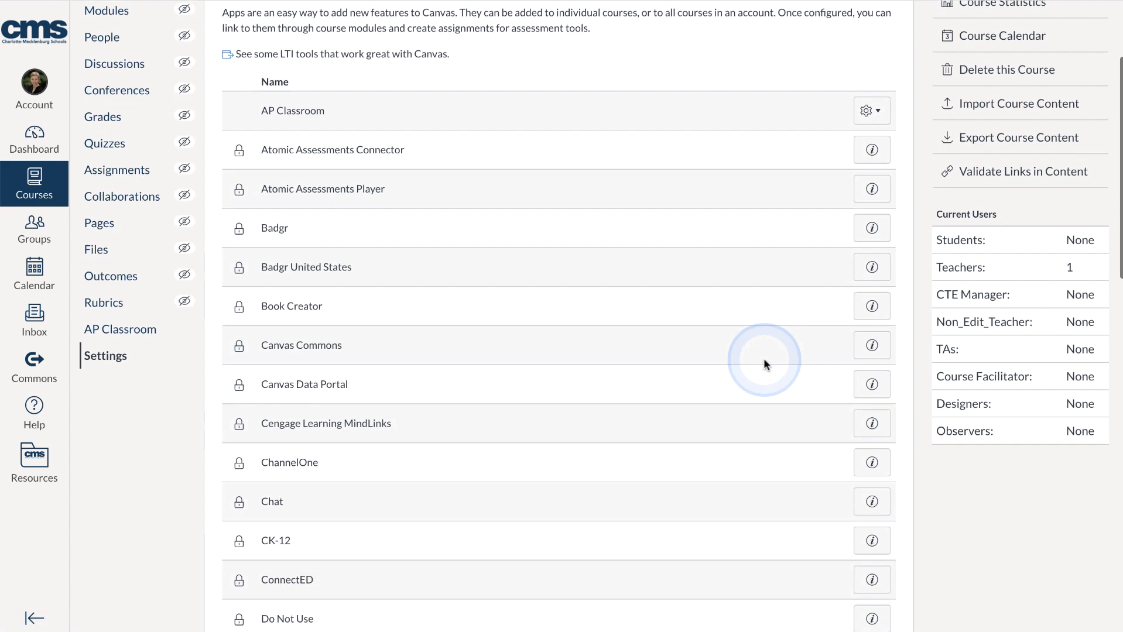
scroll(764, 360, down, 15)
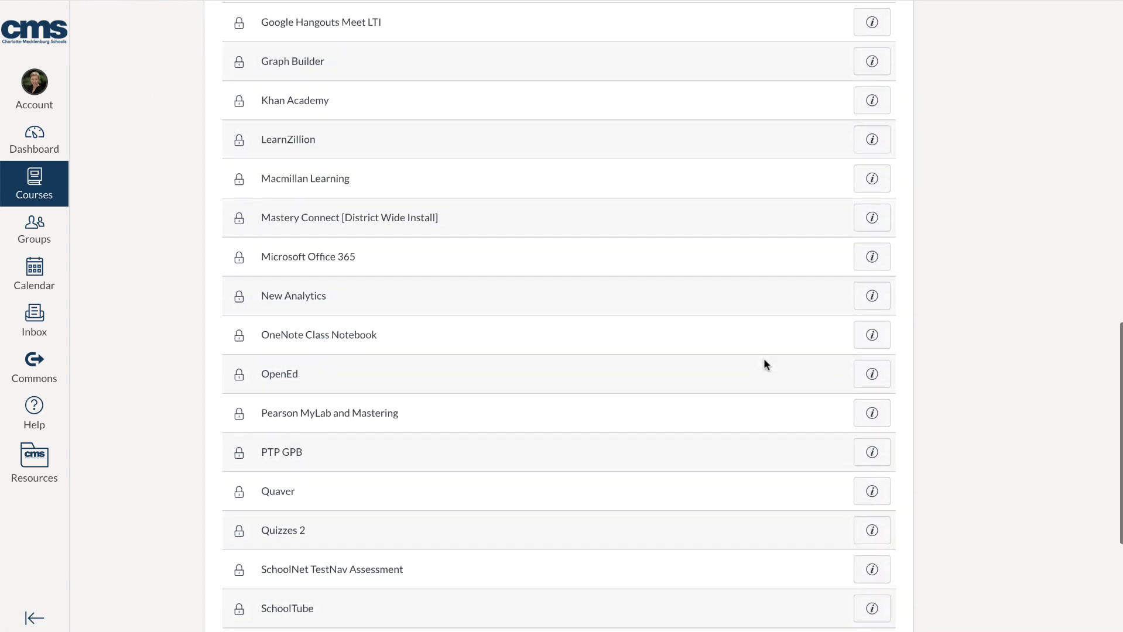
scroll(764, 359, up, 20)
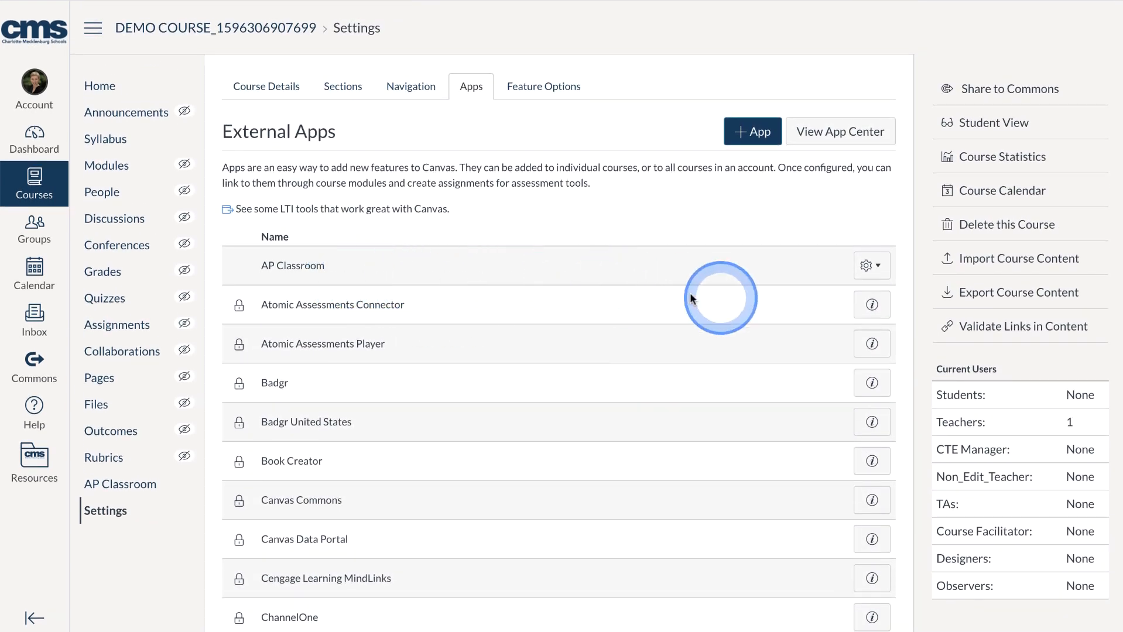
scroll(741, 303, down, 4)
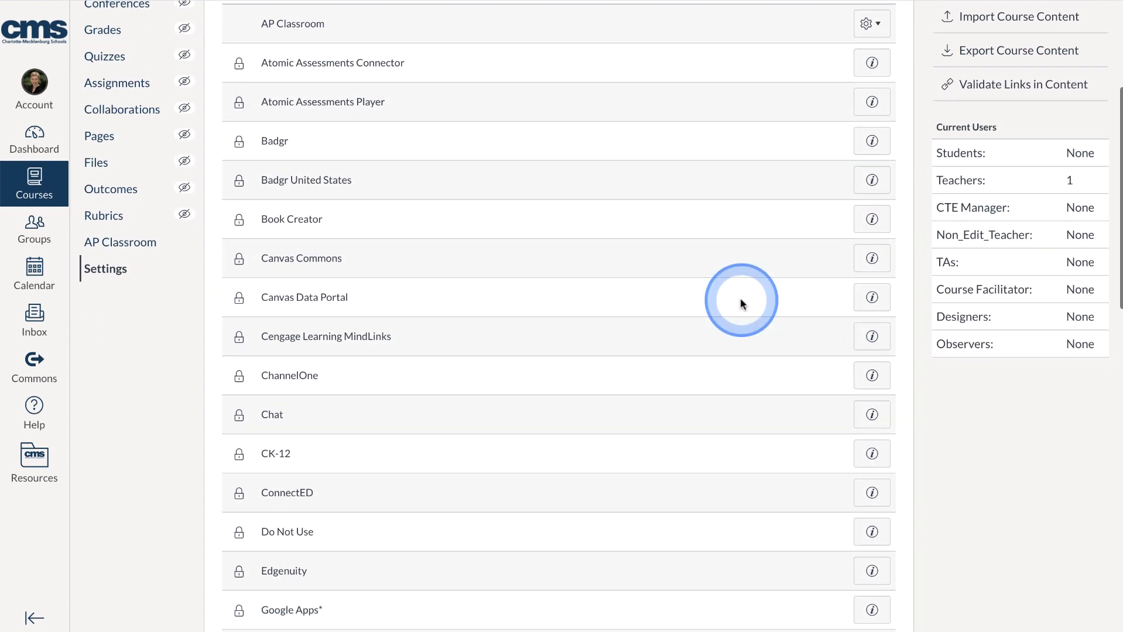
scroll(812, 189, up, 2)
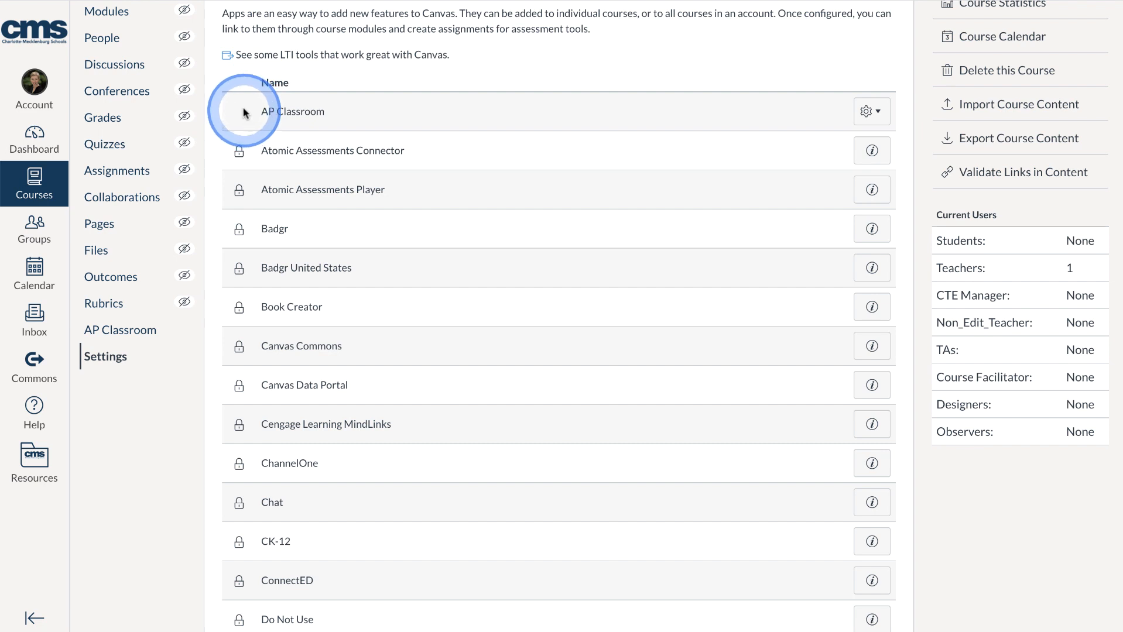
Open the AP Classroom app for editing, review its name, launch URL and custom redirect URL, and cancel without changes.
click(872, 110)
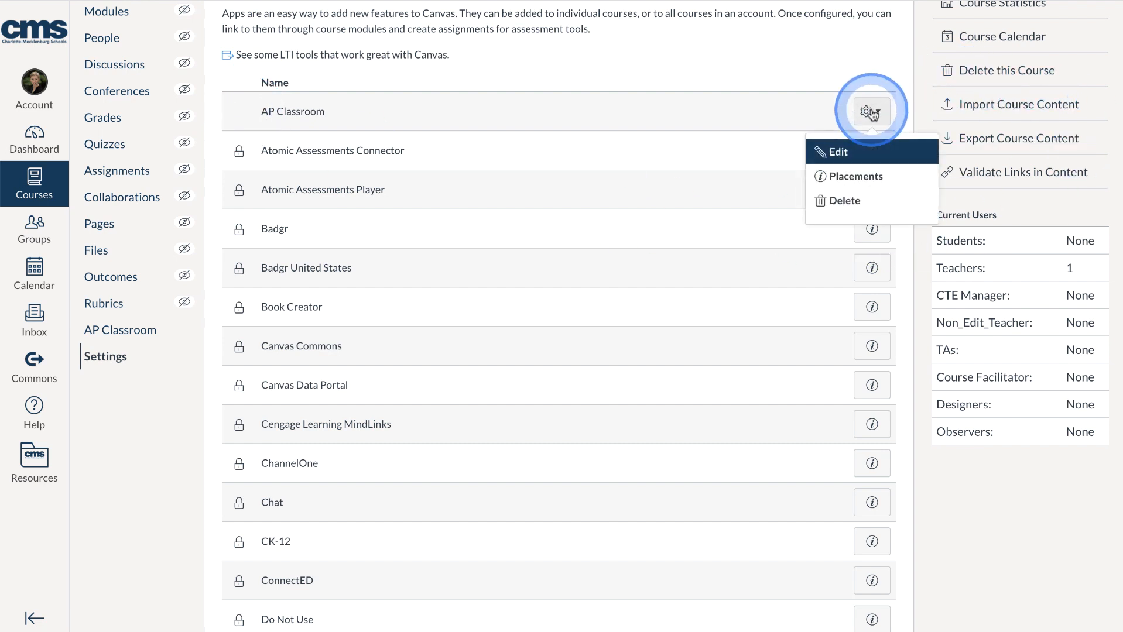
click(873, 111)
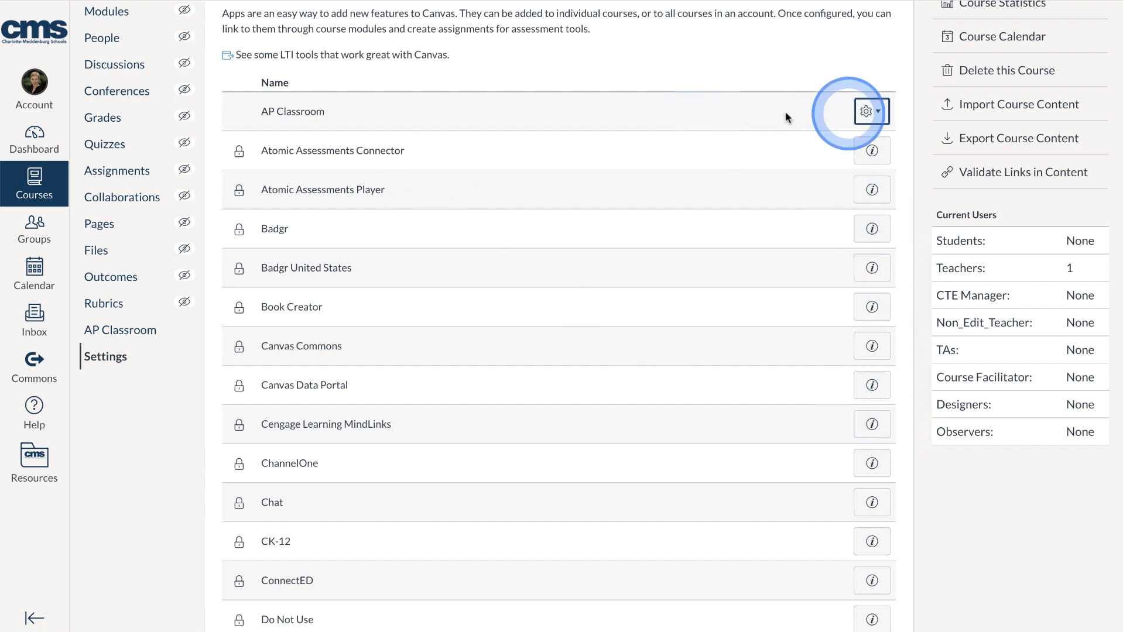
click(873, 111)
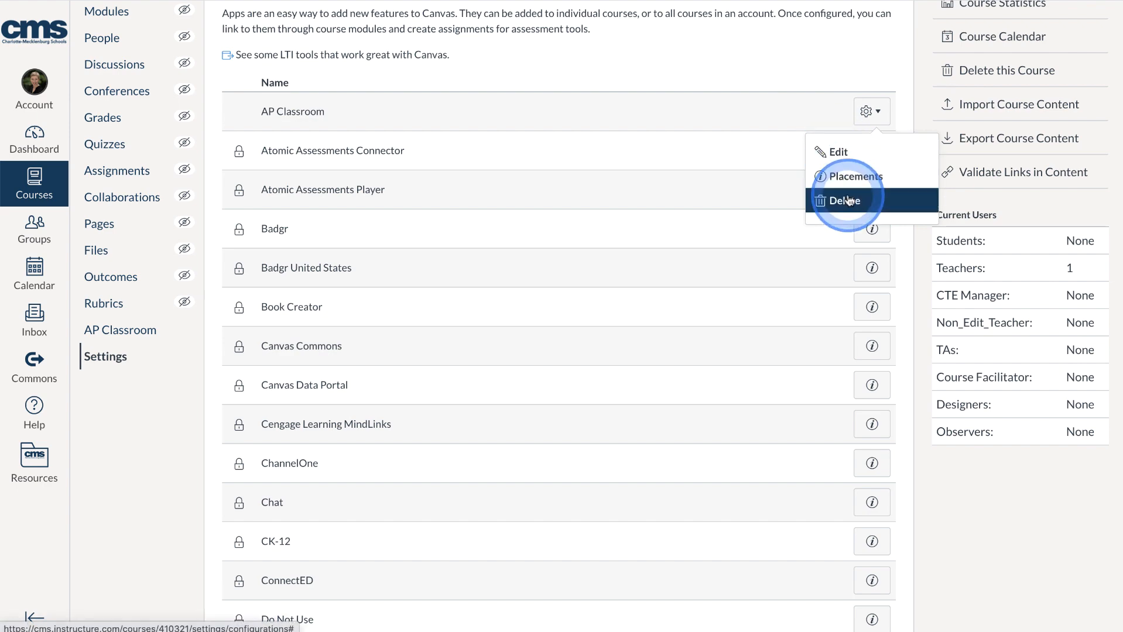
click(831, 152)
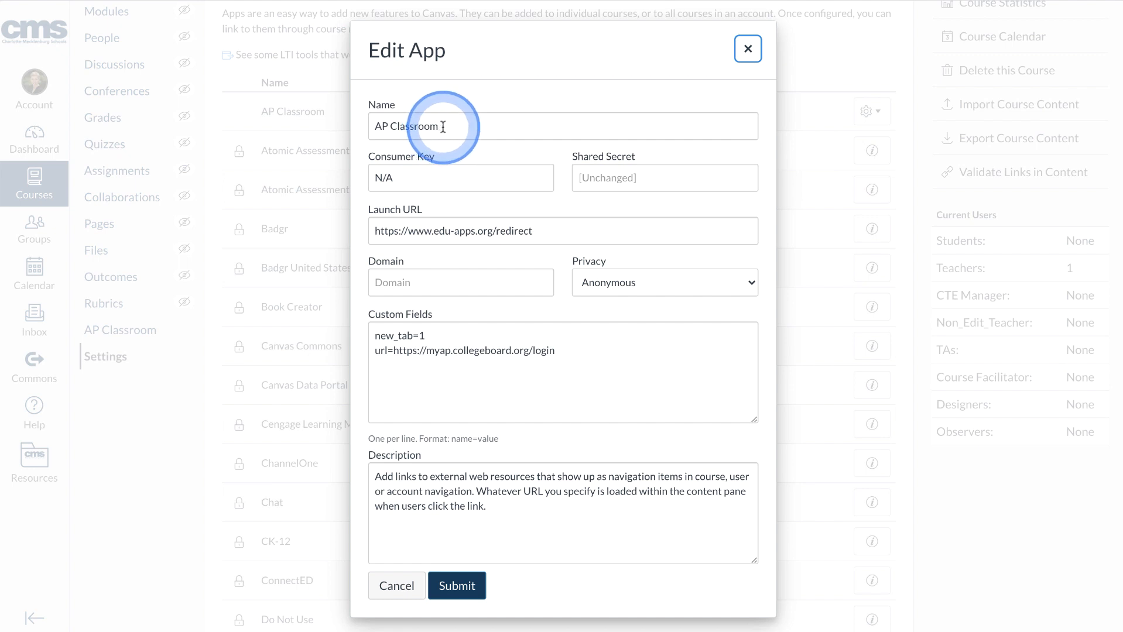
drag(445, 125, 364, 132)
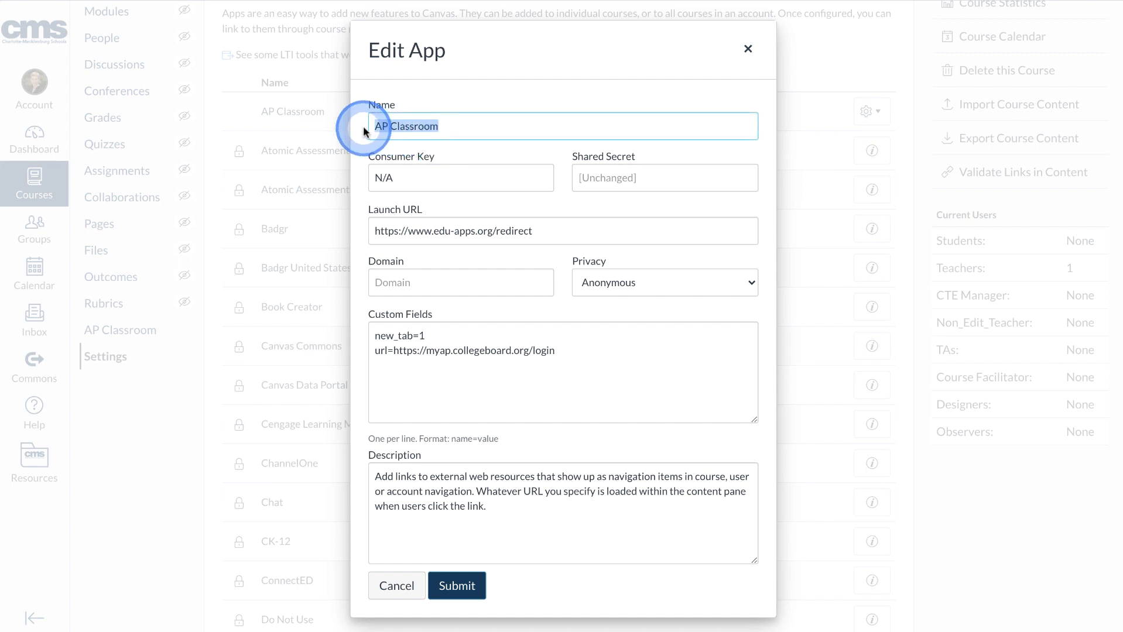
click(542, 225)
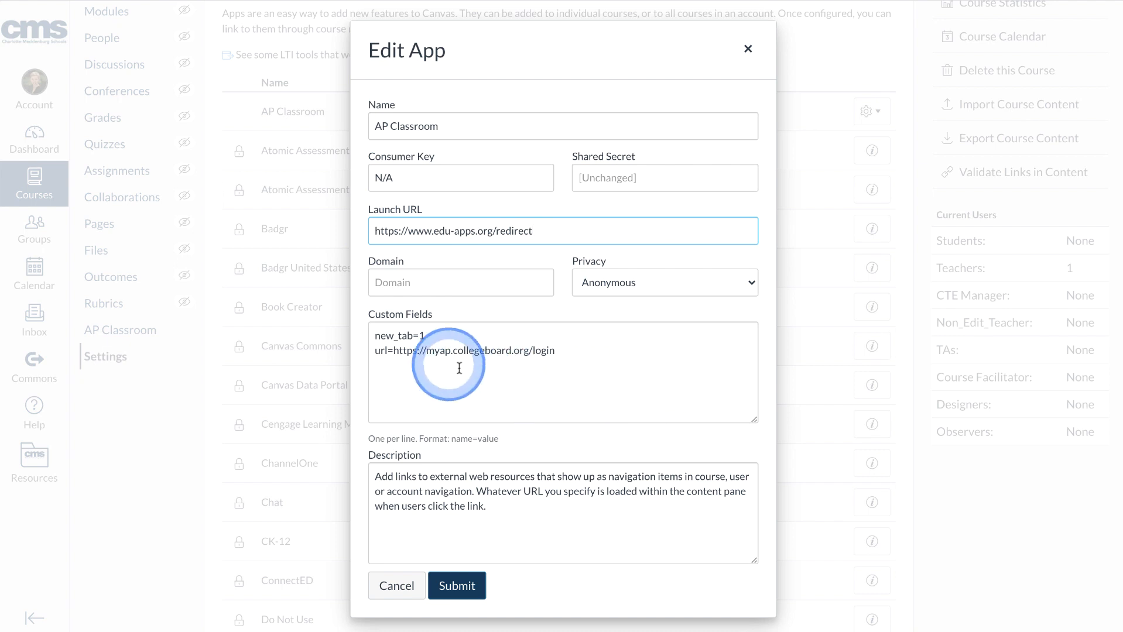
drag(394, 352, 587, 356)
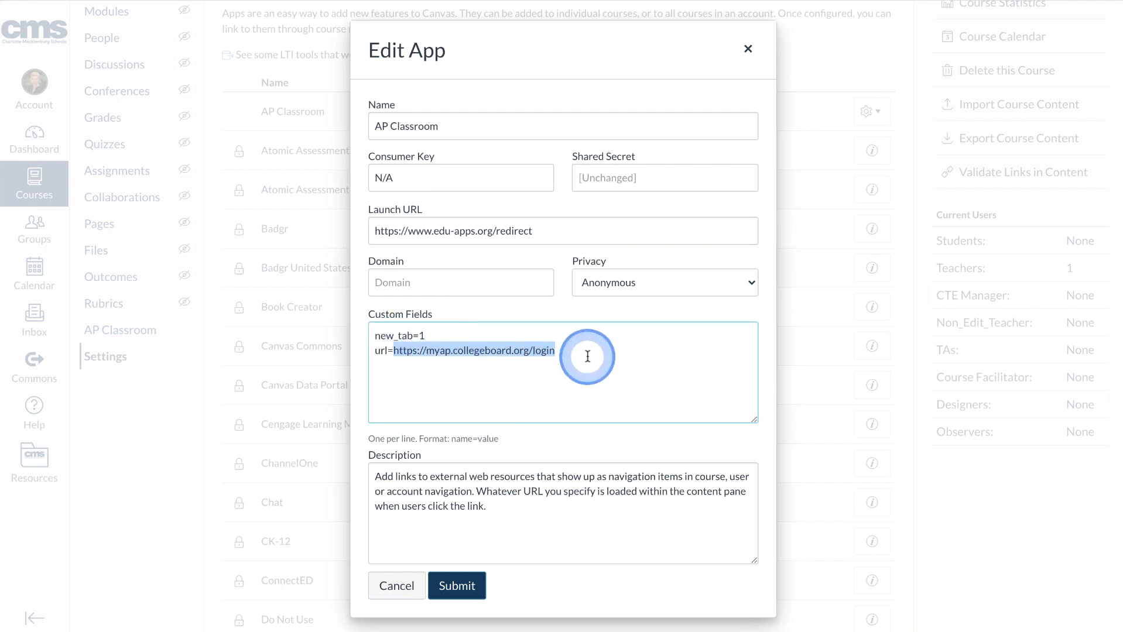
click(650, 391)
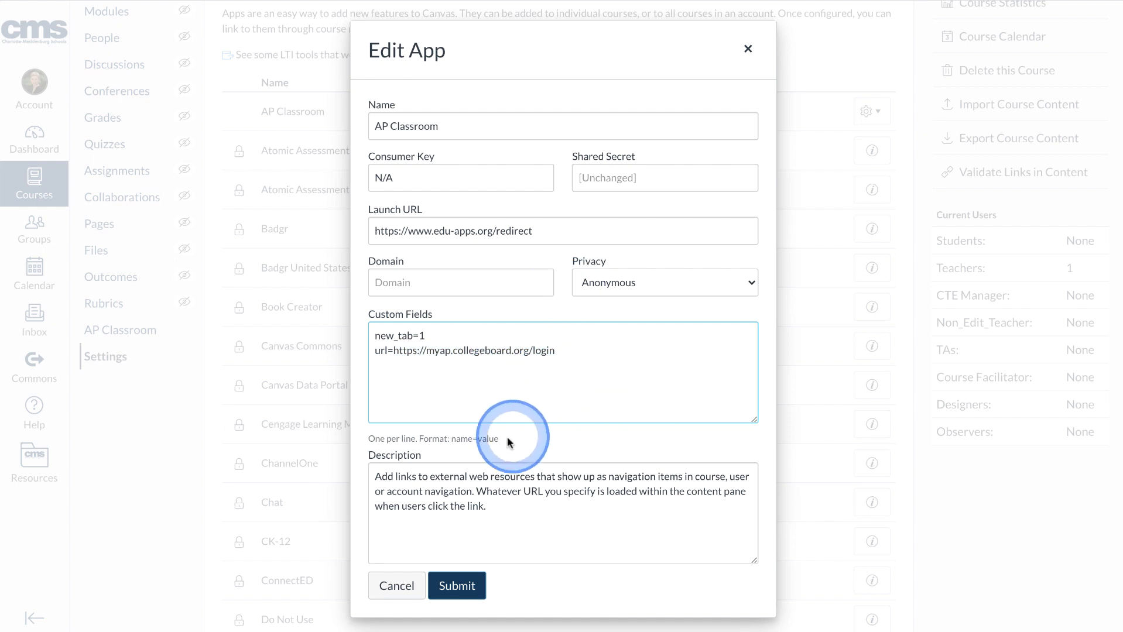
click(398, 584)
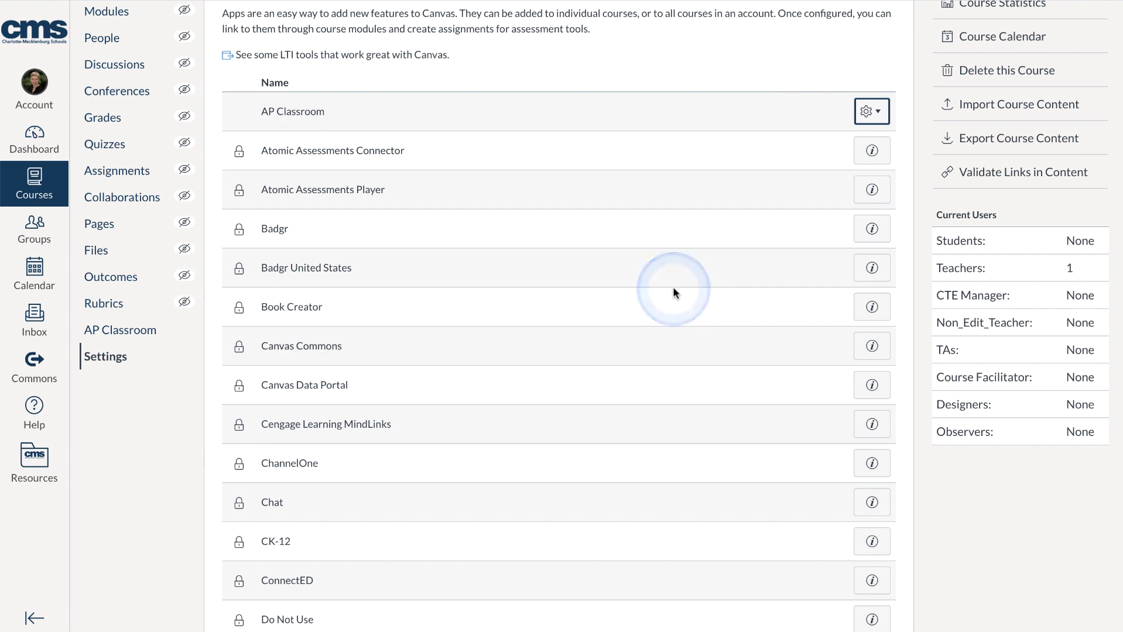
Return to the demo course's home page.
scroll(673, 291, up, 3)
click(95, 88)
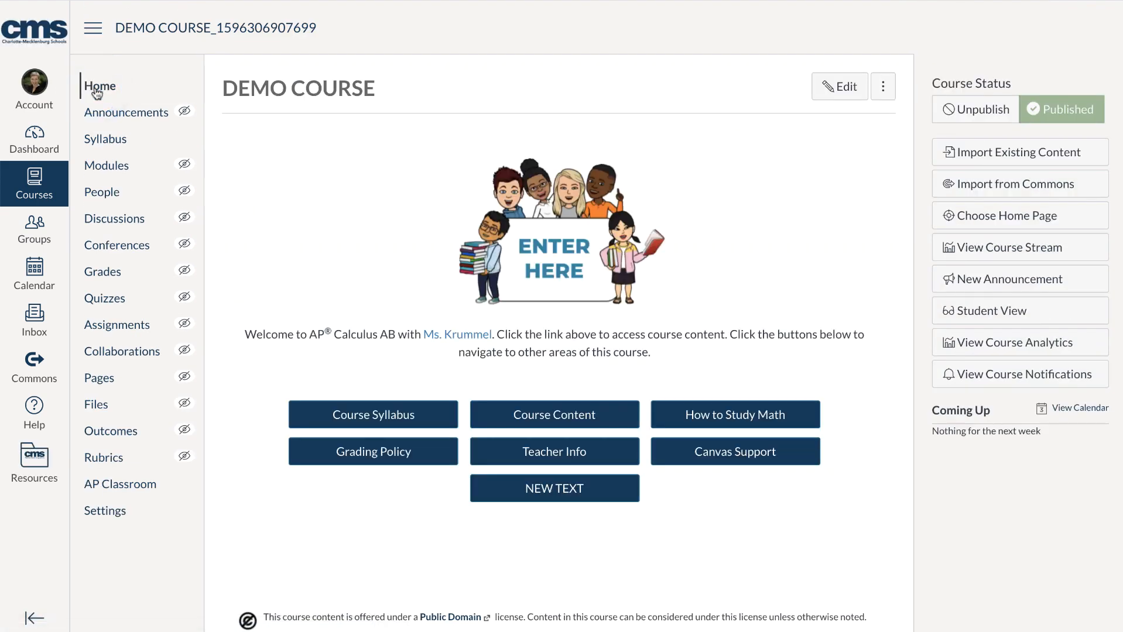